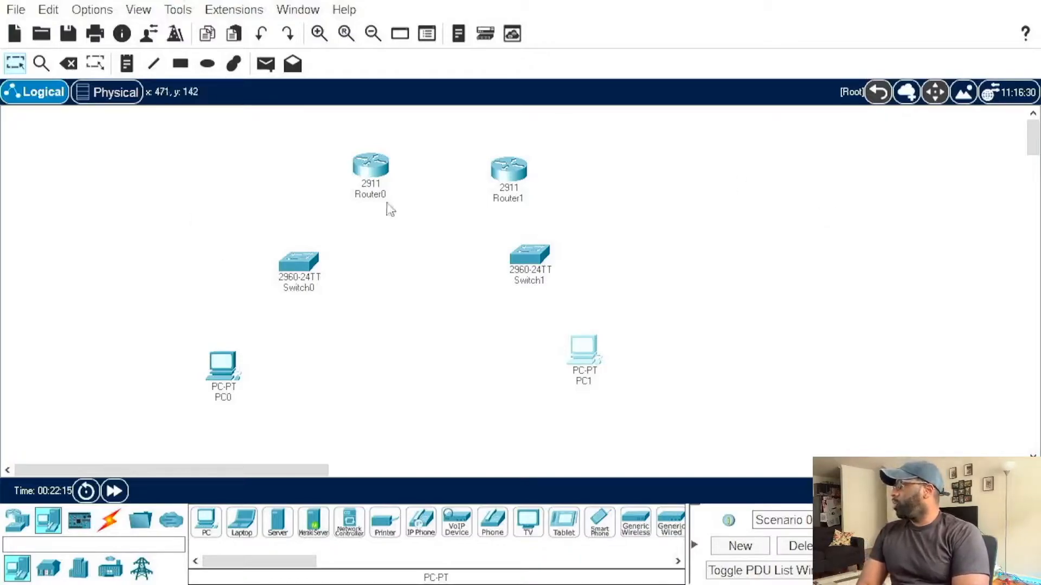
{"action": "left_click_drag", "start_coordinate": [295, 142], "coordinate": [585, 225]}
{"action": "left_click_drag", "start_coordinate": [280, 215], "coordinate": [657, 311]}
{"action": "left_click_drag", "start_coordinate": [201, 310], "coordinate": [711, 440]}
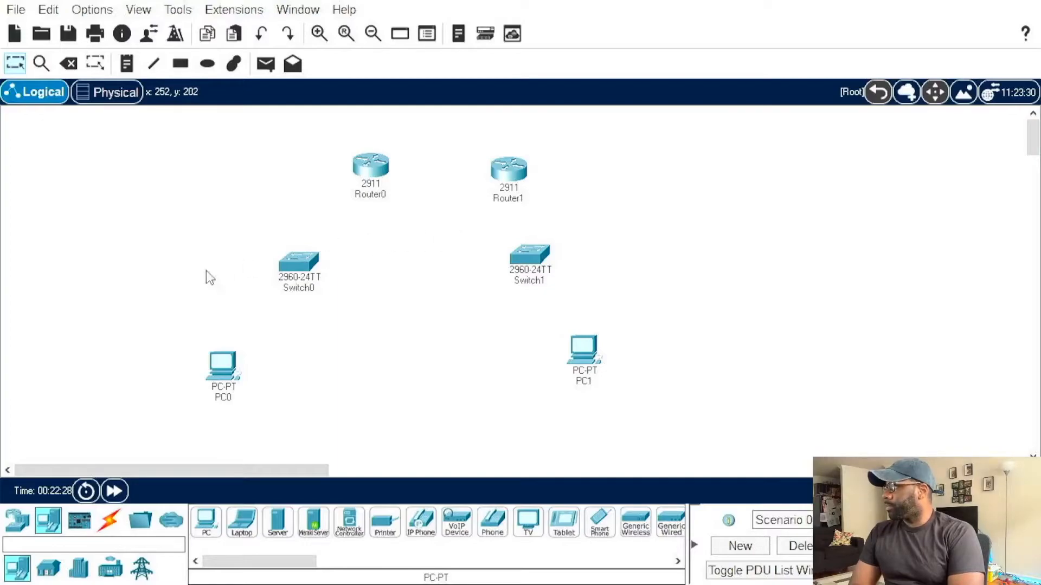
{"action": "left_click_drag", "start_coordinate": [222, 255], "coordinate": [348, 279]}
{"action": "left_click_drag", "start_coordinate": [481, 238], "coordinate": [608, 269]}
{"action": "left_click", "coordinate": [704, 288]}
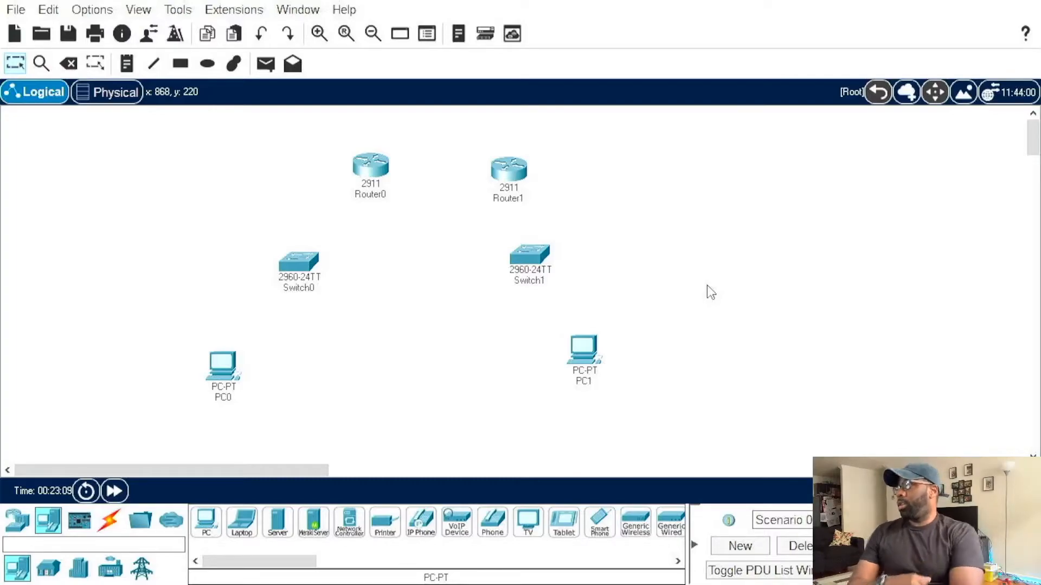
{"action": "left_click_drag", "start_coordinate": [329, 142], "coordinate": [545, 207]}
{"action": "left_click", "coordinate": [586, 199]}
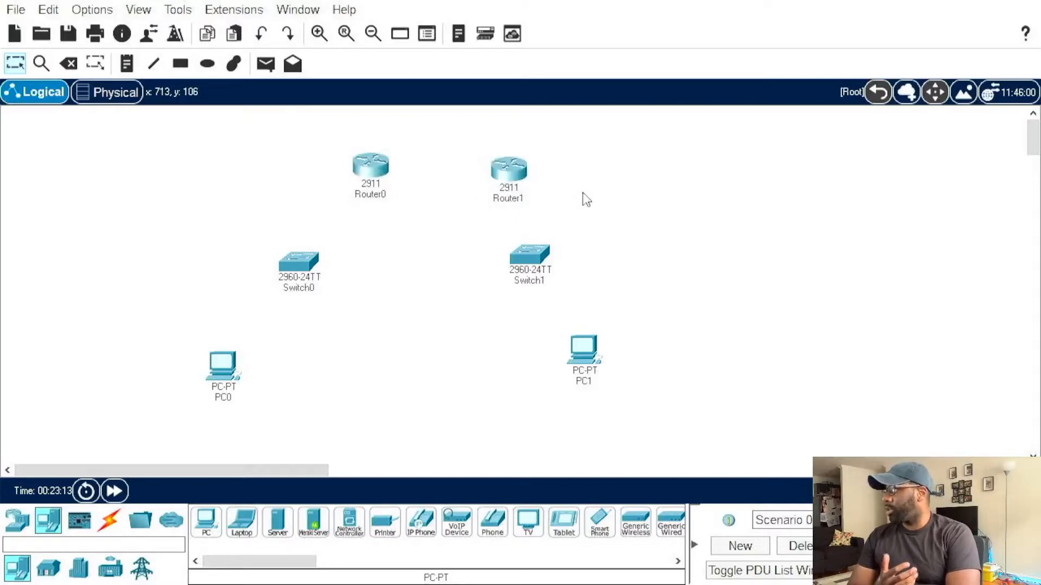
{"action": "left_click_drag", "start_coordinate": [223, 231], "coordinate": [577, 309]}
{"action": "left_click", "coordinate": [262, 232]}
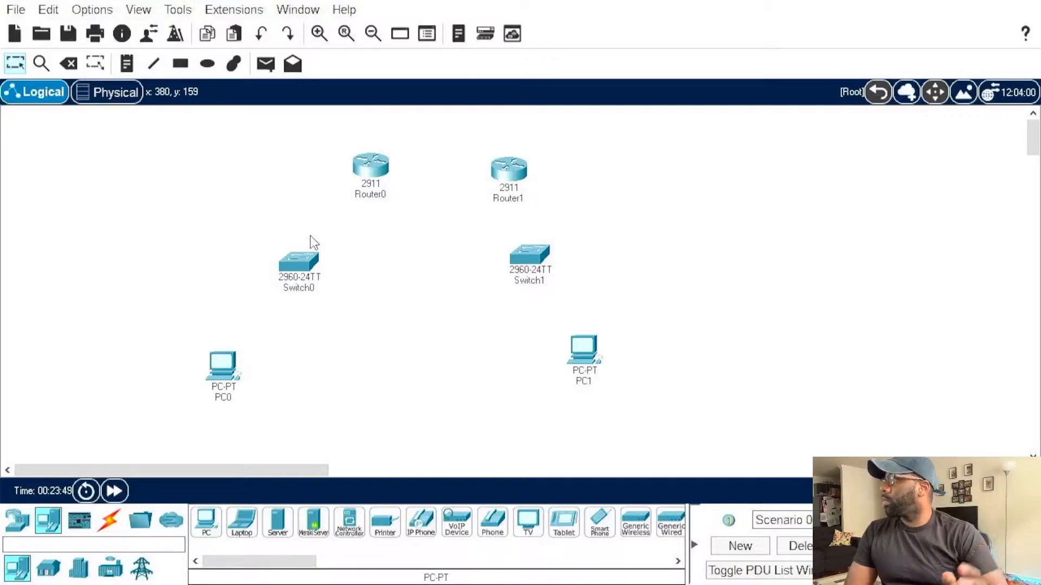
Step: Open the command line of Router0 and decline the initial configuration dialog to reach the user prompt
{"action": "left_click_drag", "start_coordinate": [368, 169], "coordinate": [356, 167]}
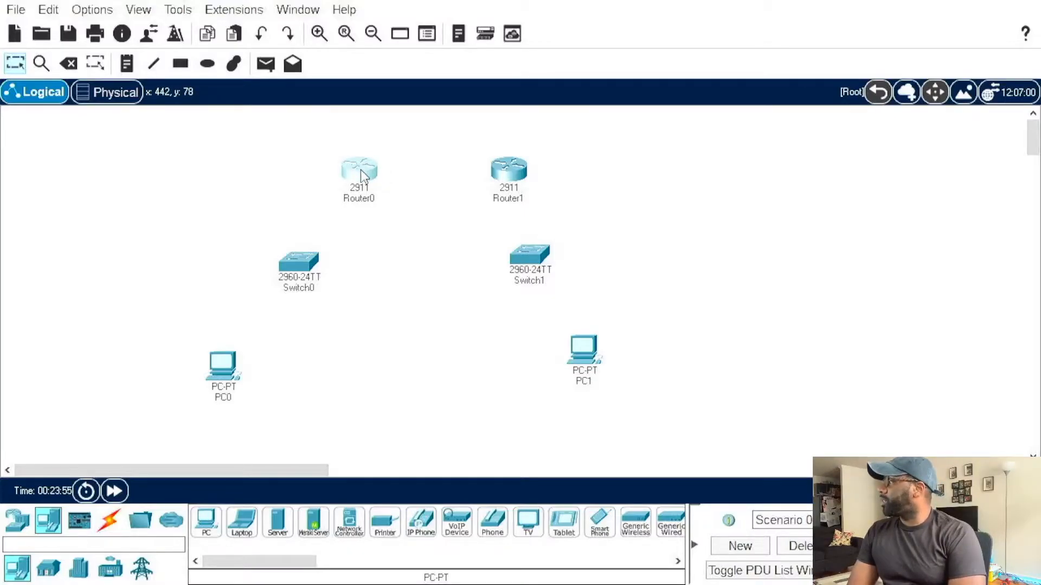
{"action": "left_click", "coordinate": [362, 174]}
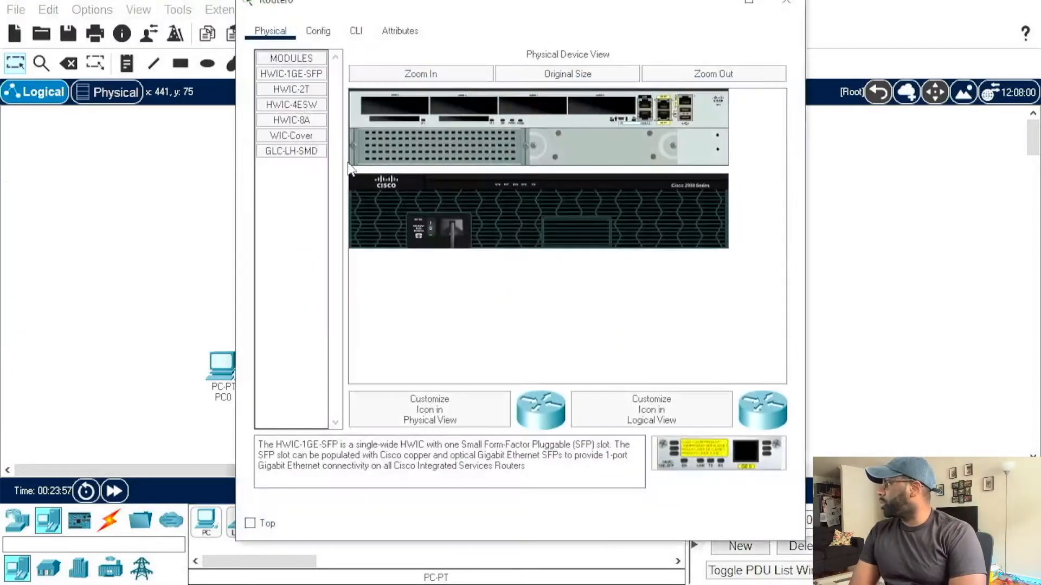
{"action": "left_click", "coordinate": [356, 31]}
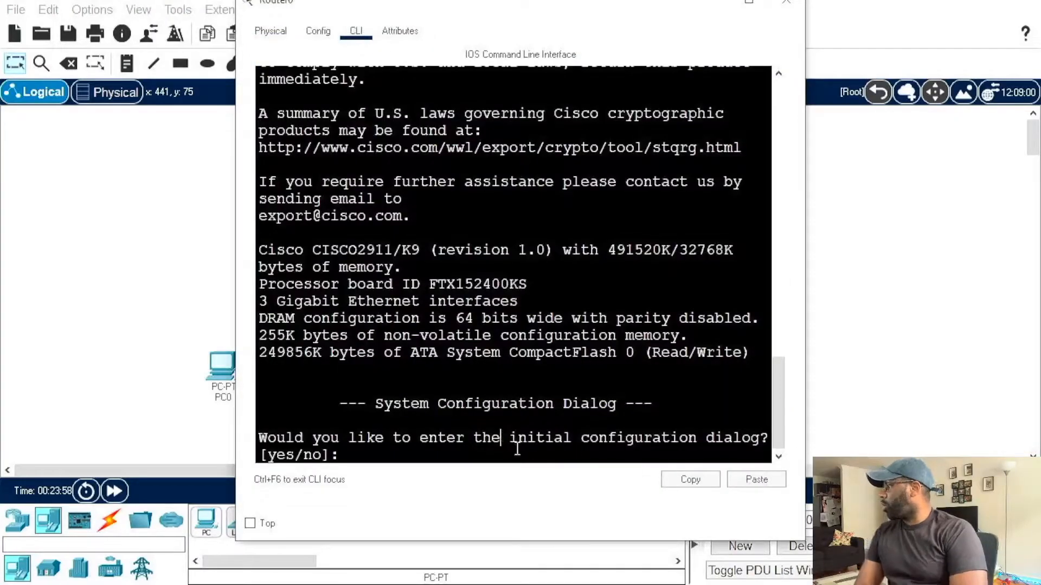
{"action": "type", "text": "n"}
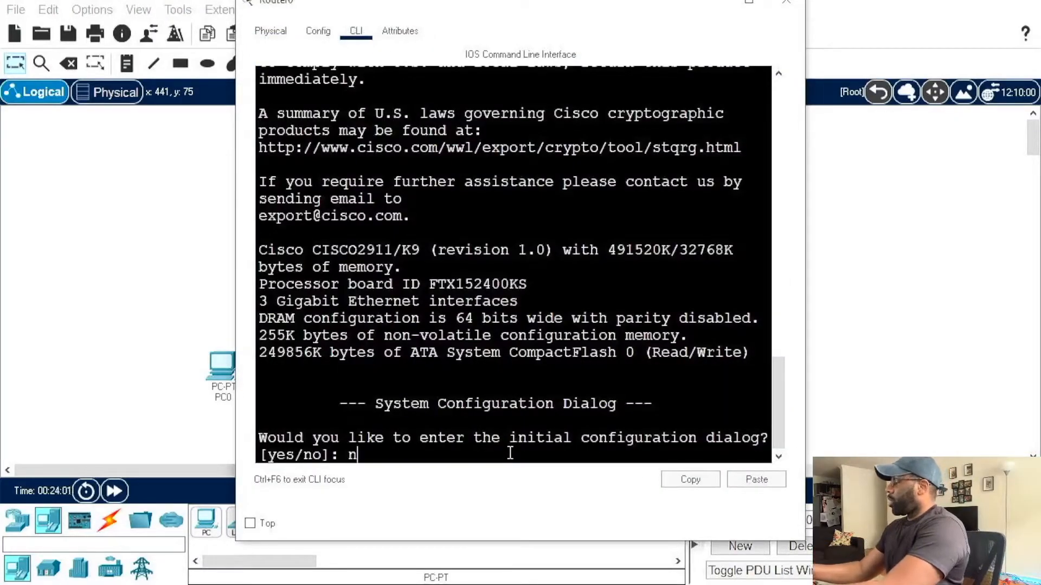
{"action": "key", "text": "Return"}
{"action": "key", "text": "Return"}
{"action": "key", "text": "Return"}
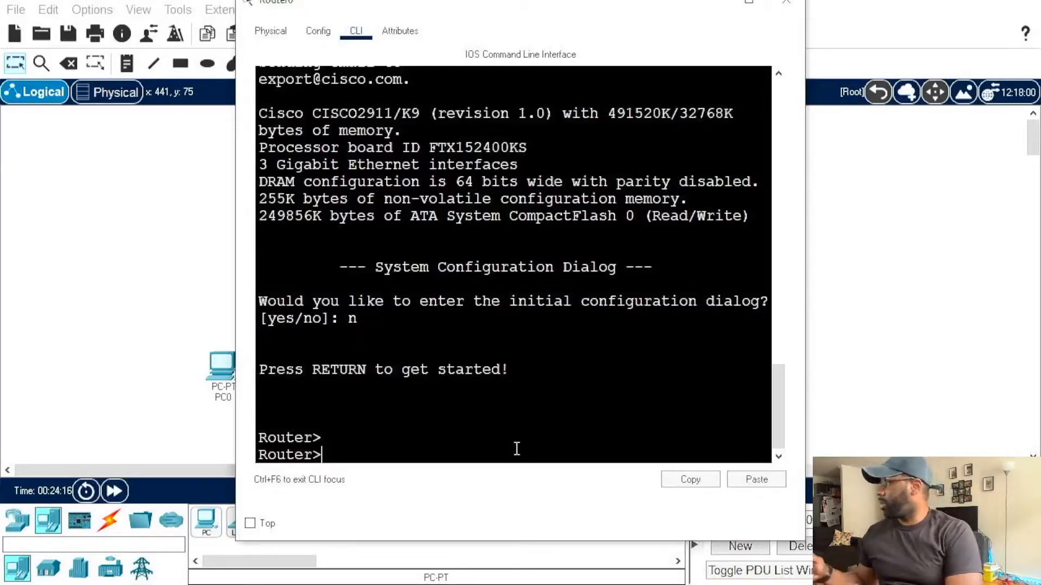
Step: Enter privileged mode and global configuration mode on the router, and set its hostname to r1
{"action": "type", "text": "en"}
{"action": "key", "text": "Return"}
{"action": "type", "text": "conf"}
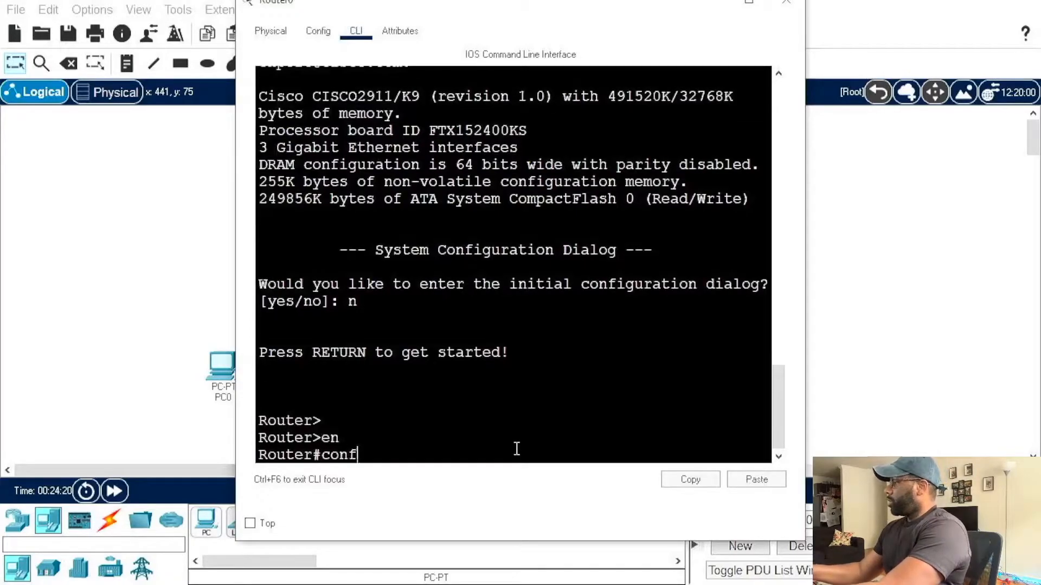
{"action": "type", "text": " t"}
{"action": "key", "text": "Return"}
{"action": "type", "text": "host"}
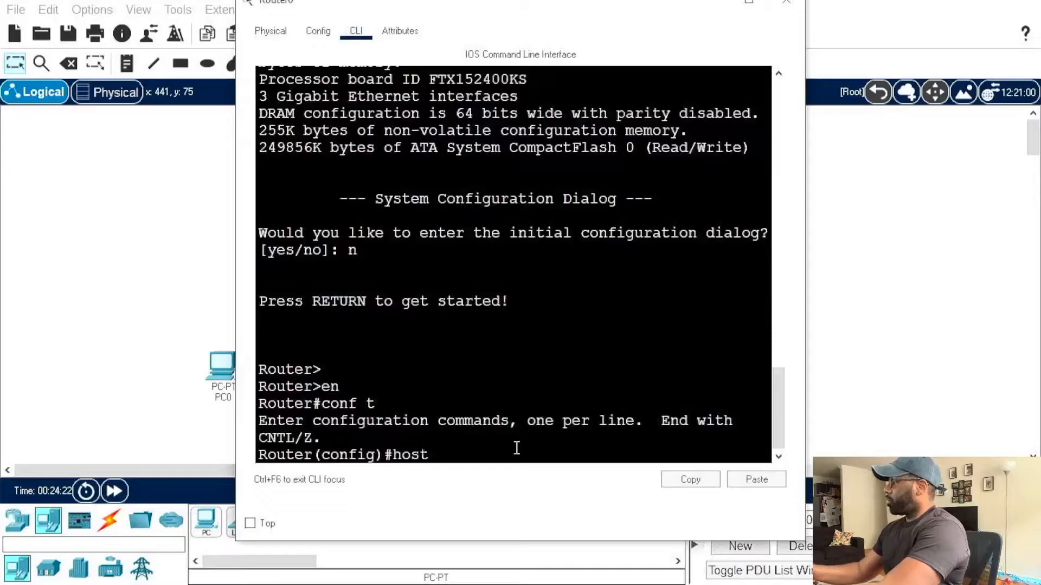
{"action": "type", "text": "name r1"}
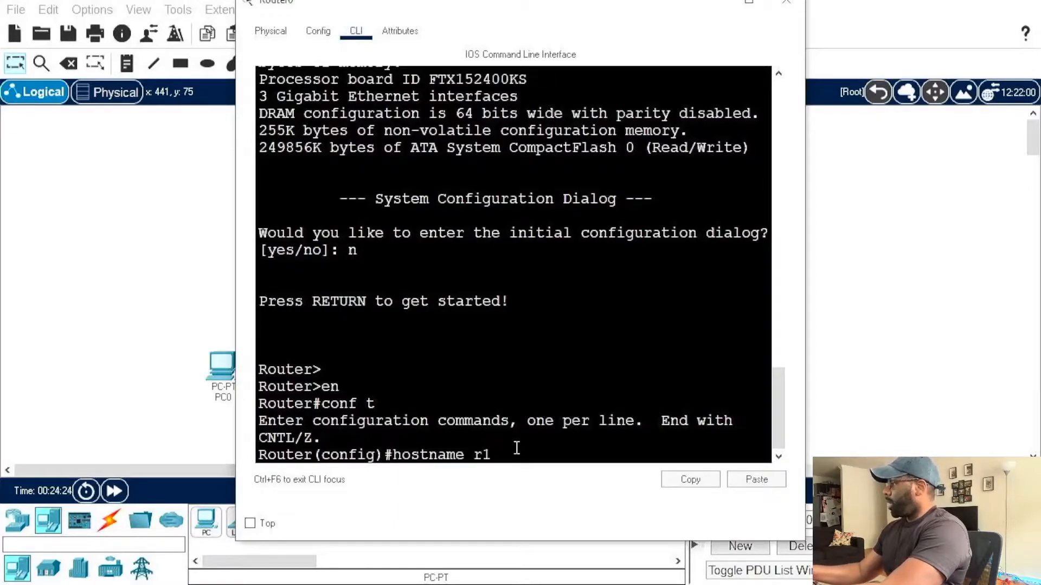
{"action": "key", "text": "Return"}
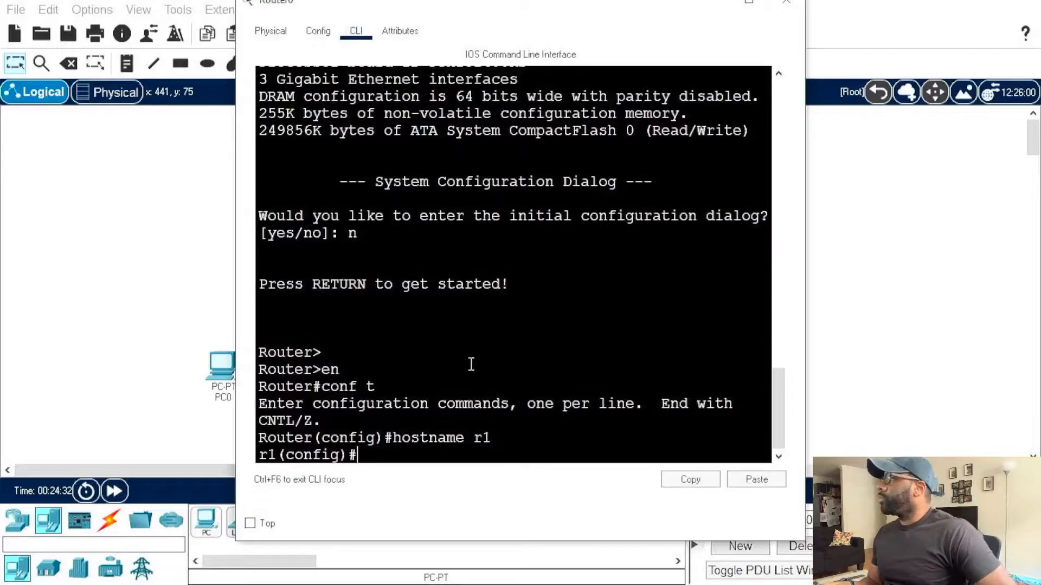
Step: Enter configuration of interface g0/0 and try to assign it 172.16.1.1 with mask 255.255.255.252
{"action": "type", "text": "i"}
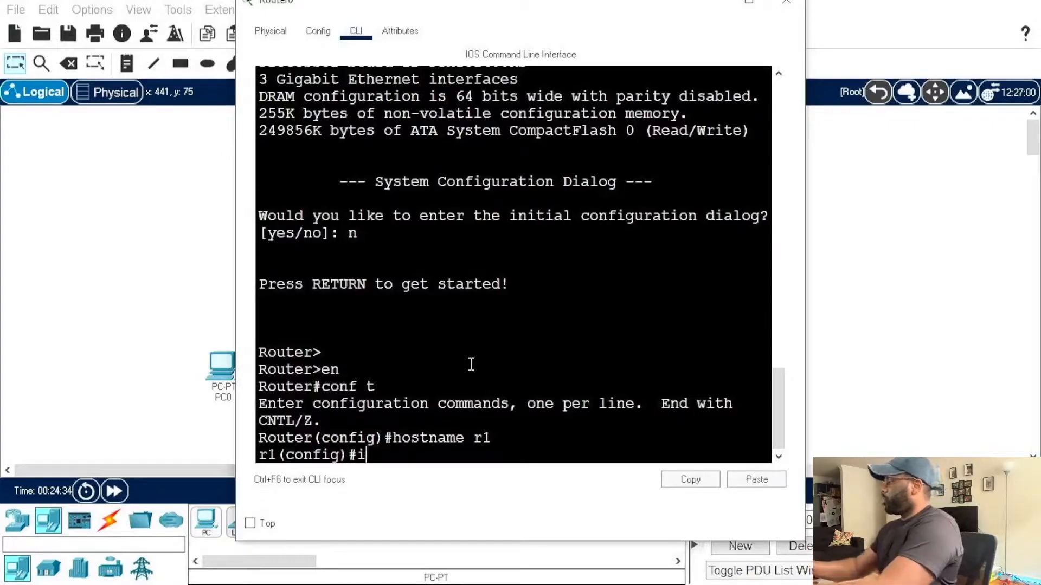
{"action": "type", "text": "nt g0/"}
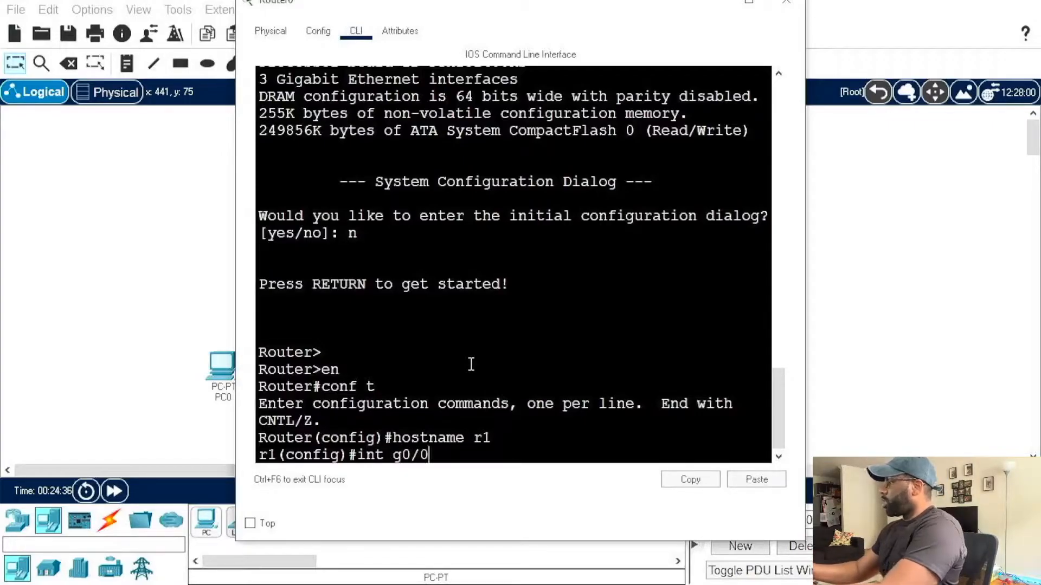
{"action": "type", "text": "0"}
{"action": "key", "text": "Return"}
{"action": "type", "text": "ip ad"}
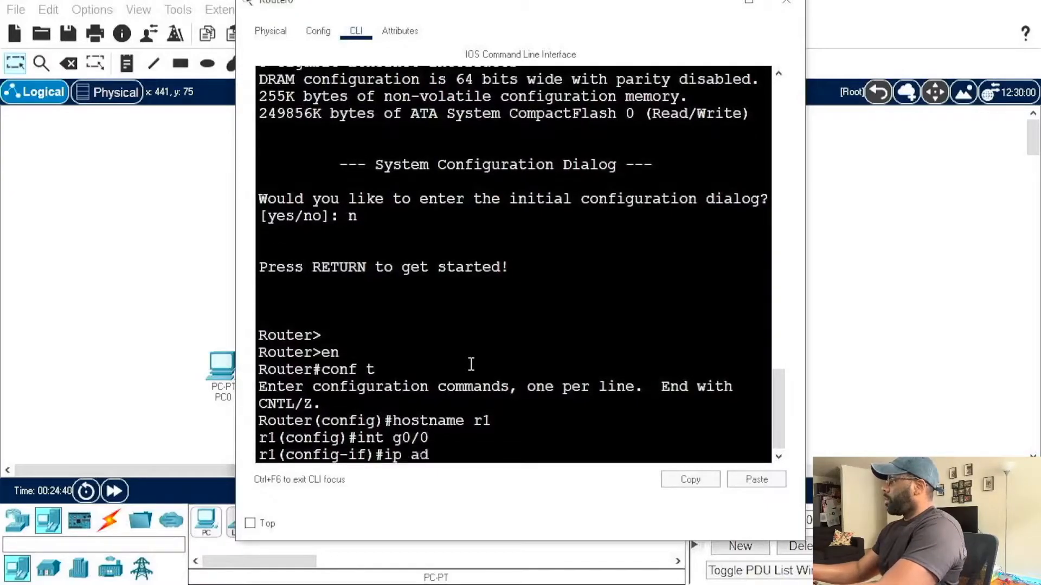
{"action": "type", "text": "dresss 172"}
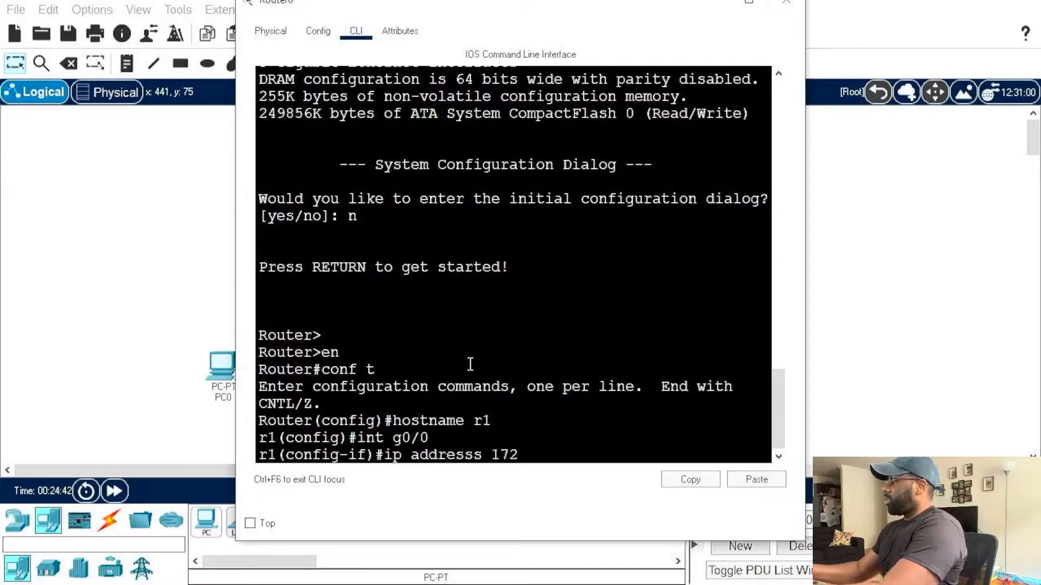
{"action": "type", "text": ".16.1"}
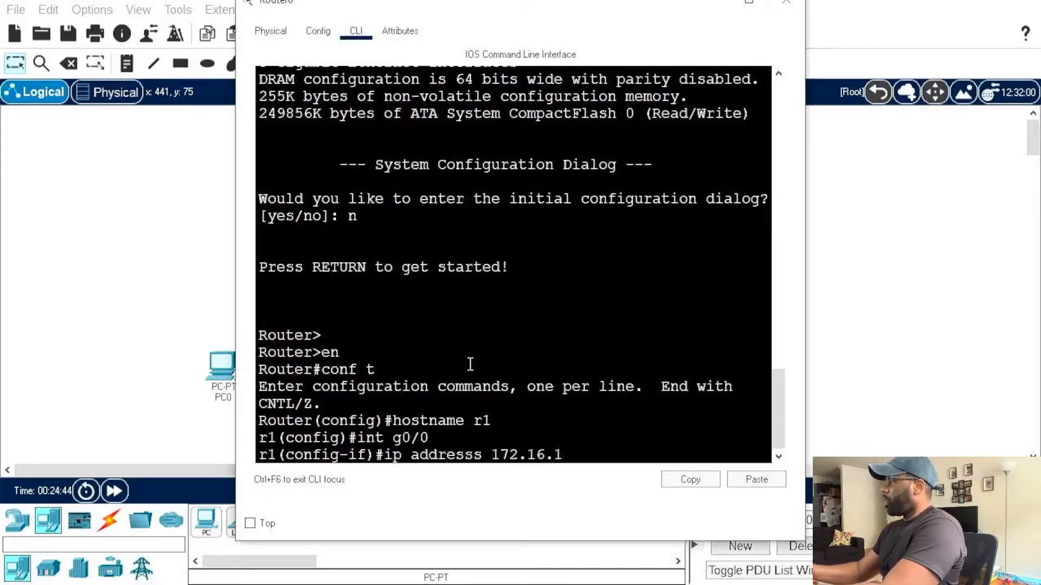
{"action": "type", "text": ".1 2"}
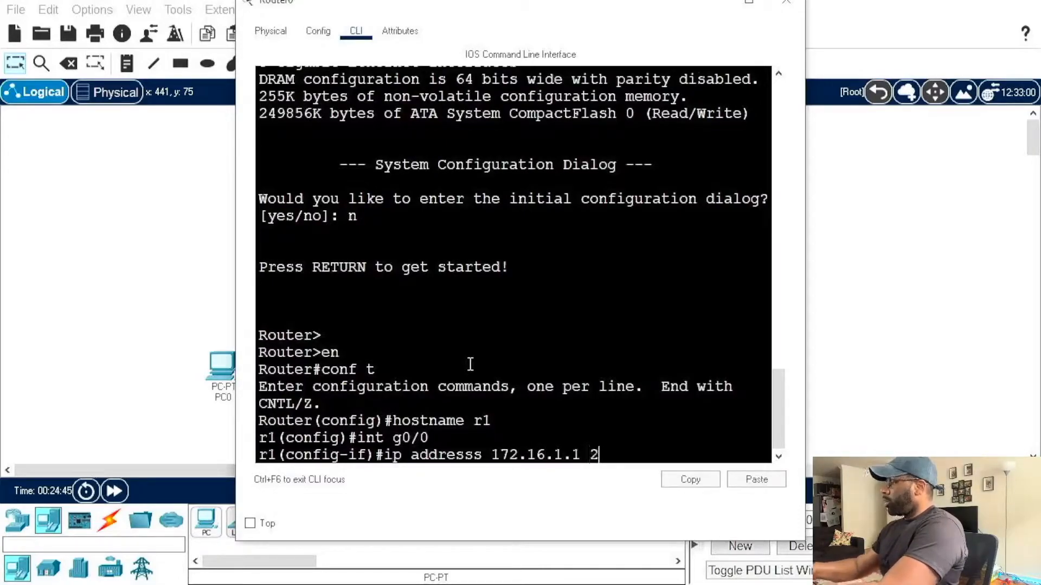
{"action": "type", "text": "55.255.255.255.255"}
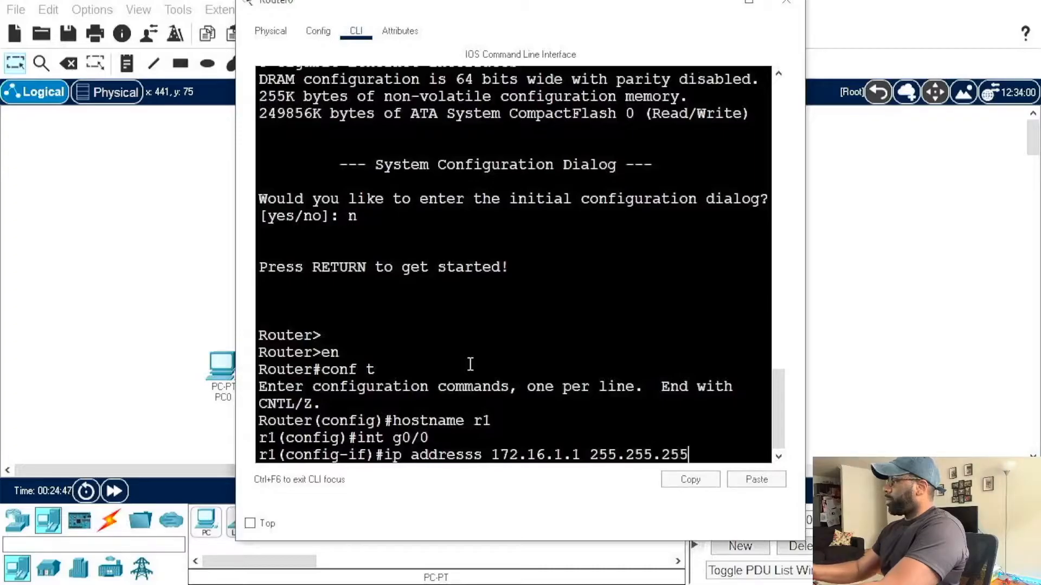
{"action": "type", "text": "252"}
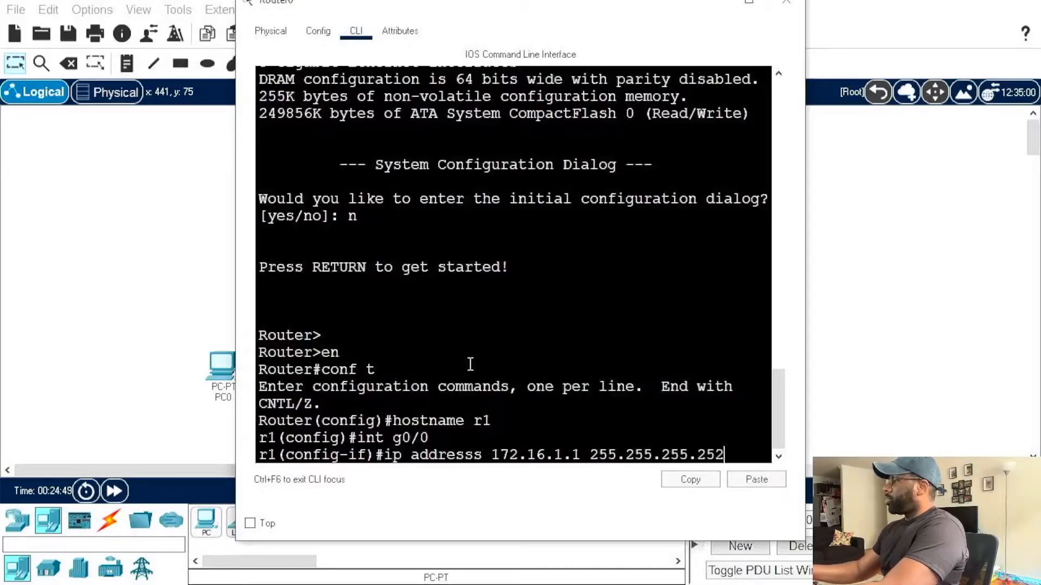
{"action": "key", "text": "Return"}
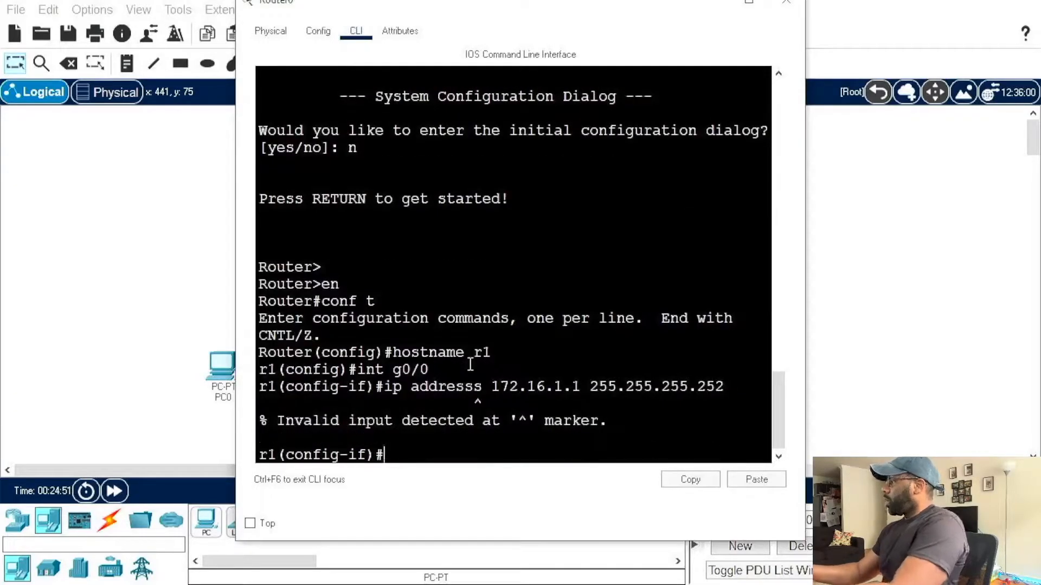
Step: Correct the misspelled address keyword and reissue the command assigning 172.16.1.1 255.255.255.252 to g0/0
{"action": "key", "text": "Up"}
{"action": "key", "text": "Left"}
{"action": "key", "text": "Left"}
{"action": "key", "text": "Left"}
{"action": "key", "text": "Left"}
{"action": "key", "text": "Left"}
{"action": "key", "text": "Left"}
{"action": "key", "text": "Left"}
{"action": "key", "text": "Left"}
{"action": "key", "text": "Left"}
{"action": "key", "text": "Left"}
{"action": "key", "text": "Left"}
{"action": "key", "text": "Left"}
{"action": "key", "text": "Left"}
{"action": "key", "text": "Left"}
{"action": "key", "text": "Left"}
{"action": "key", "text": "Left"}
{"action": "key", "text": "Left"}
{"action": "key", "text": "Left"}
{"action": "key", "text": "Delete"}
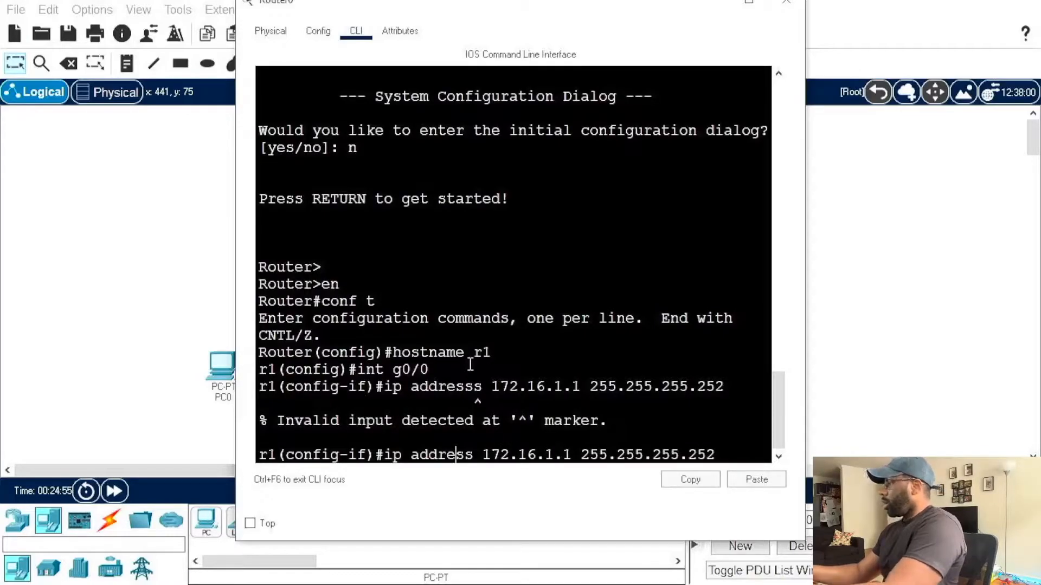
{"action": "key", "text": "Return"}
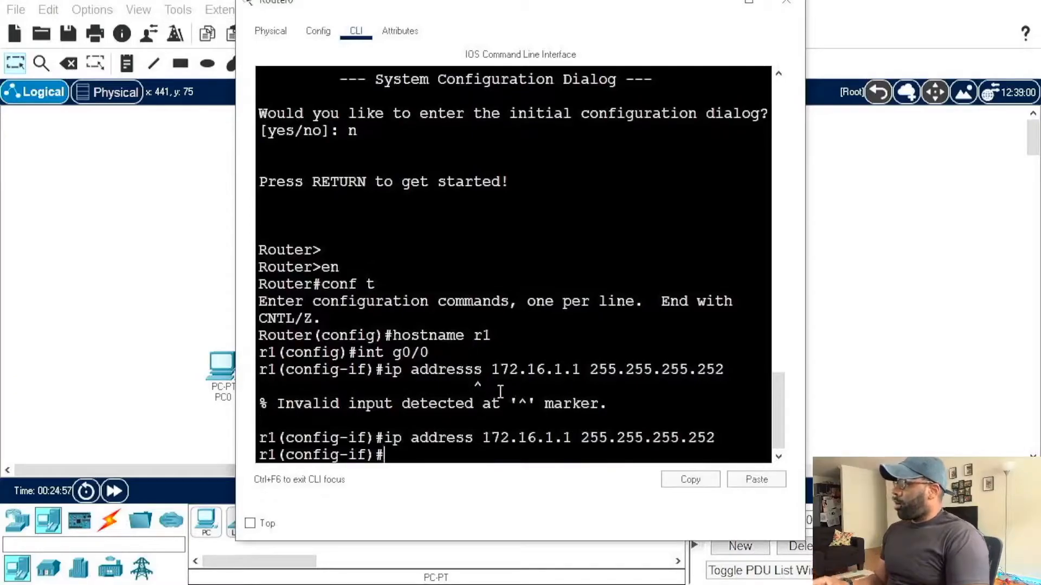
{"action": "left_click_drag", "start_coordinate": [475, 387], "coordinate": [496, 388]}
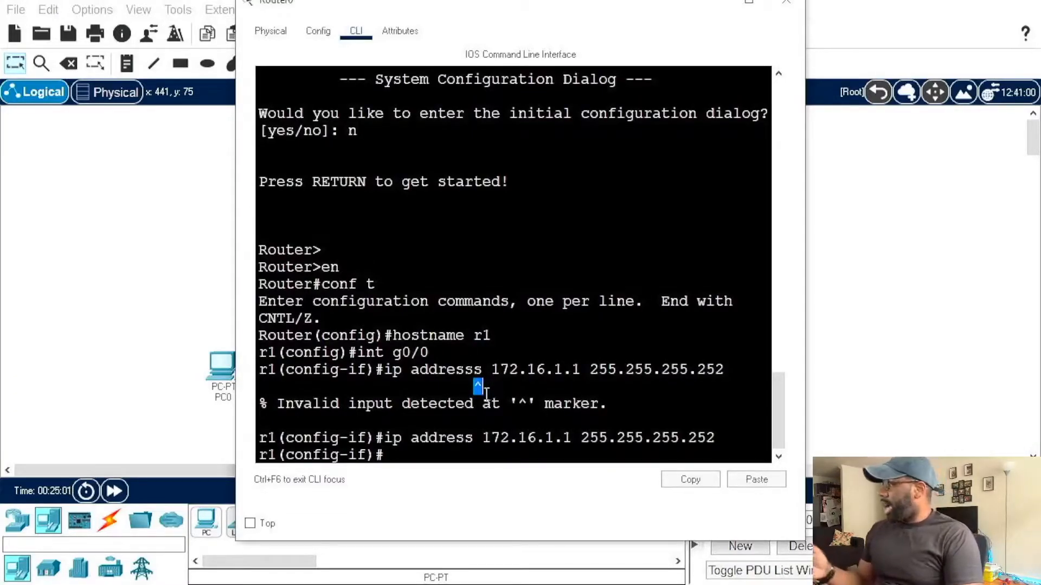
{"action": "left_click", "coordinate": [599, 454]}
{"action": "mouse_move", "coordinate": [272, 404]}
{"action": "left_mouse_down"}
{"action": "mouse_move", "coordinate": [485, 387]}
{"action": "mouse_move", "coordinate": [580, 422]}
{"action": "mouse_move", "coordinate": [612, 407]}
{"action": "left_mouse_up"}
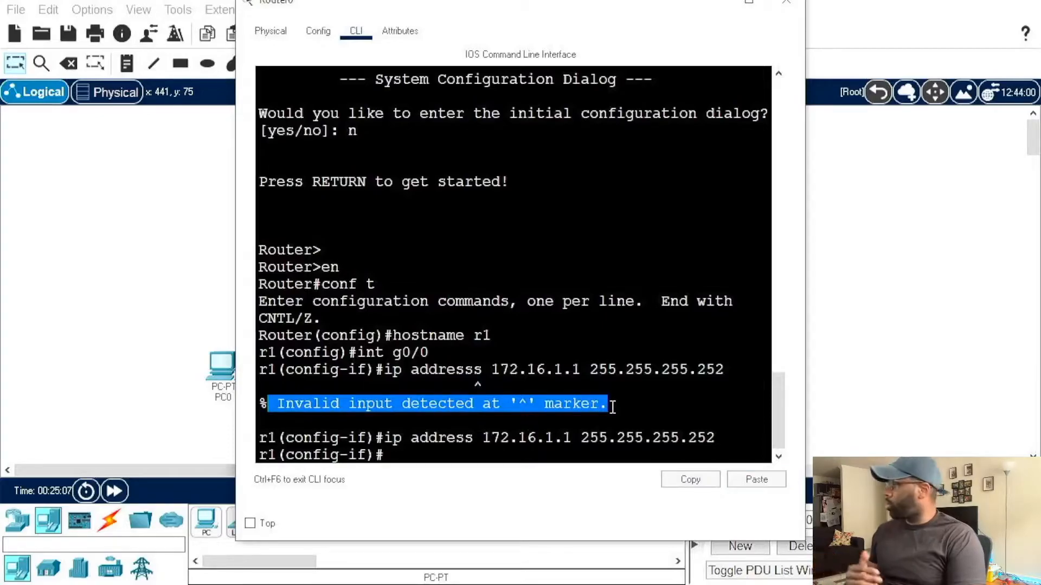
{"action": "double_click", "coordinate": [478, 384]}
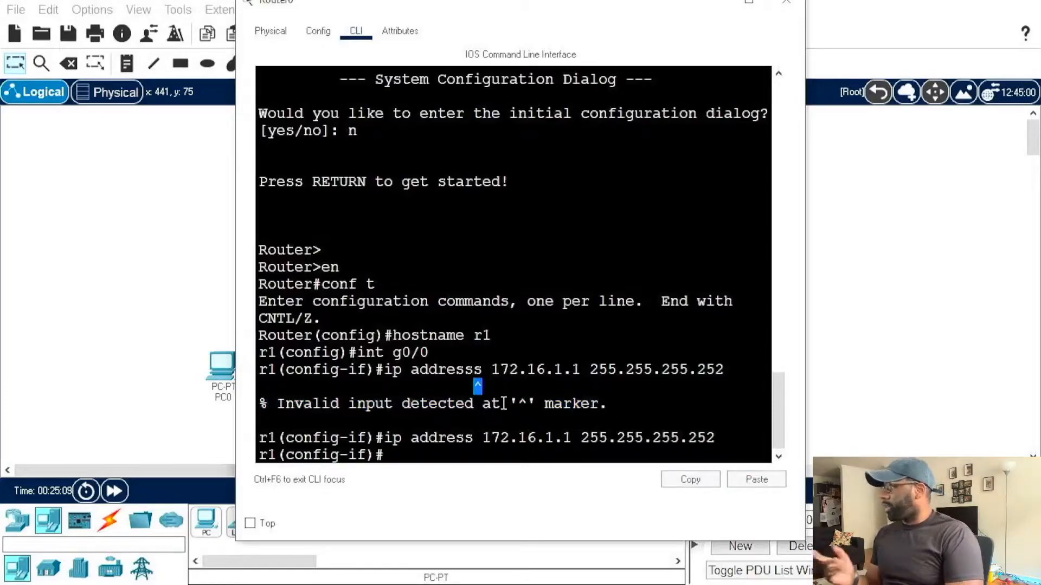
Step: Enable interface g0/0 on r1 with the no shut command
{"action": "left_click", "coordinate": [476, 461]}
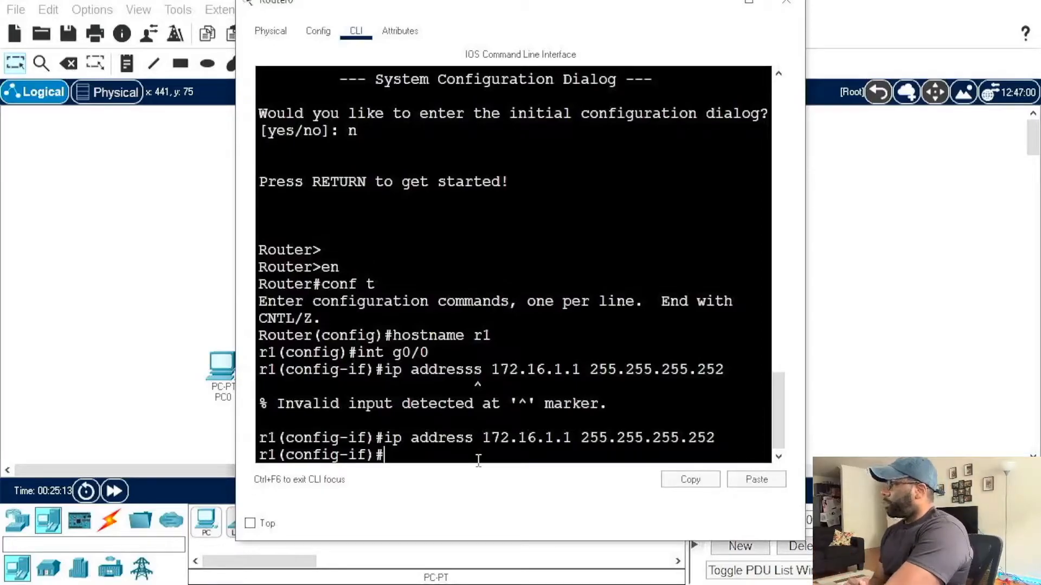
{"action": "type", "text": "no shut"}
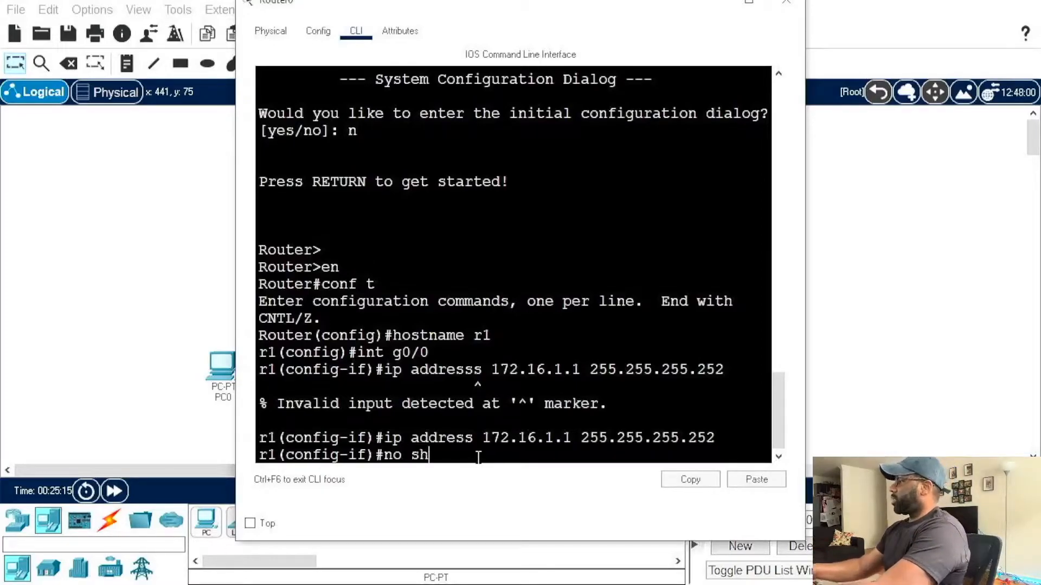
{"action": "key", "text": "Return"}
{"action": "key", "text": "Return"}
{"action": "key", "text": "Return"}
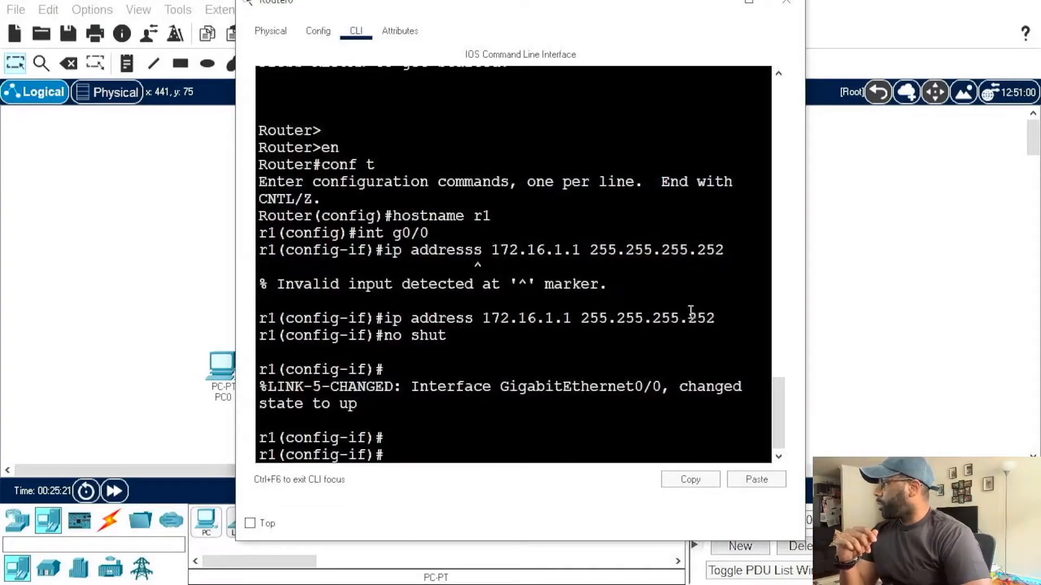
{"action": "left_click_drag", "start_coordinate": [688, 318], "coordinate": [721, 318]}
{"action": "left_click_drag", "start_coordinate": [581, 318], "coordinate": [716, 318]}
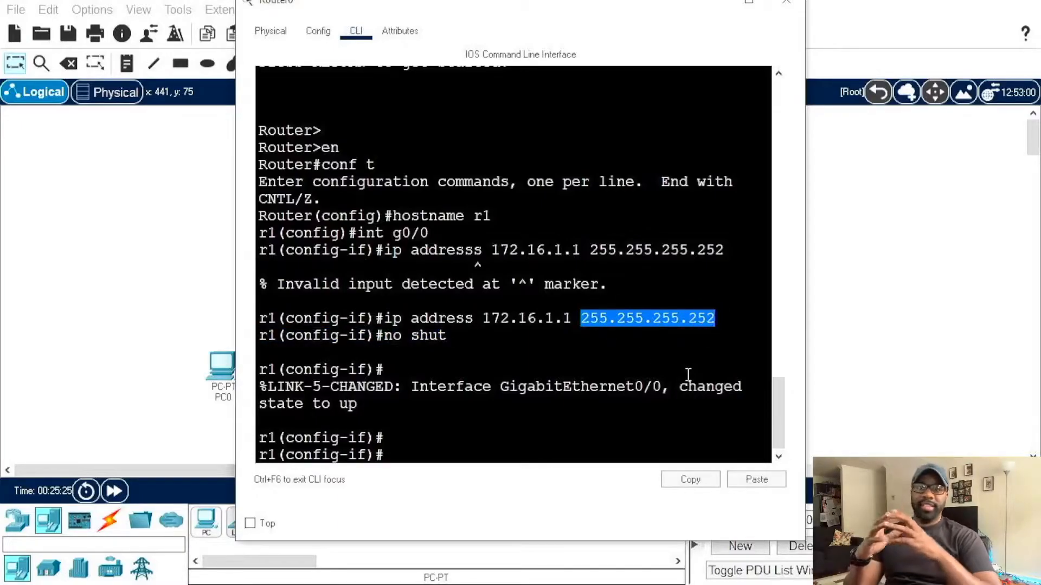
{"action": "left_click_drag", "start_coordinate": [538, 9], "coordinate": [579, 233]}
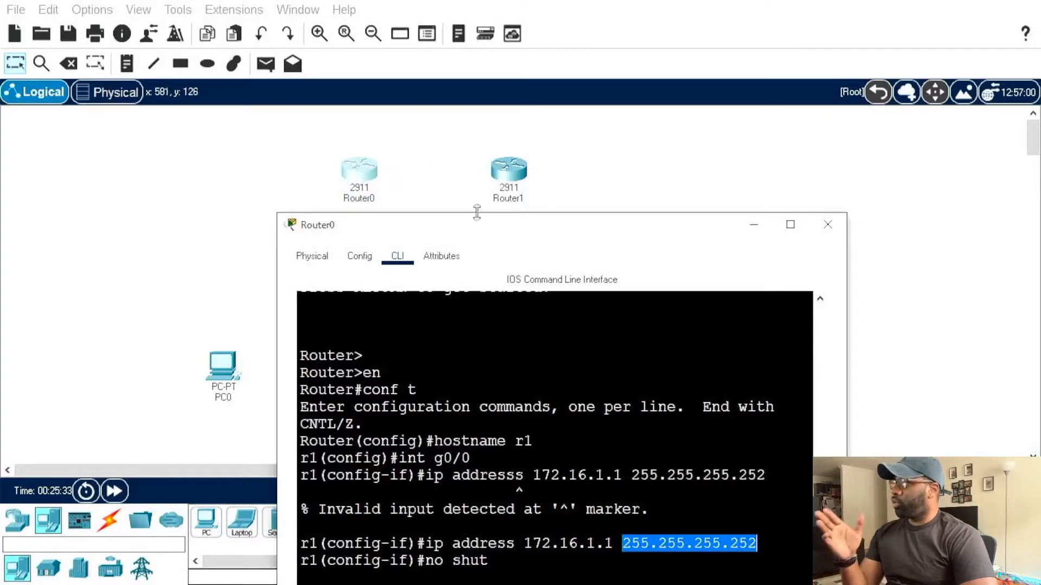
{"action": "left_click_drag", "start_coordinate": [512, 229], "coordinate": [465, 31]}
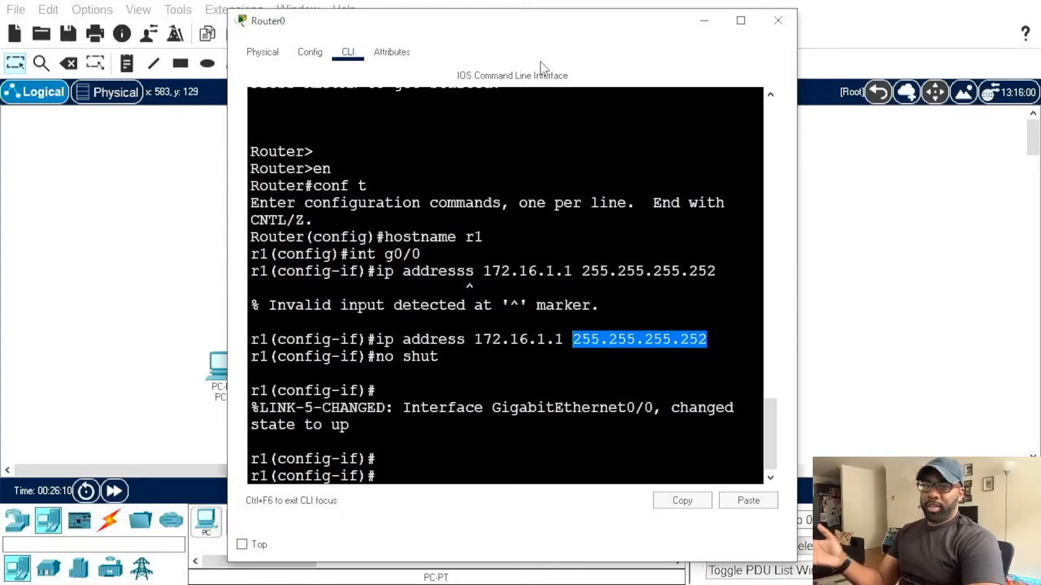
{"action": "left_click", "coordinate": [595, 163]}
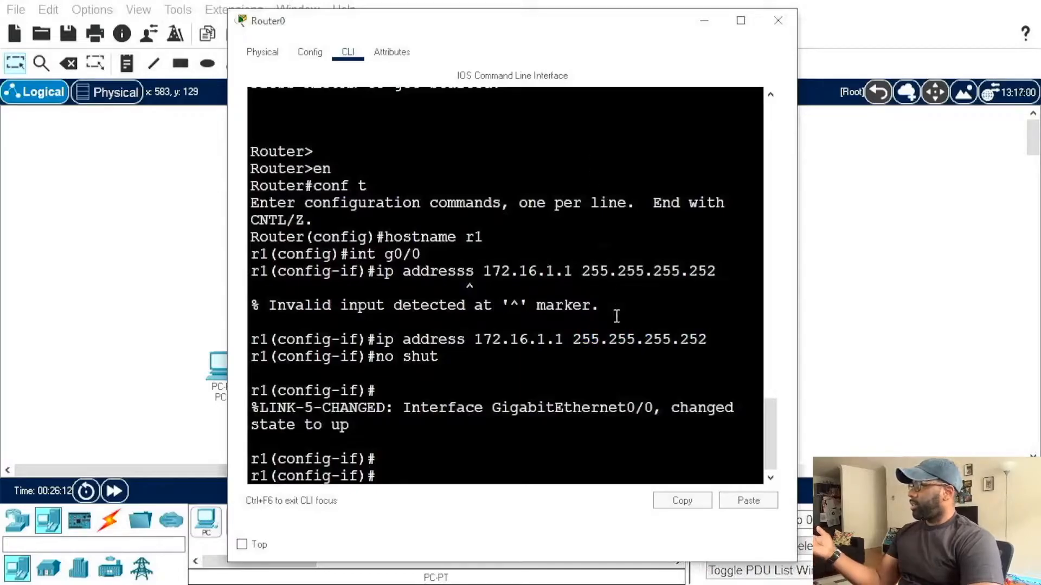
{"action": "left_click_drag", "start_coordinate": [546, 25], "coordinate": [535, 69]}
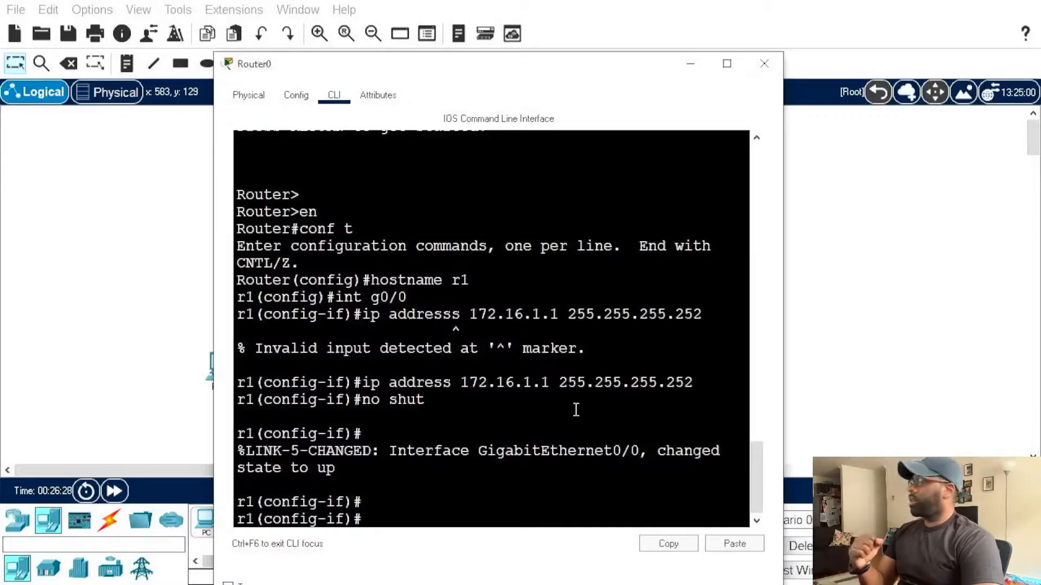
Step: Review the IP address and subnet mask in the corrected address command for interface g0/0 in r1's command-line output
{"action": "left_click_drag", "start_coordinate": [468, 71], "coordinate": [467, 27]}
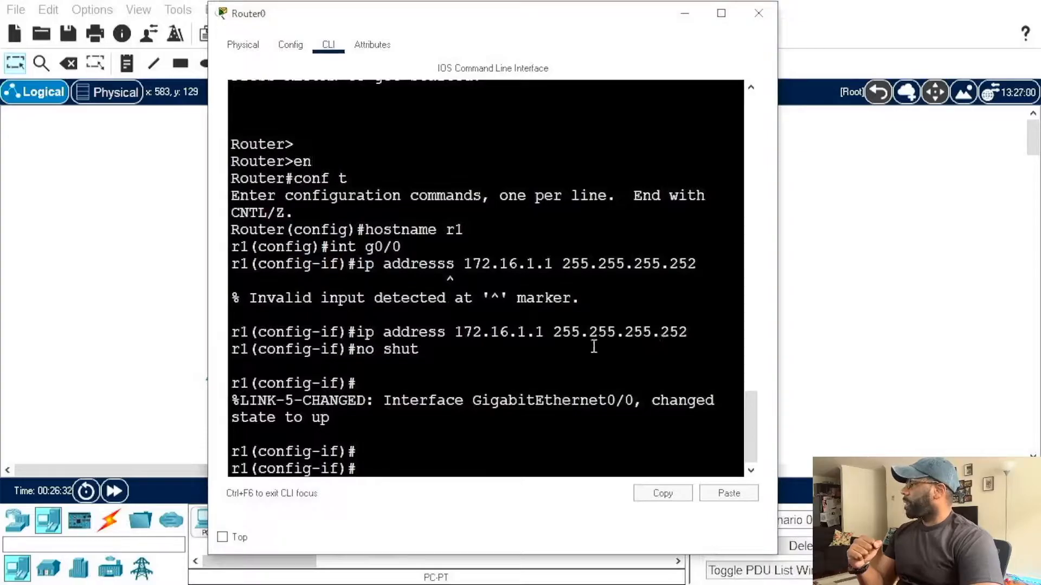
{"action": "left_click_drag", "start_coordinate": [660, 332], "coordinate": [687, 333]}
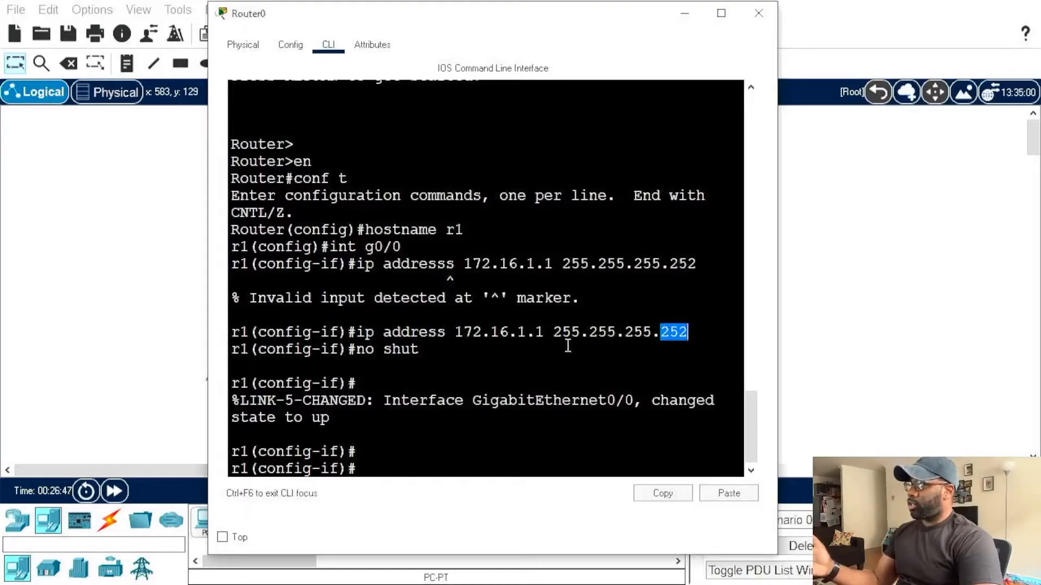
{"action": "left_click", "coordinate": [539, 330]}
{"action": "double_click", "coordinate": [539, 330]}
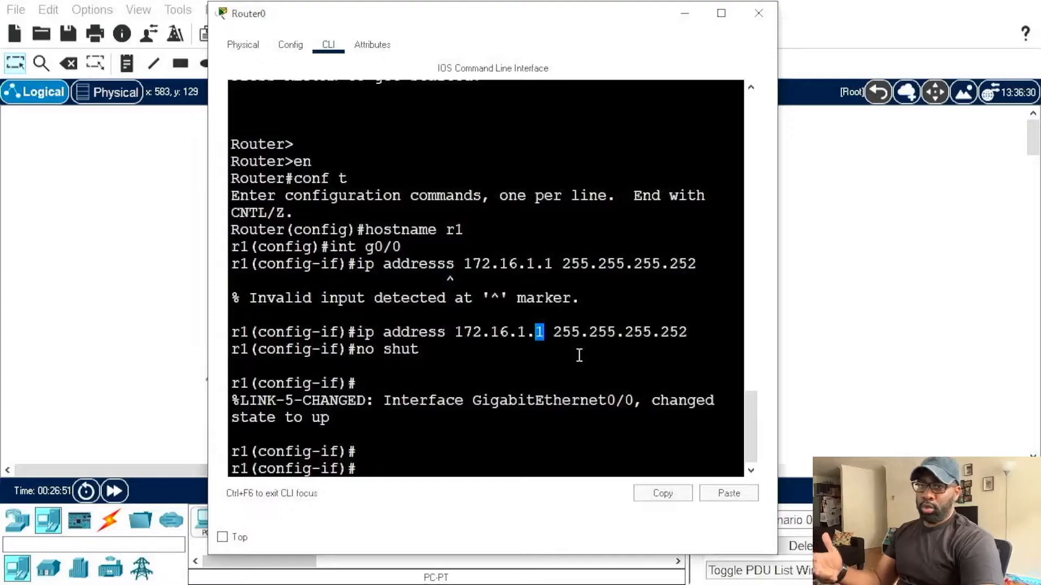
{"action": "left_click_drag", "start_coordinate": [544, 19], "coordinate": [589, 69]}
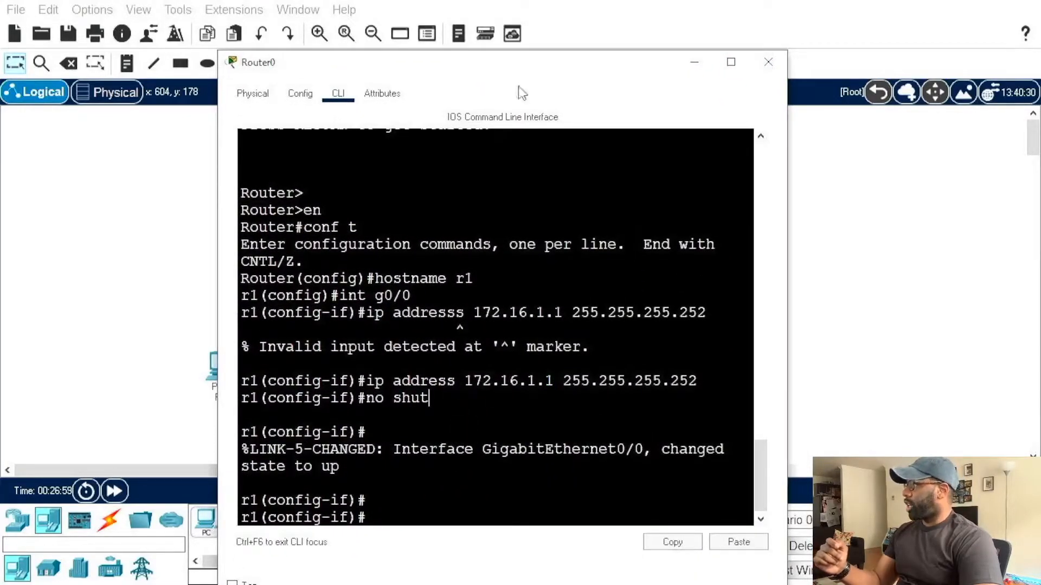
{"action": "left_click_drag", "start_coordinate": [530, 69], "coordinate": [527, 23]}
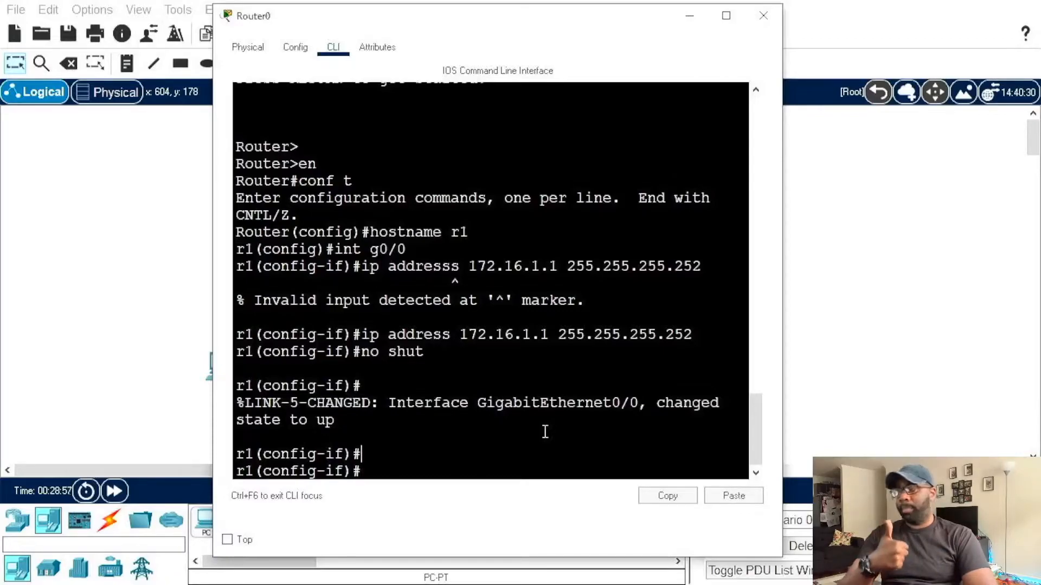
{"action": "left_click_drag", "start_coordinate": [425, 351], "coordinate": [599, 346]}
{"action": "left_click", "coordinate": [580, 372]}
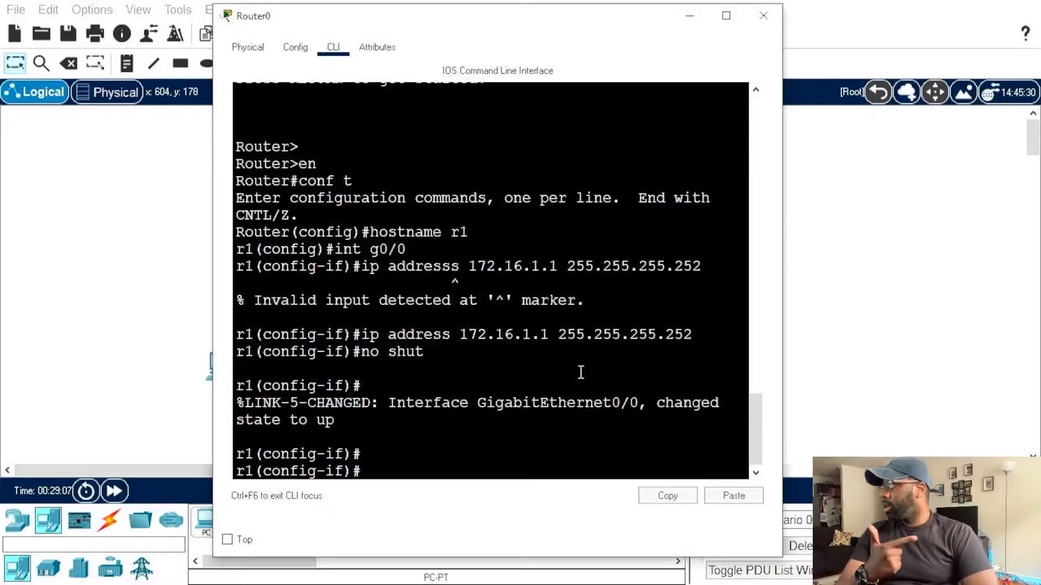
{"action": "left_click_drag", "start_coordinate": [558, 334], "coordinate": [694, 339]}
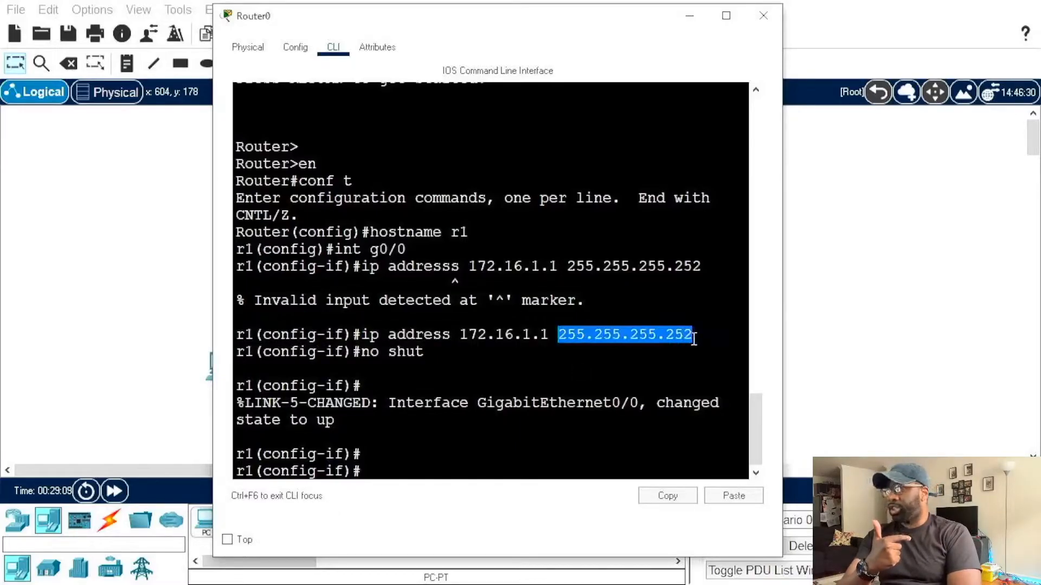
{"action": "left_click", "coordinate": [647, 360]}
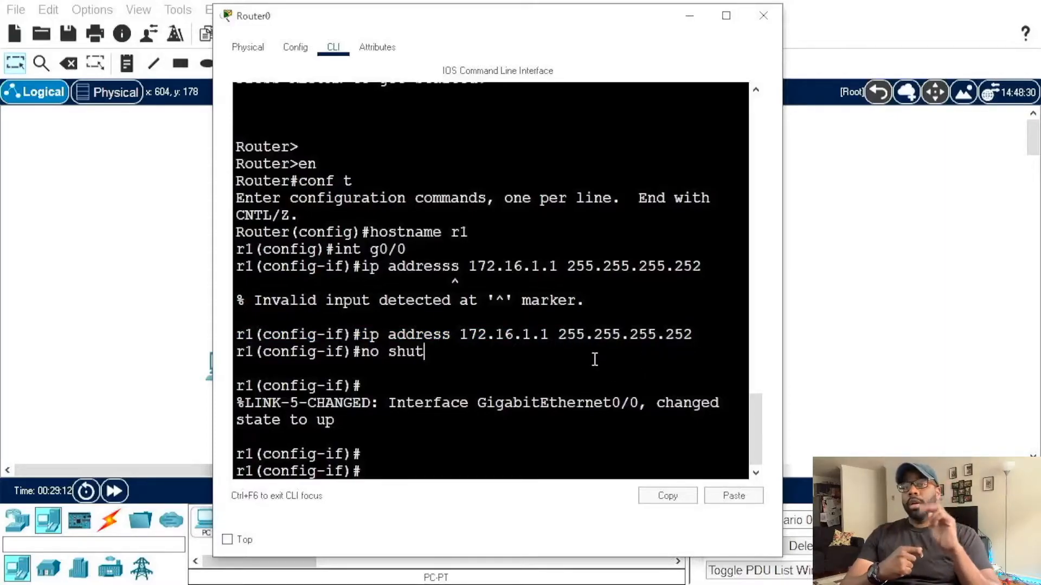
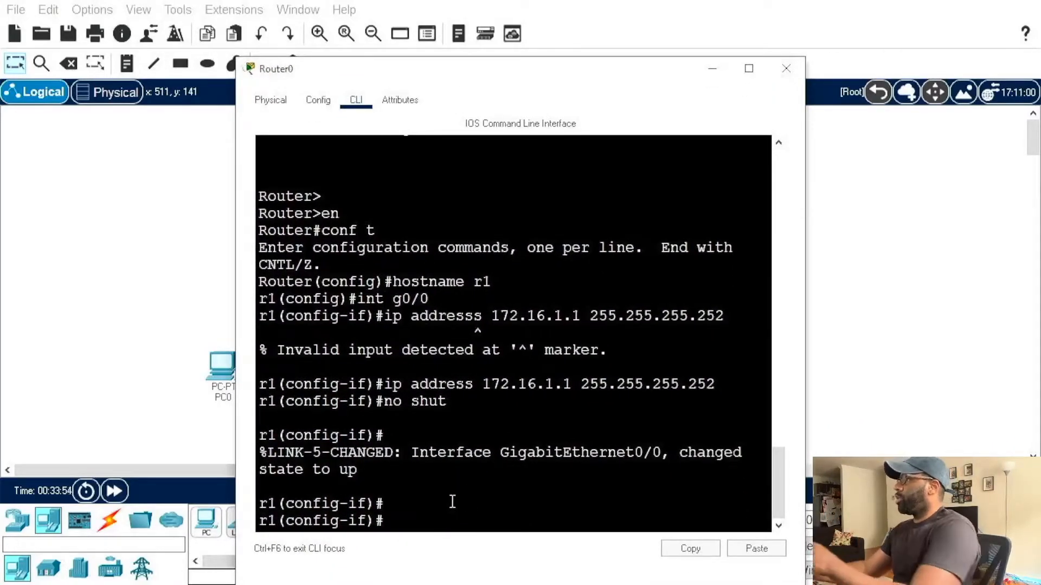
Step: Enter configuration of interface g0/1 on r1 and assign it the address 192.168.10.254 with mask 255.255.255.0
{"action": "type", "text": "in"}
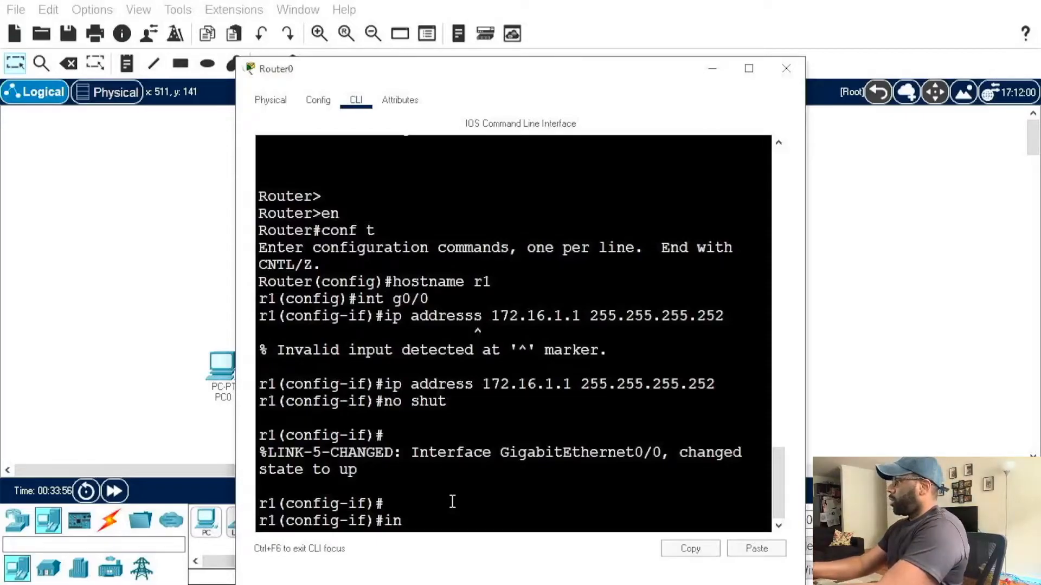
{"action": "type", "text": "t g0/1"}
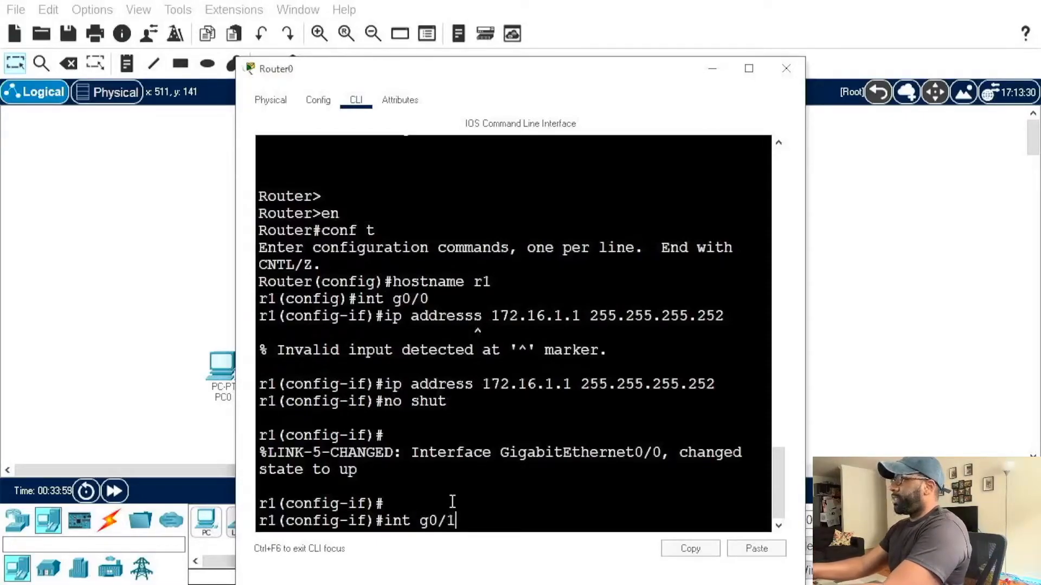
{"action": "key", "text": "Return"}
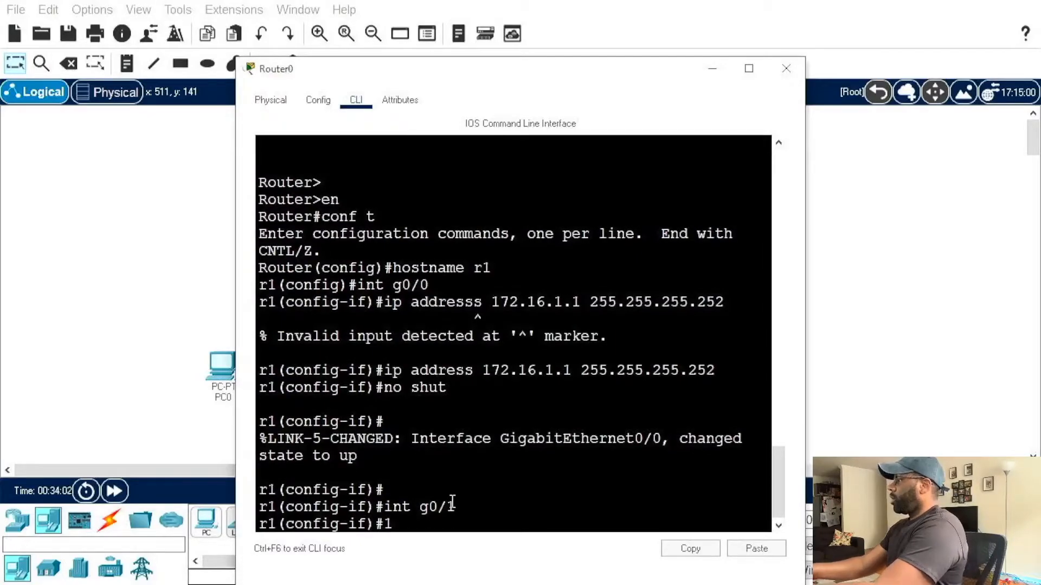
{"action": "type", "text": "ip addres"}
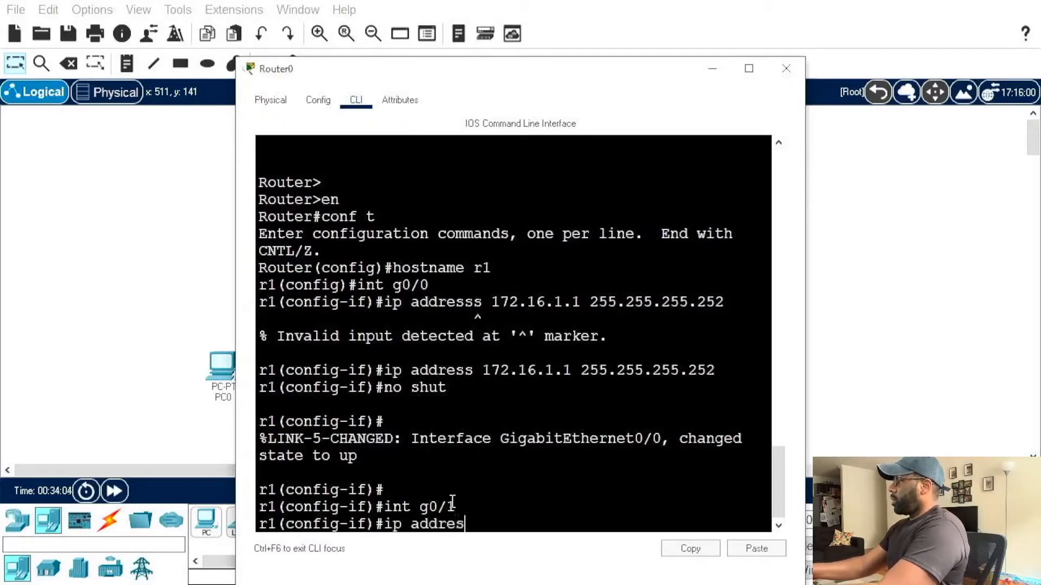
{"action": "type", "text": "s 192.168"}
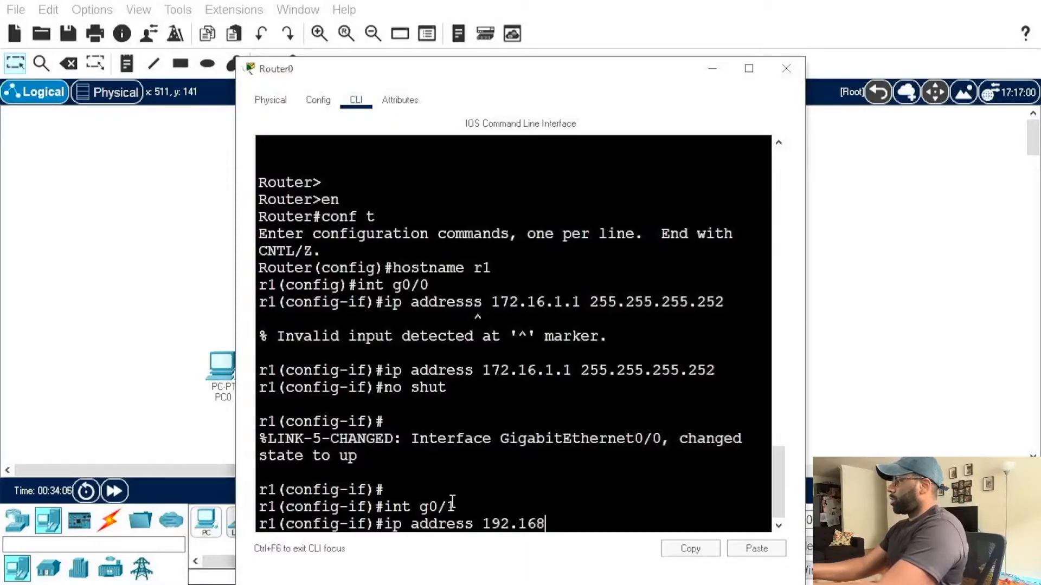
{"action": "type", "text": ".10."}
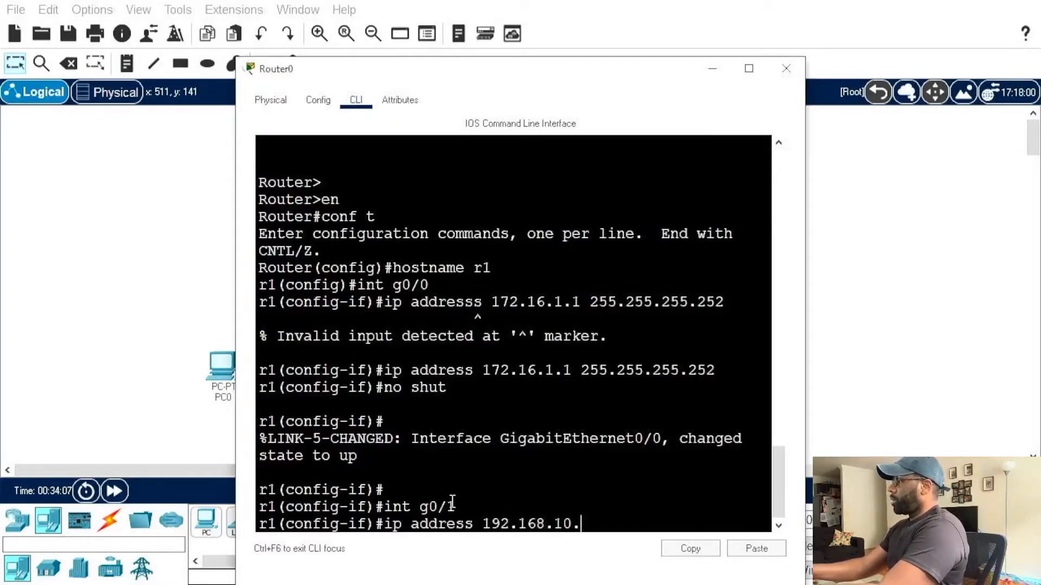
{"action": "type", "text": "254 2"}
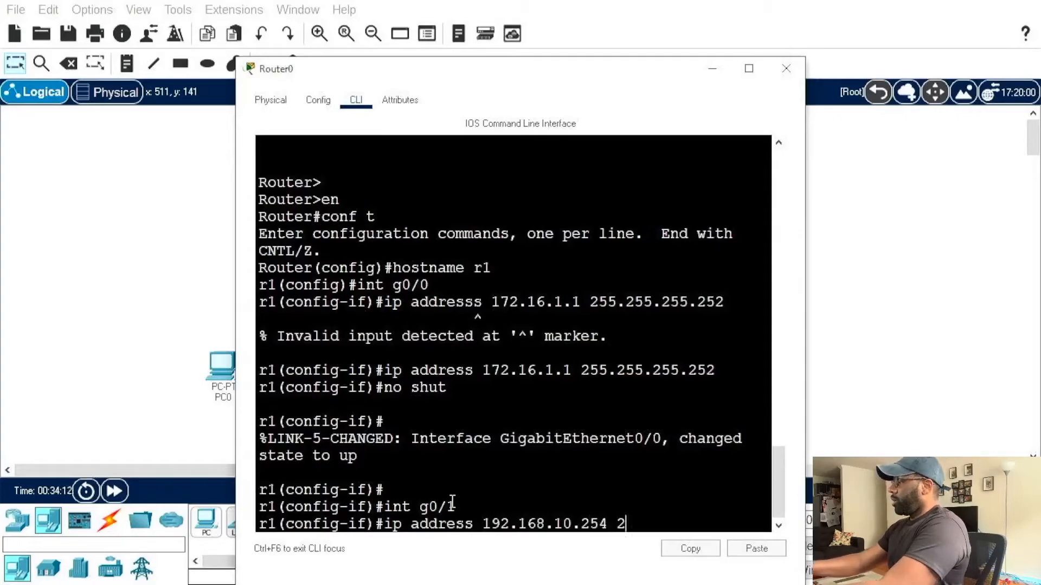
{"action": "type", "text": "55.255.255.0"}
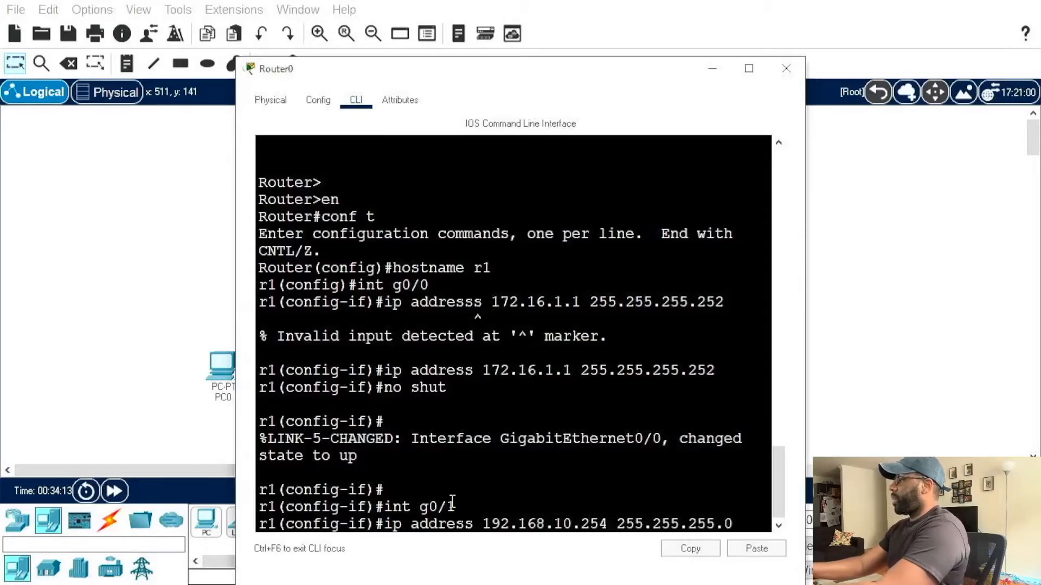
{"action": "key", "text": "Return"}
Step: Enable interface g0/1 on r1 with the no shut command and review its address command
{"action": "type", "text": "no shut"}
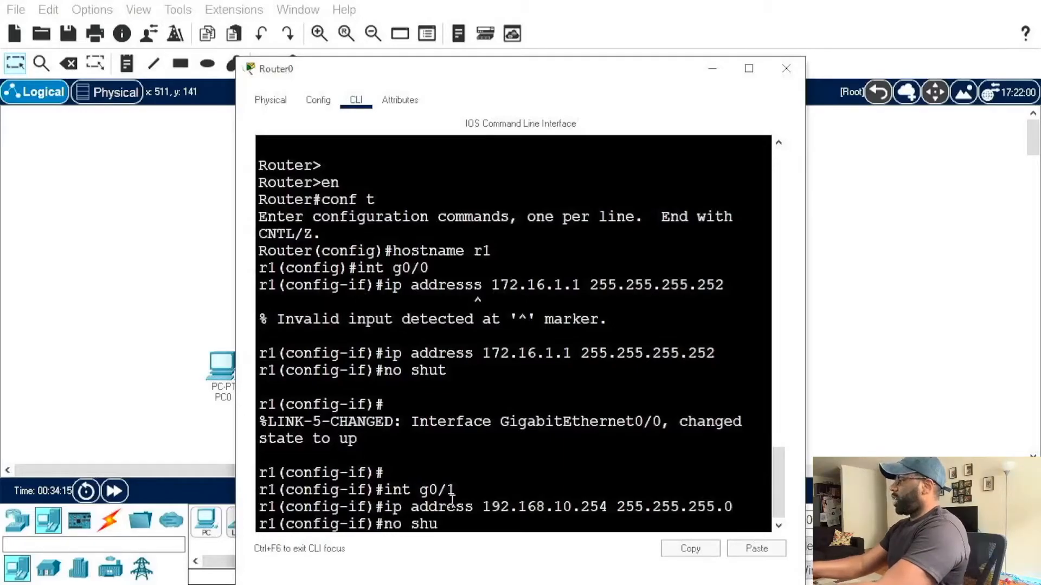
{"action": "key", "text": "Return"}
{"action": "key", "text": "Return"}
{"action": "key", "text": "Return"}
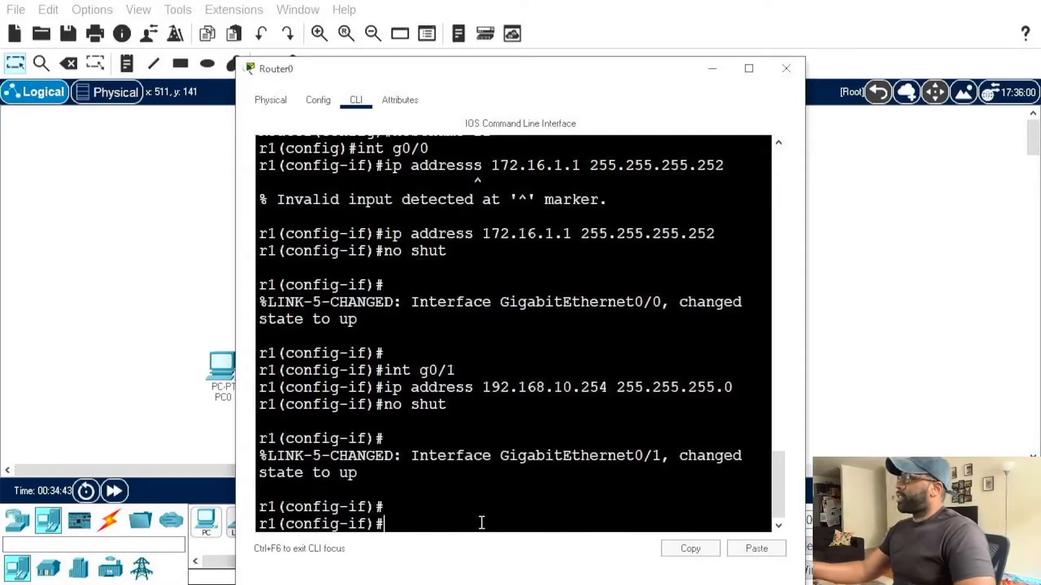
{"action": "left_click_drag", "start_coordinate": [384, 387], "coordinate": [739, 395]}
{"action": "left_click", "coordinate": [428, 501]}
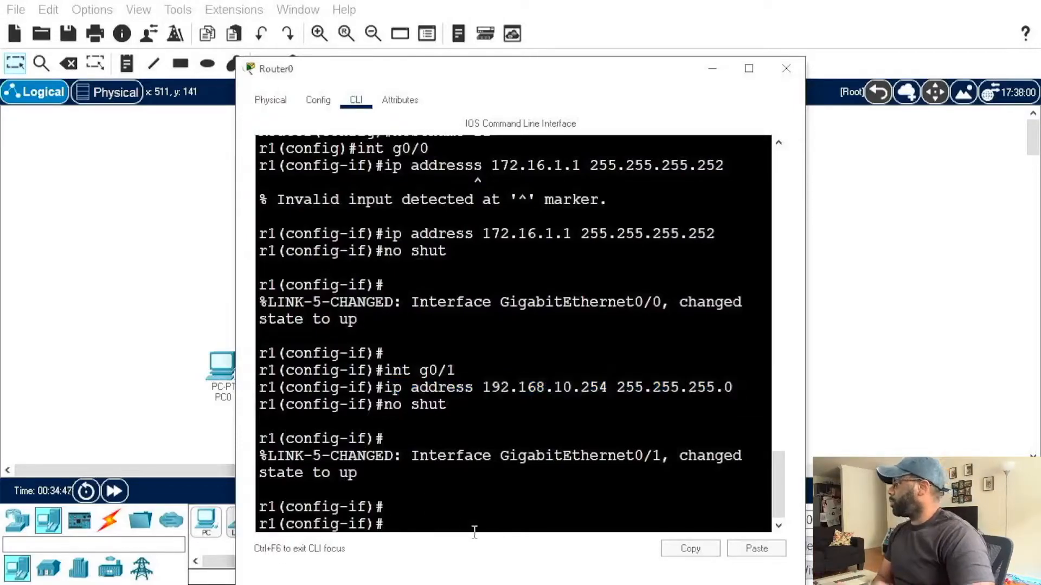
Step: Create a DHCP pool named vlan10 on r1
{"action": "type", "text": "ip d"}
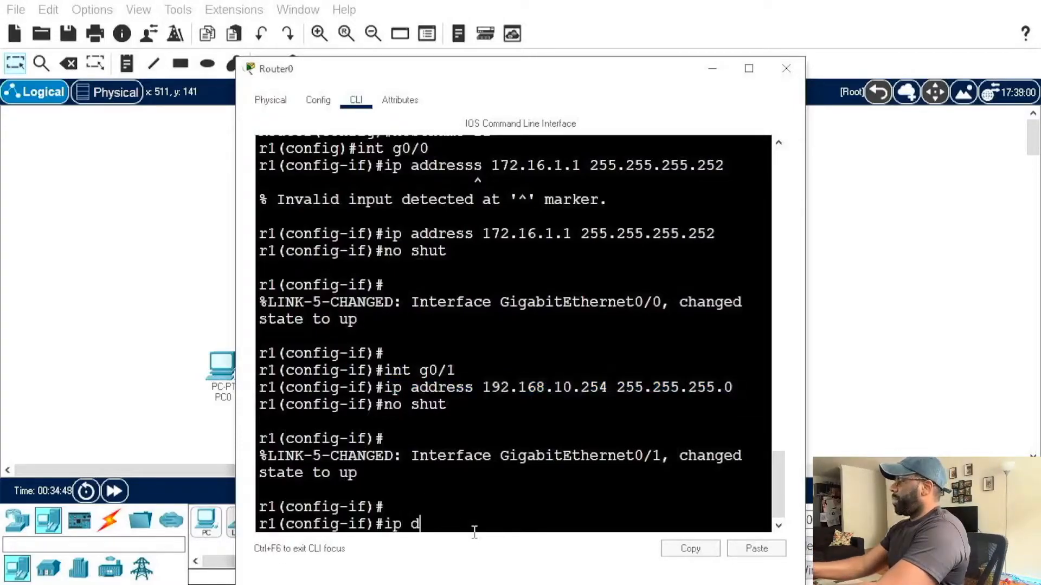
{"action": "type", "text": "hcp pool "}
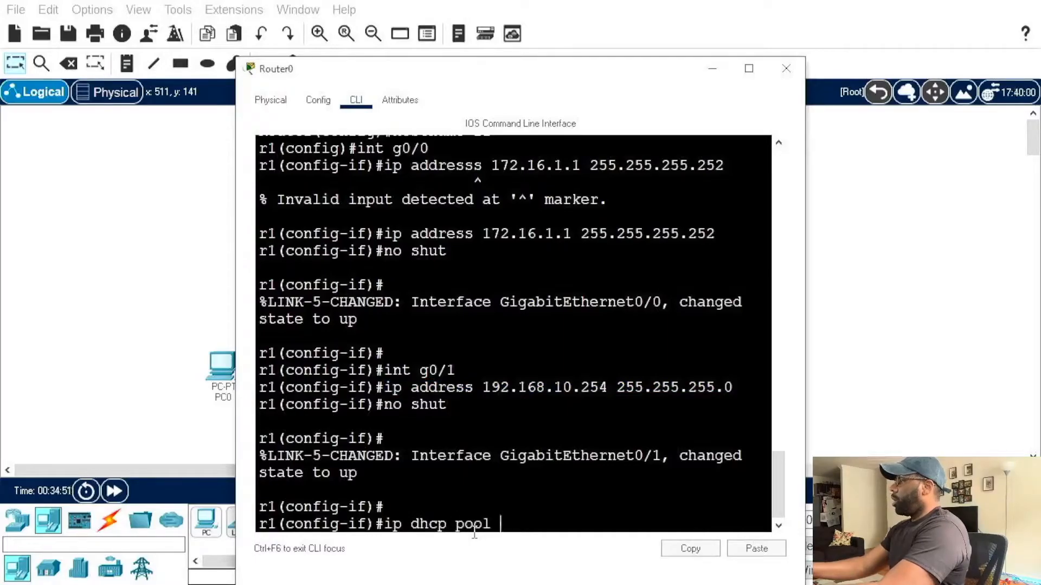
{"action": "type", "text": "vlan10"}
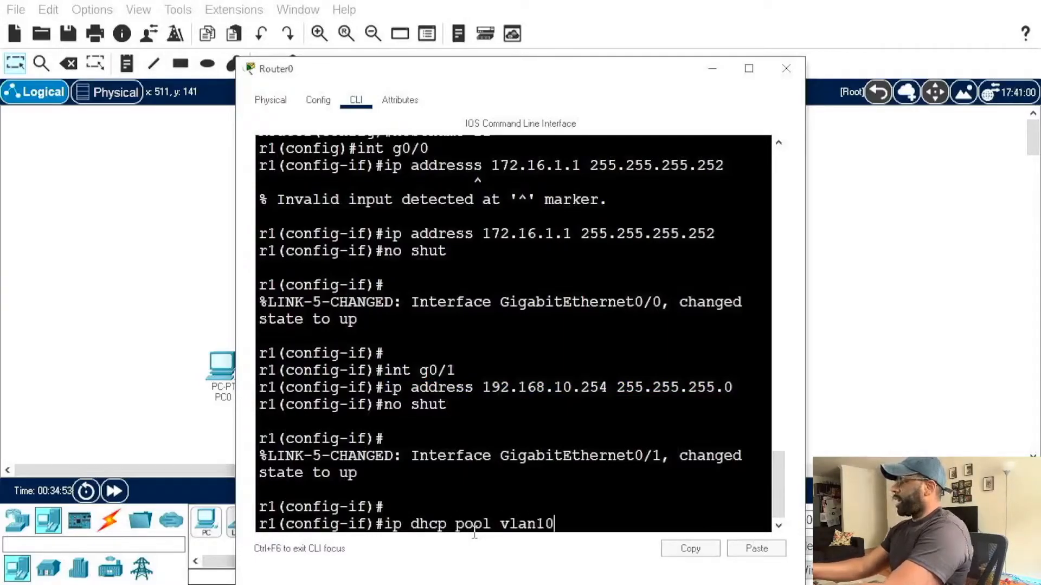
{"action": "key", "text": "Return"}
Step: Set the vlan10 DHCP pool's network to 192.168.10.0 with mask 255.255.255.0
{"action": "type", "text": "ner"}
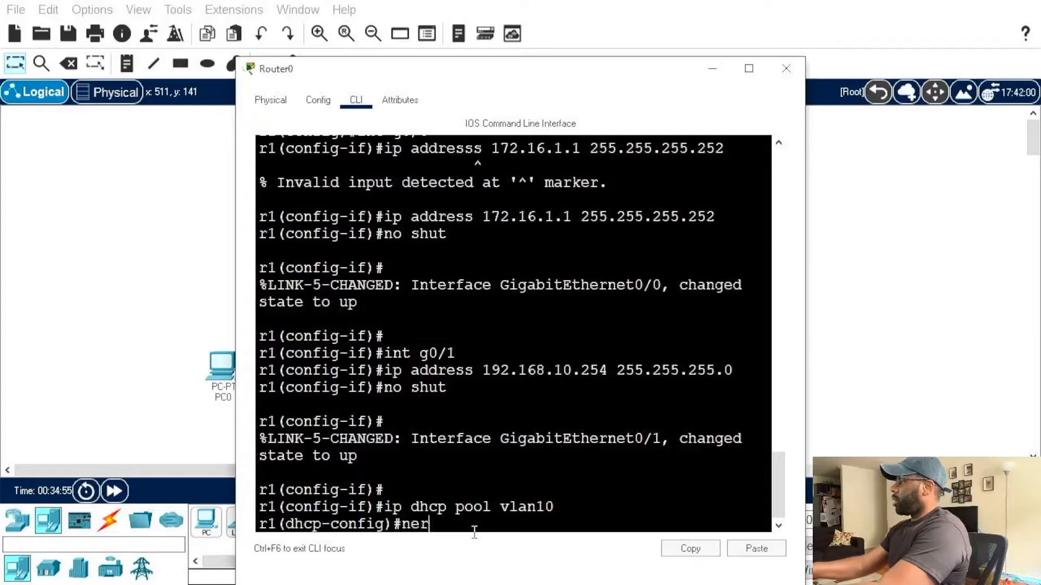
{"action": "key", "text": "BackSpace"}
{"action": "type", "text": "twork 19"}
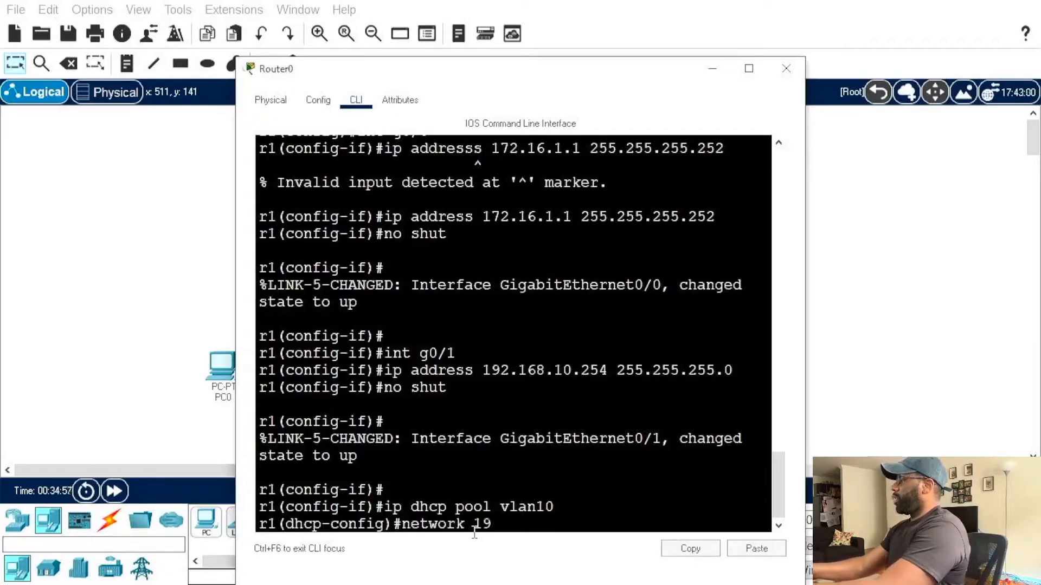
{"action": "type", "text": "2.168."}
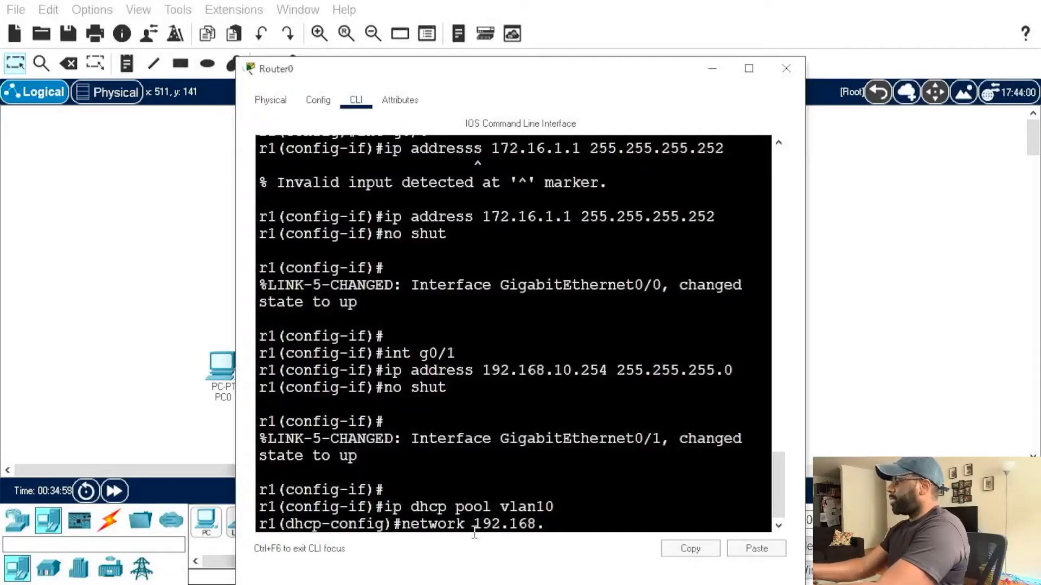
{"action": "type", "text": "10.0 255.2"}
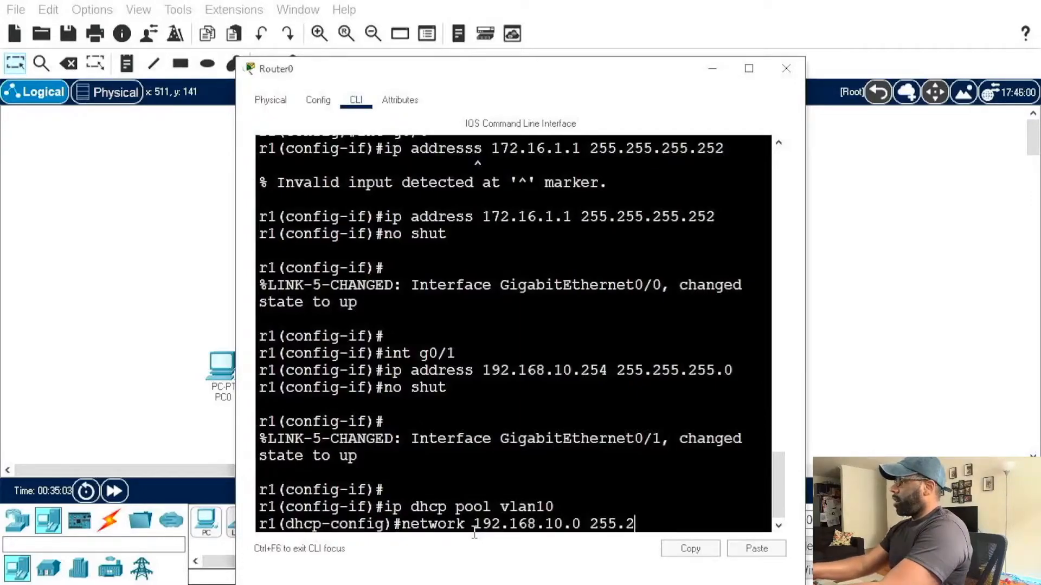
{"action": "type", "text": "55.255.0"}
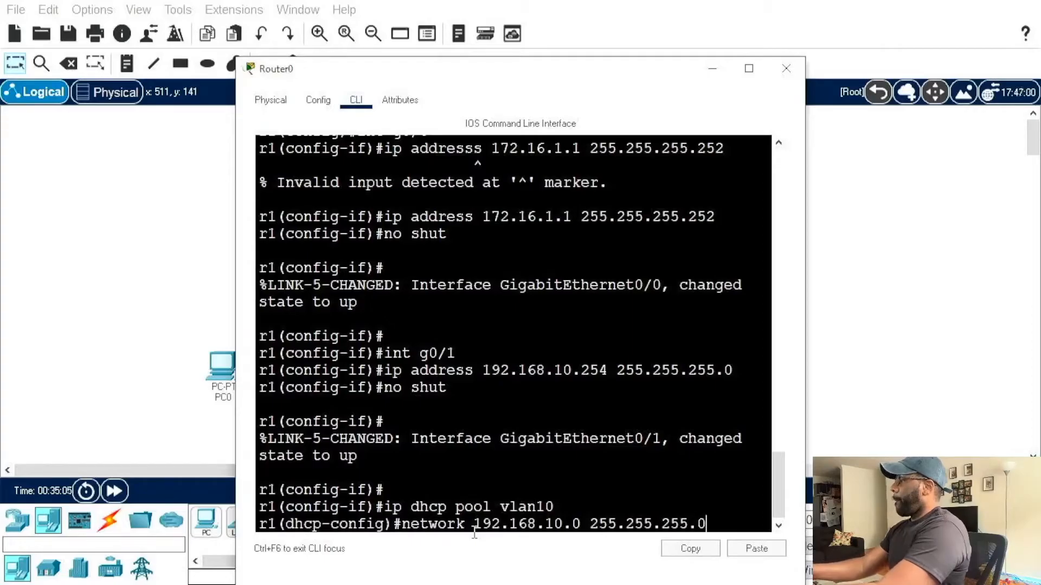
{"action": "key", "text": "Return"}
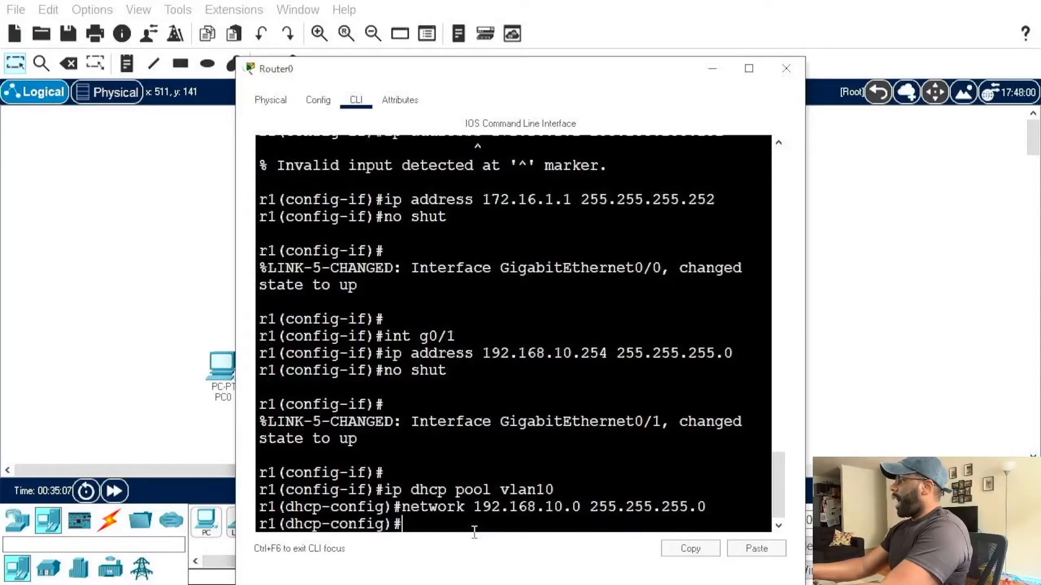
Step: Set the default router of the vlan10 DHCP pool to 192.168.10.254
{"action": "type", "text": "default-"}
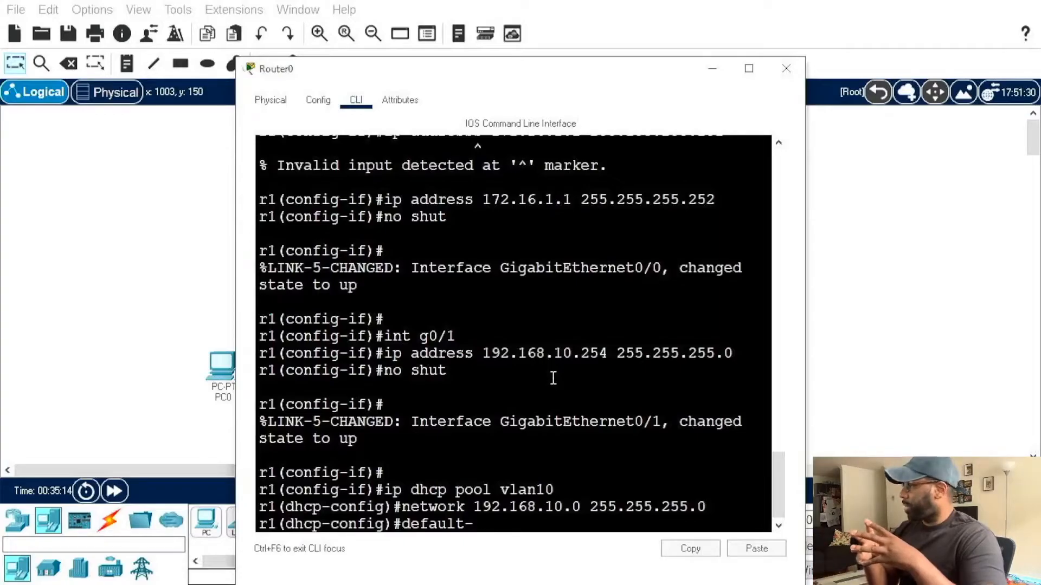
{"action": "type", "text": "ro"}
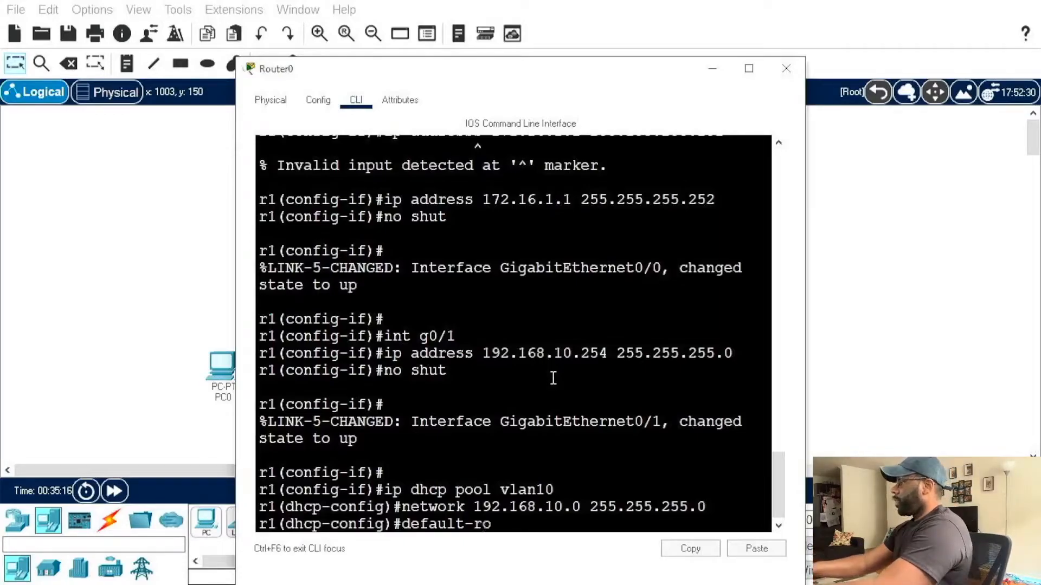
{"action": "type", "text": "uter 192.1"}
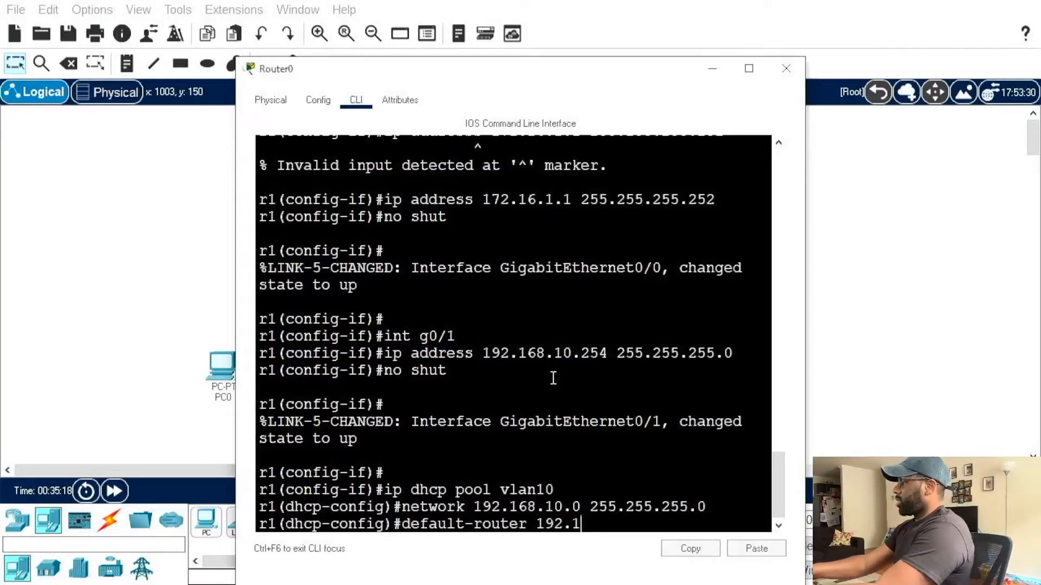
{"action": "type", "text": "68.10.254"}
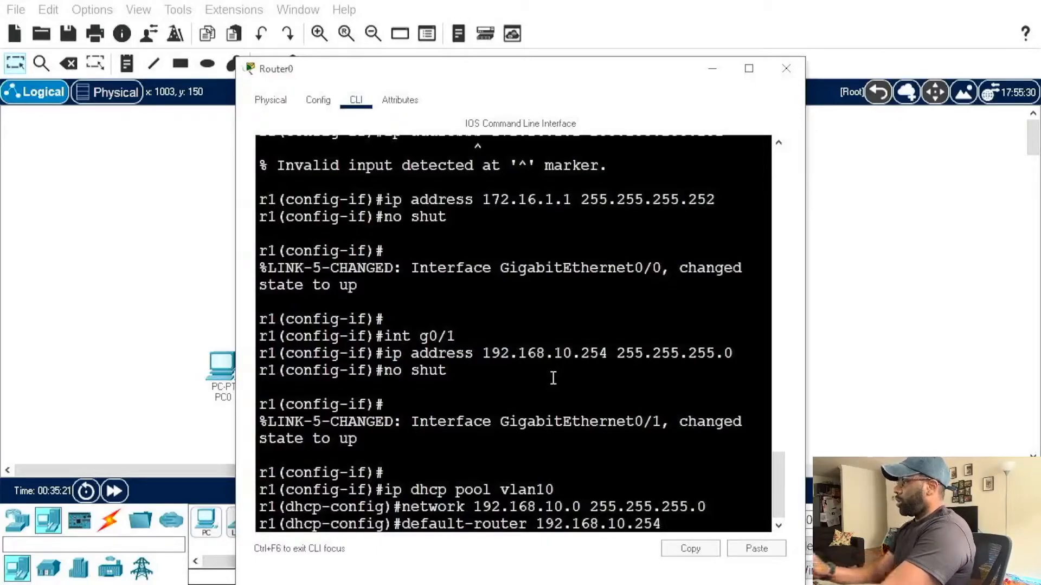
{"action": "key", "text": "Return"}
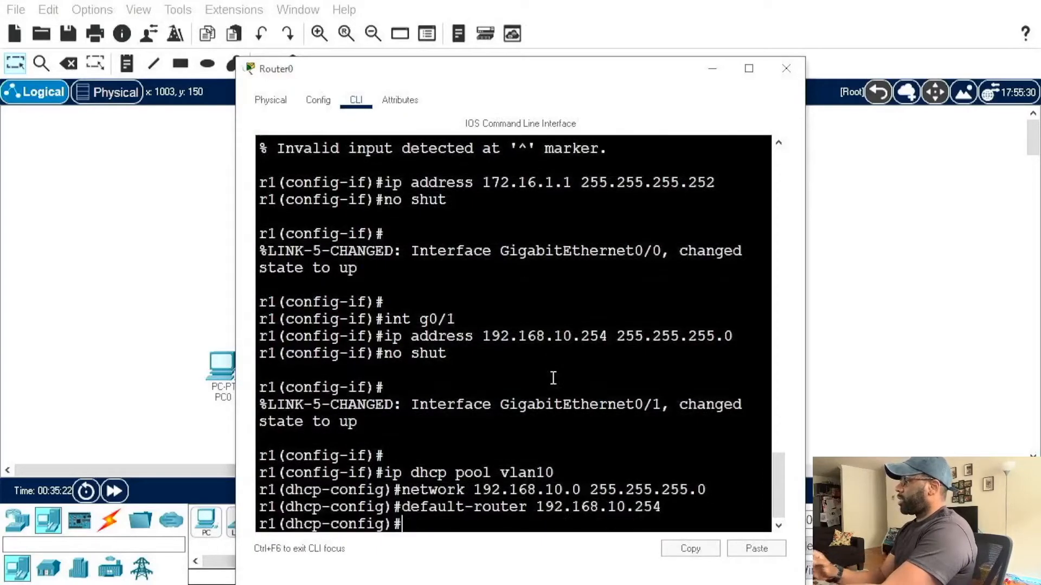
Step: Set the DNS server of the vlan10 DHCP pool to 1.1.1.1
{"action": "type", "text": "dns"}
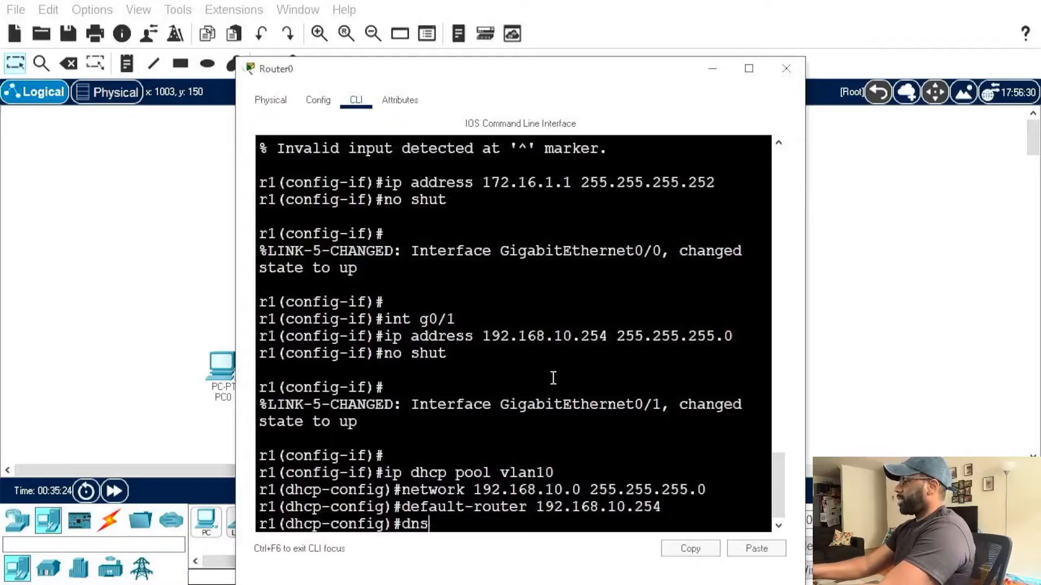
{"action": "type", "text": "-server 1.1.1.1"}
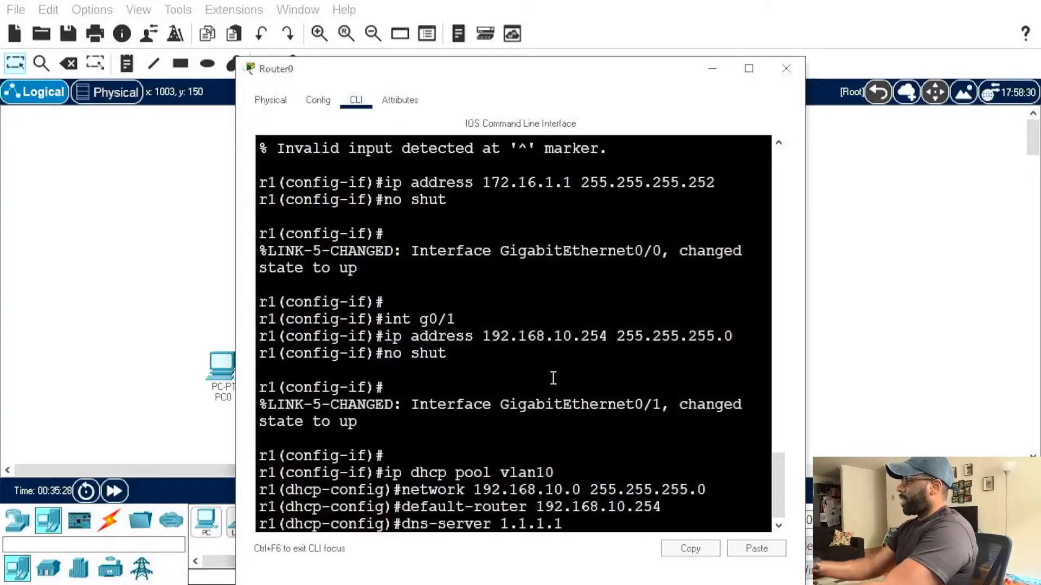
{"action": "key", "text": "Return"}
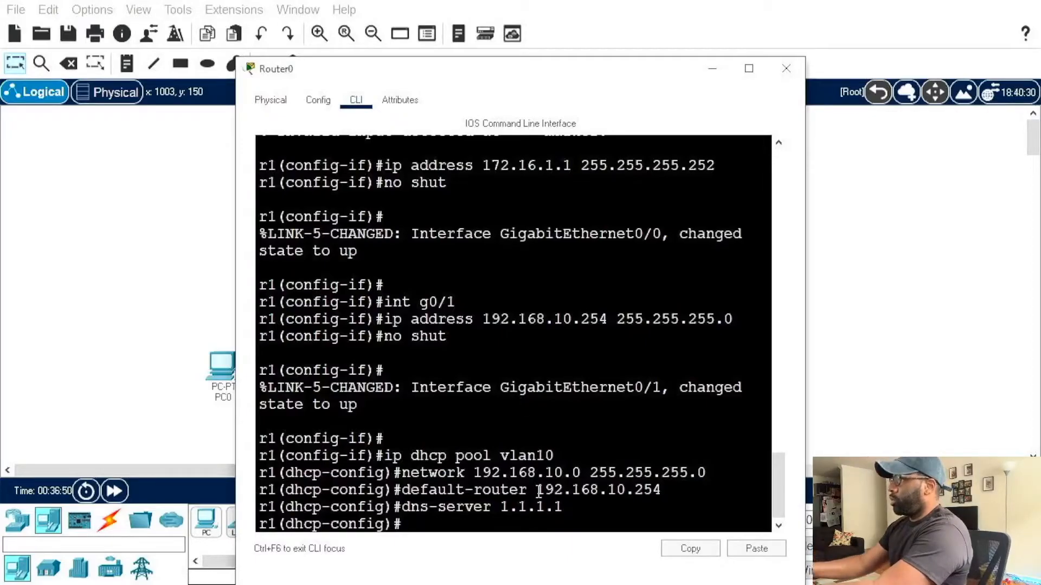
Step: Exit the DHCP pool configuration and start OSPF routing on r1 with process ID 1
{"action": "type", "text": "exit"}
{"action": "key", "text": "Return"}
{"action": "type", "text": "router ospf"}
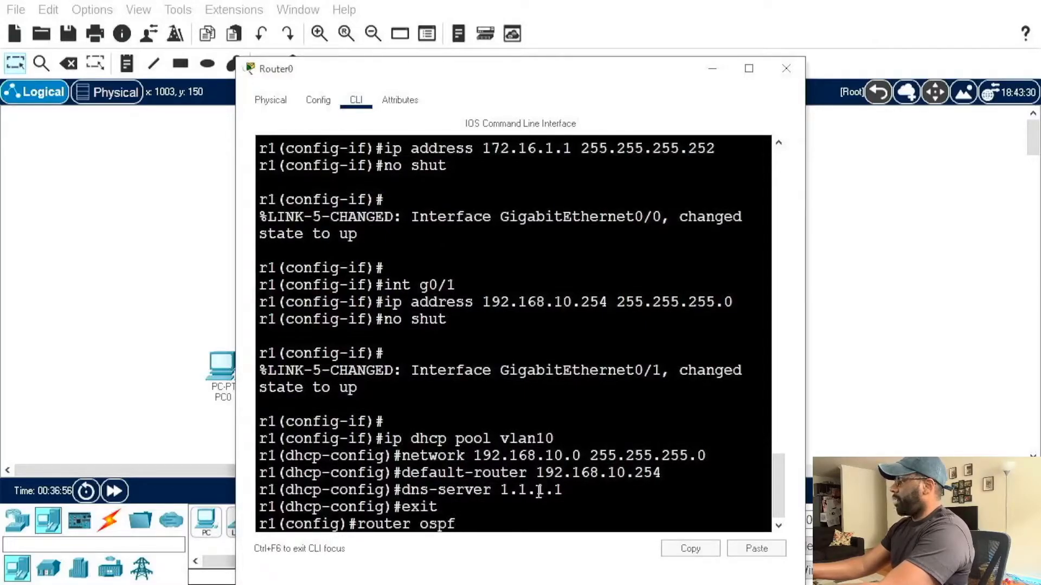
{"action": "type", "text": " 1"}
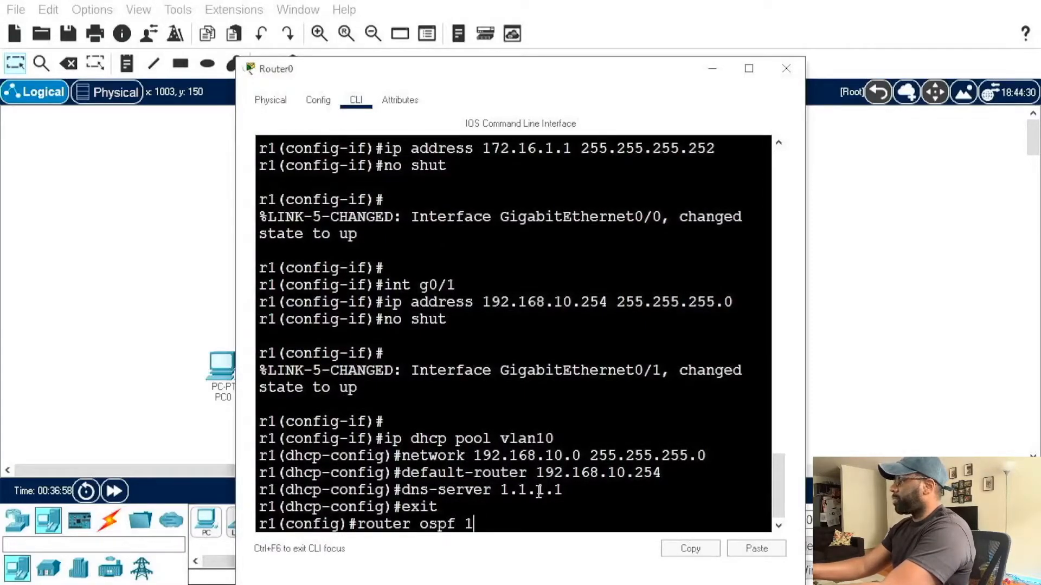
{"action": "key", "text": "Return"}
Step: Begin a network statement in r1's OSPF configuration, leaving only the network keyword on the command line
{"action": "type", "text": "network"}
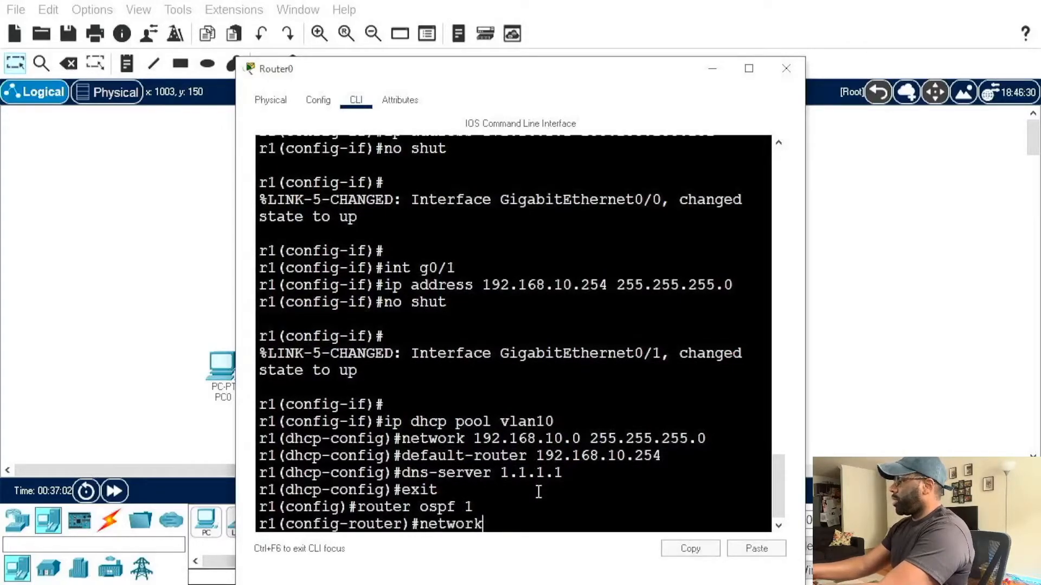
{"action": "type", "text": " 16"}
{"action": "key", "text": "BackSpace"}
{"action": "key", "text": "BackSpace"}
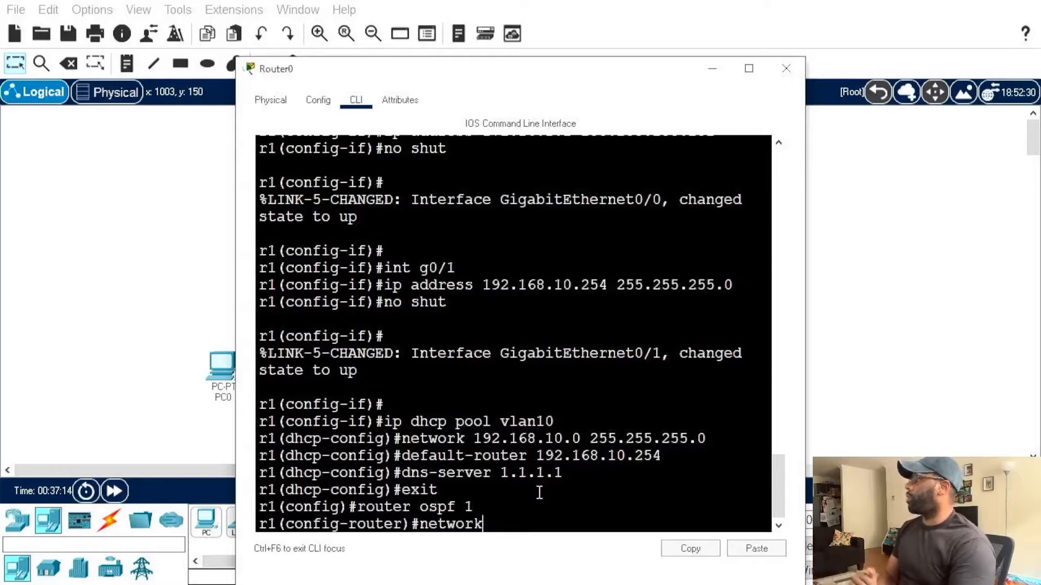
Step: Review the router ospf command and its process ID in r1's command-line output
{"action": "left_click_drag", "start_coordinate": [357, 506], "coordinate": [457, 507]}
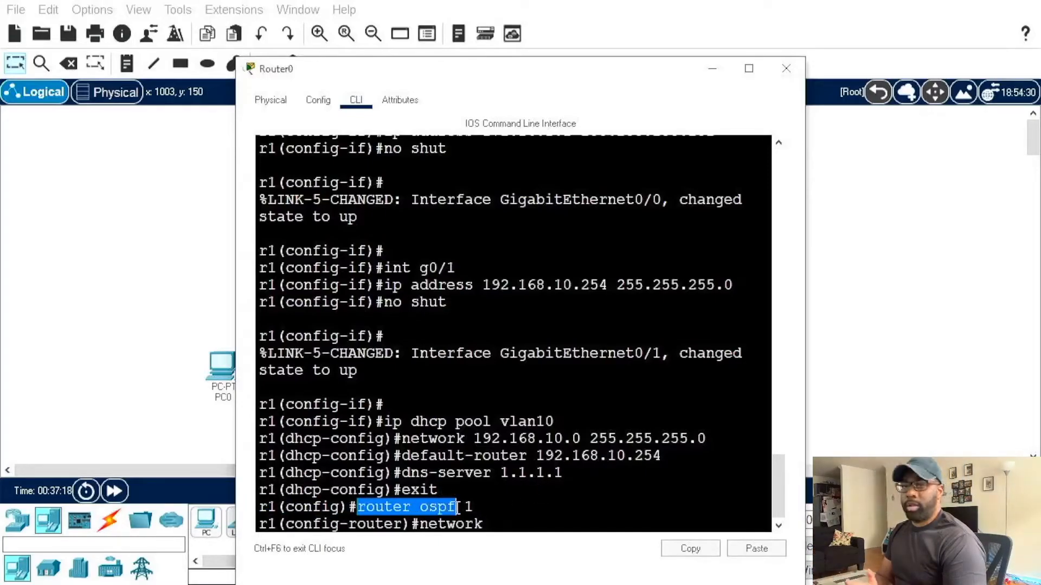
{"action": "left_click", "coordinate": [460, 506]}
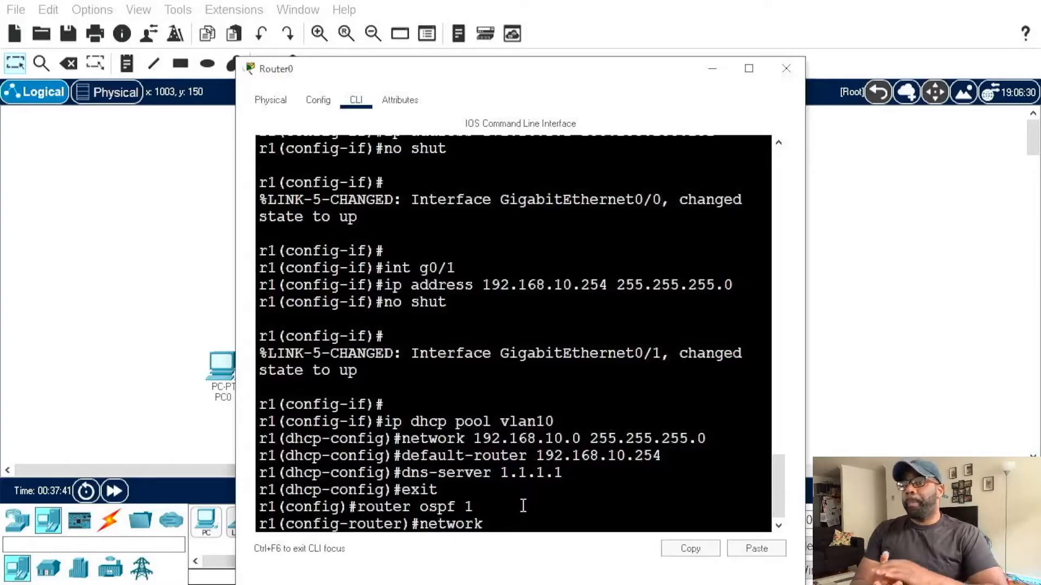
{"action": "left_click_drag", "start_coordinate": [460, 493], "coordinate": [470, 508]}
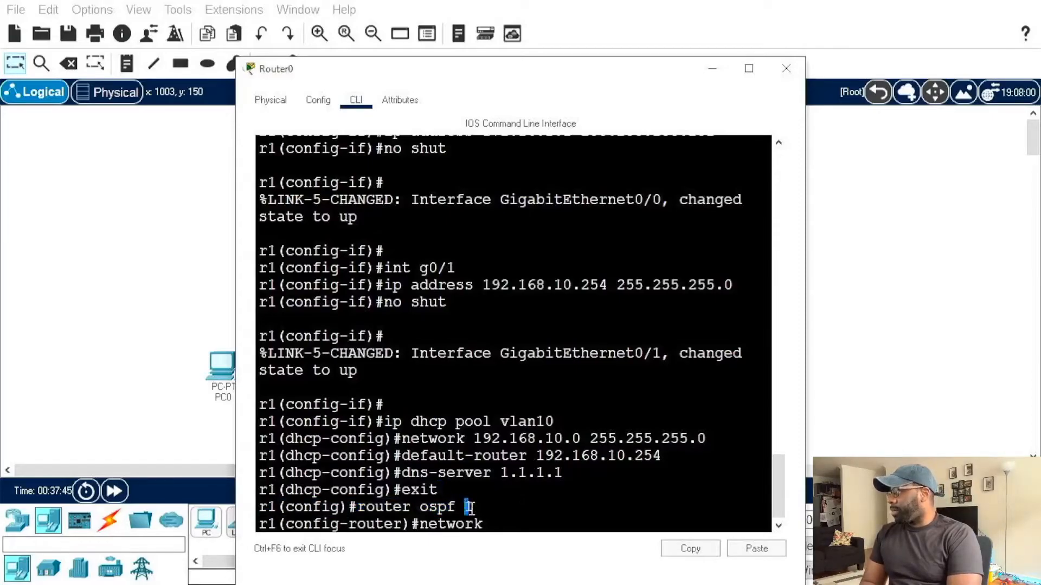
Step: Extend r1's pending OSPF network statement with network 172.16.1.0 and wildcard mask 0.0.0.3
{"action": "left_click", "coordinate": [512, 495]}
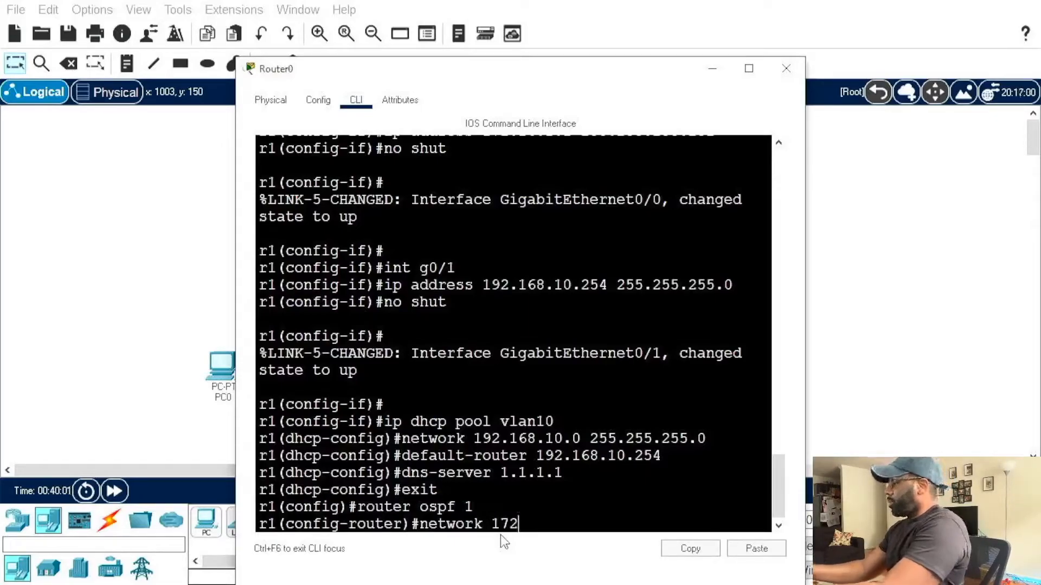
{"action": "type", "text": ".16.1.0"}
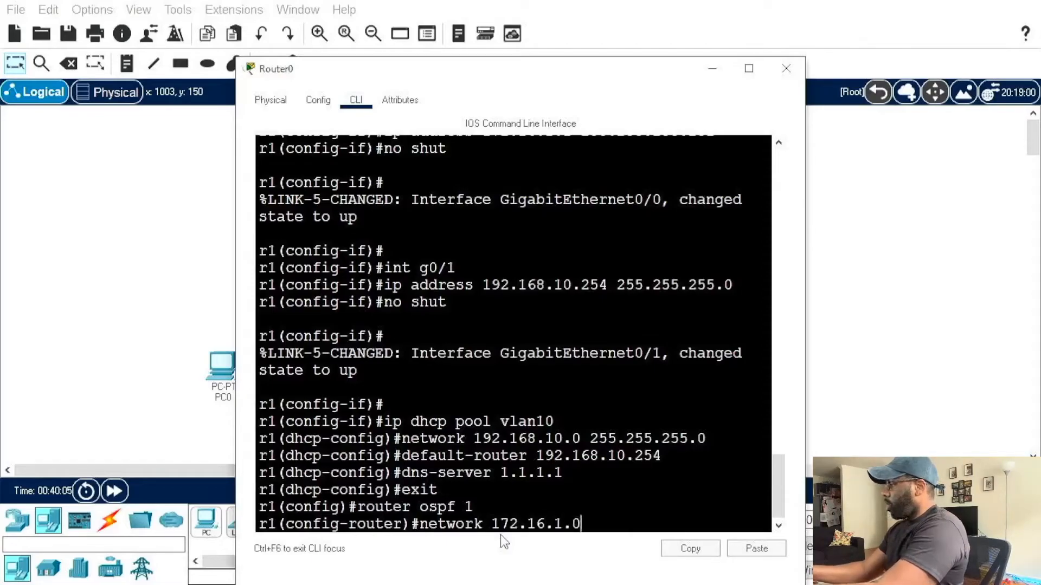
{"action": "type", "text": " 0.0.0.3"}
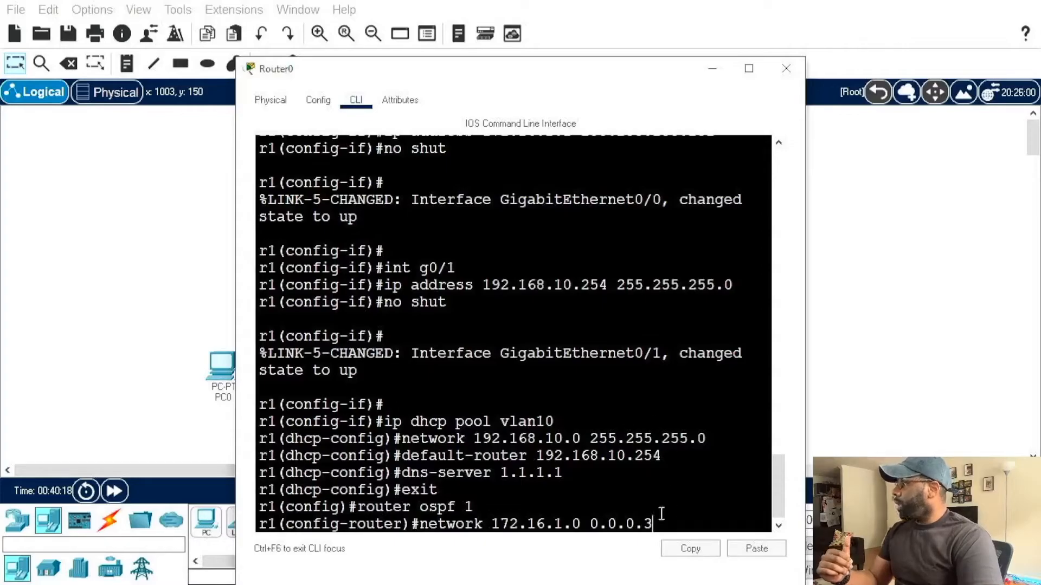
Step: Examine the subnet mask configured on r1's g0/0 interface to check it against the OSPF wildcard mask
{"action": "mouse_move", "coordinate": [779, 476]}
{"action": "left_mouse_down"}
{"action": "mouse_move", "coordinate": [779, 440]}
{"action": "mouse_move", "coordinate": [777, 466]}
{"action": "left_mouse_up"}
{"action": "scroll", "coordinate": [776, 470], "scroll_direction": "down", "scroll_amount": 1}
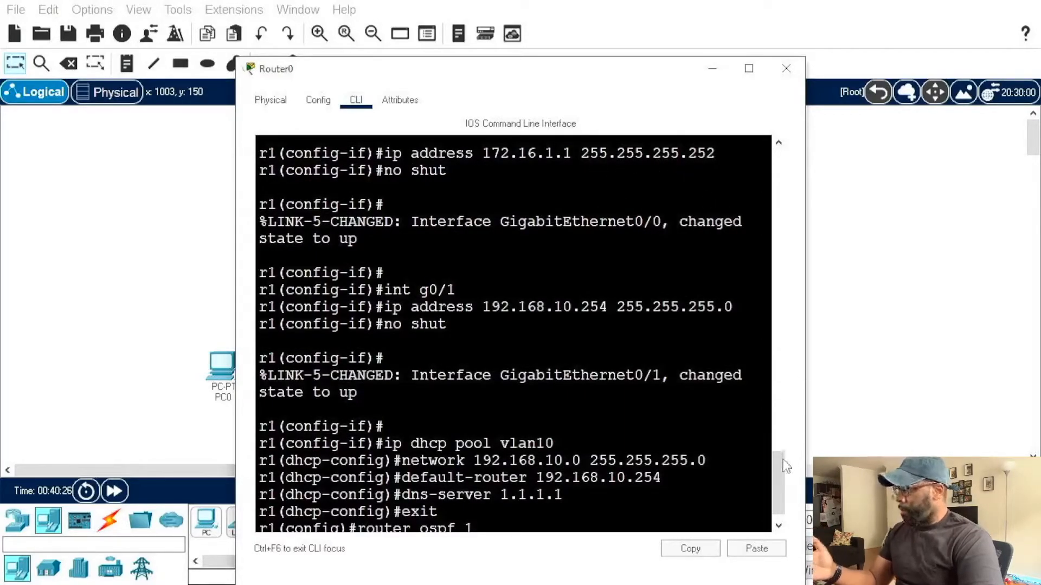
{"action": "scroll", "coordinate": [781, 502], "scroll_direction": "down", "scroll_amount": 1}
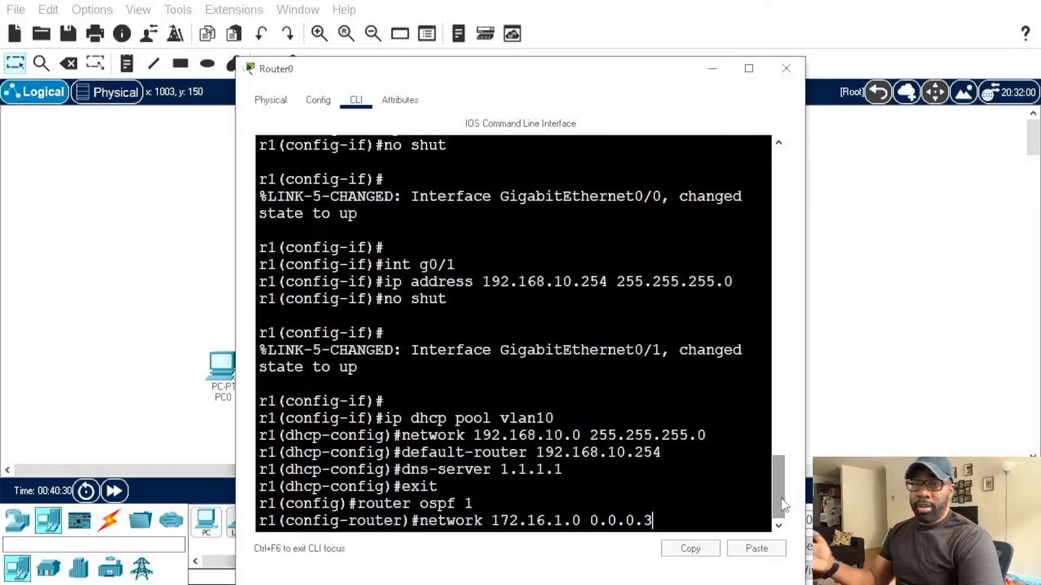
{"action": "left_click_drag", "start_coordinate": [784, 505], "coordinate": [781, 480]}
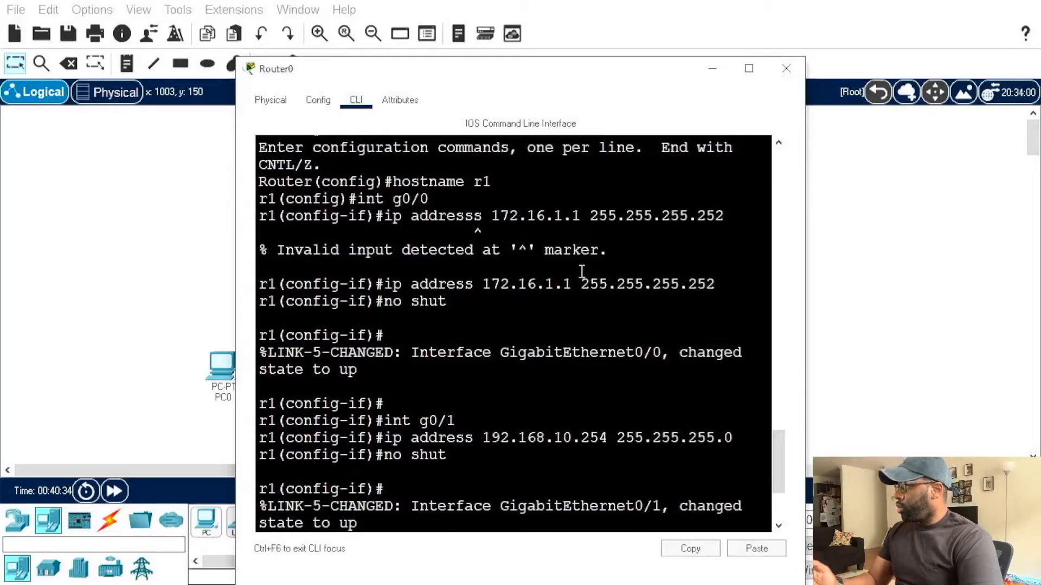
{"action": "left_click_drag", "start_coordinate": [581, 284], "coordinate": [720, 284]}
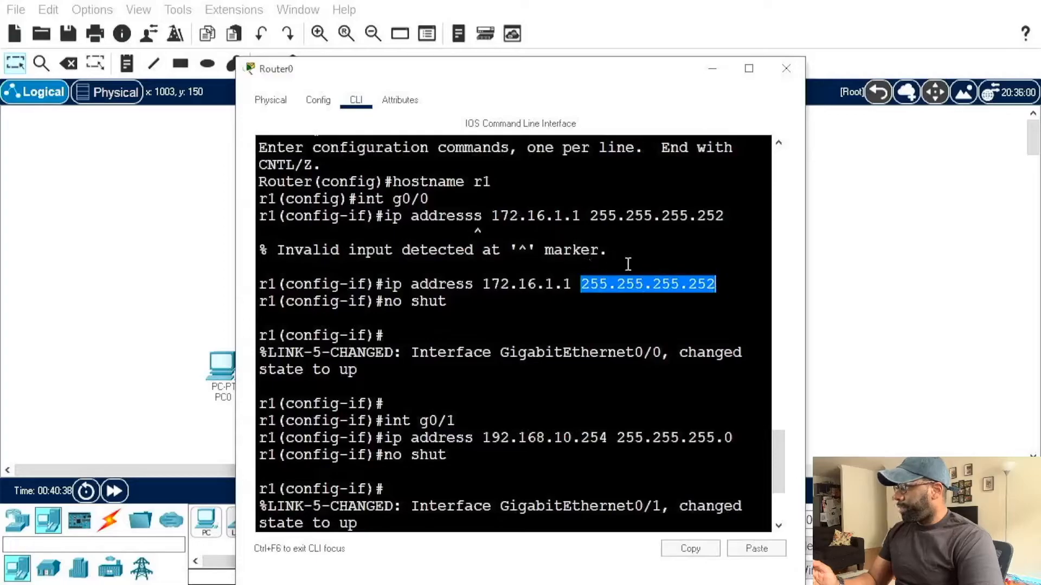
{"action": "left_click", "coordinate": [658, 266]}
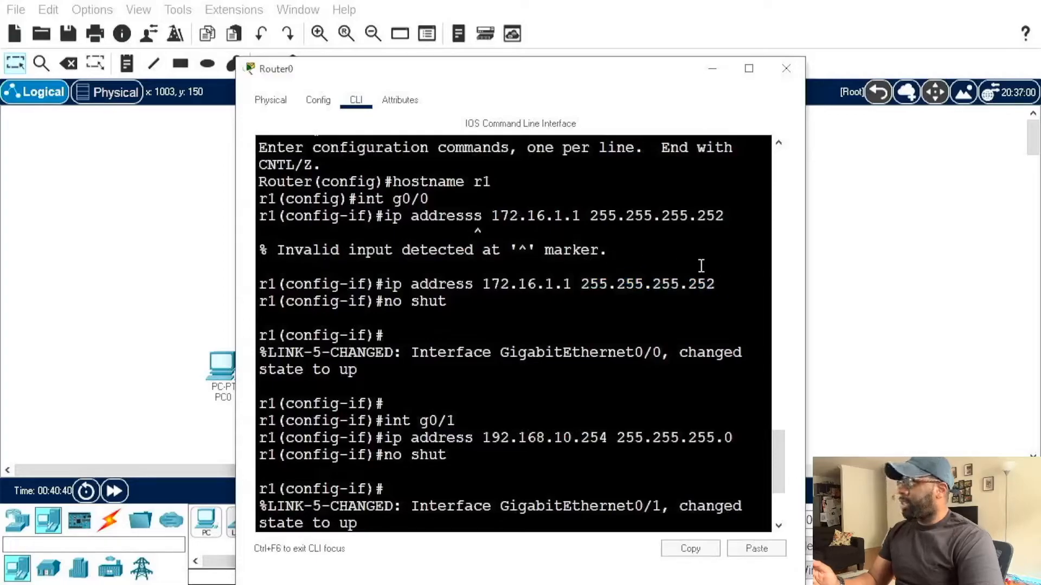
{"action": "type", "text": "ip dhcp pool vlan10 network 192.168.10.0 255.255.255.0 default-router 192.168.10.254 dns-server 1.1.1.1 exit router ospf 1 network 172.16.1.0 0.0.0.3"}
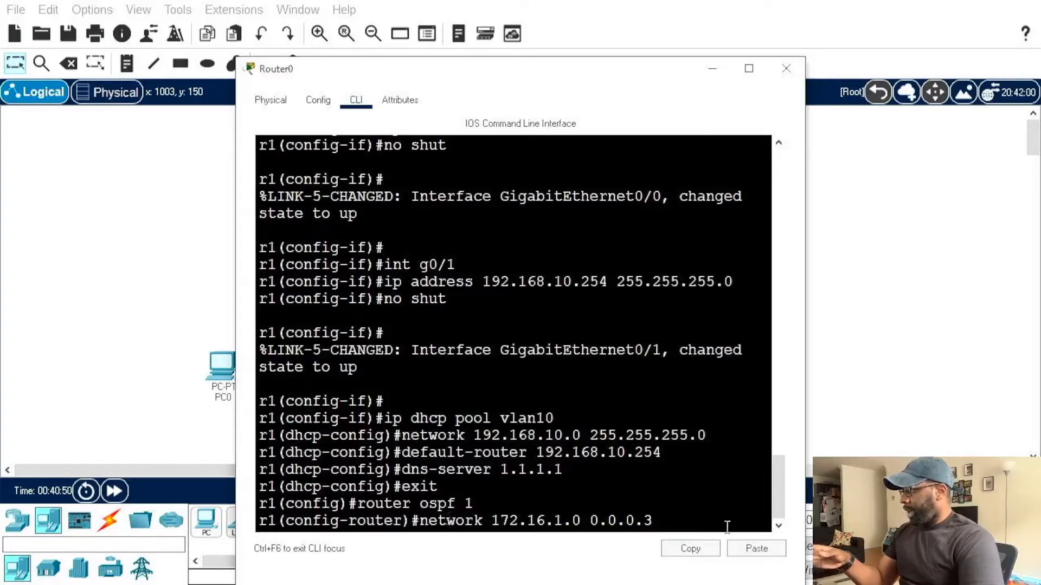
Step: Complete the 172.16.1.0 OSPF network statement with area 0 and submit it
{"action": "type", "text": "a"}
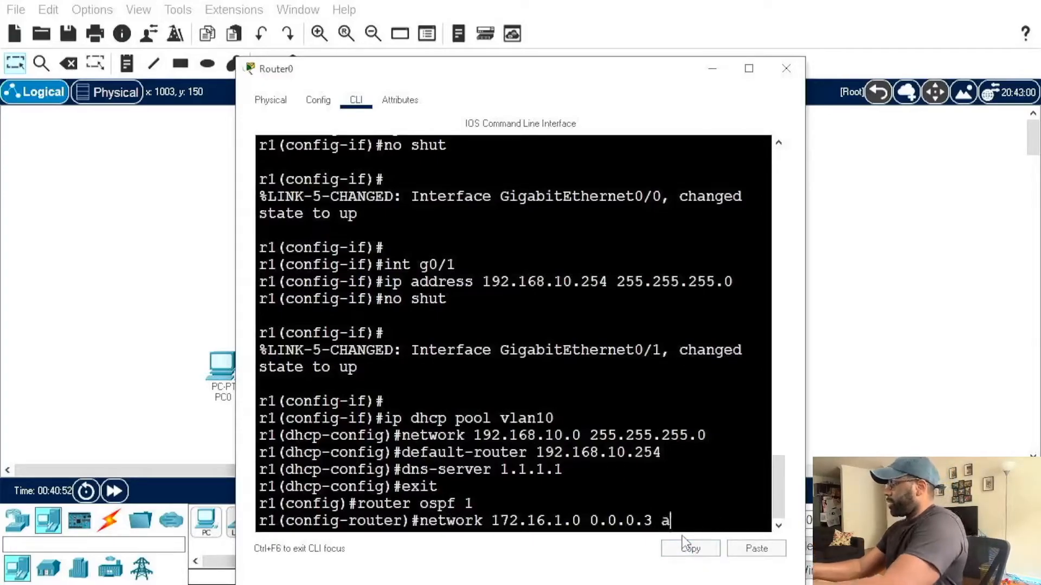
{"action": "type", "text": "rea 0"}
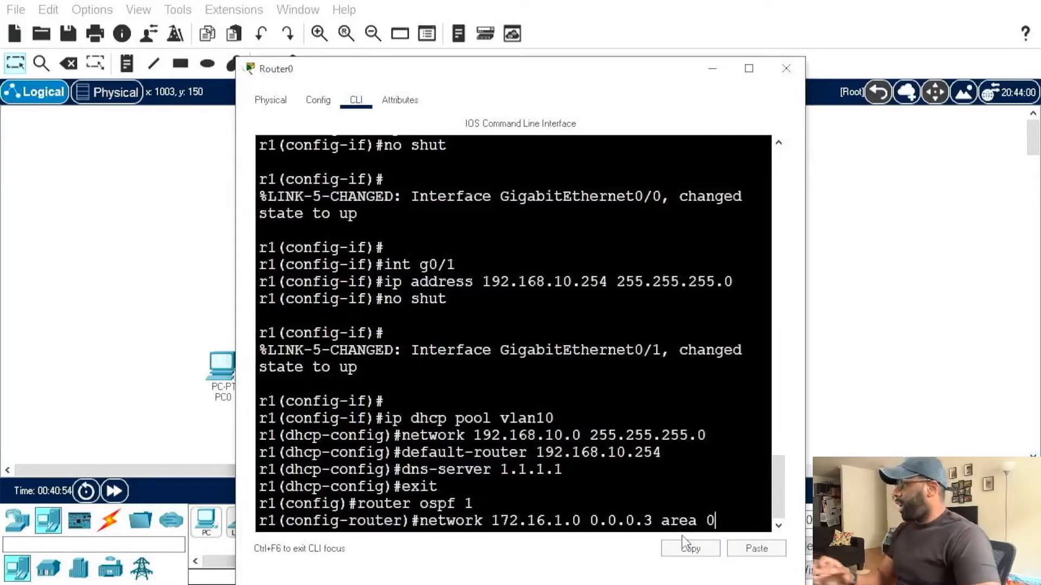
{"action": "left_click_drag", "start_coordinate": [491, 520], "coordinate": [653, 520]}
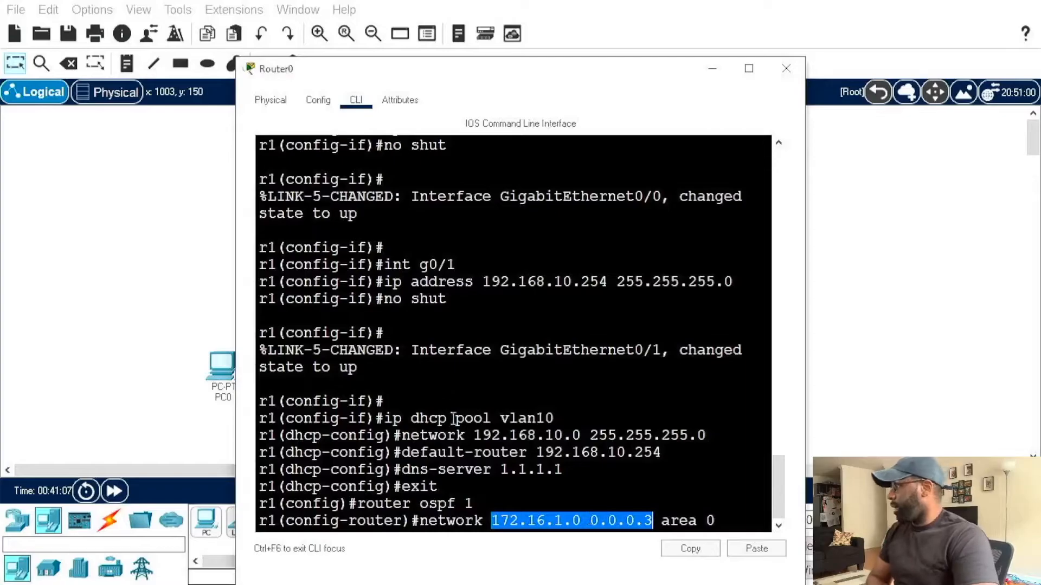
{"action": "left_click", "coordinate": [724, 520]}
{"action": "left_click_drag", "start_coordinate": [660, 521], "coordinate": [716, 520]}
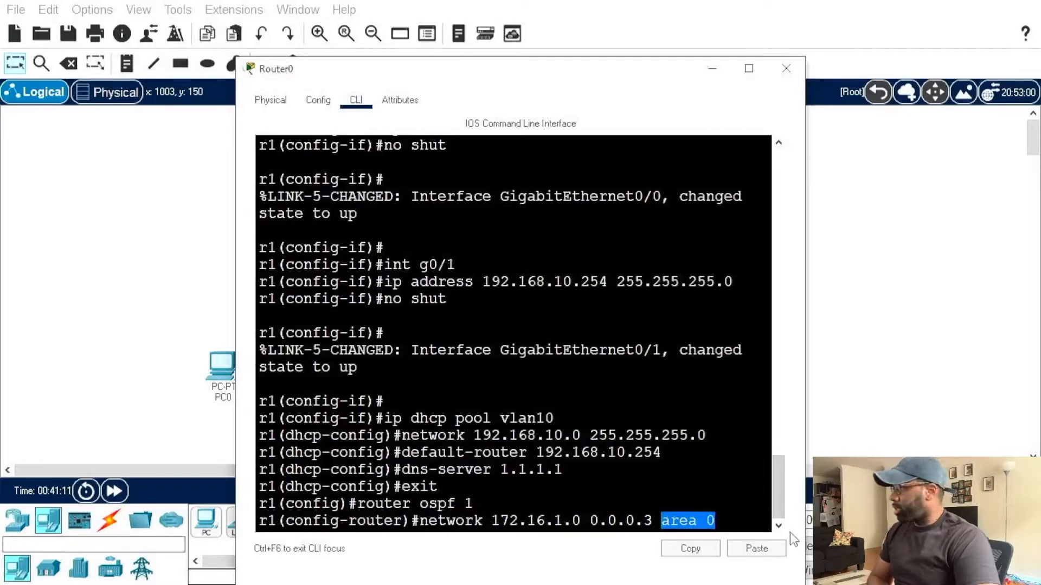
{"action": "left_click", "coordinate": [757, 498]}
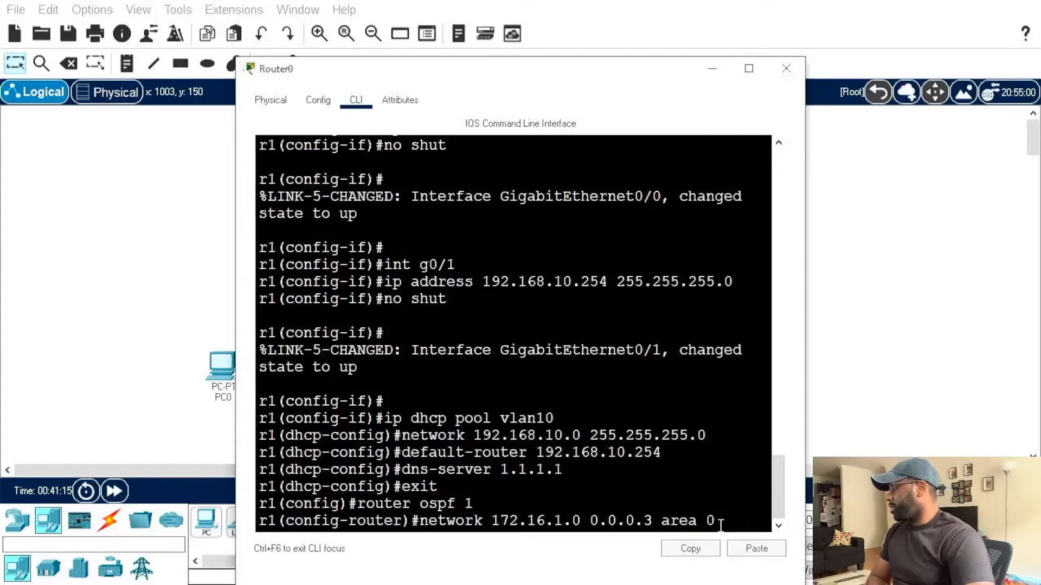
{"action": "key", "text": "Return"}
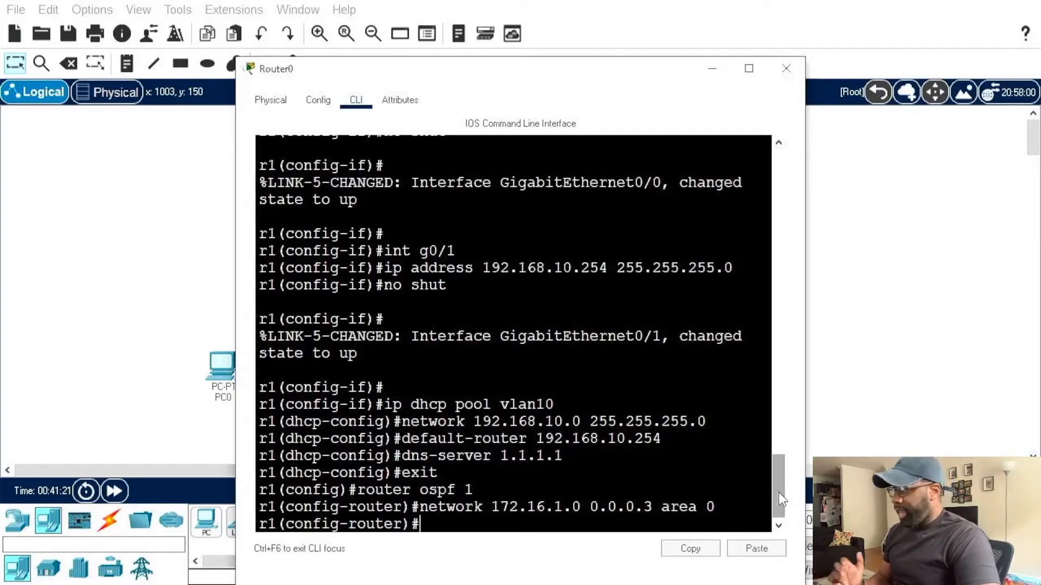
Step: Compare g0/0's configured IP address and mask with the network and wildcard mask in the OSPF statement
{"action": "left_click_drag", "start_coordinate": [779, 497], "coordinate": [776, 464]}
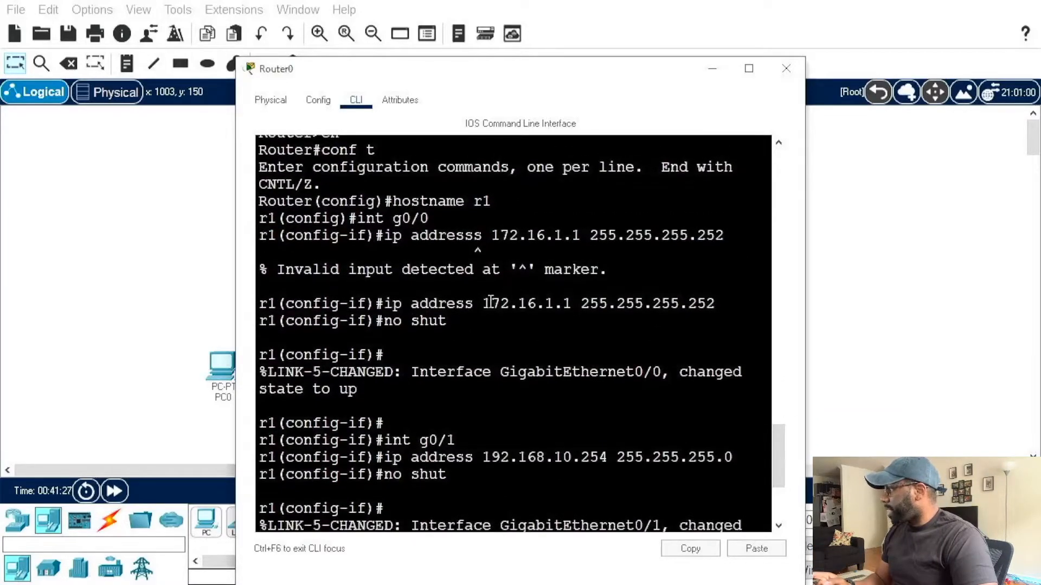
{"action": "left_click_drag", "start_coordinate": [481, 303], "coordinate": [725, 304]}
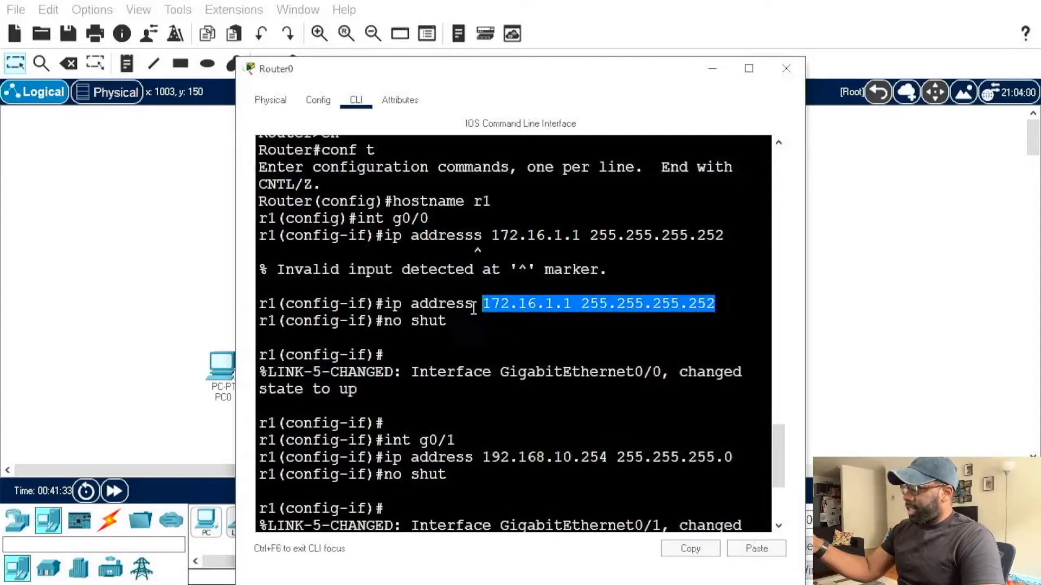
{"action": "type", "text": "ip dhcp pool vlan10 network 192.168.10.0 255.255.255.0 default-router 192.168.10.254 dns-server 1.1.1.1 exit router ospf 1 network 172.16.1.0 0.0.0.3 area 0"}
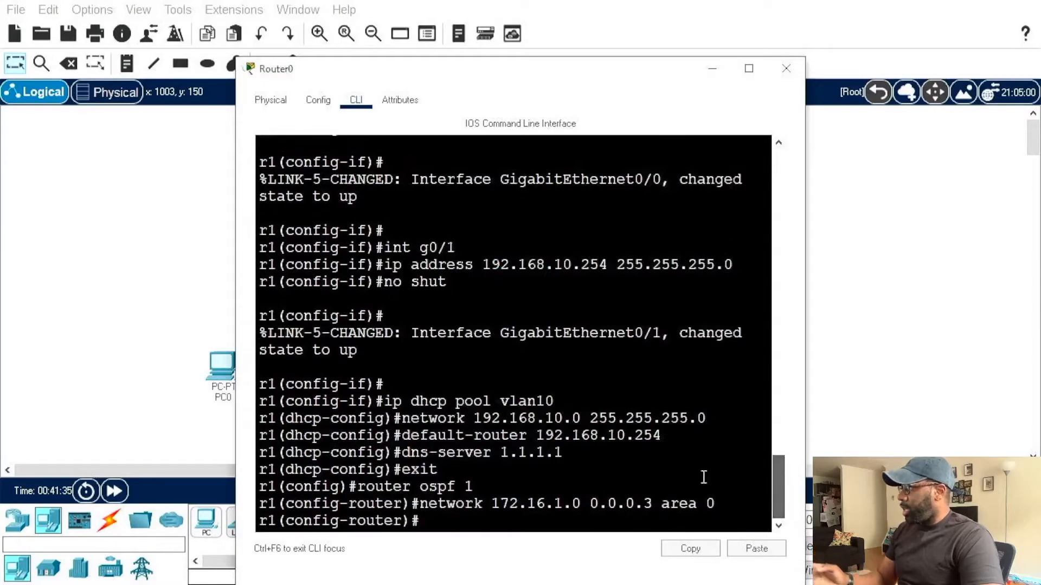
{"action": "left_click_drag", "start_coordinate": [494, 502], "coordinate": [648, 499]}
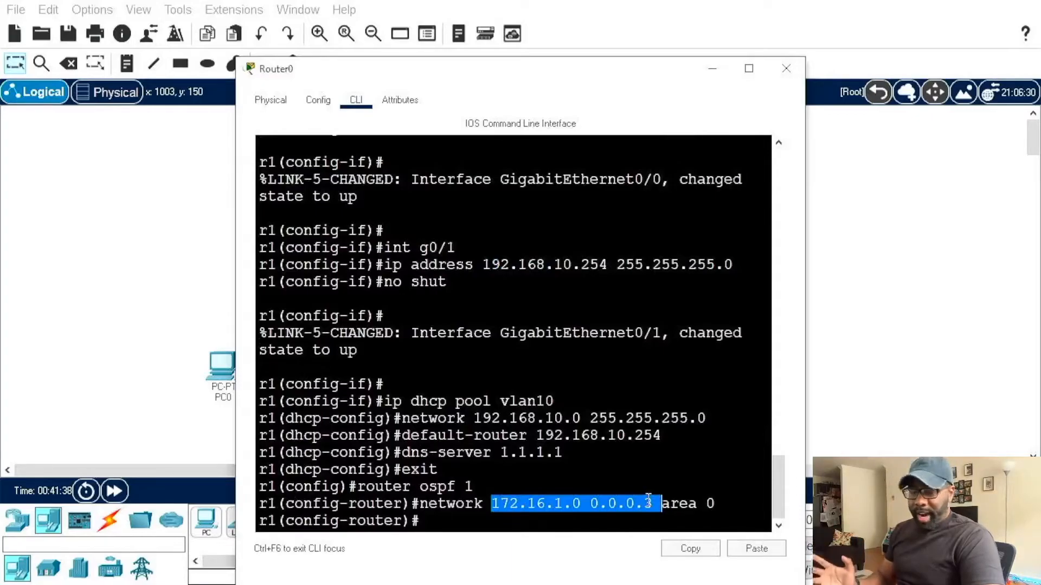
Step: Advertise network 192.168.10.0 with wildcard mask 0.0.0.255 in area 0 of r1's OSPF configuration
{"action": "left_click", "coordinate": [577, 519]}
{"action": "type", "text": "ne"}
{"action": "key", "text": "BackSpace"}
{"action": "key", "text": "BackSpace"}
{"action": "type", "text": "network 19"}
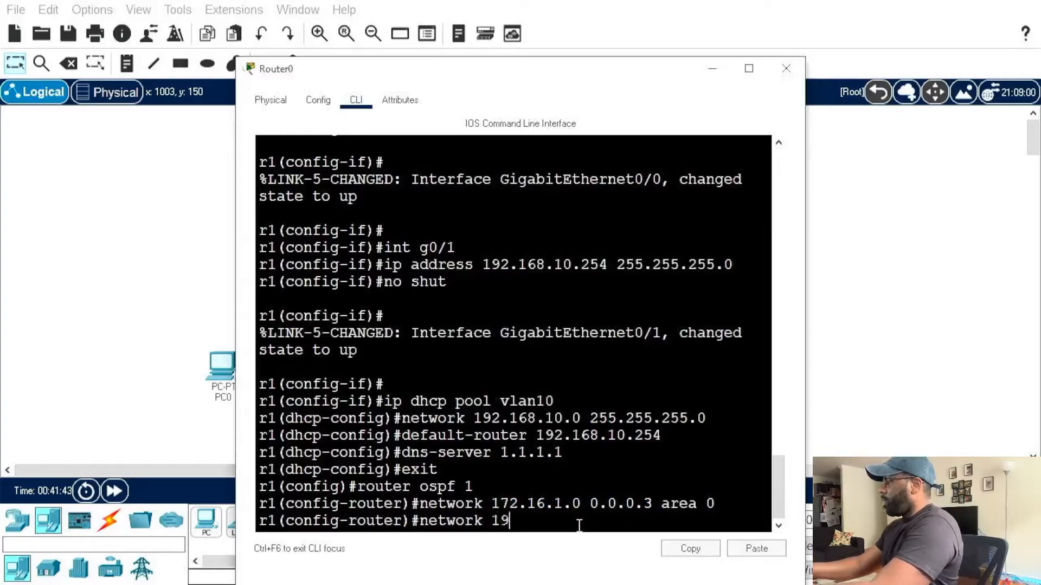
{"action": "type", "text": "2.168."}
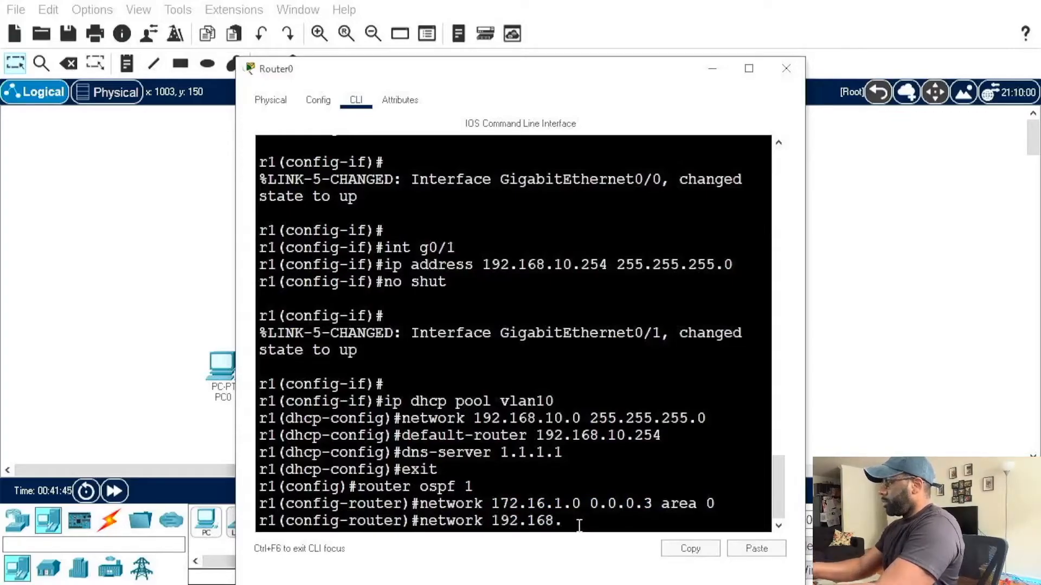
{"action": "type", "text": "10.0 0.0.0.255"}
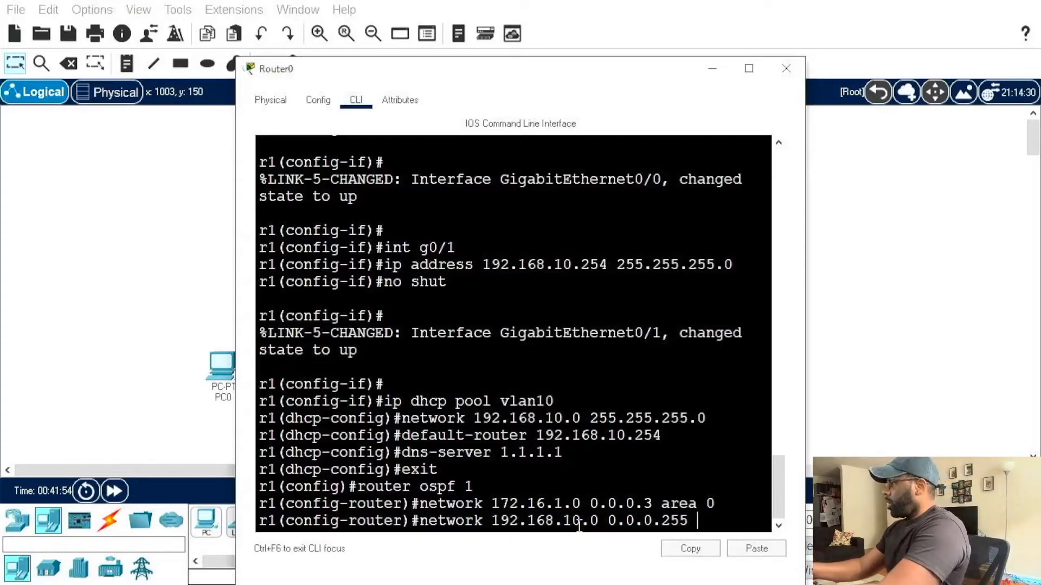
{"action": "type", "text": "area 0"}
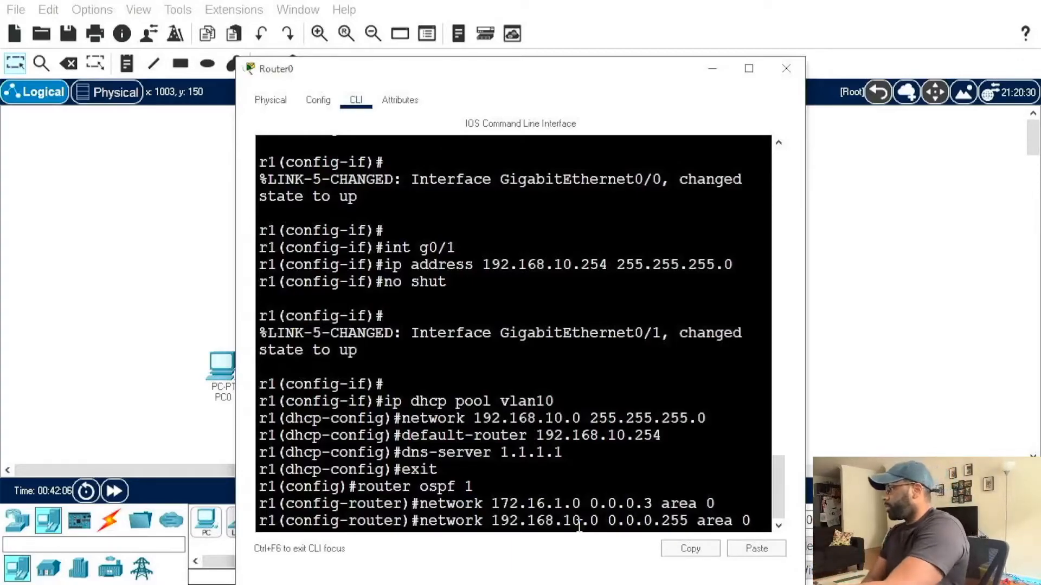
{"action": "key", "text": "Return"}
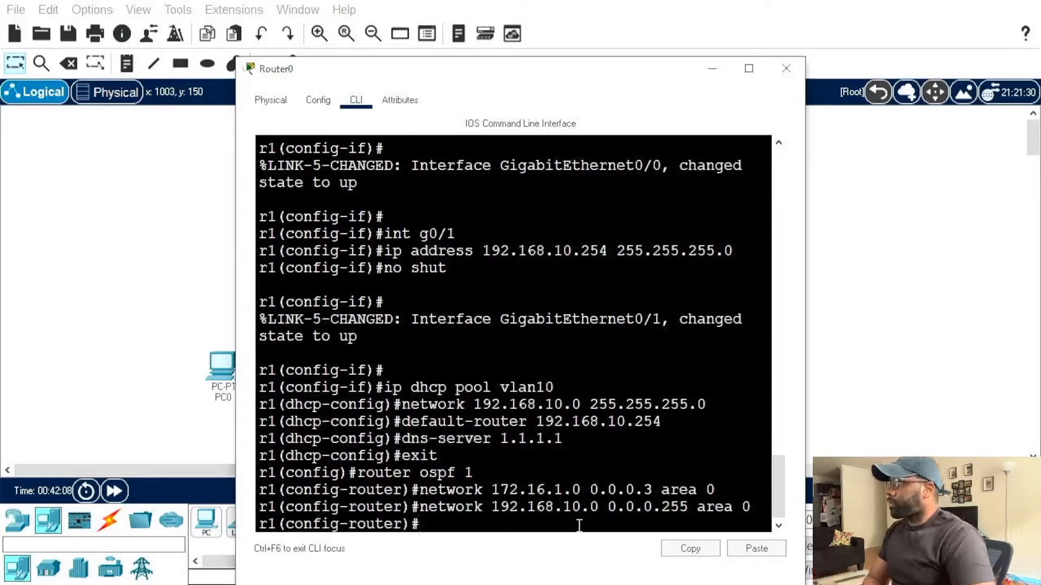
Step: Try to make g0/1 passive in r1's OSPF configuration with the command passive-interface int g0/1
{"action": "type", "text": "p"}
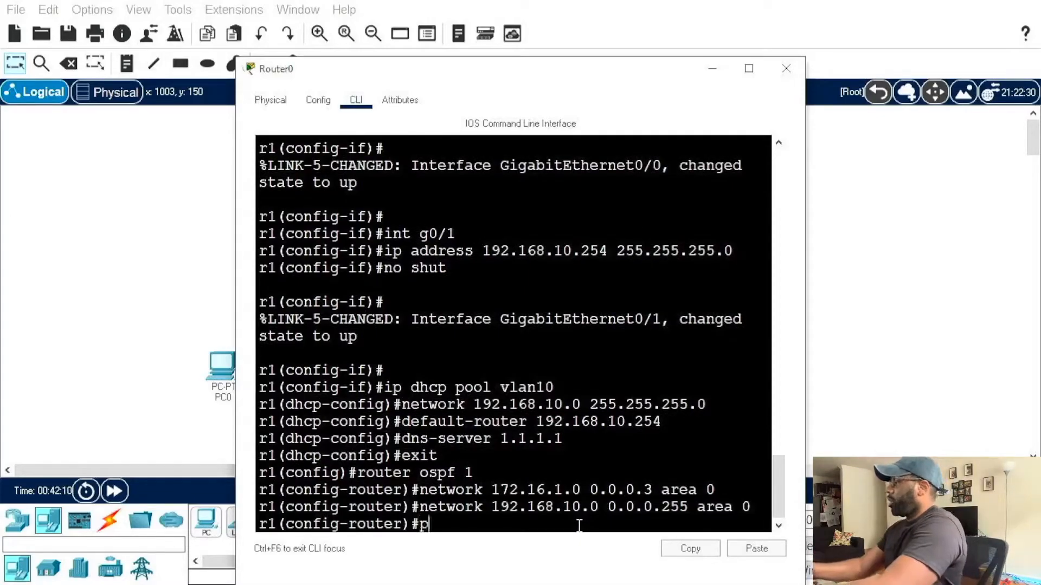
{"action": "type", "text": "assive-"}
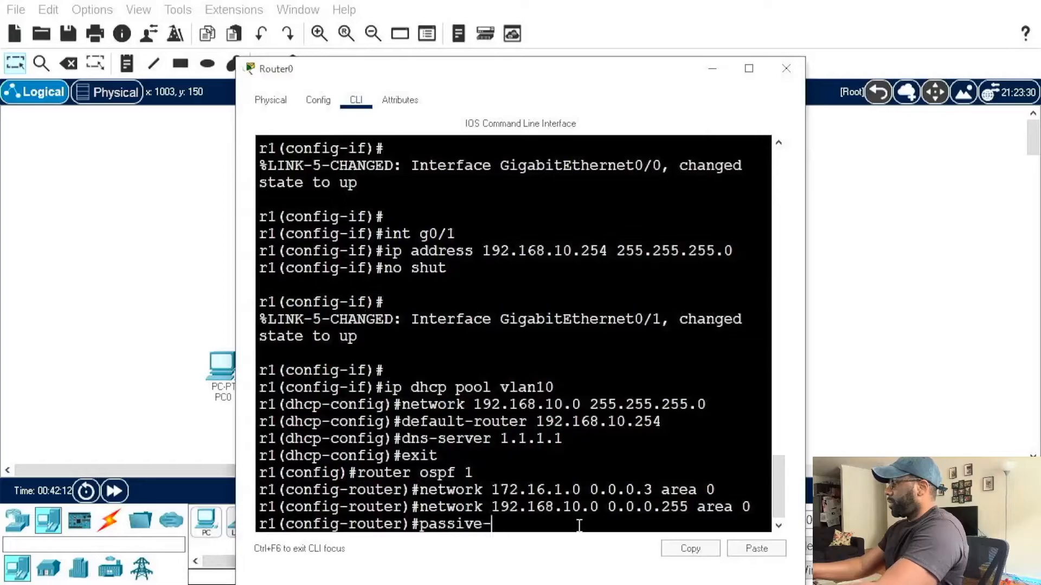
{"action": "type", "text": "interf"}
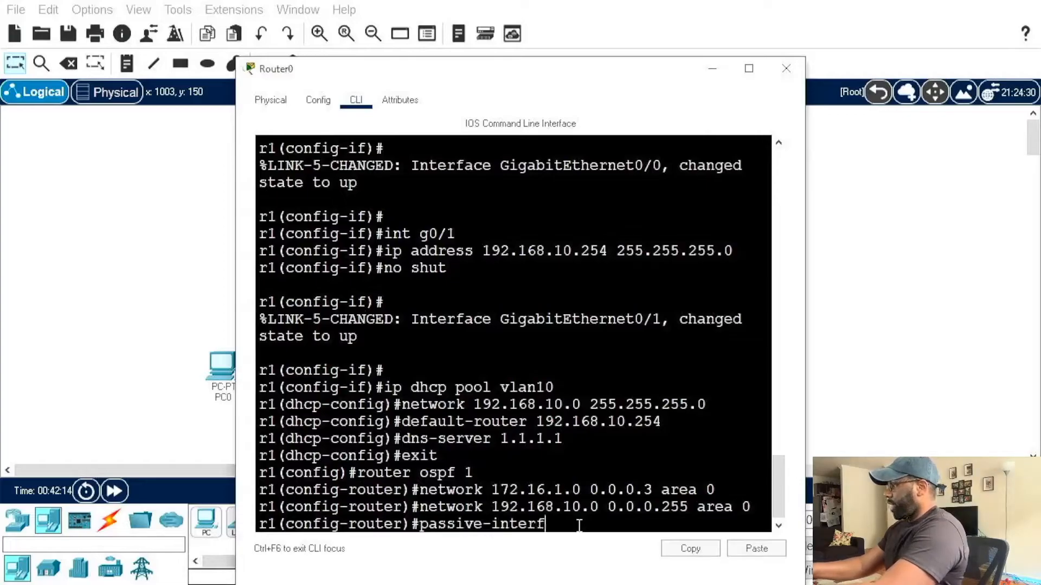
{"action": "type", "text": "ace int"}
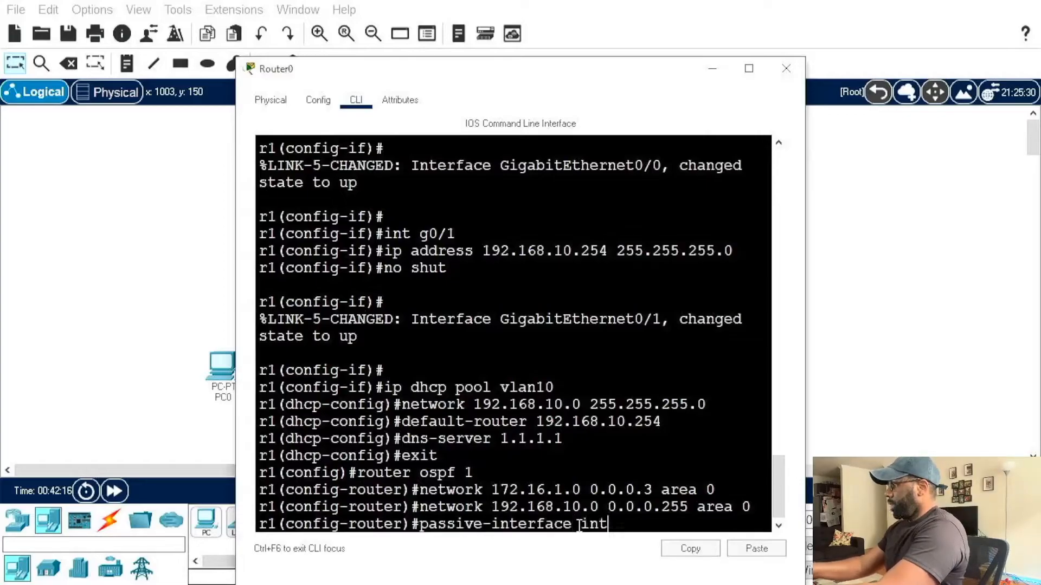
{"action": "type", "text": " g0/1"}
{"action": "key", "text": "Return"}
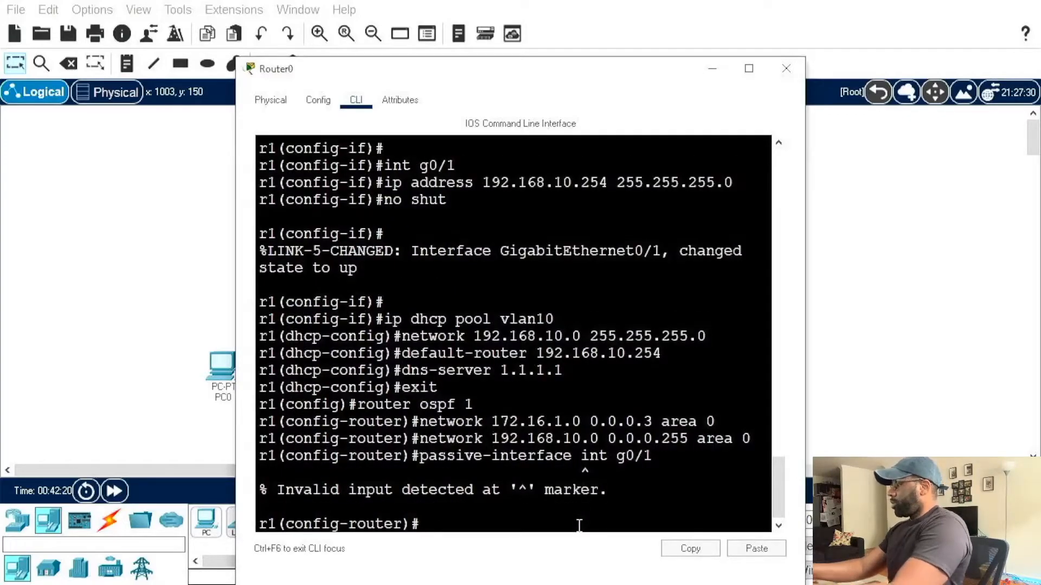
Step: Try the passive-interface command again with int expanded to the full word: passive-interface interface g0/1
{"action": "key", "text": "Up"}
{"action": "key", "text": "Left"}
{"action": "key", "text": "Left"}
{"action": "key", "text": "Left"}
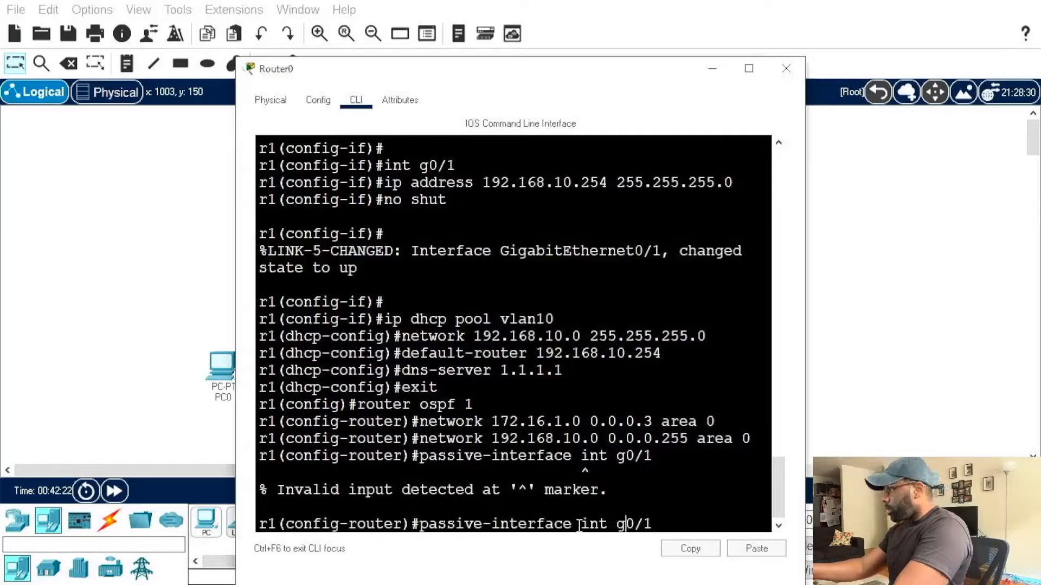
{"action": "key", "text": "Left"}
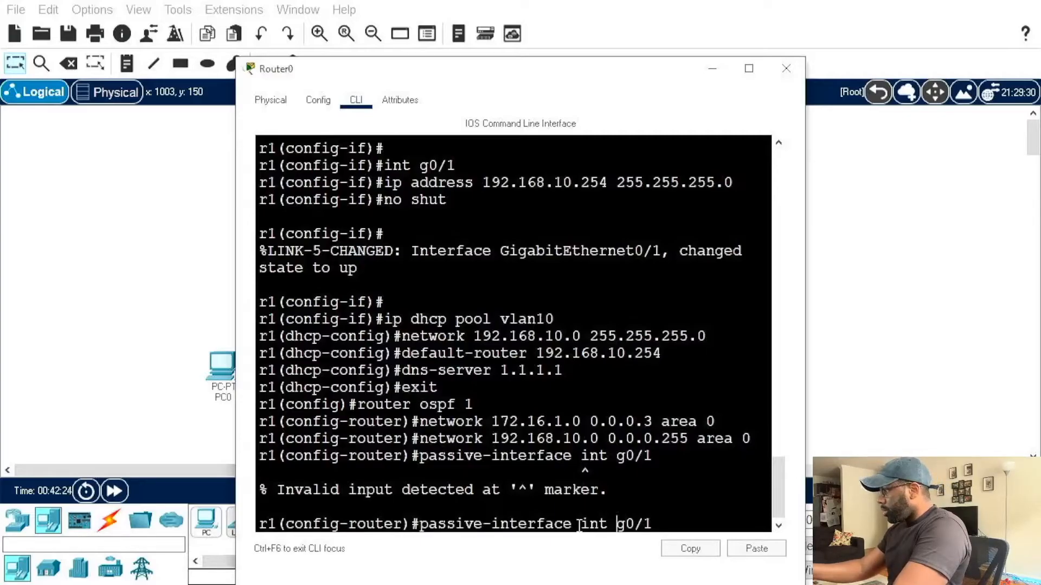
{"action": "key", "text": "Left"}
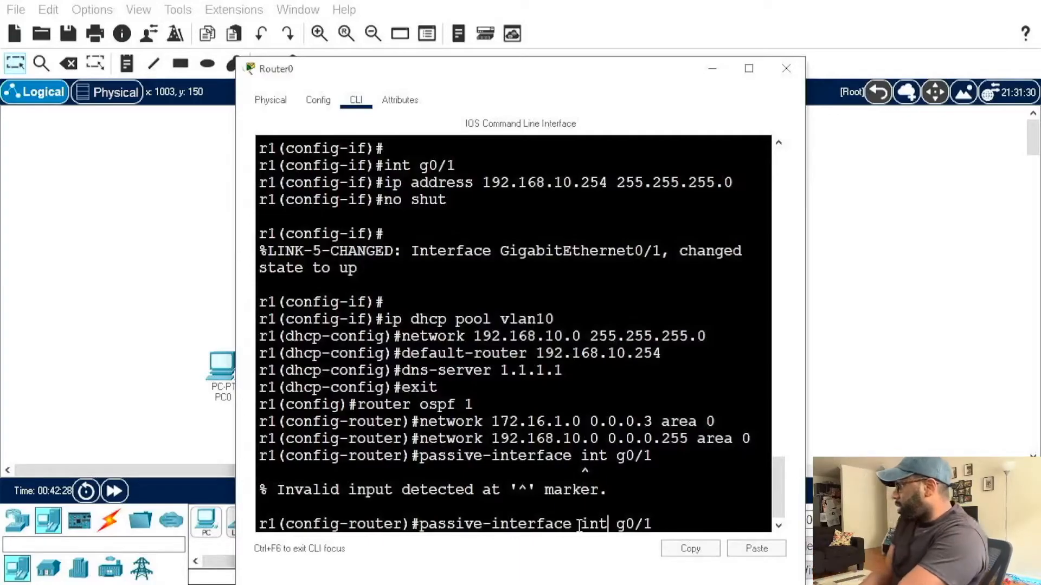
{"action": "key", "text": "Right"}
{"action": "key", "text": "Right"}
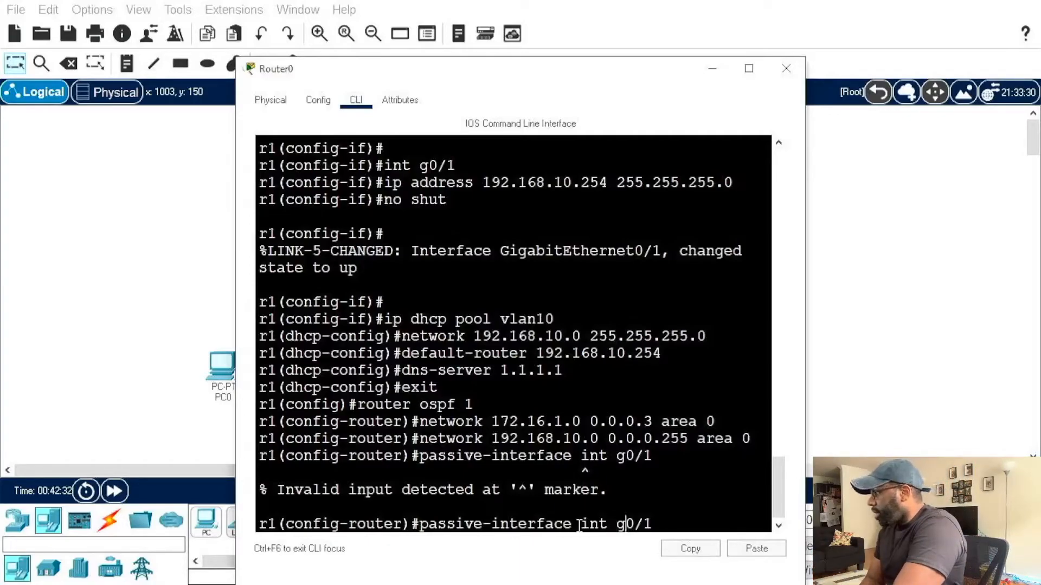
{"action": "key", "text": "Left"}
{"action": "key", "text": "Left"}
{"action": "type", "text": "erface"}
{"action": "key", "text": "Return"}
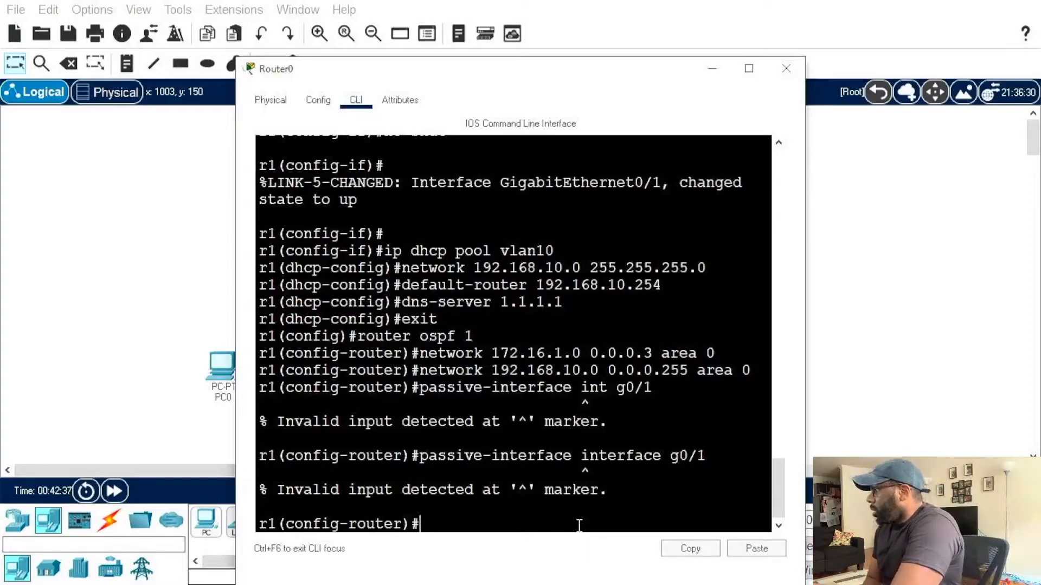
Step: Make g0/1 passive in r1's OSPF configuration with passive-interface g0/1, and return to global configuration mode
{"action": "key", "text": "Up"}
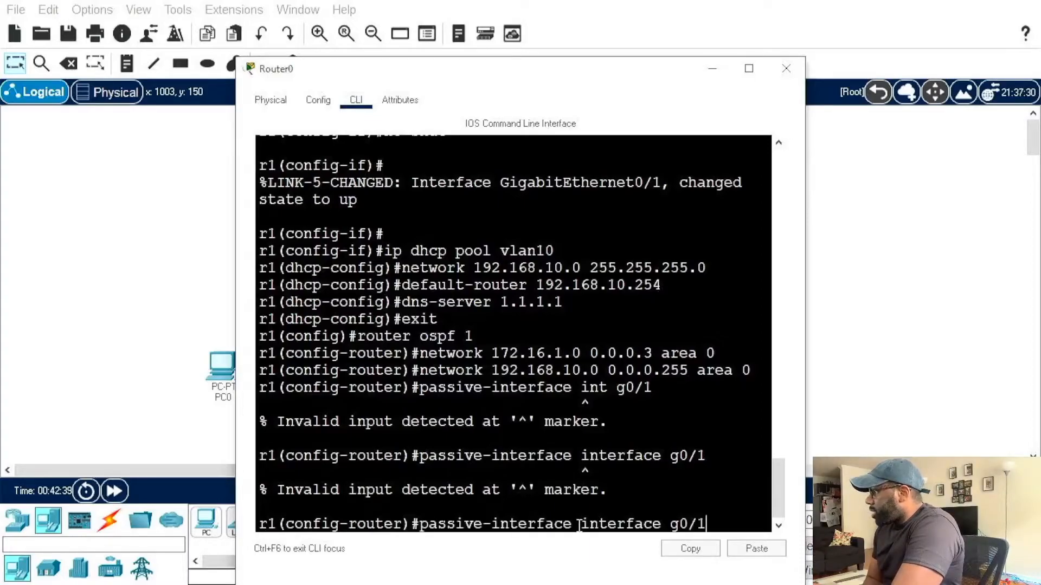
{"action": "key", "text": "BackSpace"}
{"action": "key", "text": "BackSpace"}
{"action": "key", "text": "BackSpace"}
{"action": "key", "text": "BackSpace"}
{"action": "key", "text": "BackSpace"}
{"action": "key", "text": "BackSpace"}
{"action": "key", "text": "BackSpace"}
{"action": "key", "text": "BackSpace"}
{"action": "key", "text": "BackSpace"}
{"action": "key", "text": "BackSpace"}
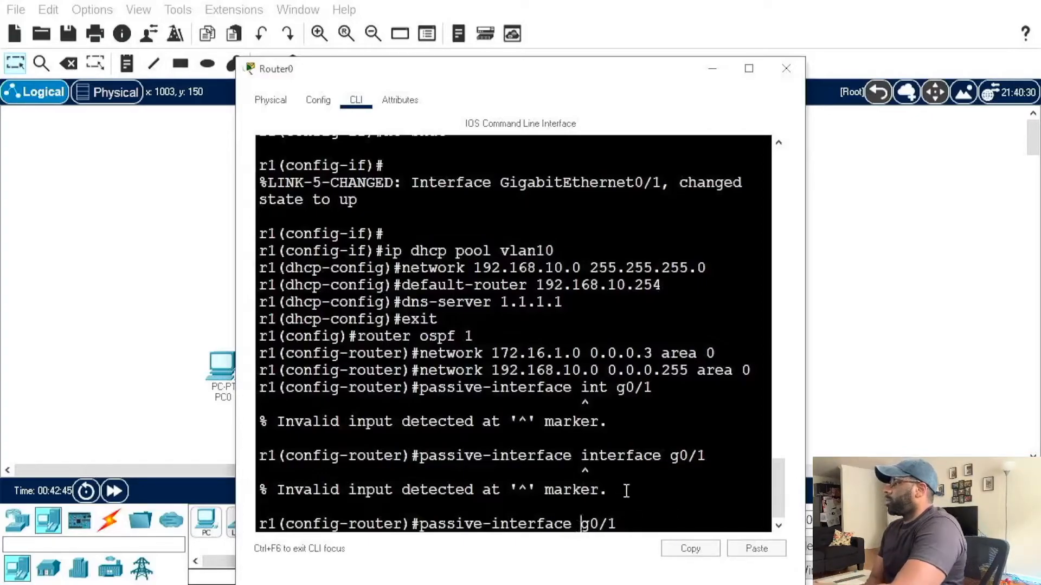
{"action": "key", "text": "Return"}
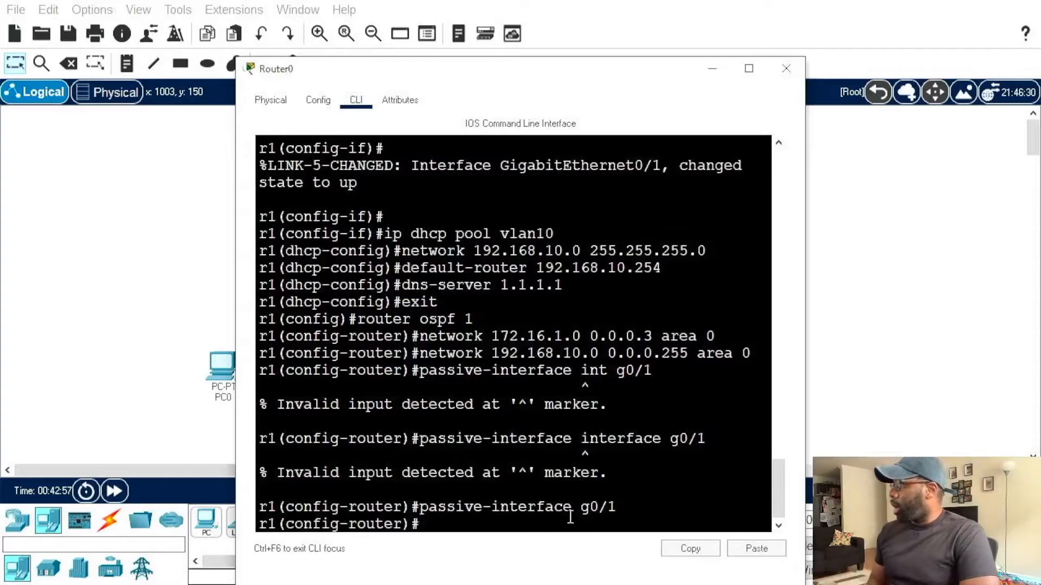
{"action": "left_click_drag", "start_coordinate": [581, 507], "coordinate": [617, 515]}
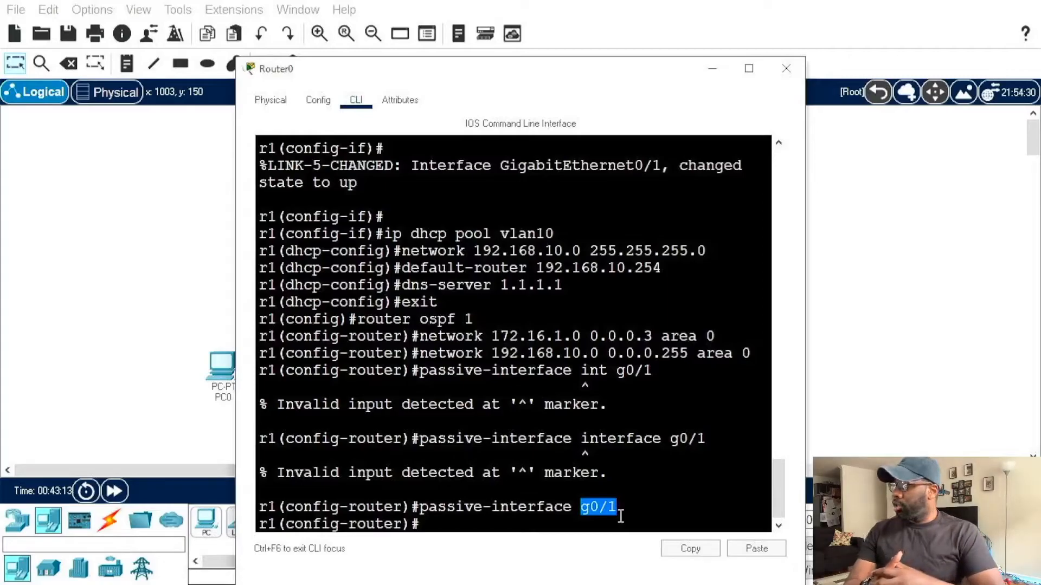
{"action": "left_click", "coordinate": [641, 505]}
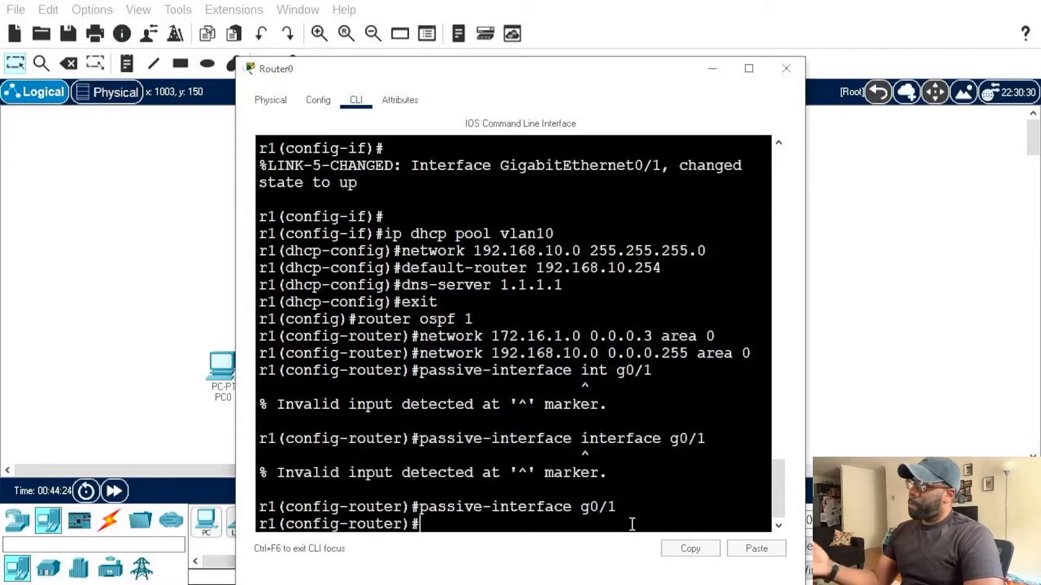
{"action": "key", "text": "Return"}
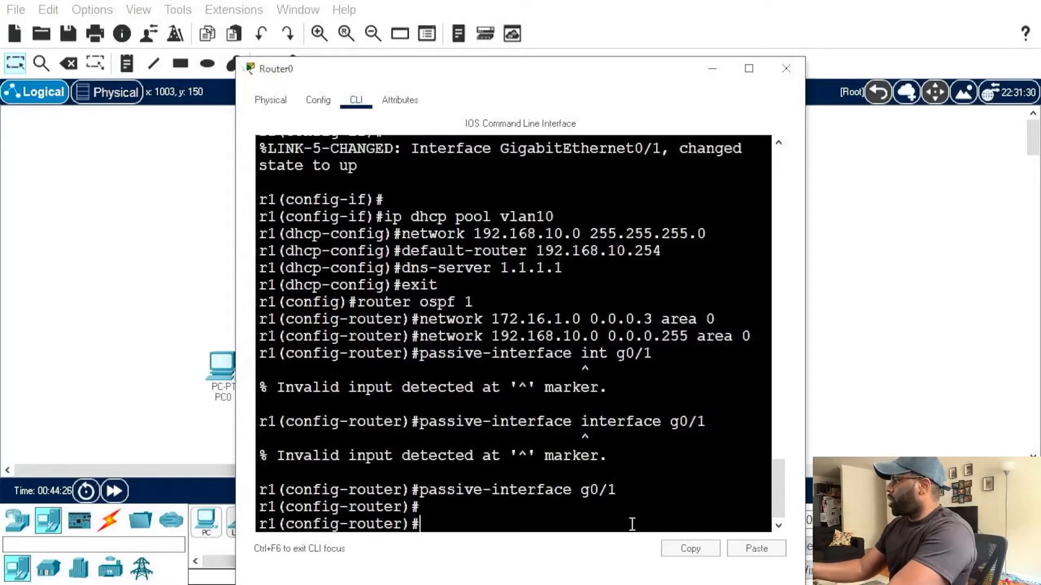
{"action": "type", "text": "exit"}
{"action": "key", "text": "Return"}
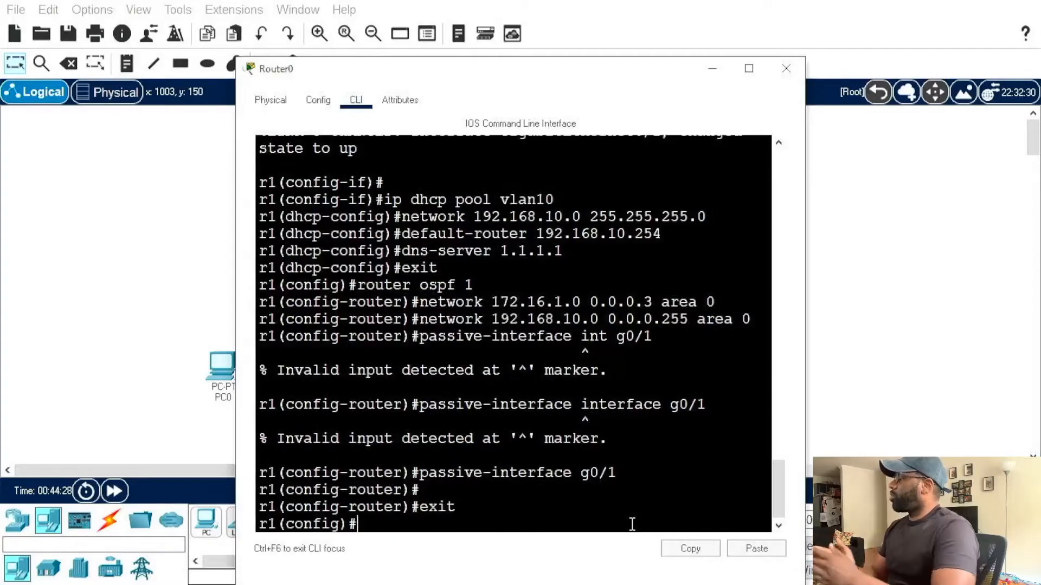
Step: Open the command line of the second router, Router1, and decline the initial configuration dialog
{"action": "left_click", "coordinate": [699, 16]}
{"action": "left_click", "coordinate": [508, 173]}
{"action": "left_click", "coordinate": [355, 30]}
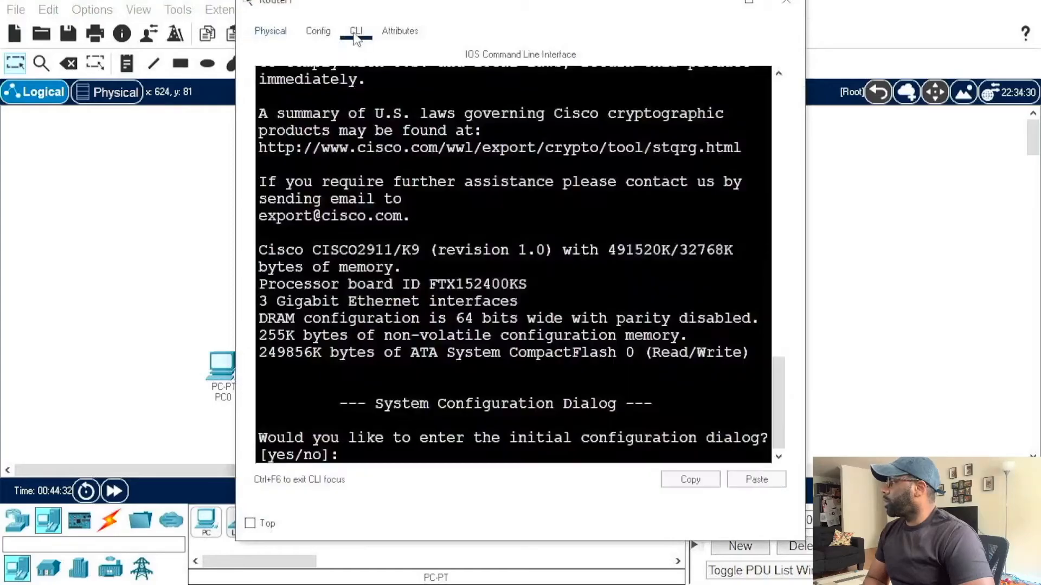
{"action": "type", "text": "n"}
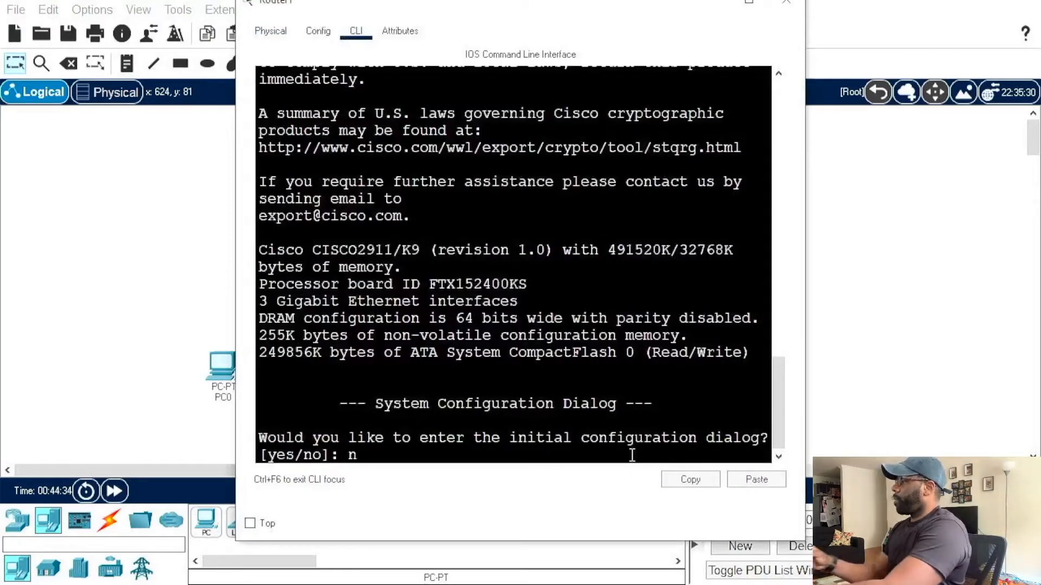
{"action": "key", "text": "Return"}
{"action": "key", "text": "Return"}
{"action": "key", "text": "Return"}
{"action": "key", "text": "Return"}
Step: Enter global configuration mode on the second router and set its hostname to r2
{"action": "type", "text": "en"}
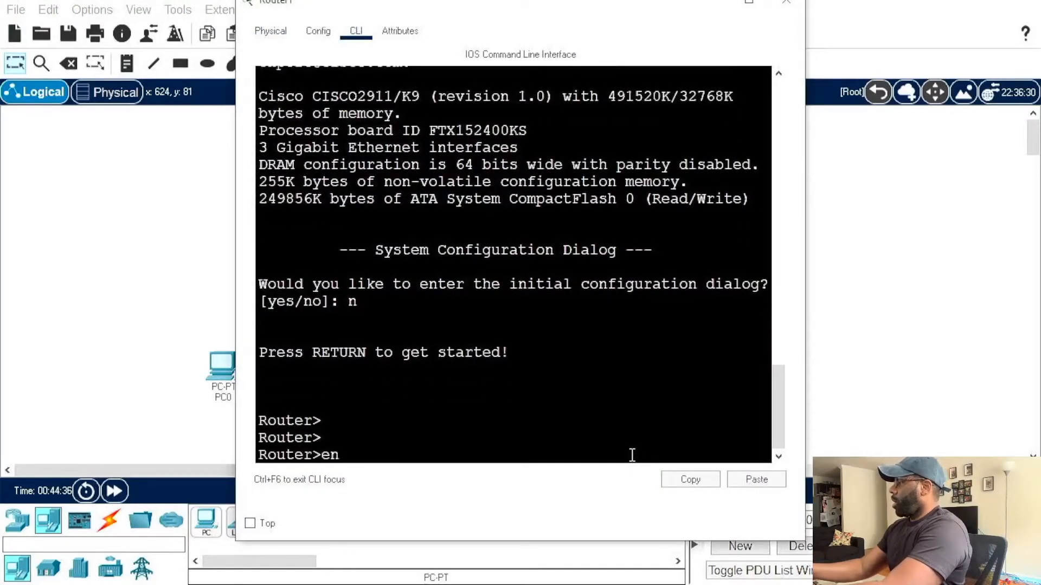
{"action": "key", "text": "Return"}
{"action": "type", "text": "conf t"}
{"action": "key", "text": "Return"}
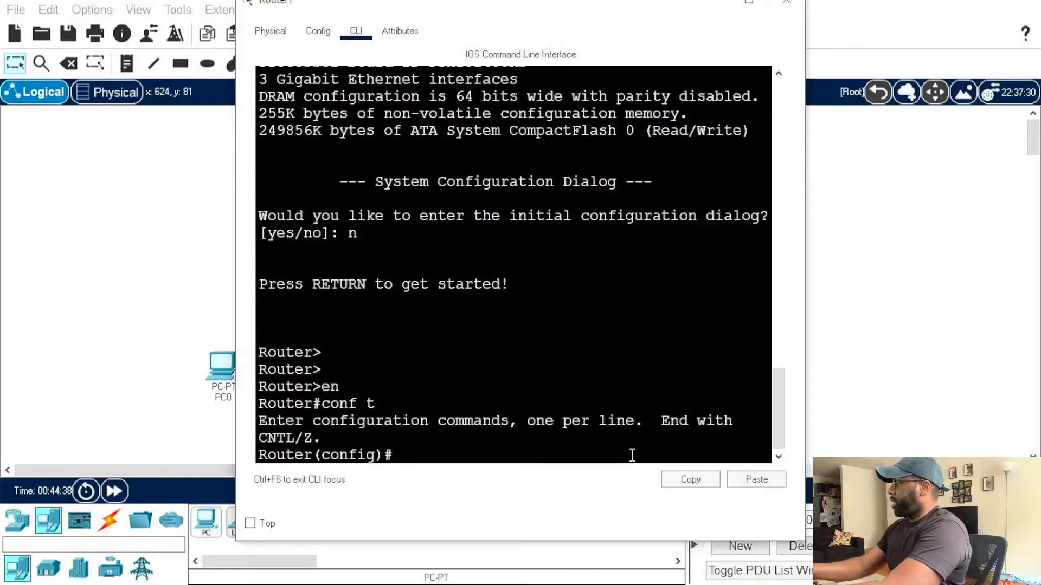
{"action": "type", "text": "hostname"}
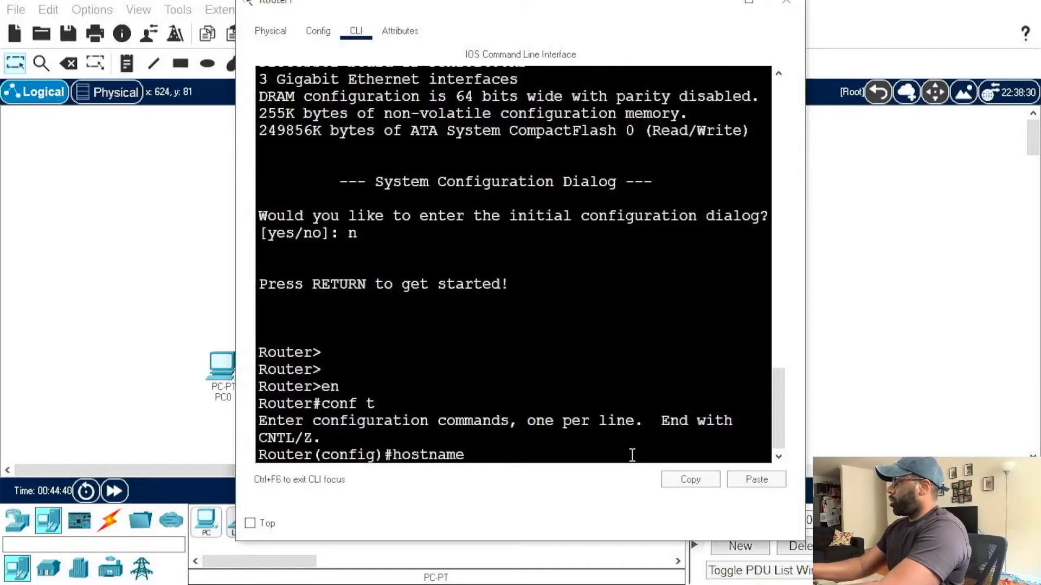
{"action": "type", "text": " r2"}
{"action": "key", "text": "Return"}
Step: Assign IP address 172.16.1.2 with mask 255.255.255.252 to interface g0/0 on r2
{"action": "type", "text": "i"}
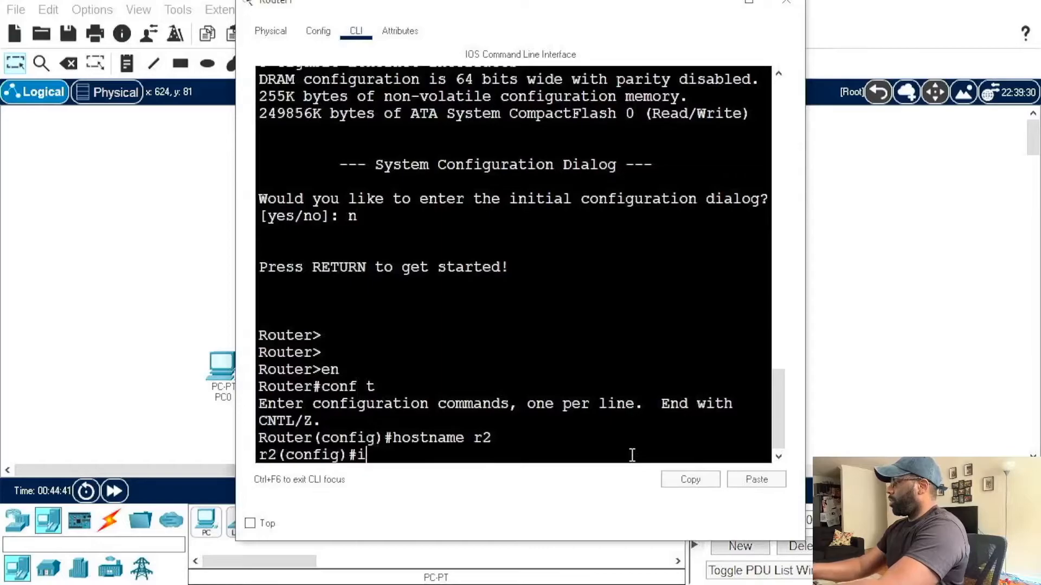
{"action": "type", "text": "nt g0/0"}
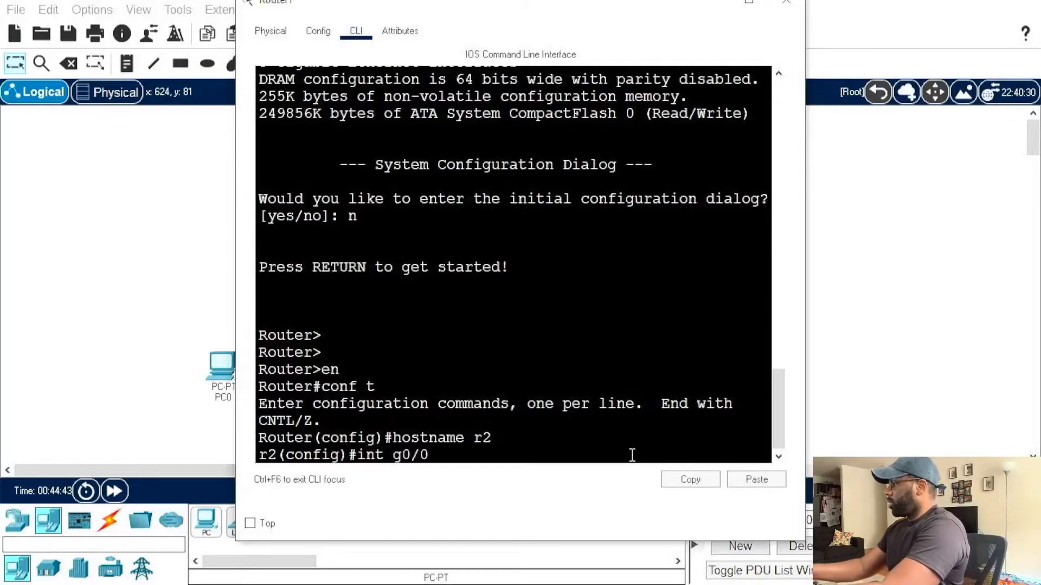
{"action": "key", "text": "Return"}
{"action": "type", "text": "ip"}
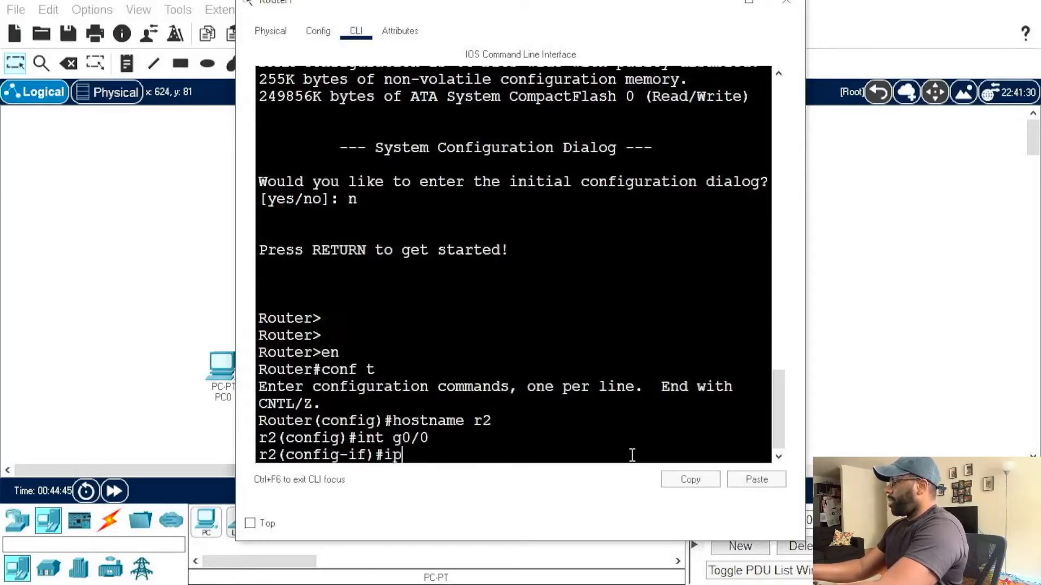
{"action": "type", "text": " address 172.16.1.2 255.255.255.252"}
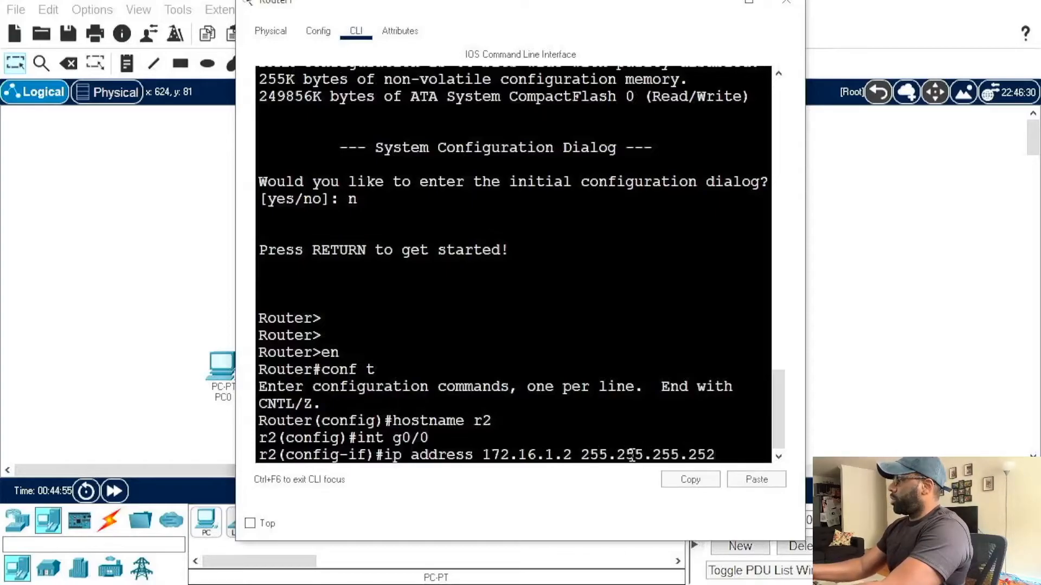
{"action": "key", "text": "Return"}
Step: Enable r2's g0/0 interface with no shut
{"action": "type", "text": "no shut"}
{"action": "key", "text": "Return"}
{"action": "key", "text": "Return"}
{"action": "key", "text": "Return"}
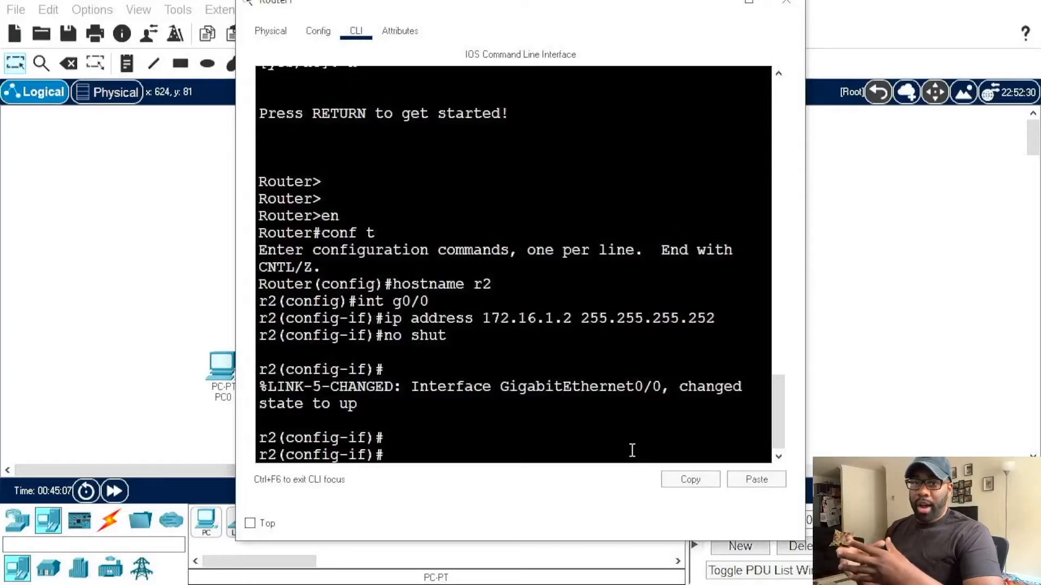
Step: Display r2's running configuration and examine the shutdown state and IP settings of each GigabitEthernet interface
{"action": "type", "text": "do sh run"}
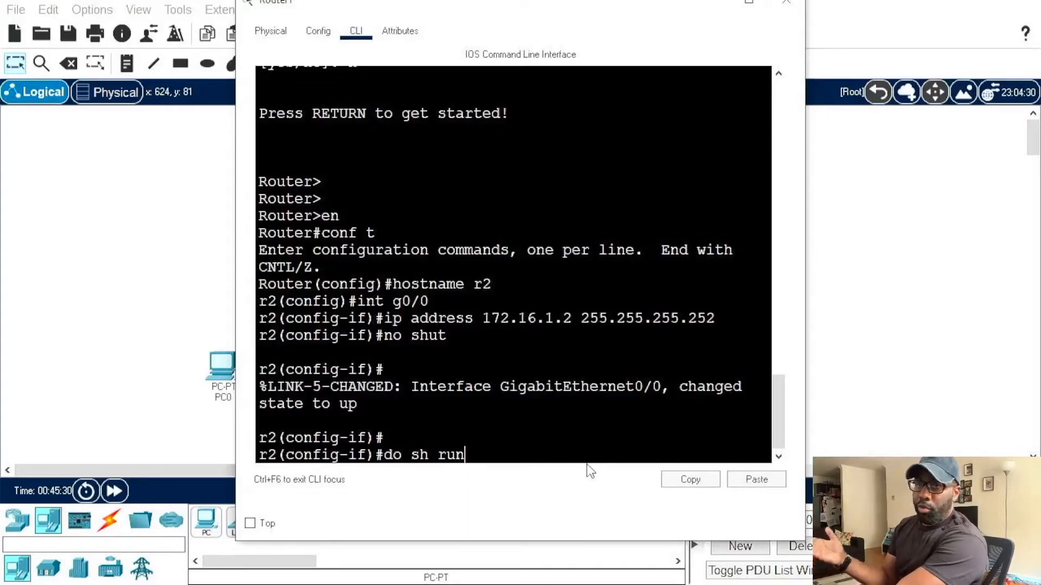
{"action": "key", "text": "Return"}
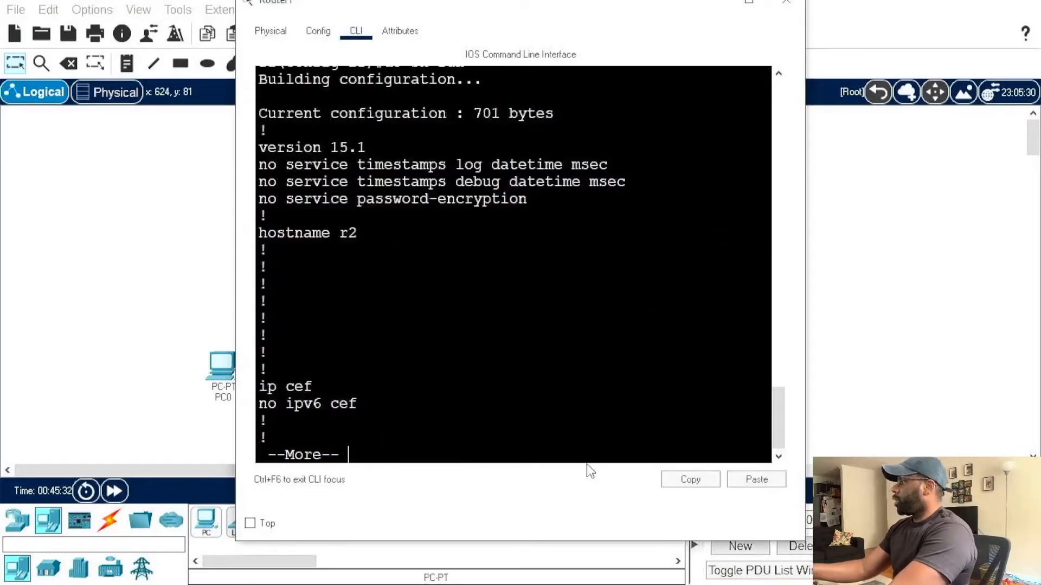
{"action": "key", "text": "space"}
{"action": "key", "text": "space"}
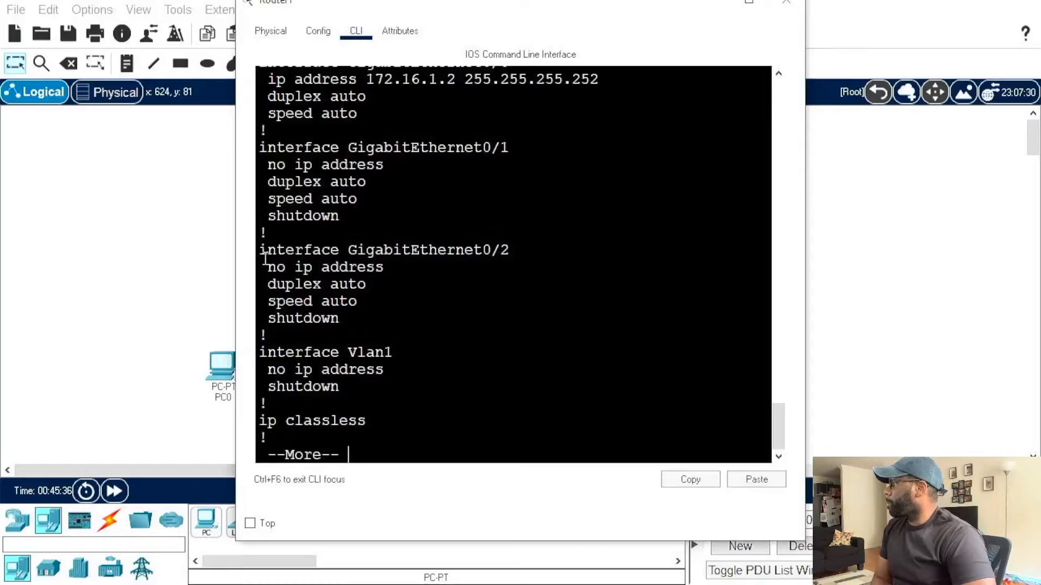
{"action": "left_click_drag", "start_coordinate": [258, 249], "coordinate": [510, 250]}
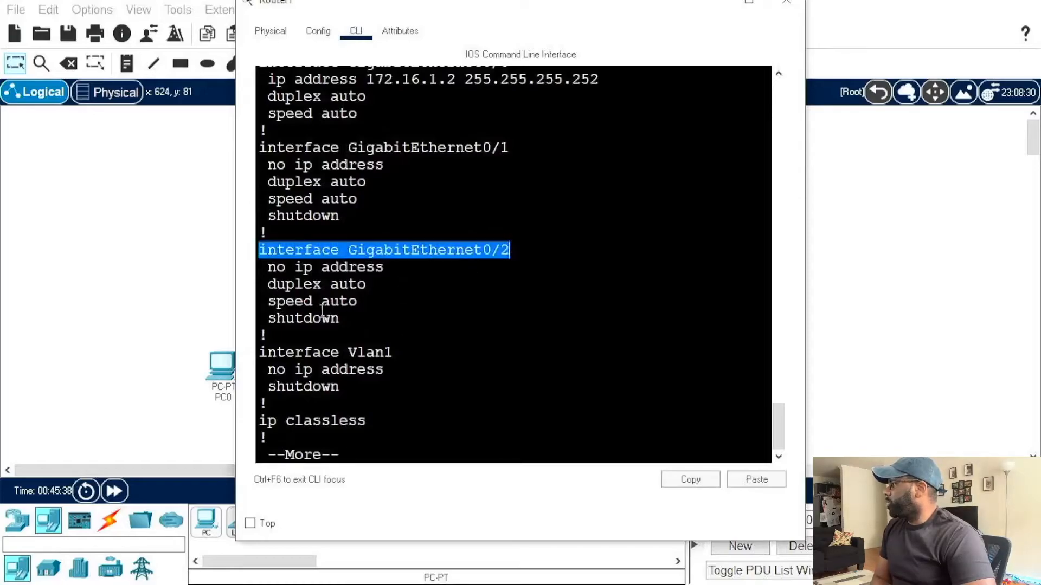
{"action": "left_click_drag", "start_coordinate": [269, 318], "coordinate": [341, 319]}
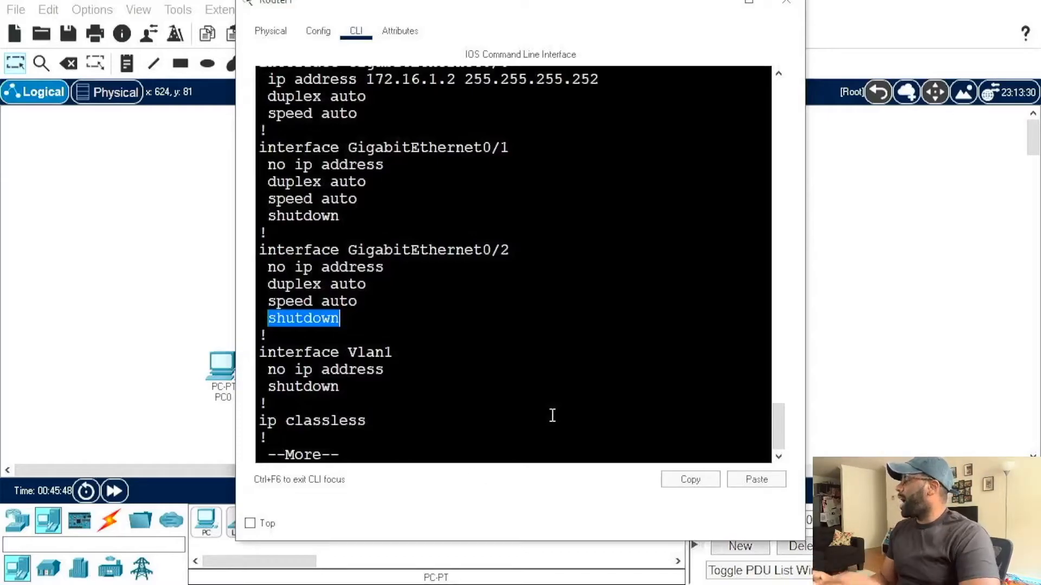
{"action": "key", "text": "space"}
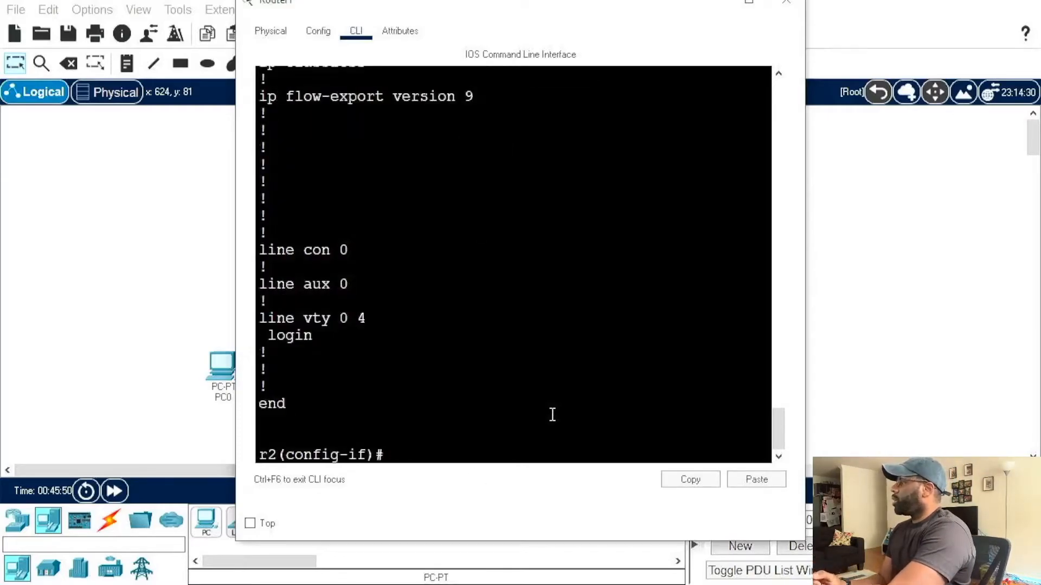
{"action": "scroll", "coordinate": [552, 415], "scroll_direction": "up", "scroll_amount": 10}
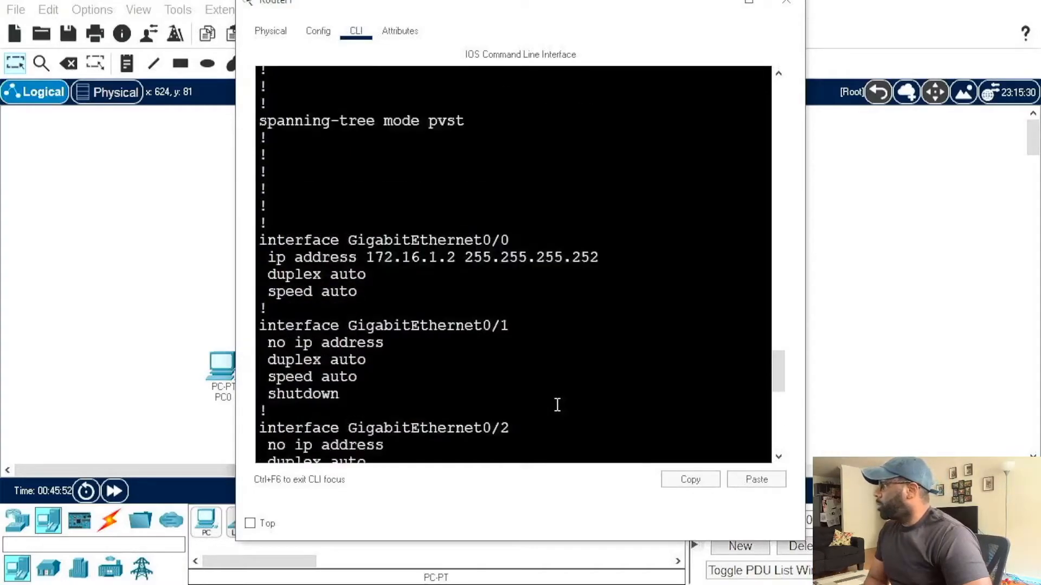
{"action": "scroll", "coordinate": [557, 405], "scroll_direction": "up", "scroll_amount": 8}
{"action": "scroll", "coordinate": [559, 408], "scroll_direction": "up", "scroll_amount": 2}
{"action": "scroll", "coordinate": [561, 408], "scroll_direction": "down", "scroll_amount": 15}
{"action": "scroll", "coordinate": [568, 409], "scroll_direction": "up", "scroll_amount": 7}
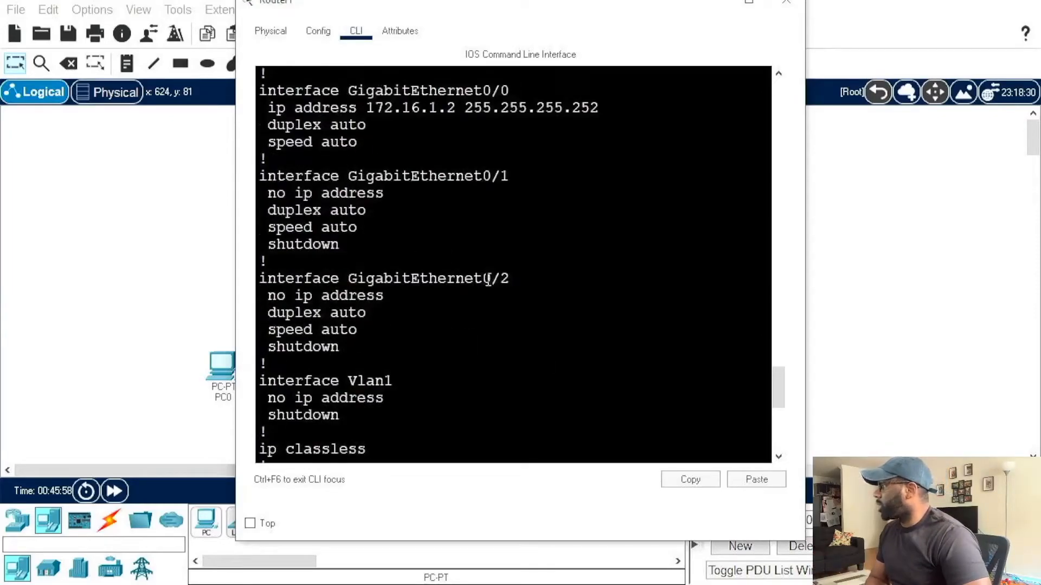
Step: Enable interface g0/1 on r2 with no shut
{"action": "scroll", "coordinate": [488, 279], "scroll_direction": "down", "scroll_amount": 8}
{"action": "type", "text": "int g0/1"}
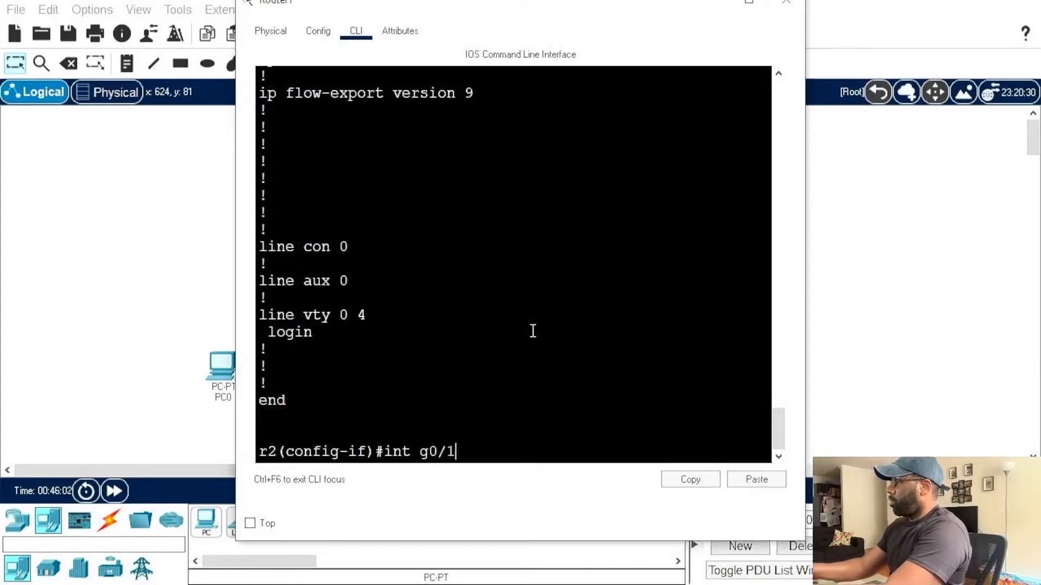
{"action": "key", "text": "Return"}
{"action": "type", "text": "no shut"}
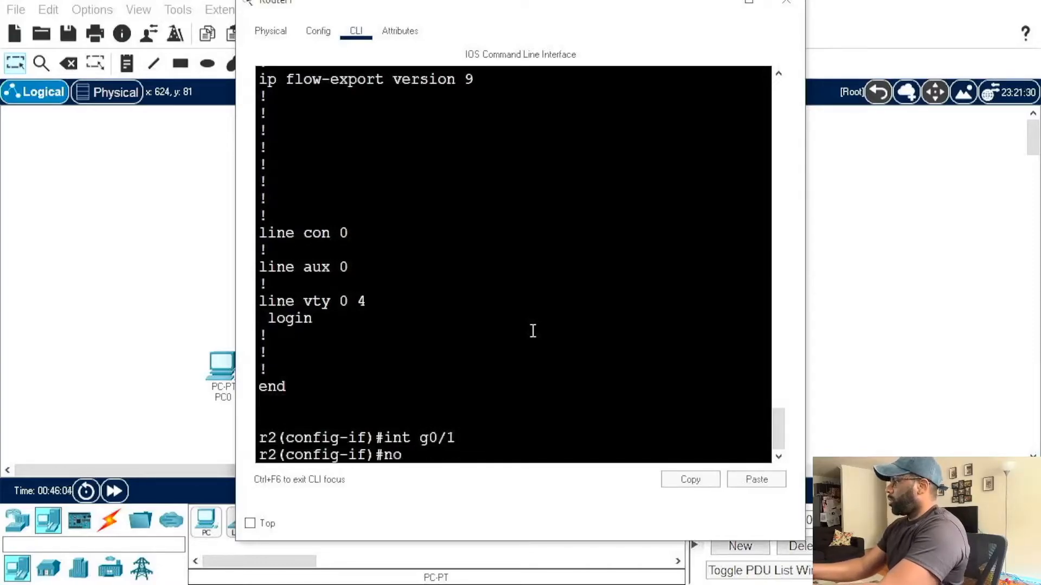
{"action": "key", "text": "Return"}
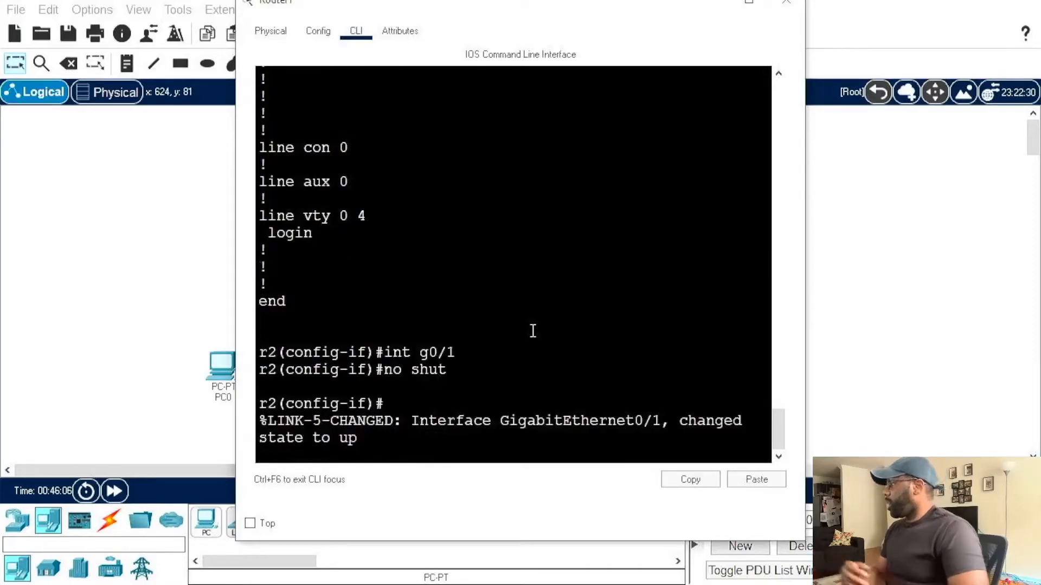
{"action": "key", "text": "Return"}
Step: Display r2's running configuration again and check whether GigabitEthernet0/1 still has a shutdown line, compared with GigabitEthernet0/2
{"action": "type", "text": "do sh run"}
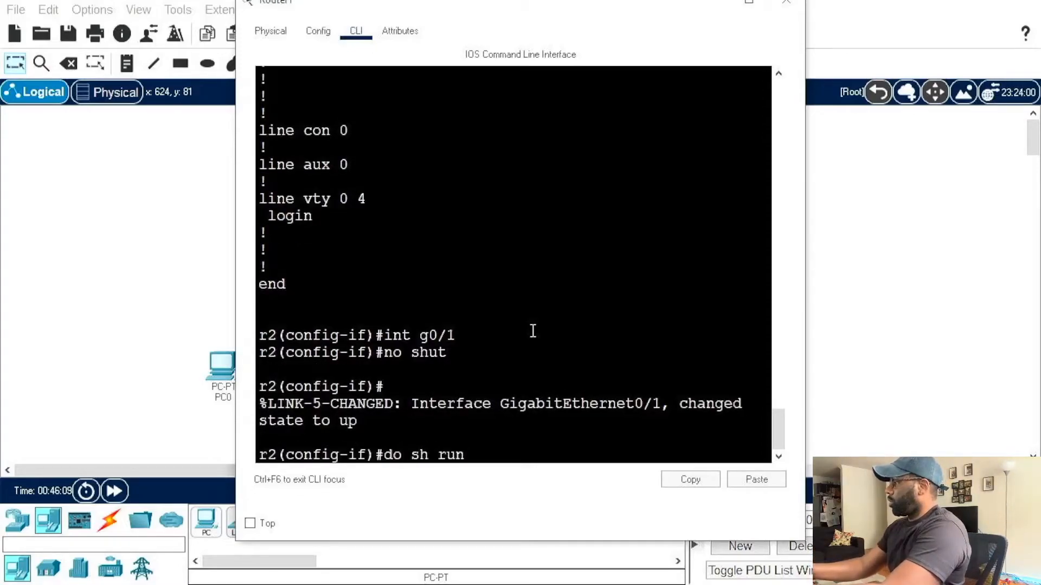
{"action": "key", "text": "Return"}
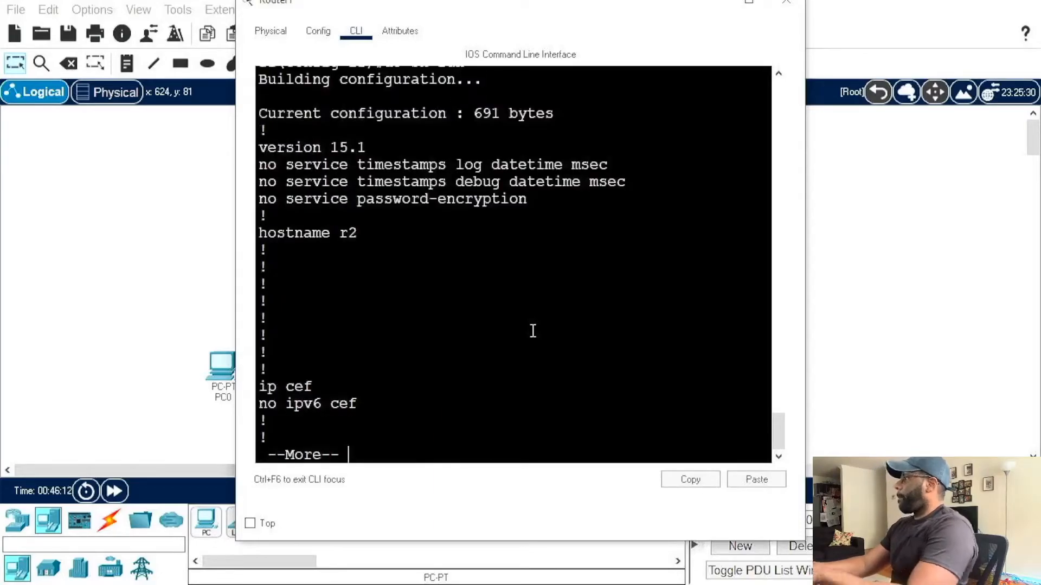
{"action": "key", "text": "space"}
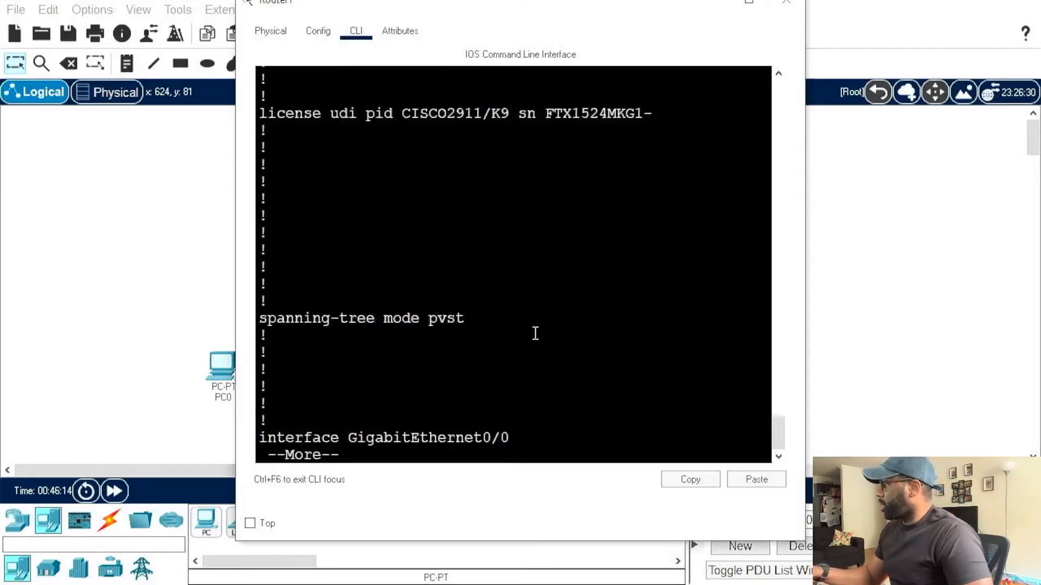
{"action": "key", "text": "space"}
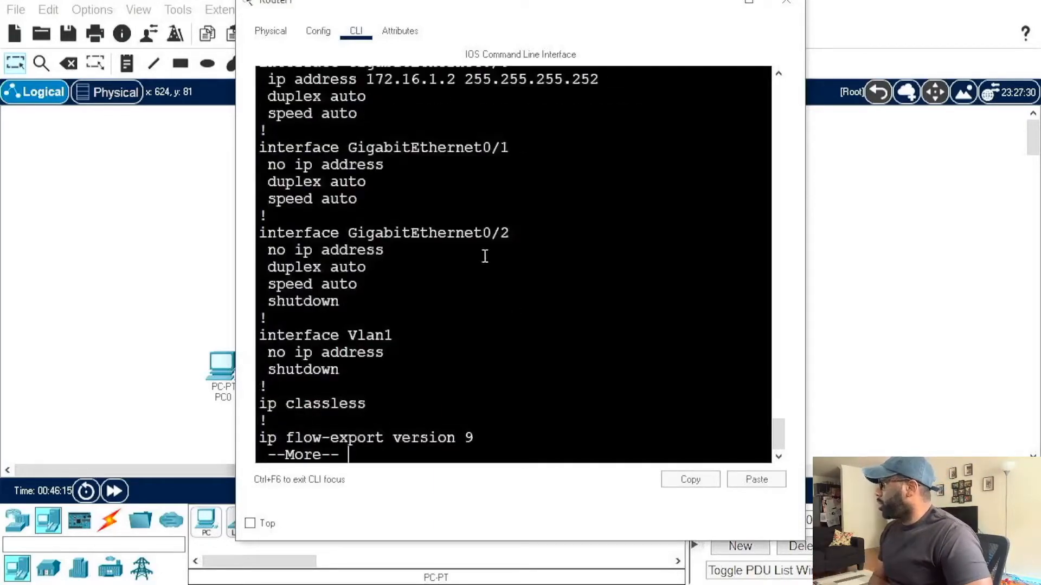
{"action": "left_click", "coordinate": [346, 213]}
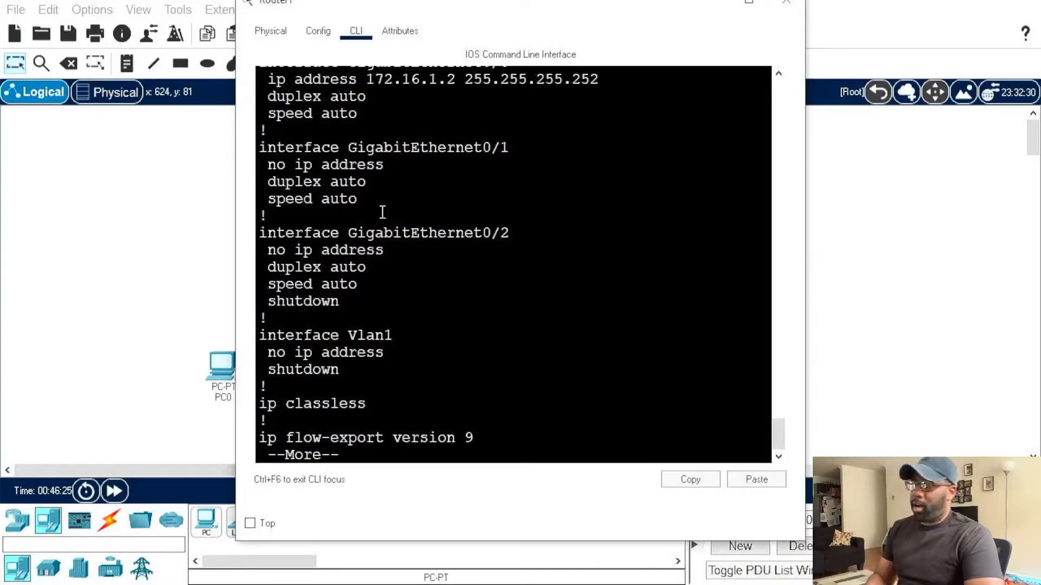
{"action": "key", "text": "space"}
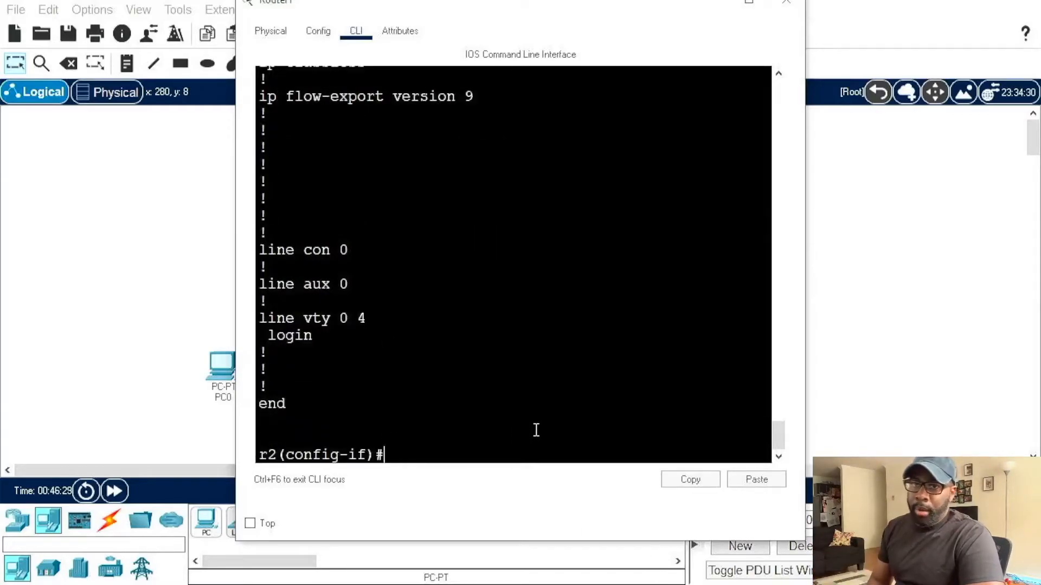
{"action": "scroll", "coordinate": [544, 431], "scroll_direction": "down", "scroll_amount": 1}
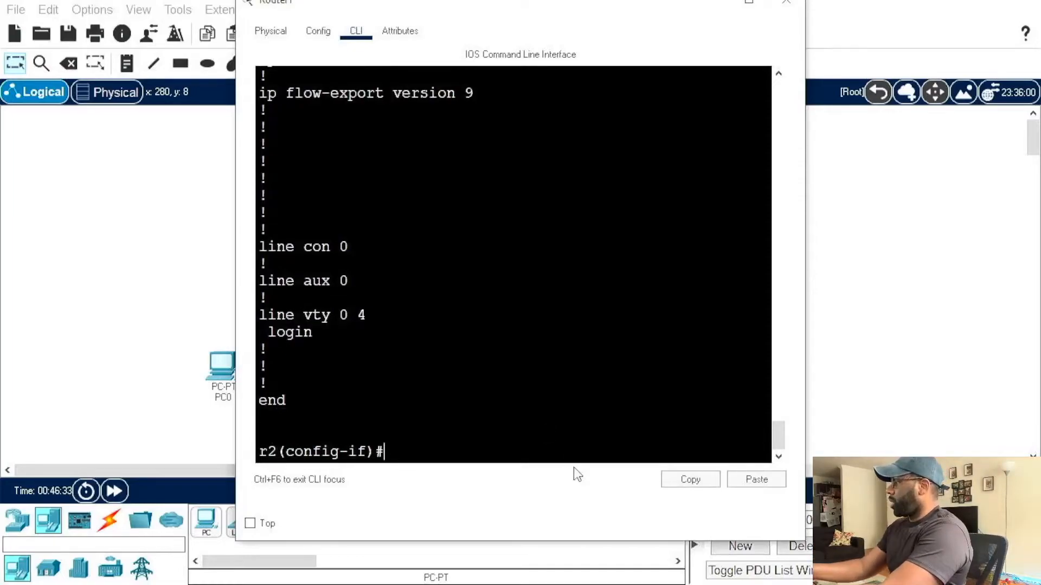
Step: Turn on synchronous logging for r2's console line 0 and return to global configuration mode
{"action": "type", "text": "line con 0"}
{"action": "key", "text": "Return"}
{"action": "type", "text": "line)#l"}
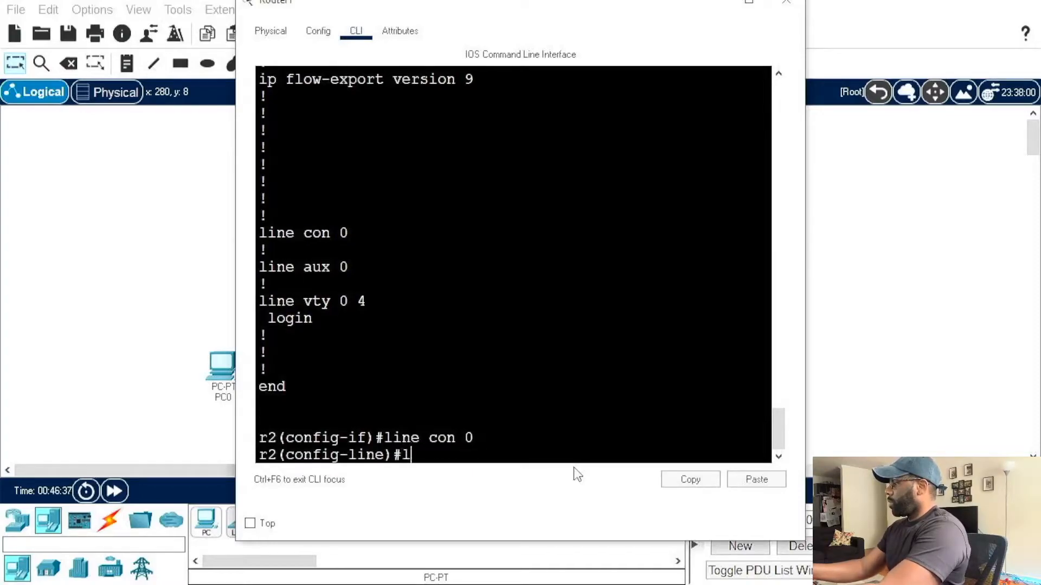
{"action": "type", "text": "ogging synchronous"}
{"action": "key", "text": "Return"}
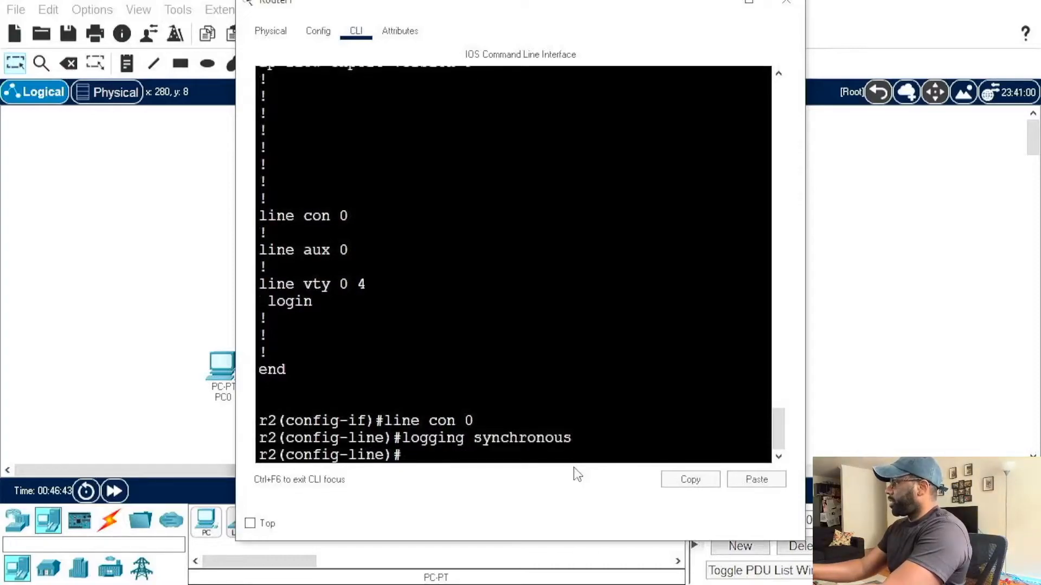
{"action": "type", "text": "exit"}
{"action": "key", "text": "Return"}
Step: Assign interface g0/1 on r2 the IP address 192.168.20.254 with subnet mask 255.255.255.0
{"action": "type", "text": "int g0/1"}
{"action": "key", "text": "Return"}
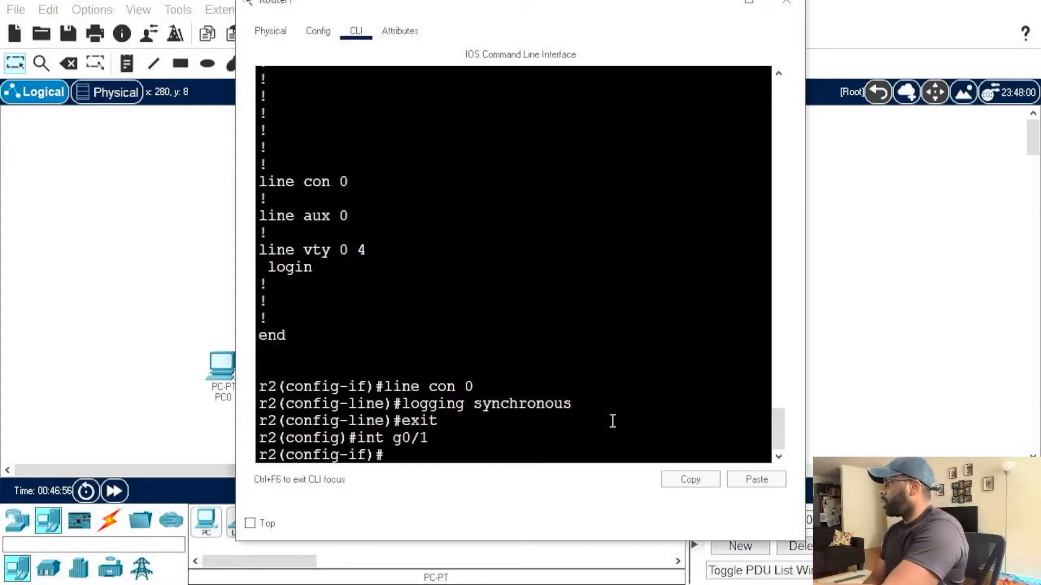
{"action": "type", "text": "ip"}
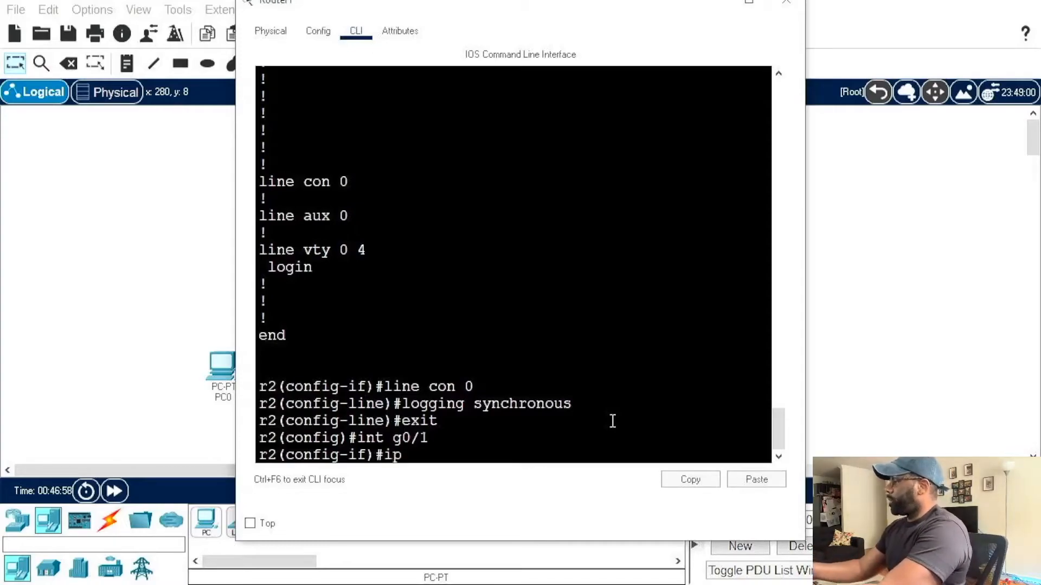
{"action": "type", "text": " addres"}
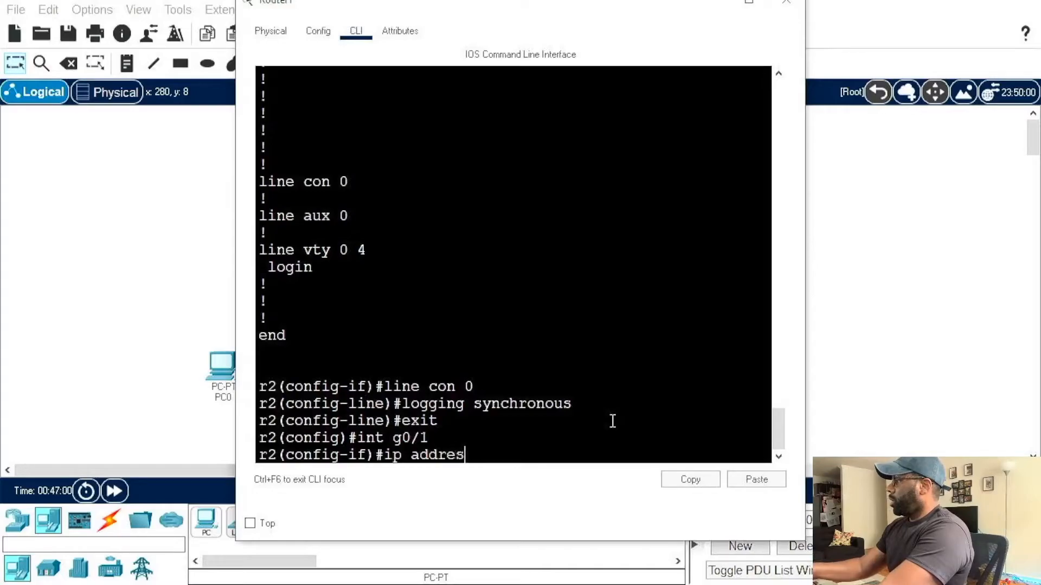
{"action": "type", "text": "s 192.1"}
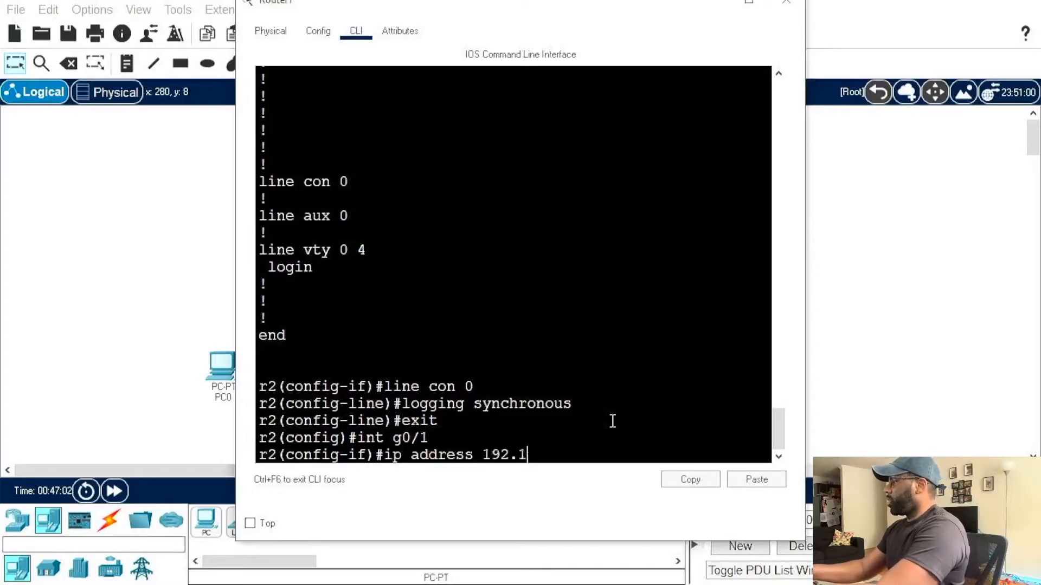
{"action": "type", "text": "68.2"}
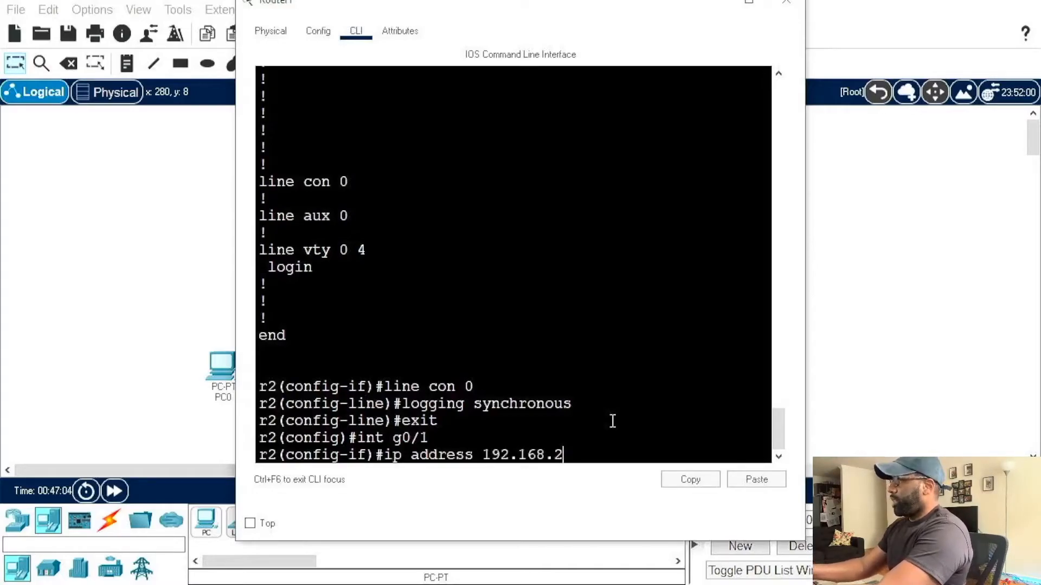
{"action": "type", "text": "0."}
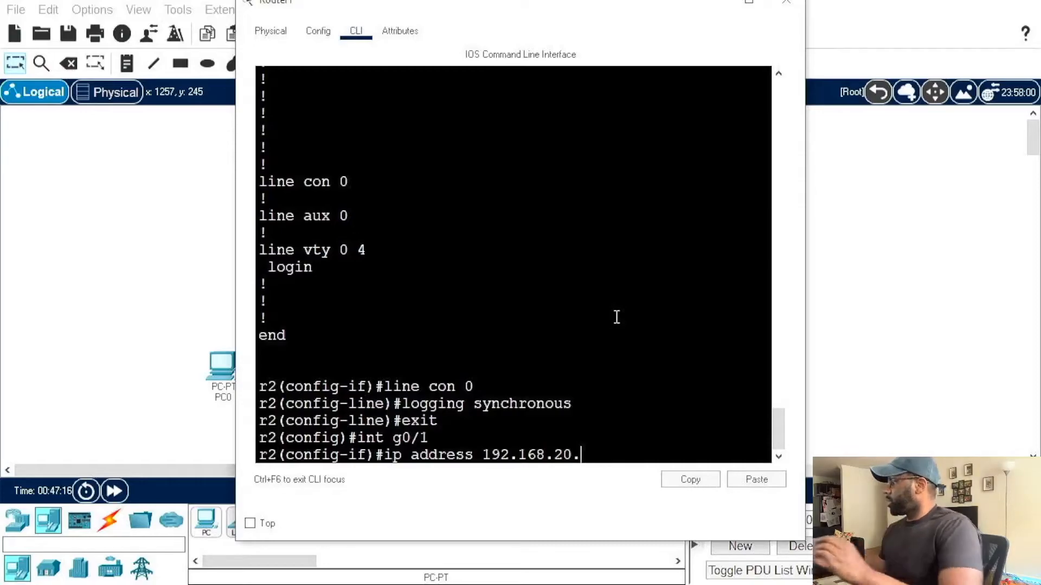
{"action": "type", "text": "254 2"}
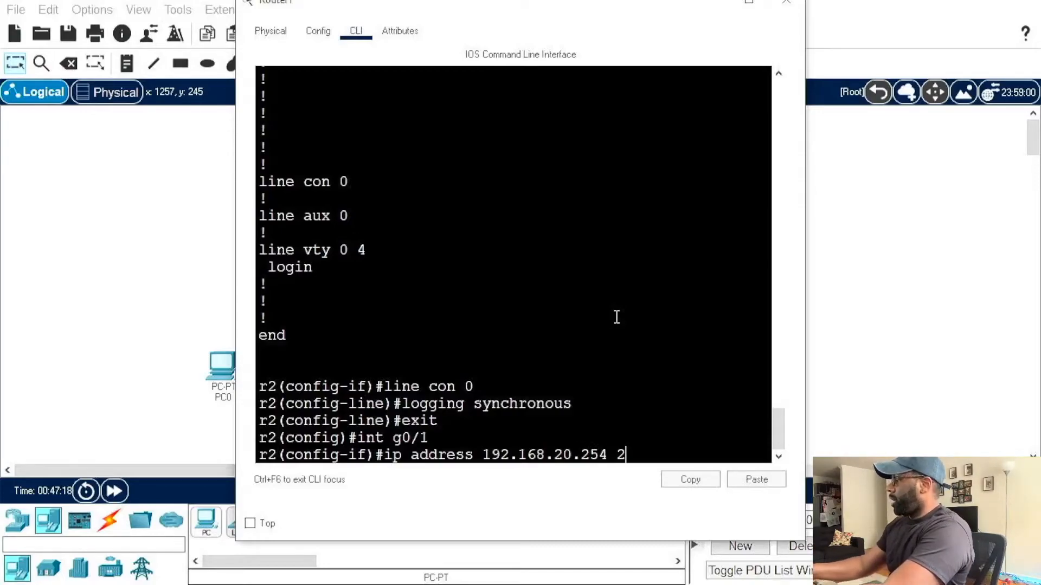
{"action": "type", "text": "55.255.255.255.25"}
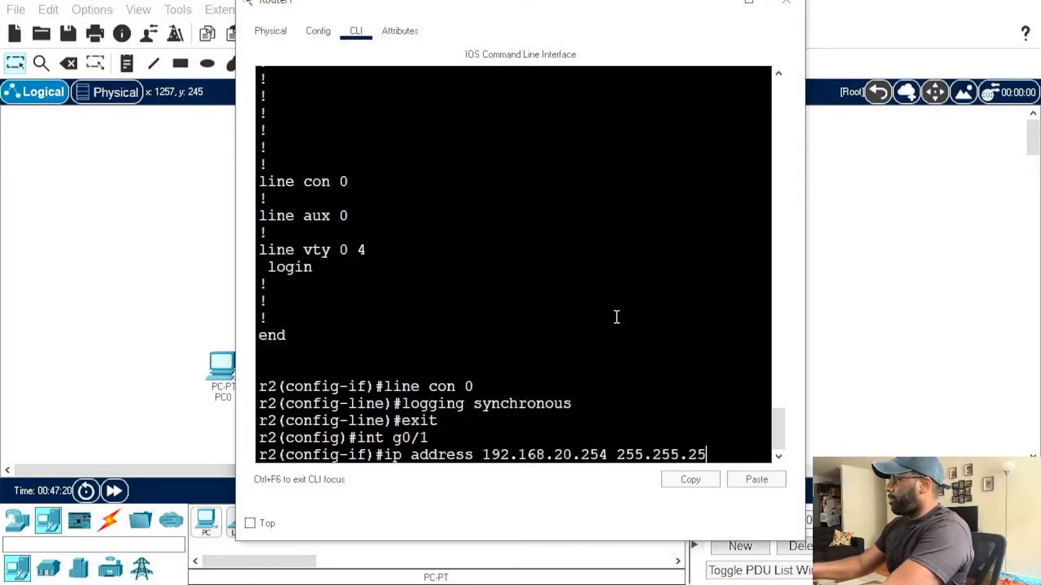
{"action": "type", "text": "0"}
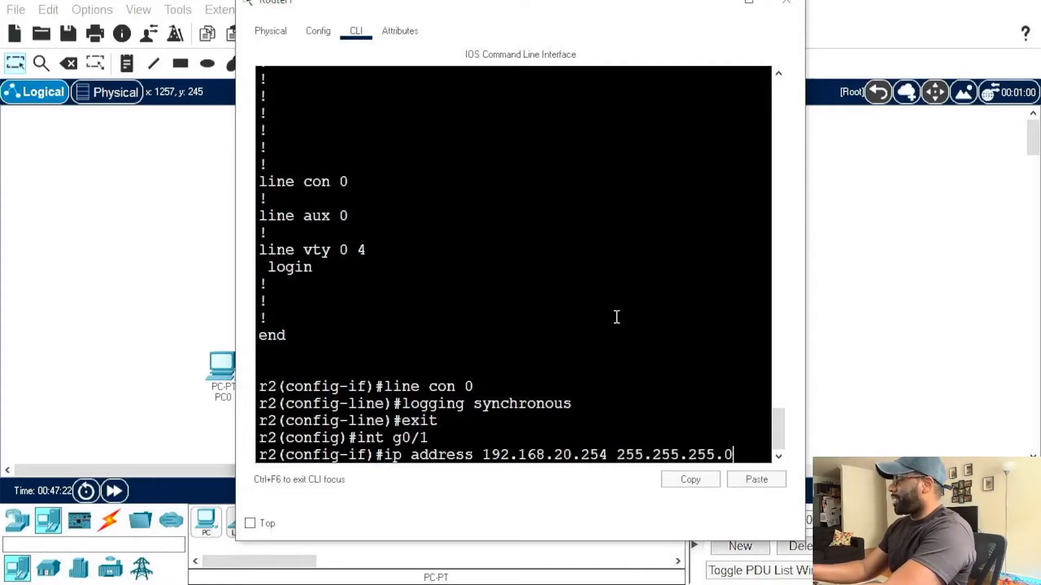
{"action": "key", "text": "Return"}
Step: Enable interface g0/1 with no shut and exit to global configuration mode
{"action": "type", "text": "no shut"}
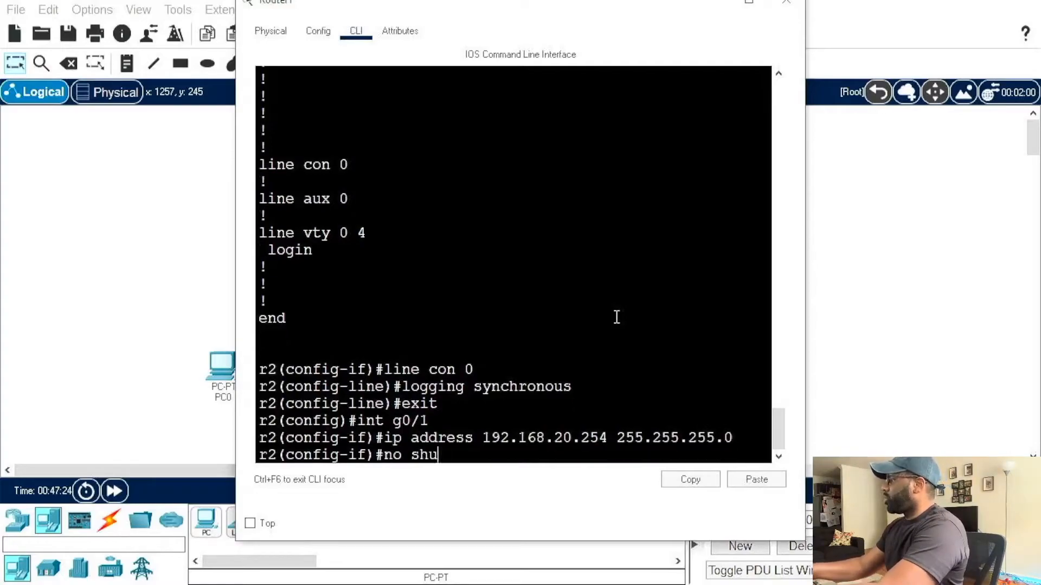
{"action": "key", "text": "Return"}
{"action": "type", "text": "exit"}
{"action": "key", "text": "Return"}
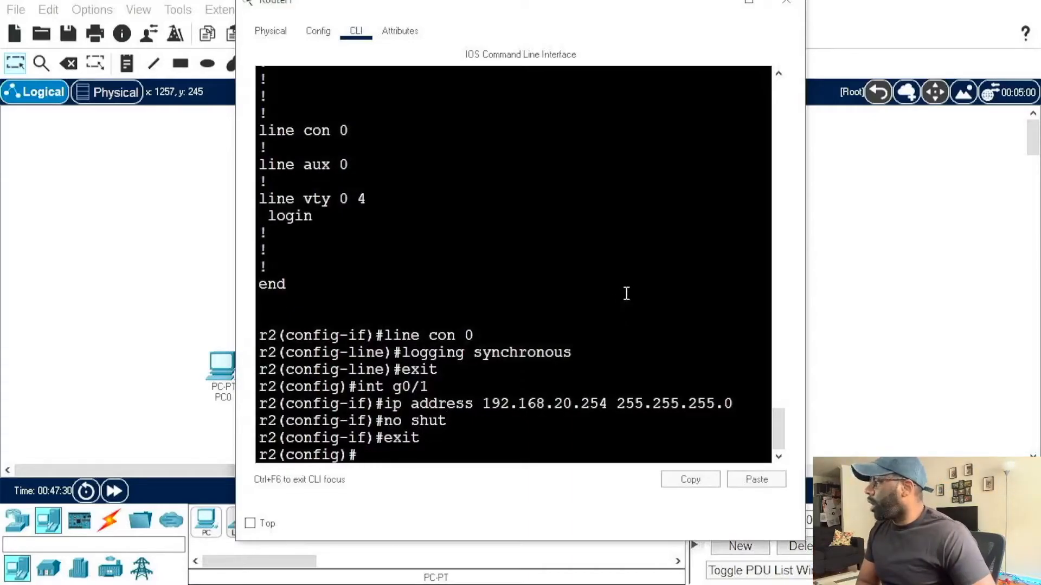
Step: Look back through the earlier running-configuration output and check the IP address line of GigabitEthernet0/0
{"action": "scroll", "coordinate": [639, 309], "scroll_direction": "up", "scroll_amount": 10}
{"action": "scroll", "coordinate": [657, 356], "scroll_direction": "up", "scroll_amount": 7}
{"action": "scroll", "coordinate": [659, 360], "scroll_direction": "down", "scroll_amount": 13}
{"action": "scroll", "coordinate": [662, 365], "scroll_direction": "up", "scroll_amount": 2}
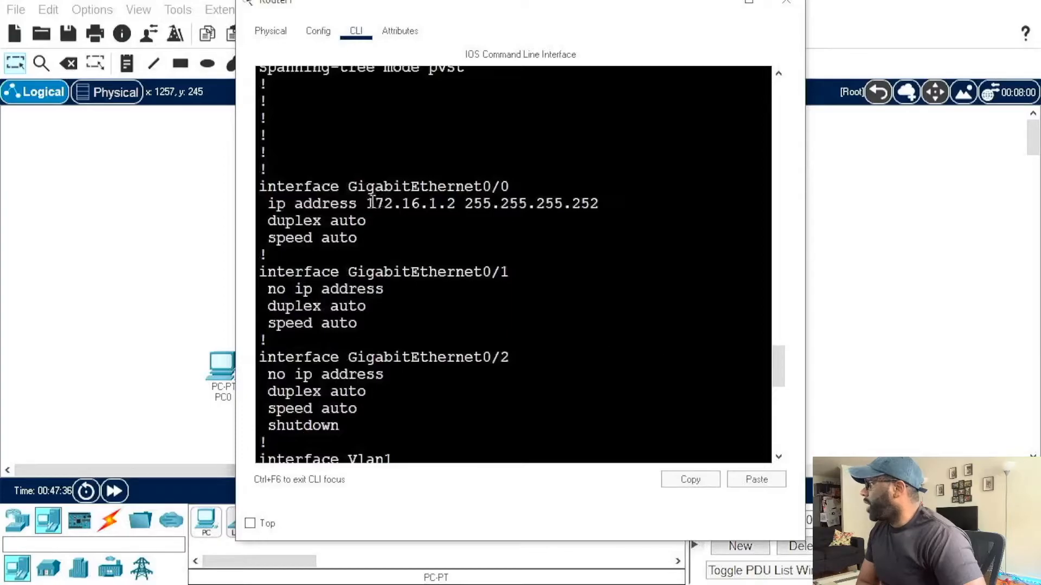
{"action": "left_click_drag", "start_coordinate": [268, 204], "coordinate": [609, 206]}
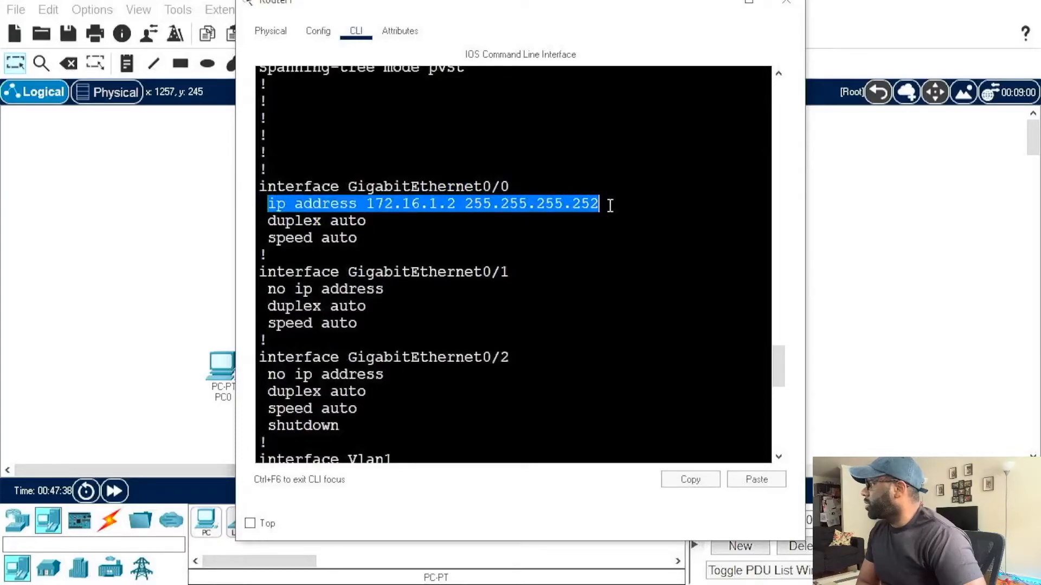
{"action": "scroll", "coordinate": [657, 273], "scroll_direction": "down", "scroll_amount": 9}
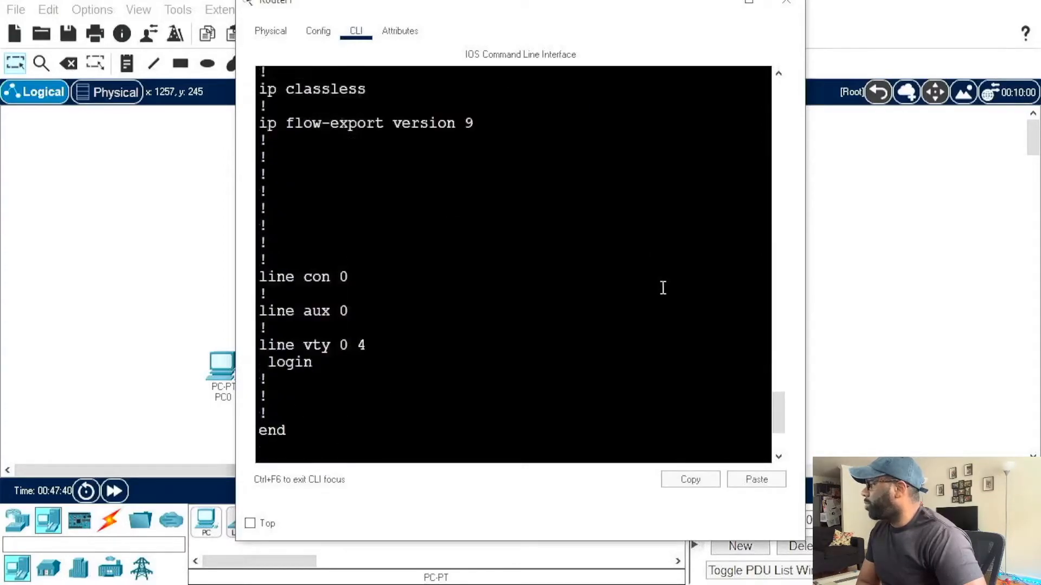
{"action": "scroll", "coordinate": [662, 287], "scroll_direction": "down", "scroll_amount": 3}
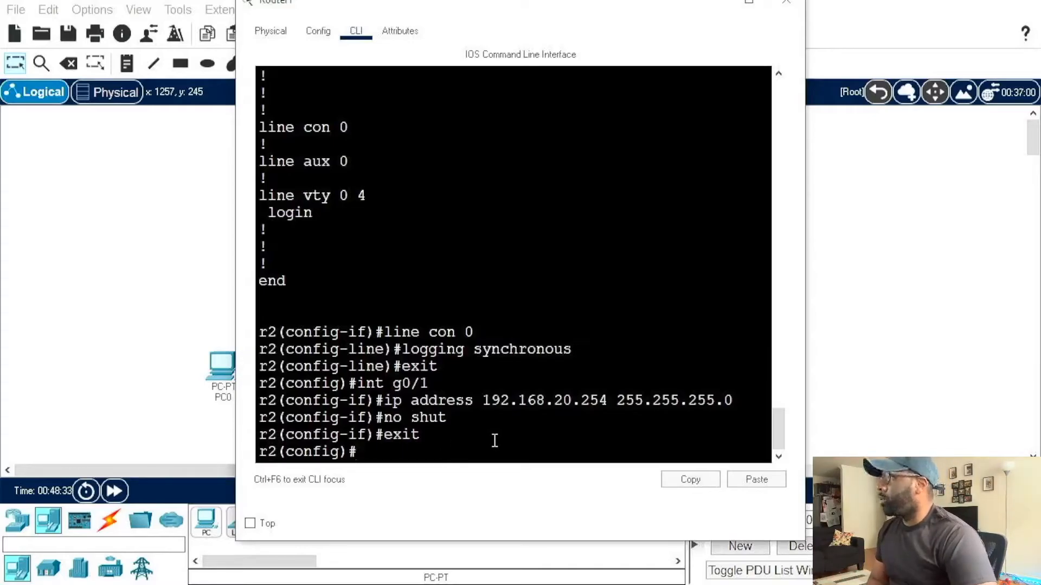
Step: Create a DHCP pool named vlan20 on r2
{"action": "type", "text": "ip s"}
{"action": "key", "text": "BackSpace"}
{"action": "type", "text": "dhcop"}
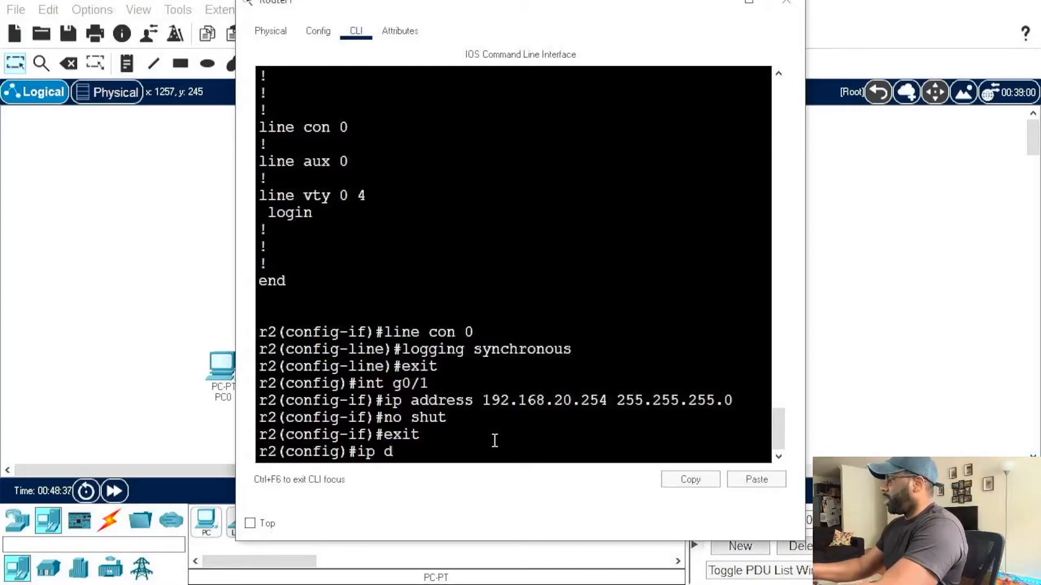
{"action": "key", "text": "BackSpace"}
{"action": "key", "text": "BackSpace"}
{"action": "type", "text": "po"}
{"action": "key", "text": "BackSpace"}
{"action": "type", "text": "pool vlan"}
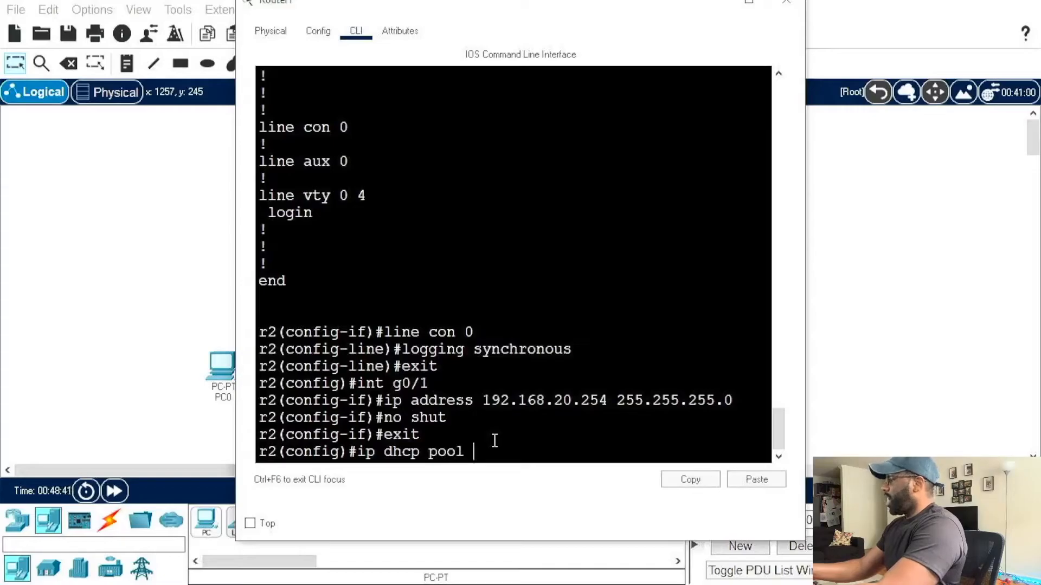
{"action": "type", "text": "20"}
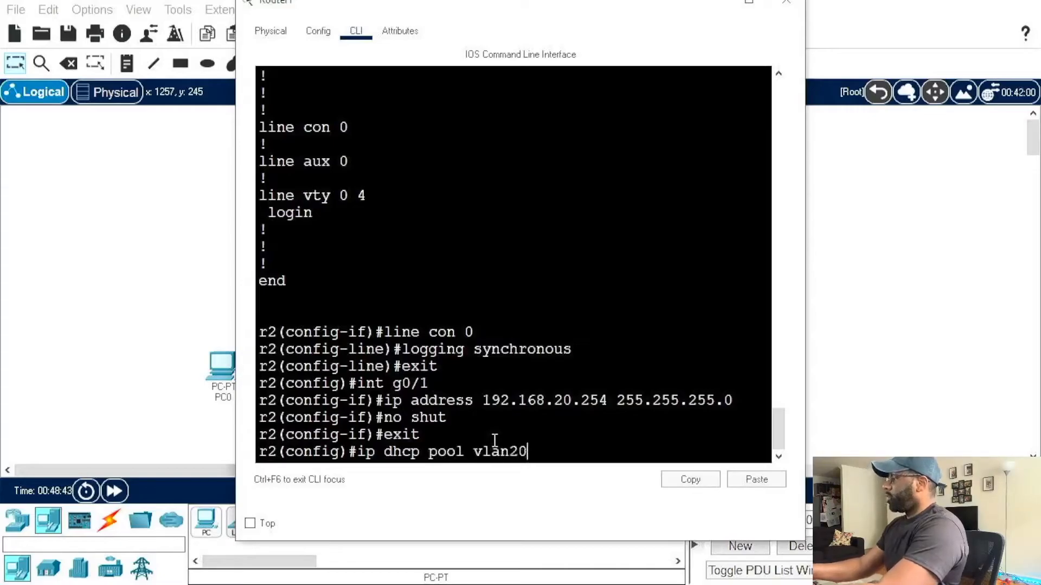
{"action": "key", "text": "Return"}
Step: Set the vlan20 pool's network to 192.168.20.0 with subnet mask 255.255.255.0
{"action": "type", "text": "networ"}
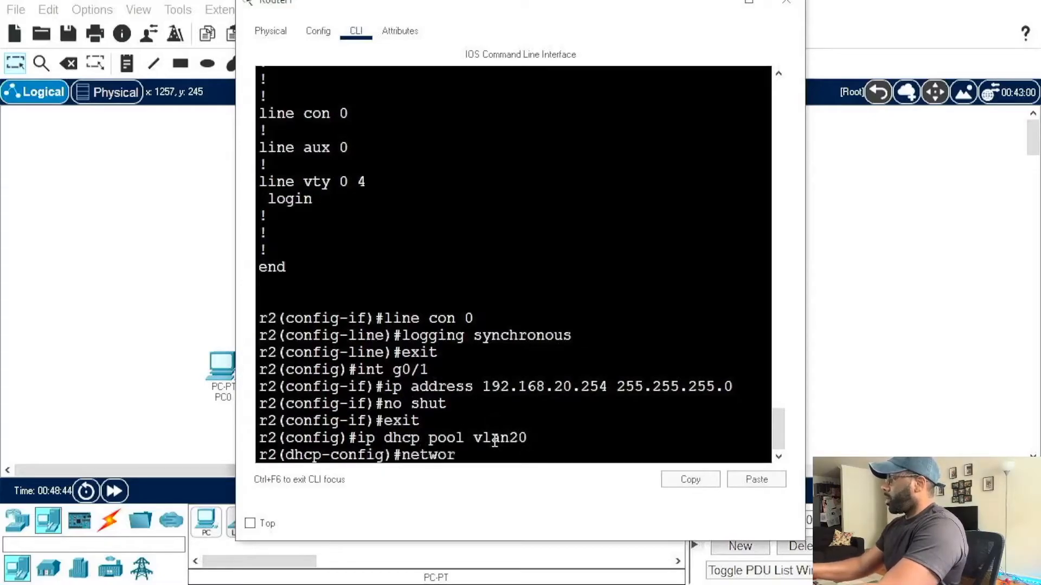
{"action": "type", "text": "k 192.168"}
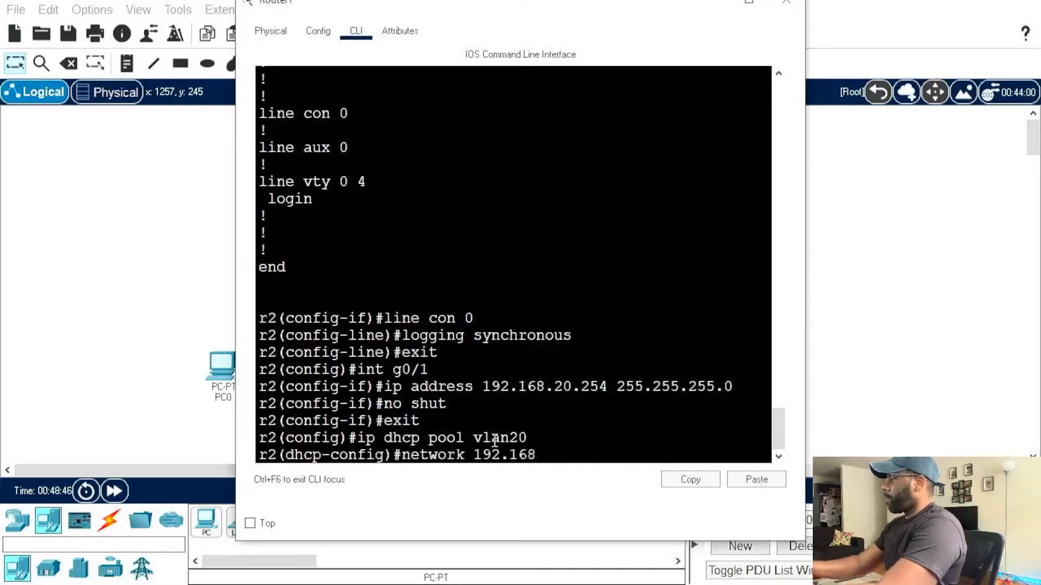
{"action": "type", "text": ".20."}
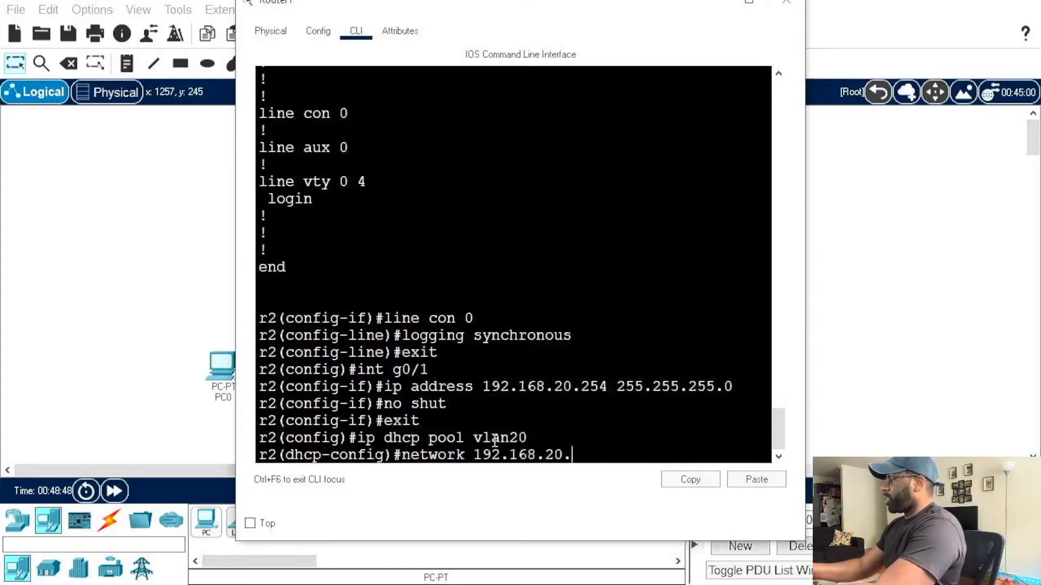
{"action": "type", "text": "0 255.255.255."}
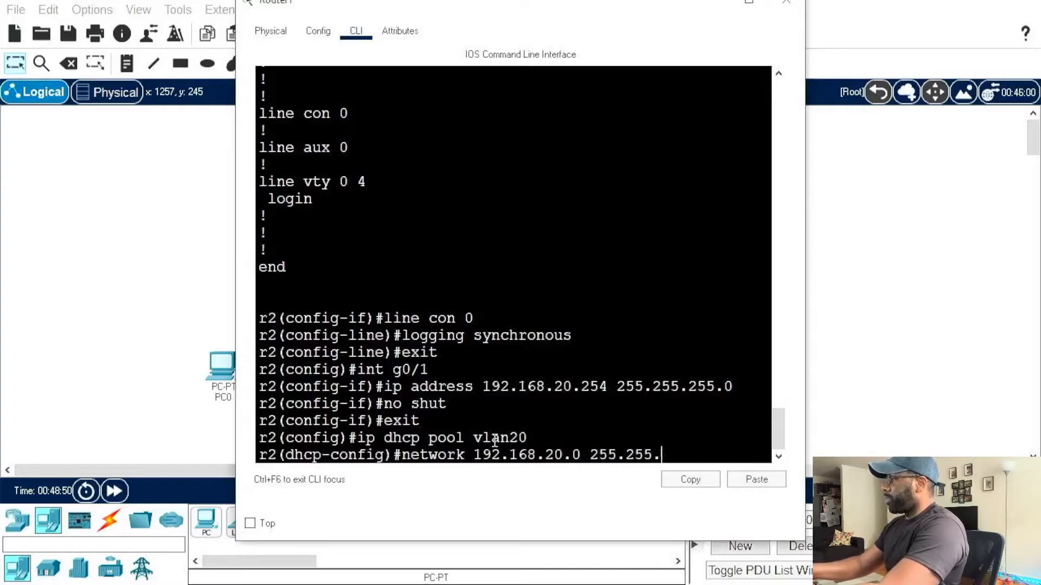
{"action": "type", "text": "0"}
{"action": "key", "text": "Return"}
Step: Set the vlan20 pool's default router to 192.168.20.254
{"action": "type", "text": "default-rou"}
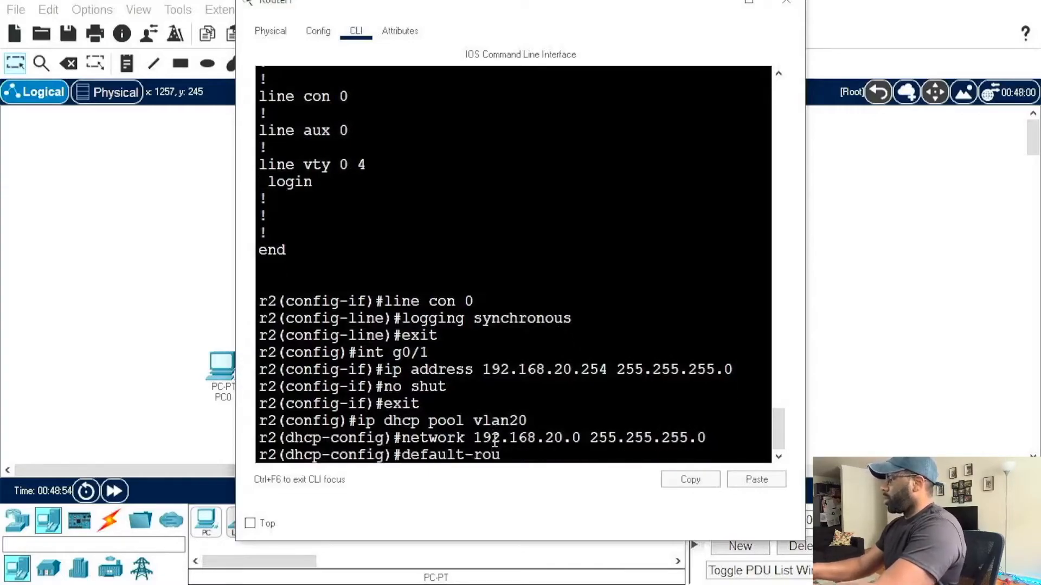
{"action": "type", "text": "ter 192.1"}
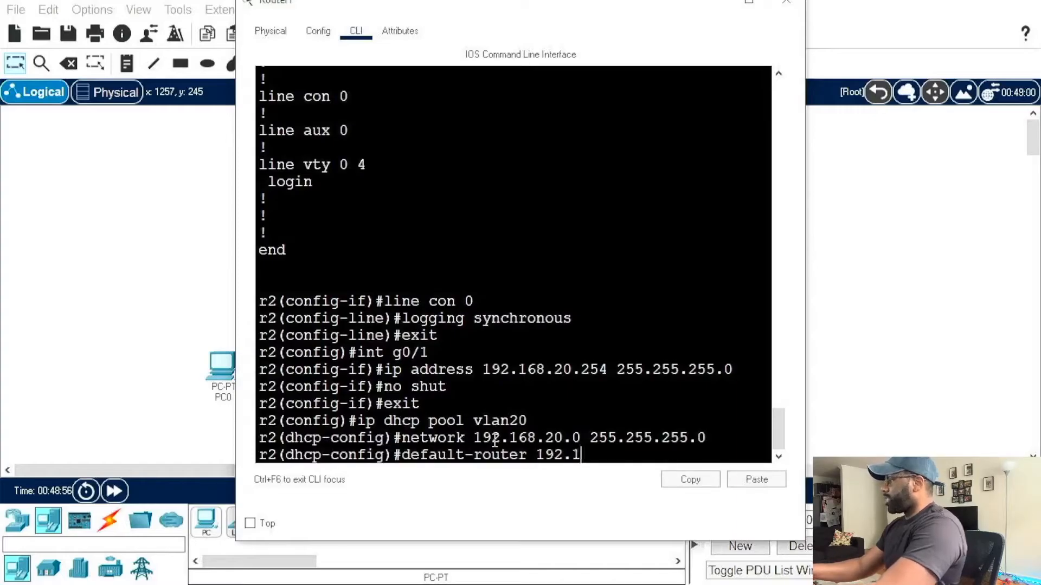
{"action": "type", "text": "68."}
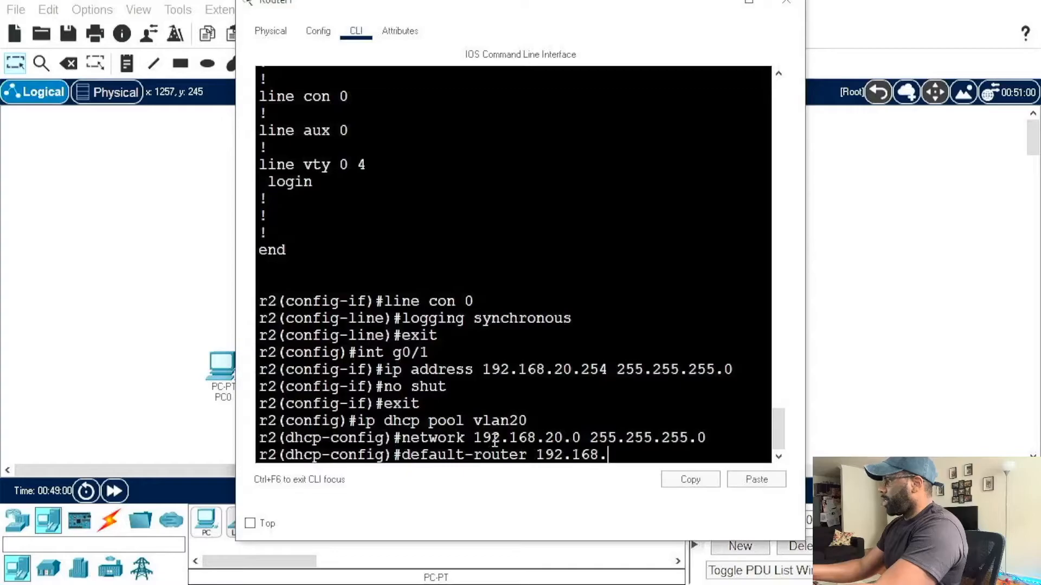
{"action": "type", "text": "20.254"}
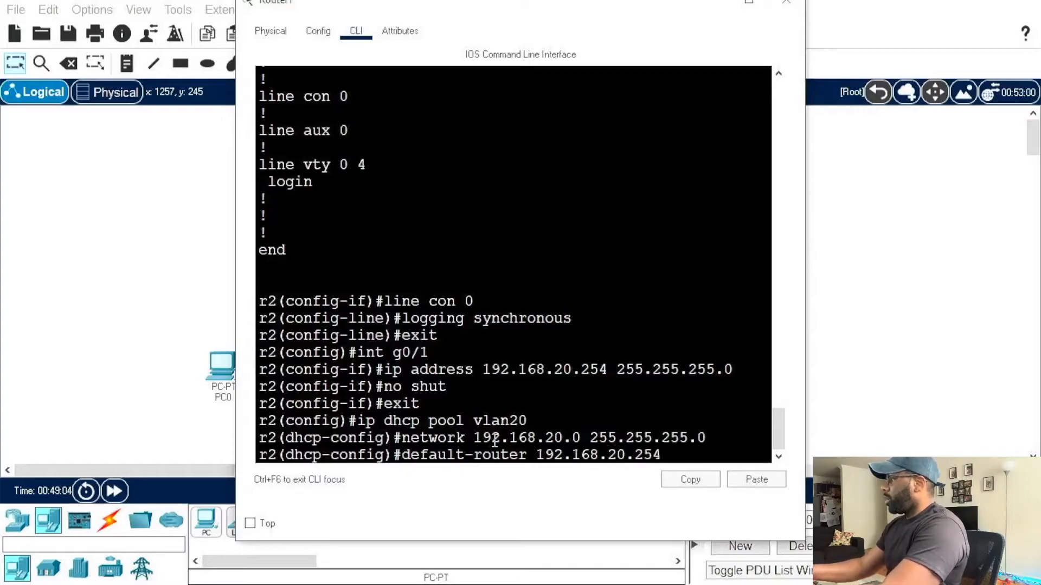
{"action": "key", "text": "Return"}
Step: Set the vlan20 pool's DNS server to 1.1.1.1
{"action": "type", "text": "dns-serv"}
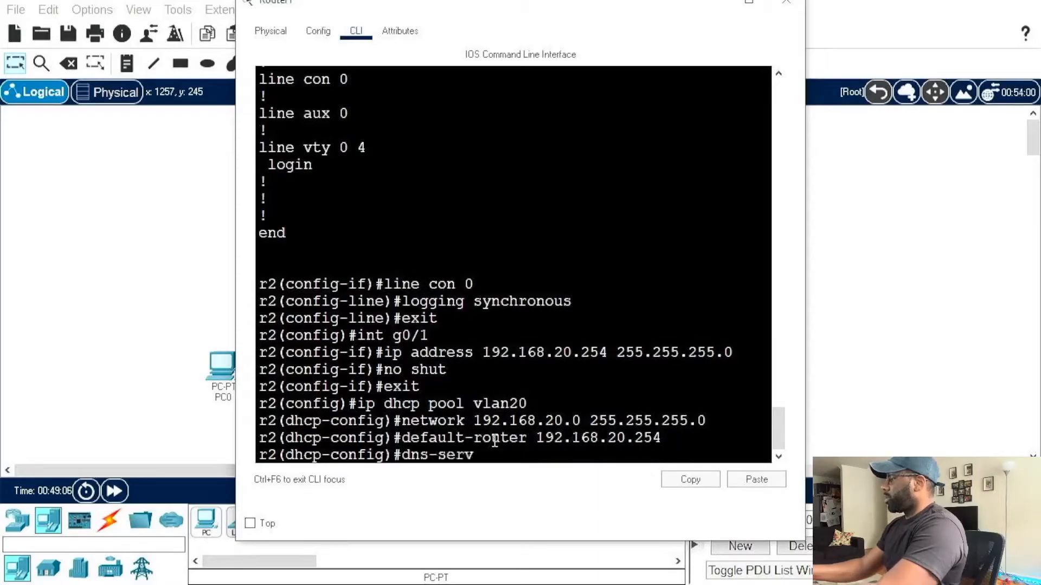
{"action": "type", "text": "er 1.1.1.1"}
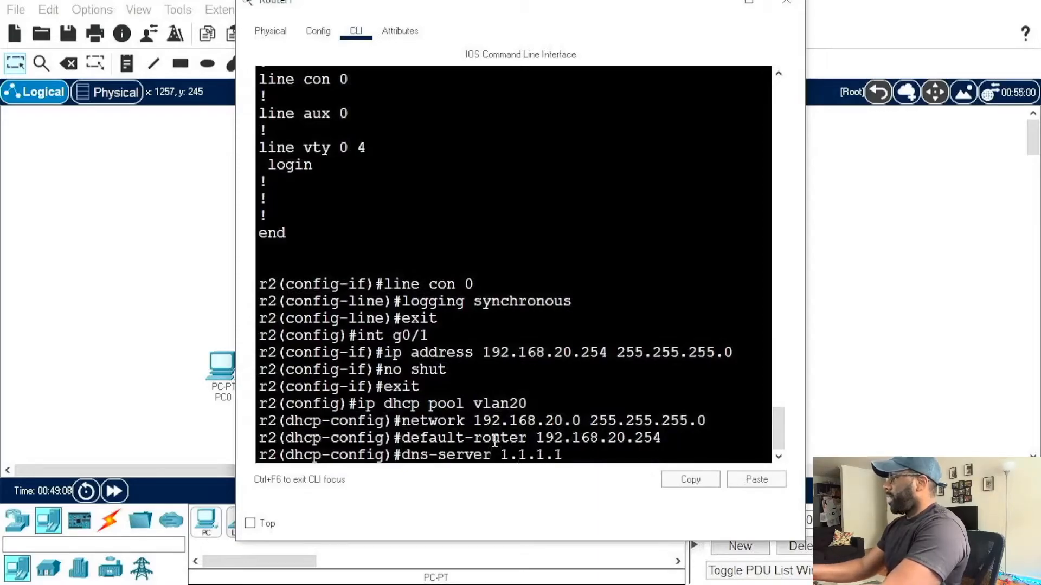
{"action": "key", "text": "Return"}
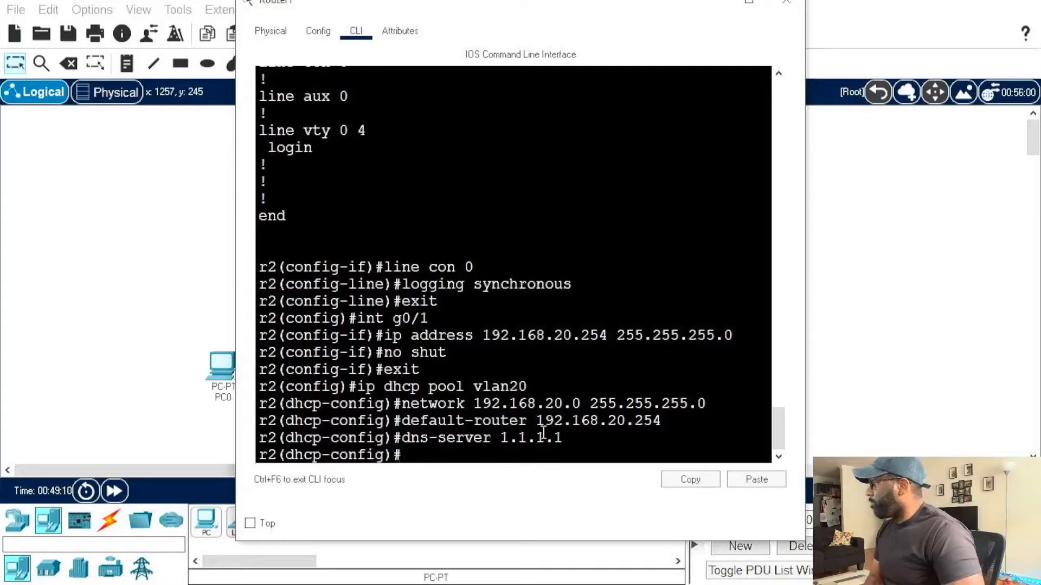
Step: Review r2's full running configuration, including the vlan20 DHCP pool and the interface addresses
{"action": "type", "text": "do sh run"}
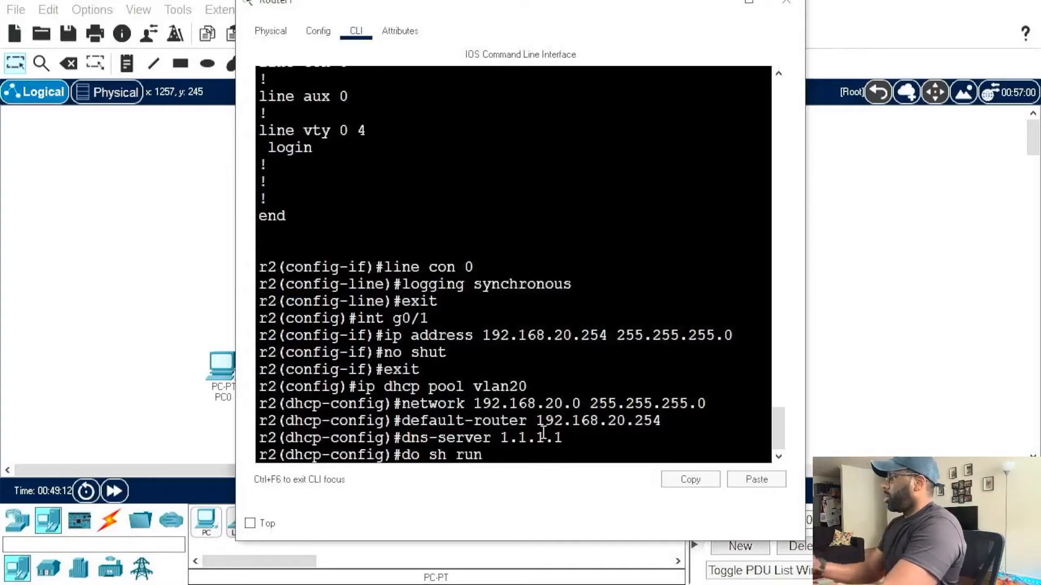
{"action": "key", "text": "Return"}
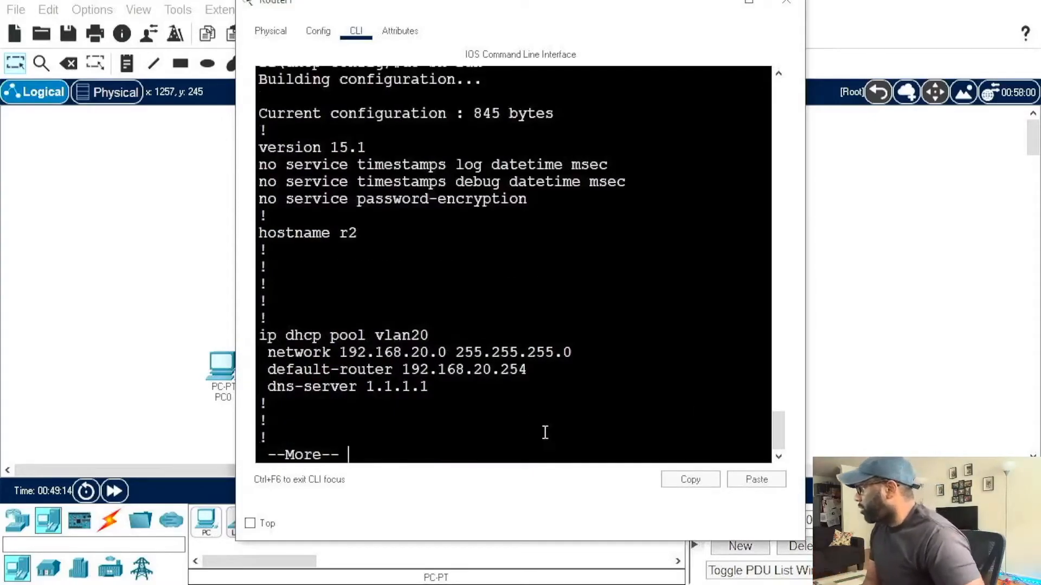
{"action": "key", "text": "space"}
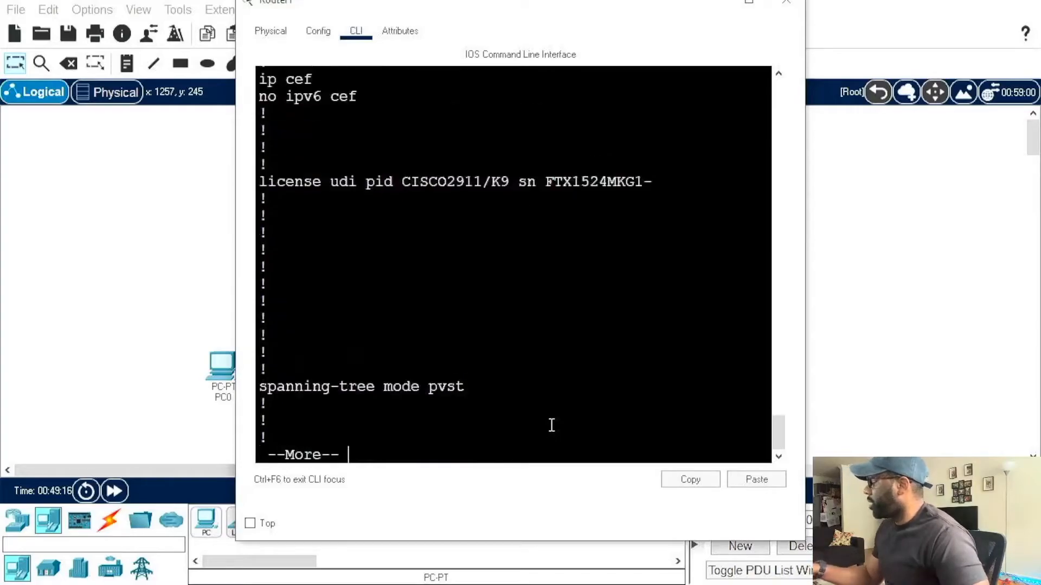
{"action": "key", "text": "space"}
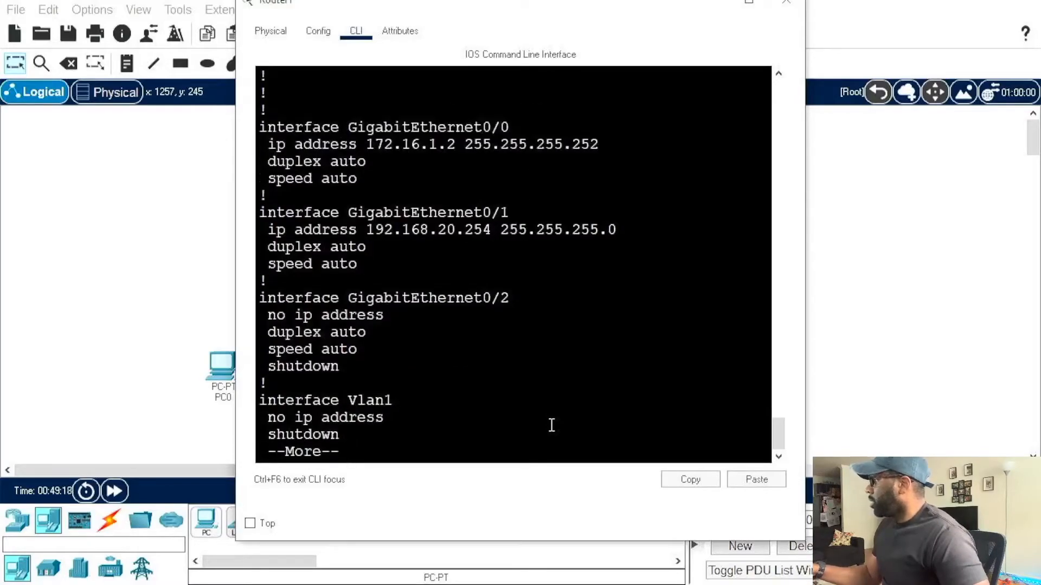
{"action": "key", "text": "space"}
{"action": "key", "text": "space"}
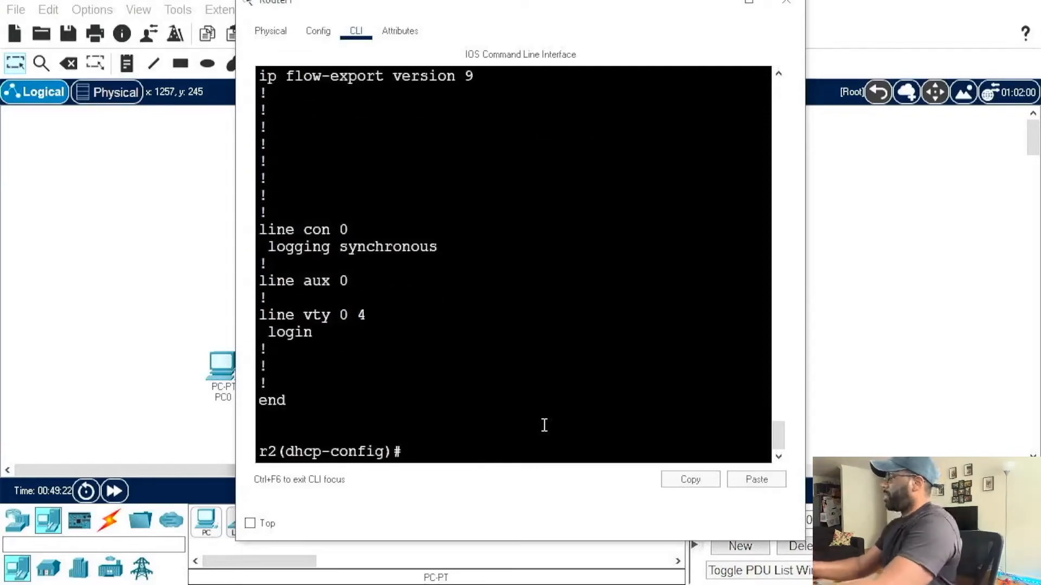
Step: Leave the DHCP pool configuration and start OSPF process 1 on r2
{"action": "type", "text": "exit"}
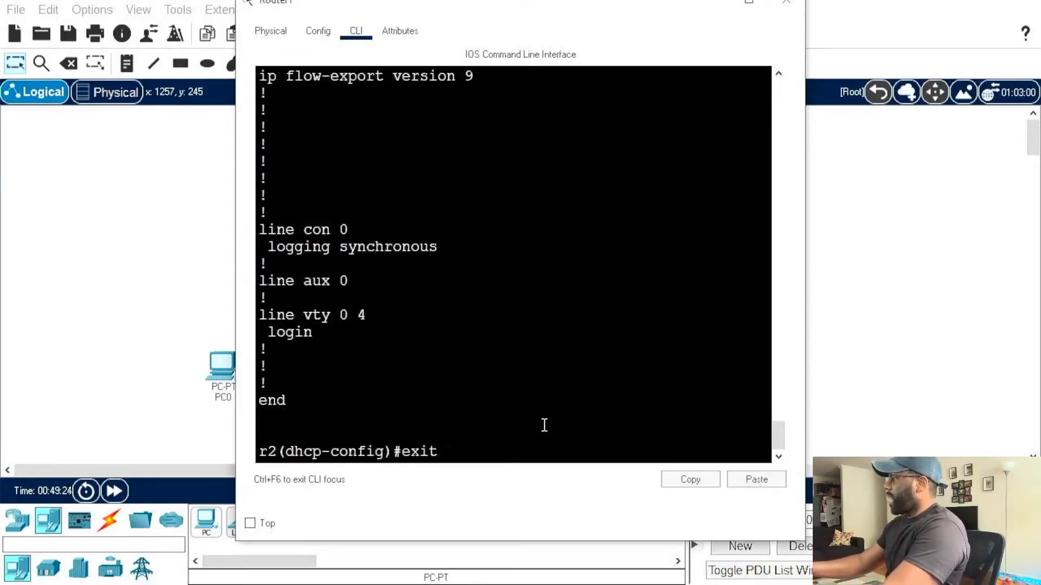
{"action": "key", "text": "Return"}
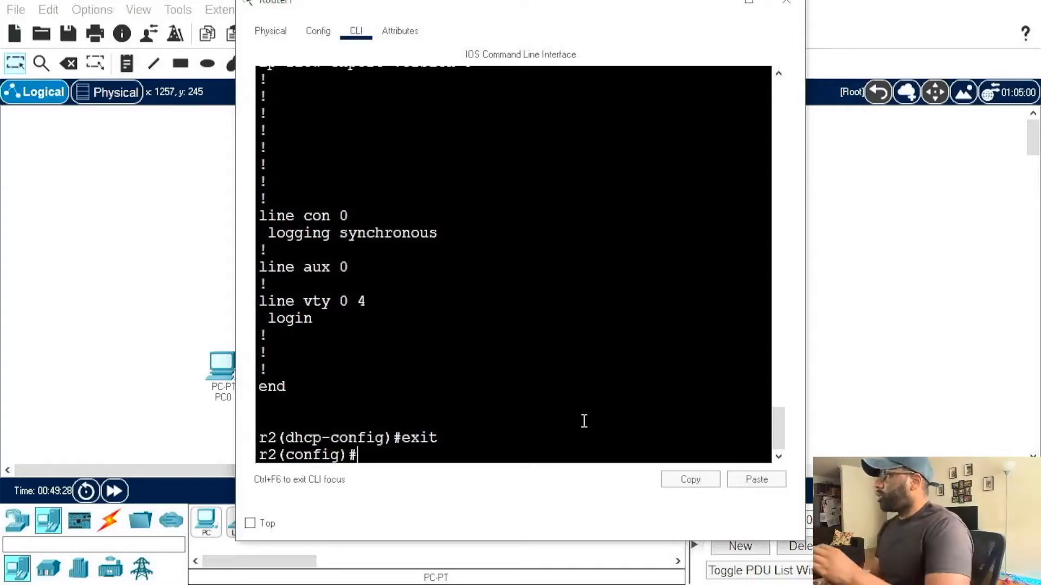
{"action": "type", "text": "router"}
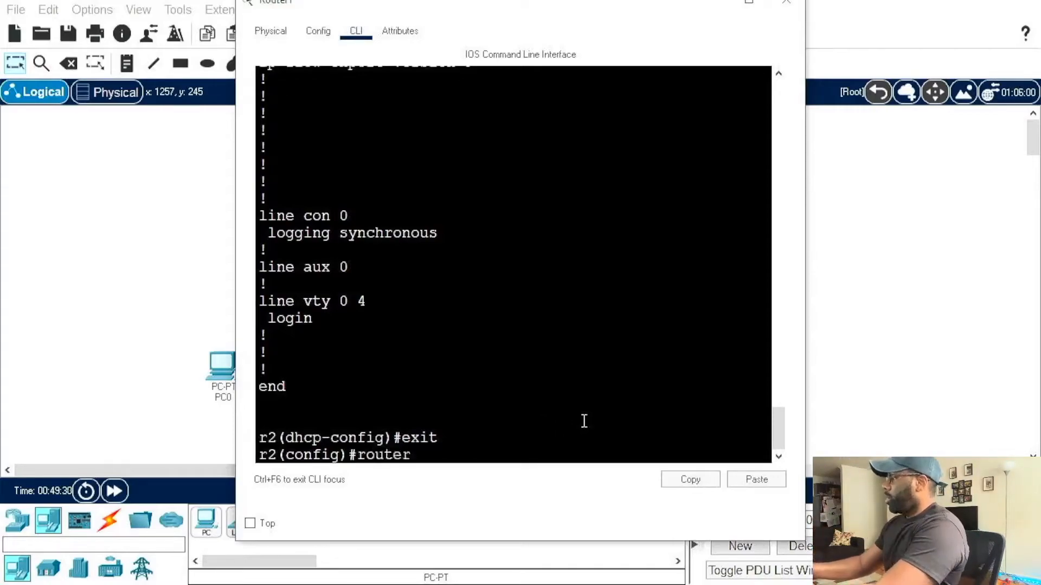
{"action": "key", "text": "BackSpace"}
{"action": "key", "text": "BackSpace"}
{"action": "key", "text": "BackSpace"}
{"action": "key", "text": "BackSpace"}
{"action": "key", "text": "BackSpace"}
{"action": "key", "text": "BackSpace"}
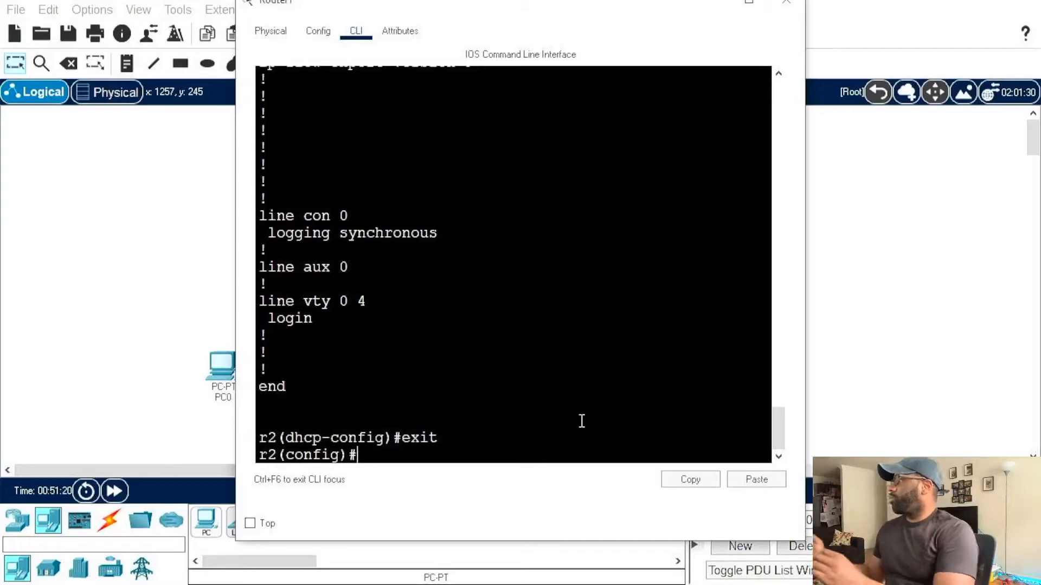
{"action": "type", "text": "router isop"}
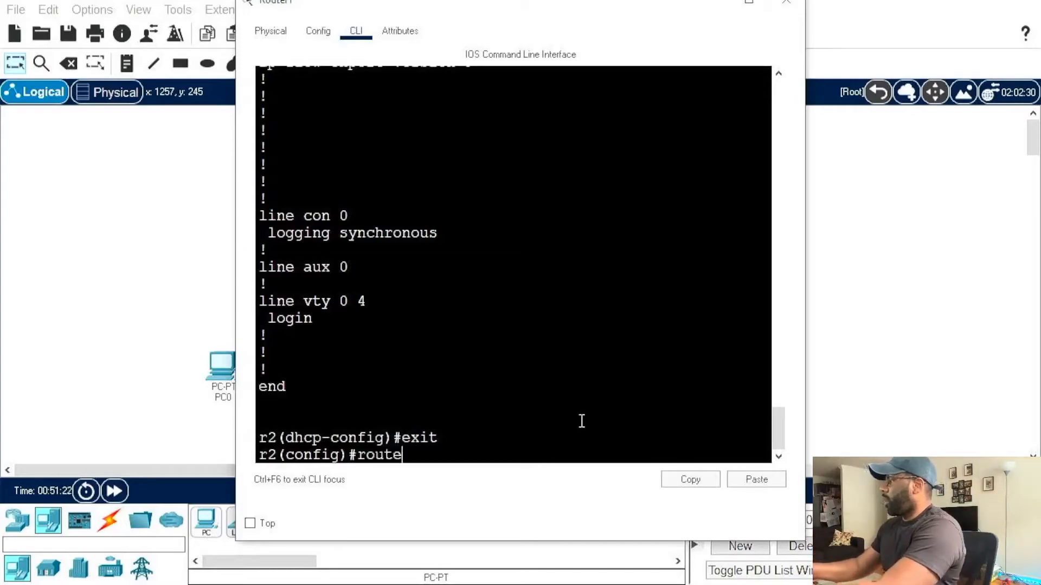
{"action": "key", "text": "BackSpace"}
{"action": "key", "text": "BackSpace"}
{"action": "key", "text": "BackSpace"}
{"action": "key", "text": "BackSpace"}
{"action": "type", "text": "ospf 1"}
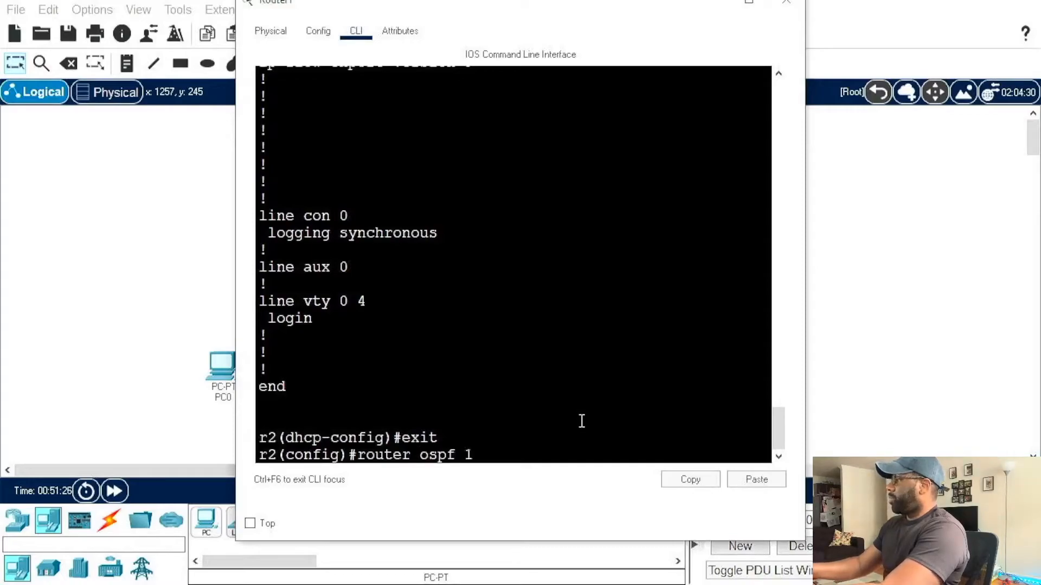
{"action": "key", "text": "Return"}
Step: Set r2's OSPF router ID to 200.200.200.200
{"action": "type", "text": "router-id"}
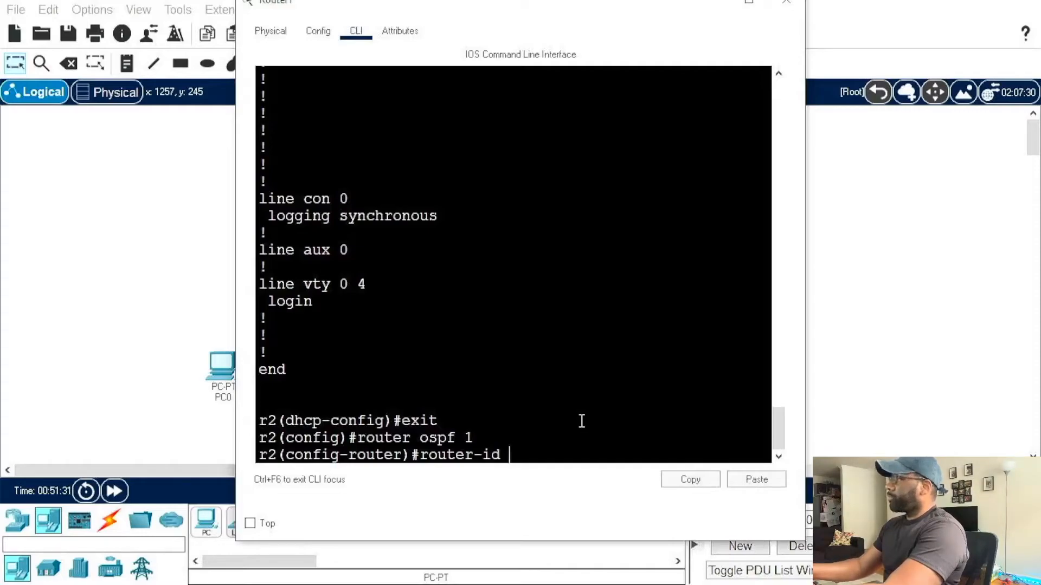
{"action": "type", "text": "200.0"}
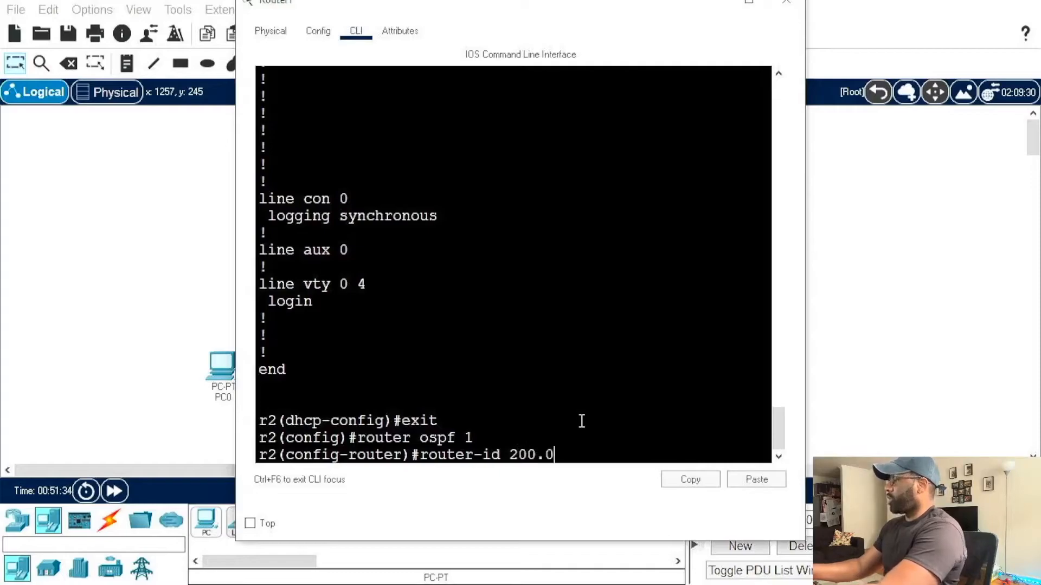
{"action": "key", "text": "BackSpace"}
{"action": "type", "text": "200.20"}
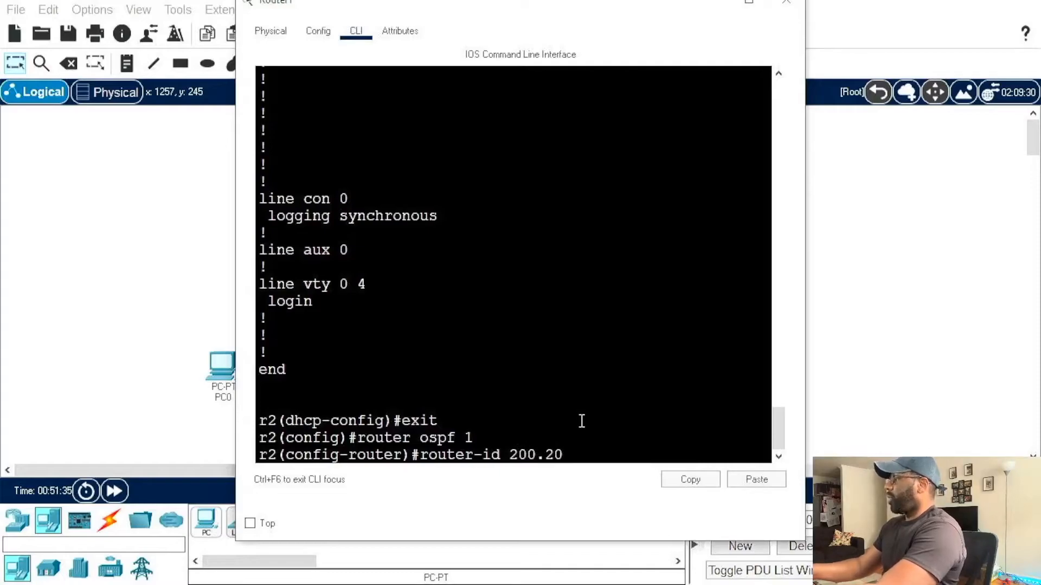
{"action": "type", "text": "0.200.200"}
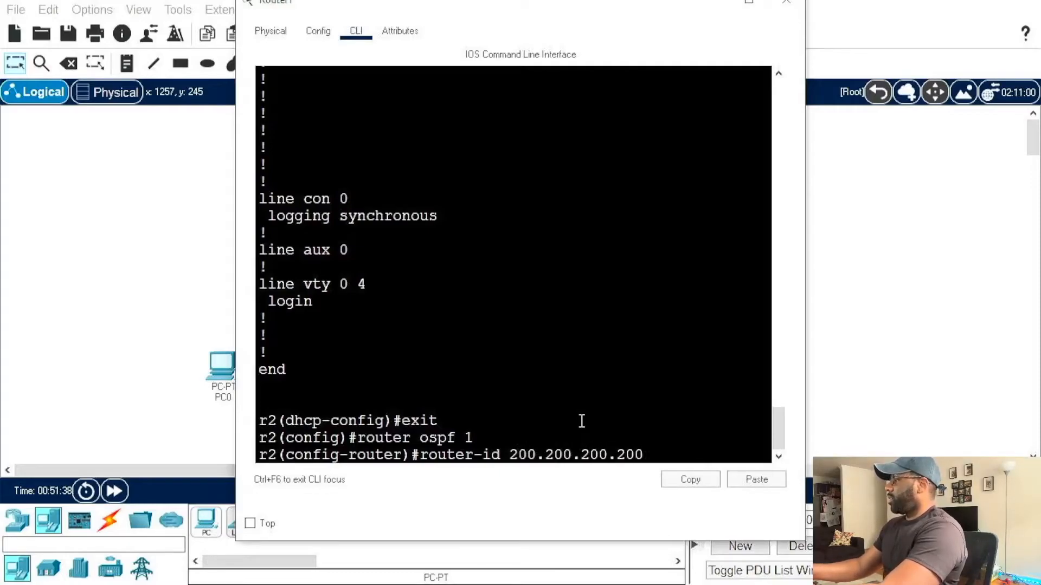
{"action": "key", "text": "Return"}
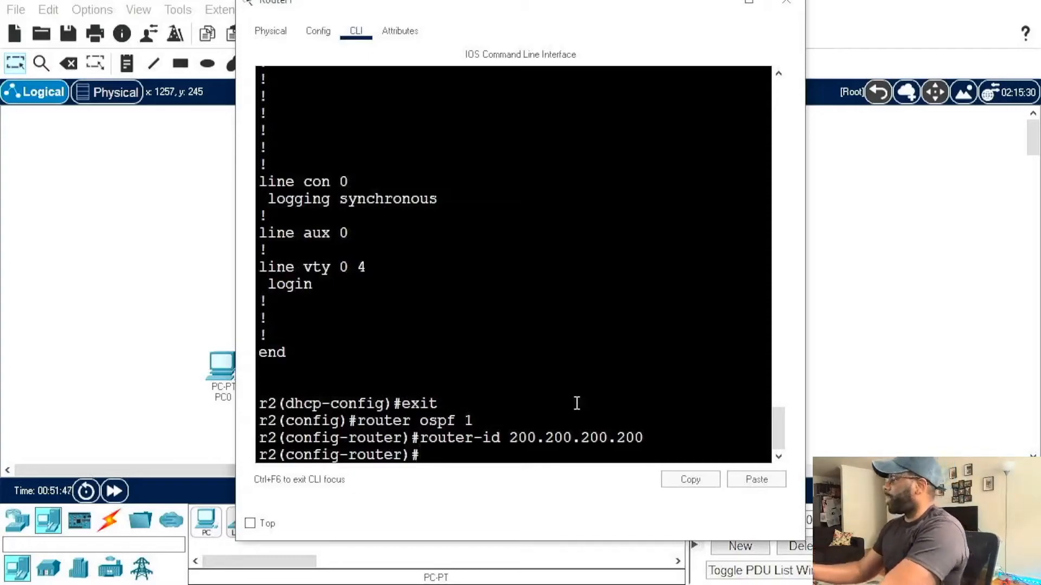
Step: Try to add an OSPF network statement for 0.0.0.0 with wildcard mask 255.255.255.55 in area 0
{"action": "type", "text": "network"}
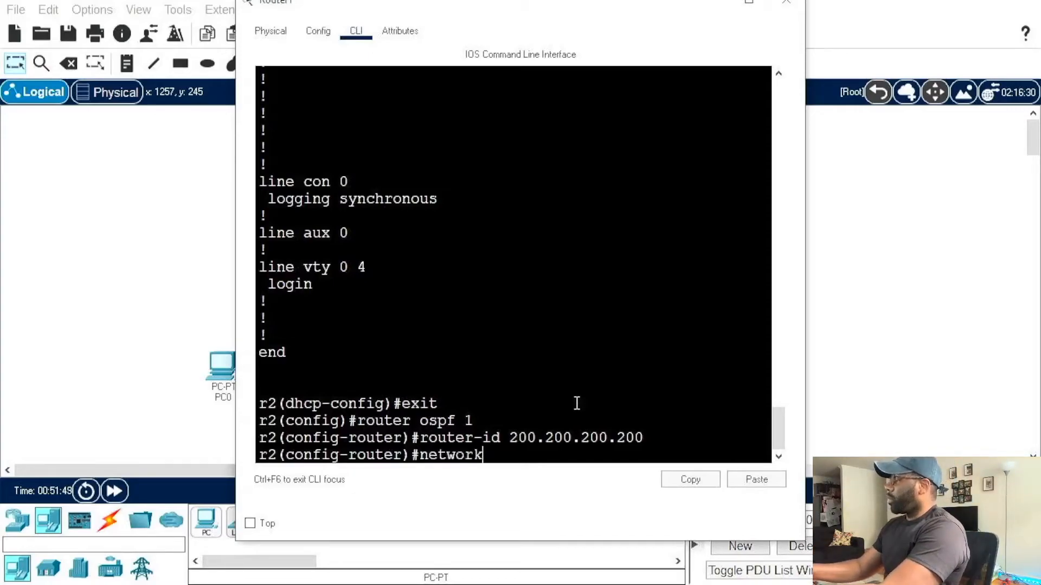
{"action": "type", "text": " 0"}
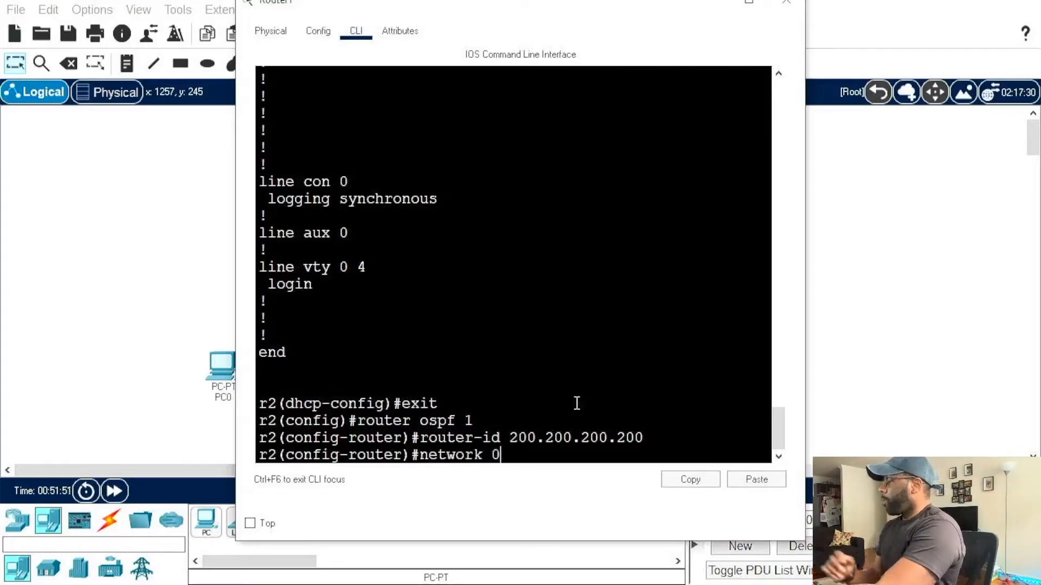
{"action": "type", "text": ".0.0.0 255.255.255.55 a"}
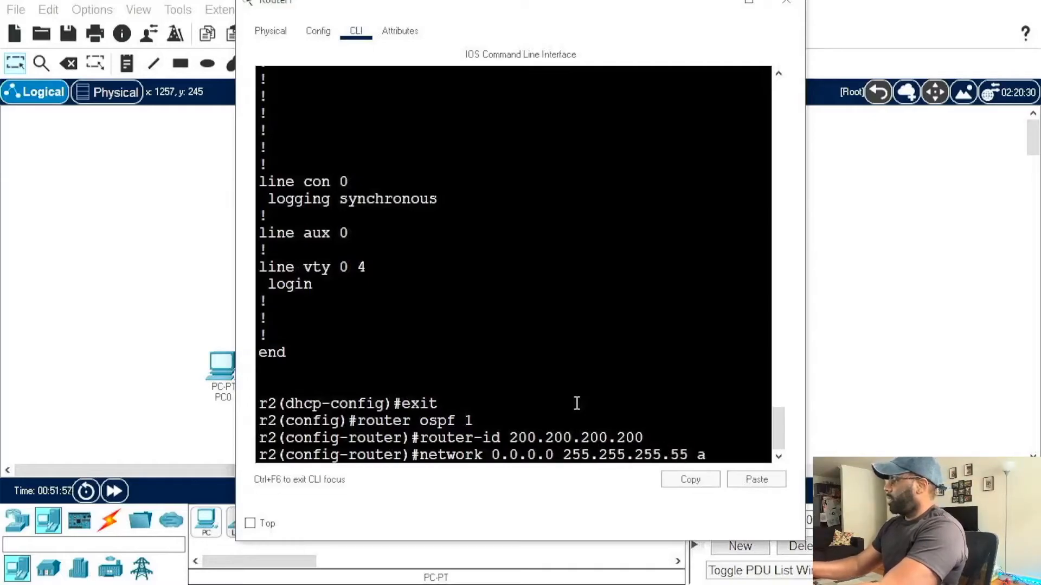
{"action": "type", "text": "rea 0"}
{"action": "key", "text": "Return"}
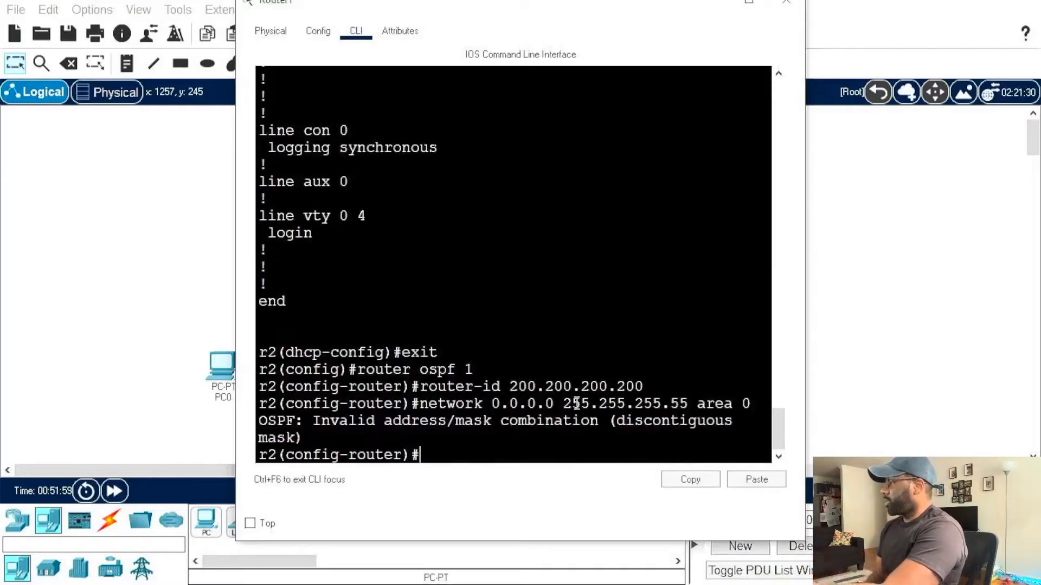
Step: Enable OSPF area 0 on all of r2's interfaces with network 0.0.0.0 and wildcard mask 255.255.255.255
{"action": "key", "text": "Up"}
{"action": "key", "text": "Left"}
{"action": "key", "text": "Left"}
{"action": "key", "text": "Left"}
{"action": "key", "text": "Left"}
{"action": "key", "text": "Left"}
{"action": "key", "text": "Left"}
{"action": "key", "text": "Left"}
{"action": "key", "text": "Left"}
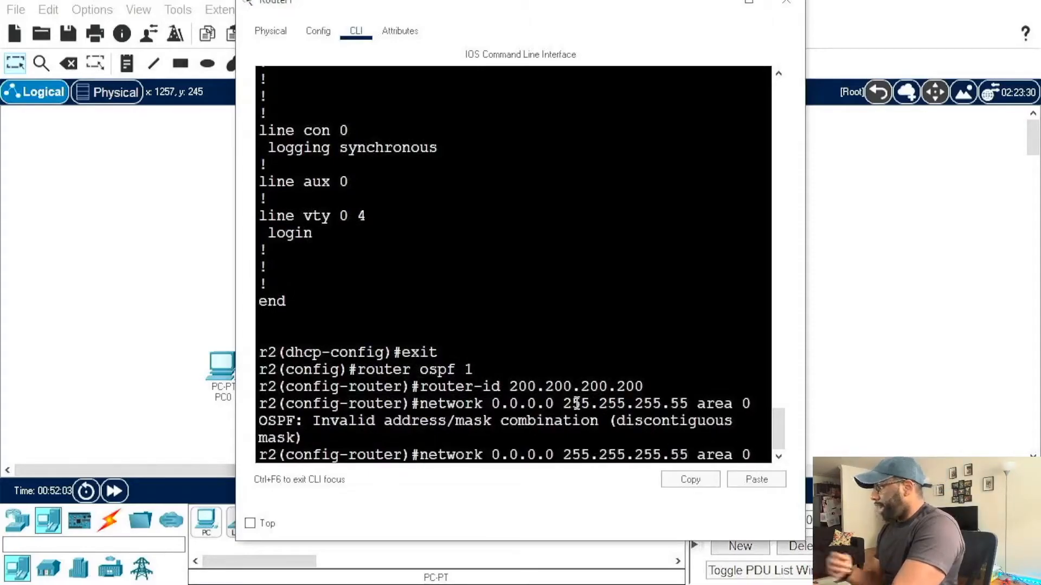
{"action": "type", "text": "2"}
{"action": "key", "text": "Return"}
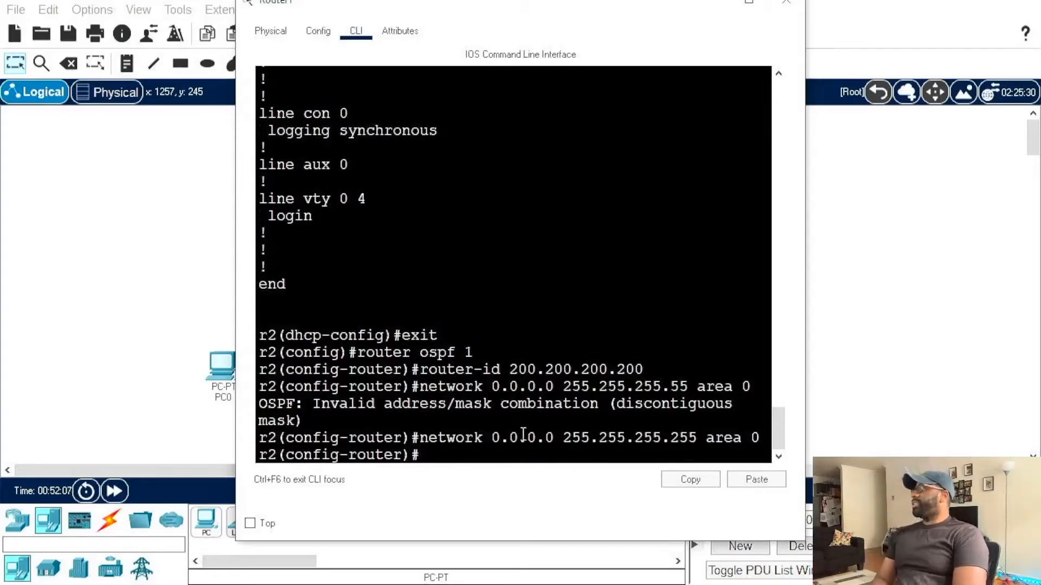
{"action": "left_click_drag", "start_coordinate": [495, 435], "coordinate": [697, 441]}
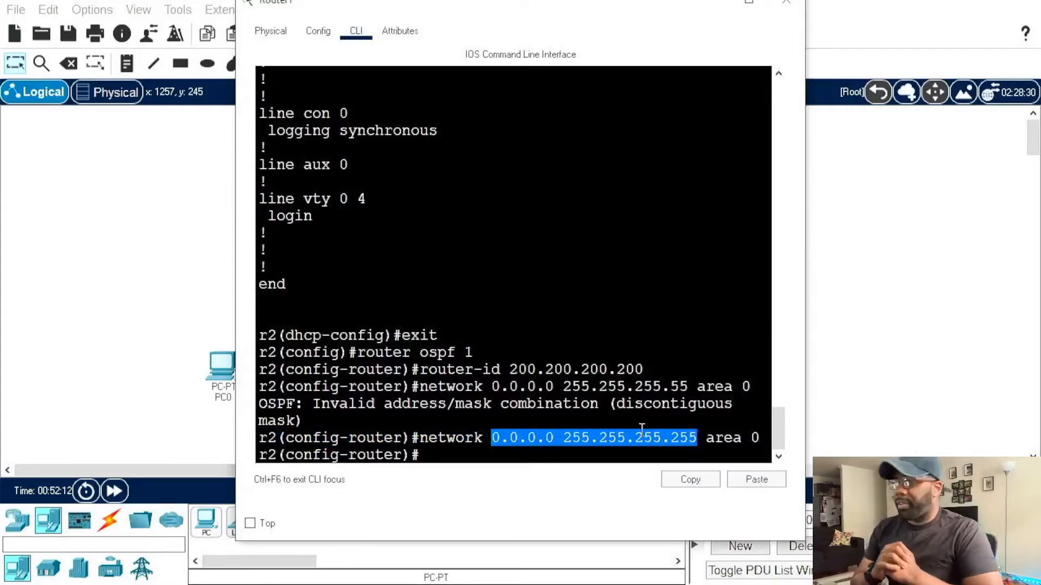
{"action": "left_click", "coordinate": [575, 391]}
{"action": "left_click_drag", "start_coordinate": [493, 437], "coordinate": [679, 453]}
{"action": "left_click", "coordinate": [574, 447]}
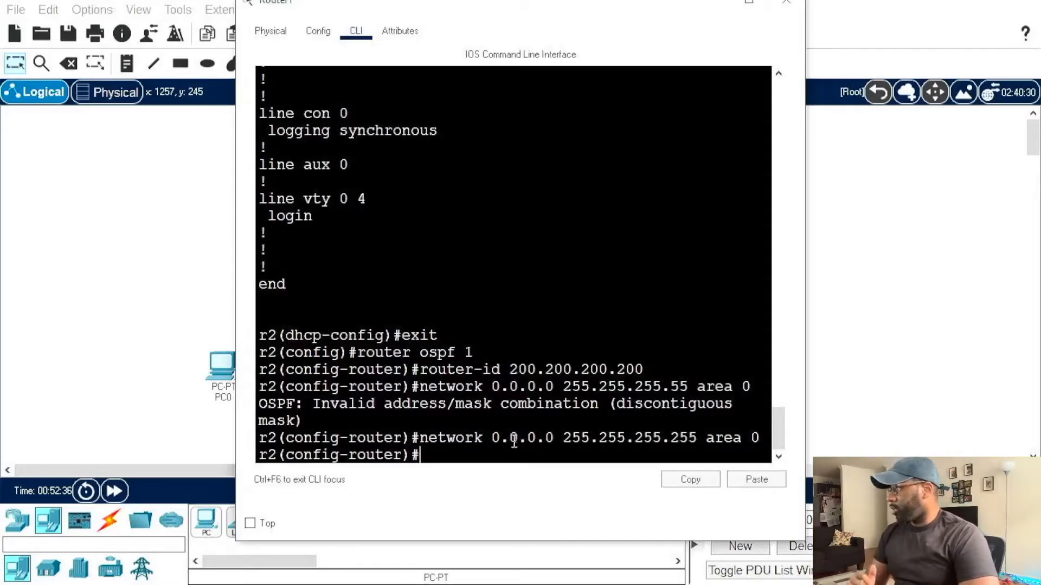
{"action": "left_click_drag", "start_coordinate": [492, 438], "coordinate": [696, 436]}
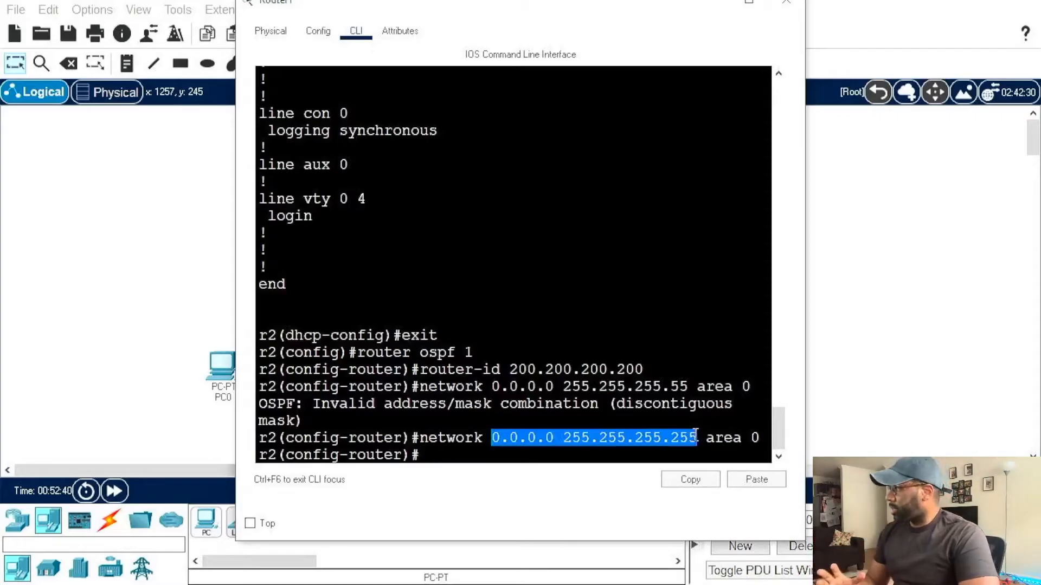
{"action": "left_click", "coordinate": [649, 452]}
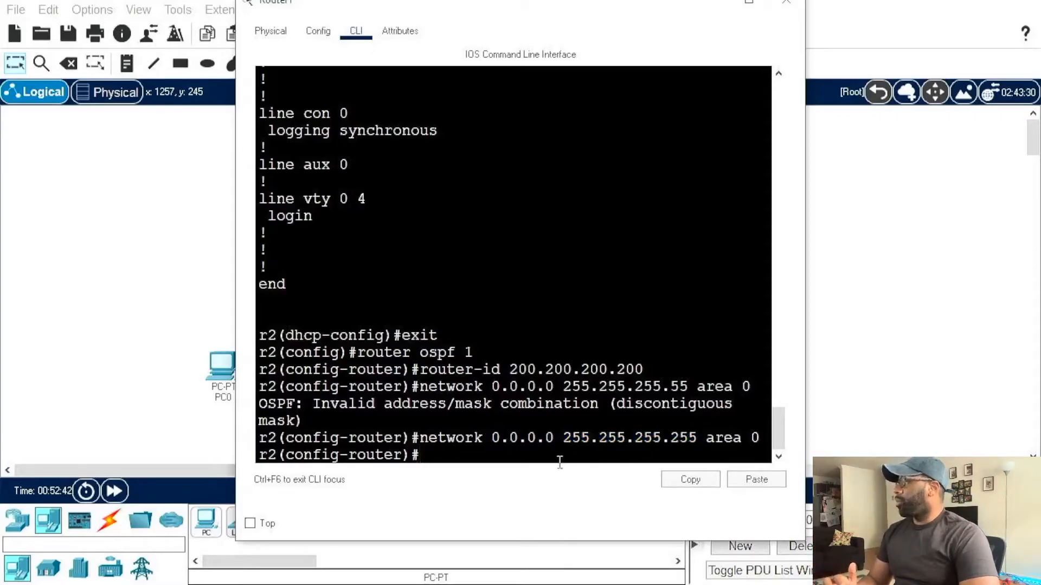
Step: Make g0/1 a passive OSPF interface on r2 and return to global configuration mode
{"action": "type", "text": "p"}
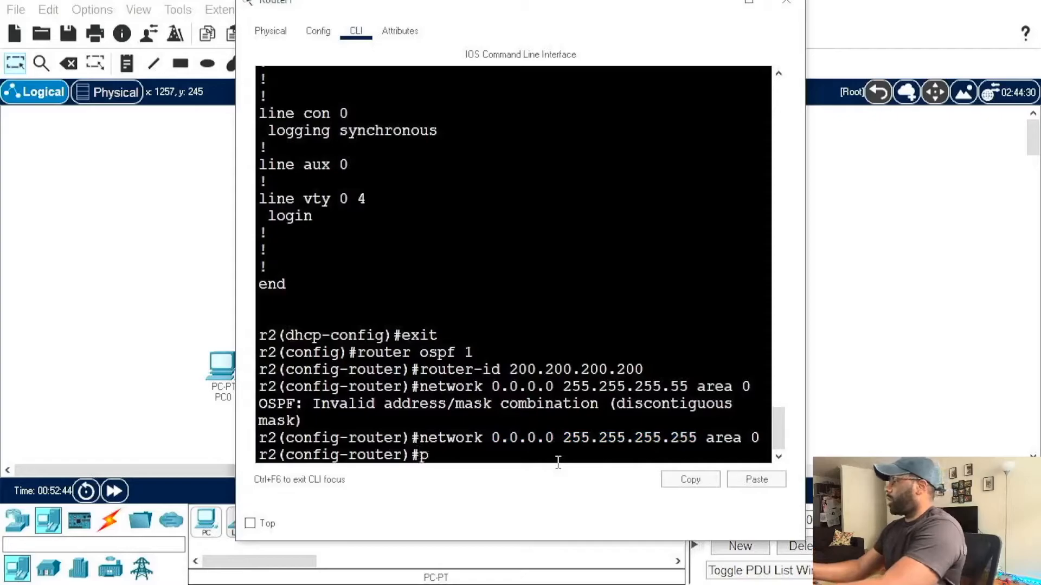
{"action": "type", "text": "assive-inter"}
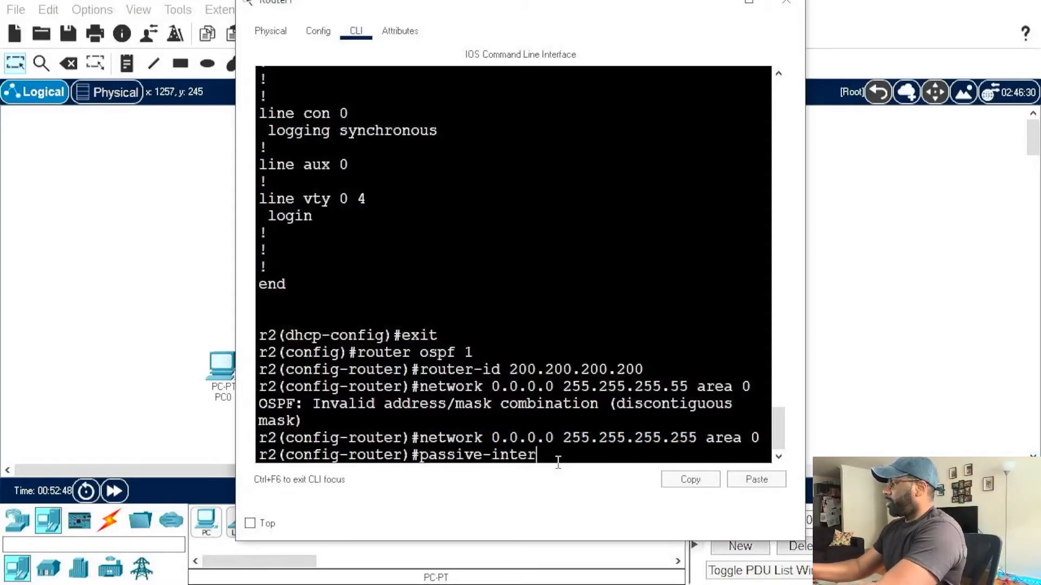
{"action": "type", "text": "face g0/1"}
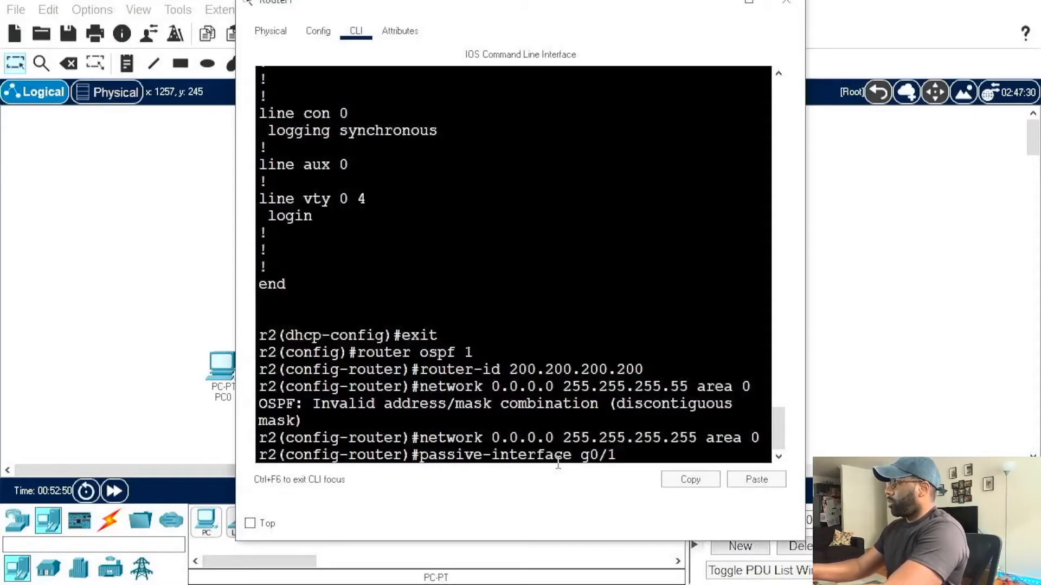
{"action": "key", "text": "Return"}
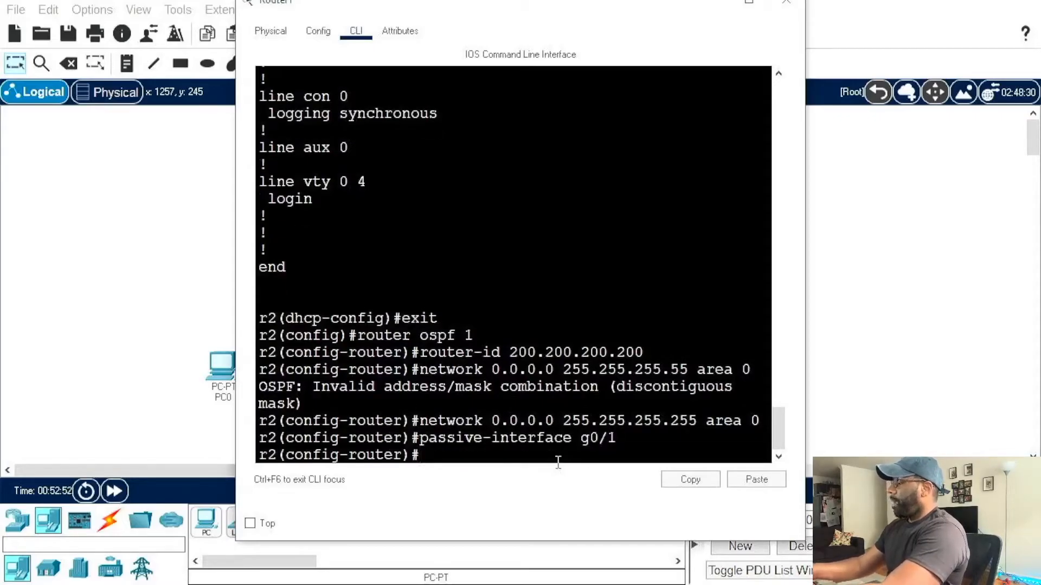
{"action": "type", "text": "exit"}
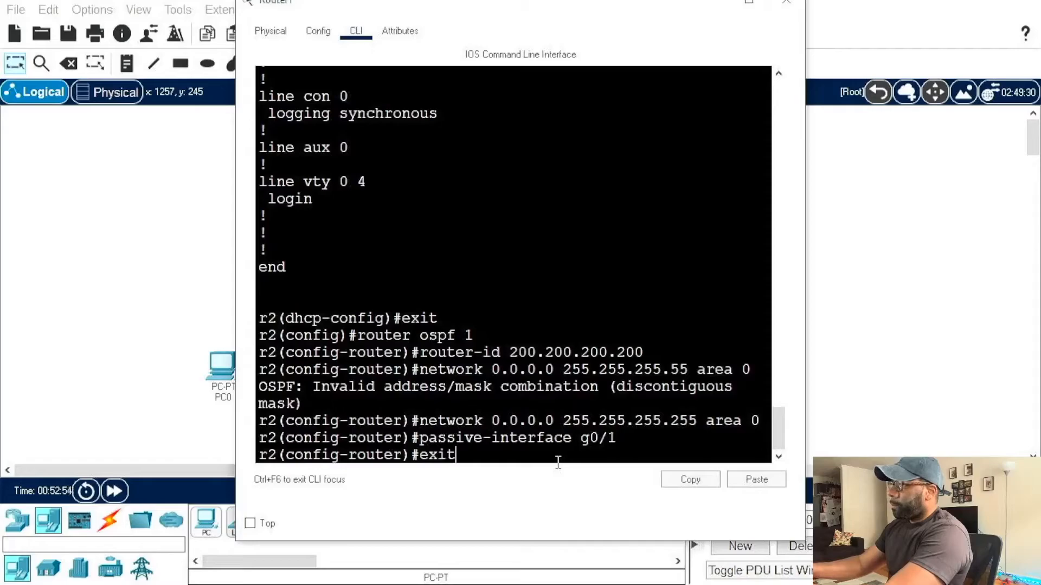
{"action": "key", "text": "Return"}
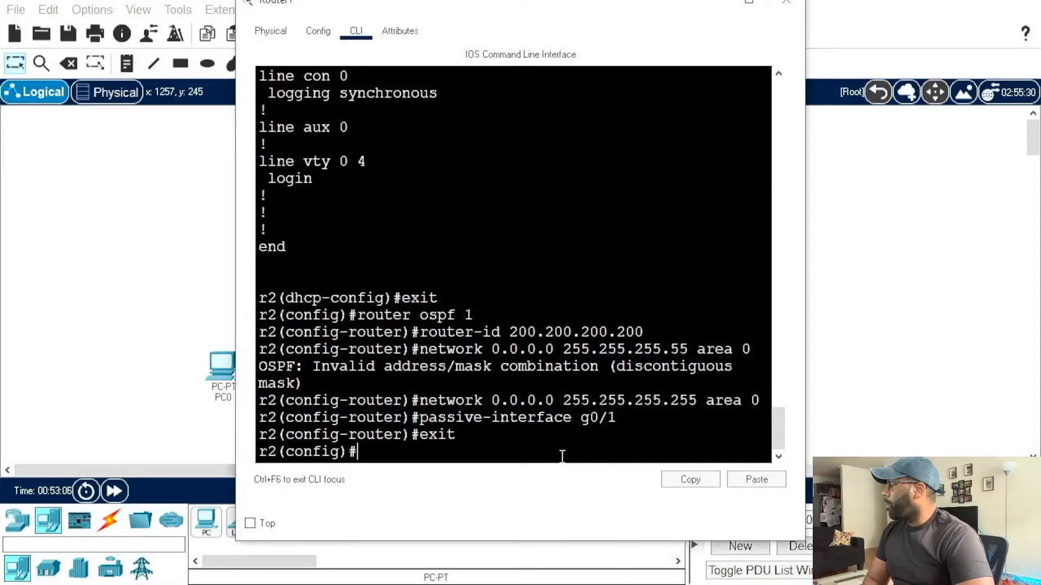
Step: Clear the Router1 window off the topology workspace and display the available connection cables
{"action": "left_click_drag", "start_coordinate": [500, 8], "coordinate": [632, 47]}
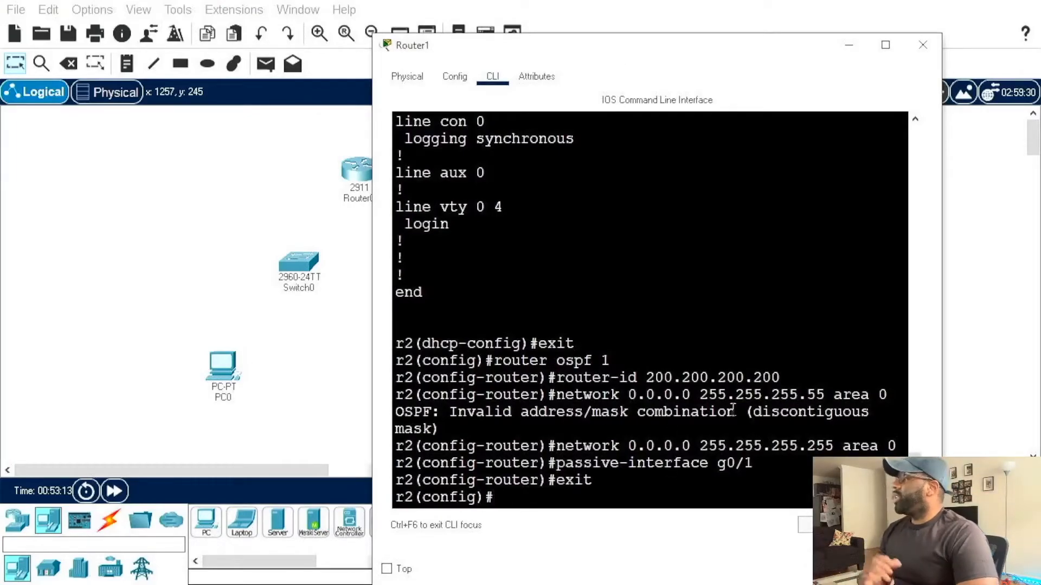
{"action": "left_click_drag", "start_coordinate": [630, 47], "coordinate": [783, 28]}
{"action": "left_click", "coordinate": [372, 417]}
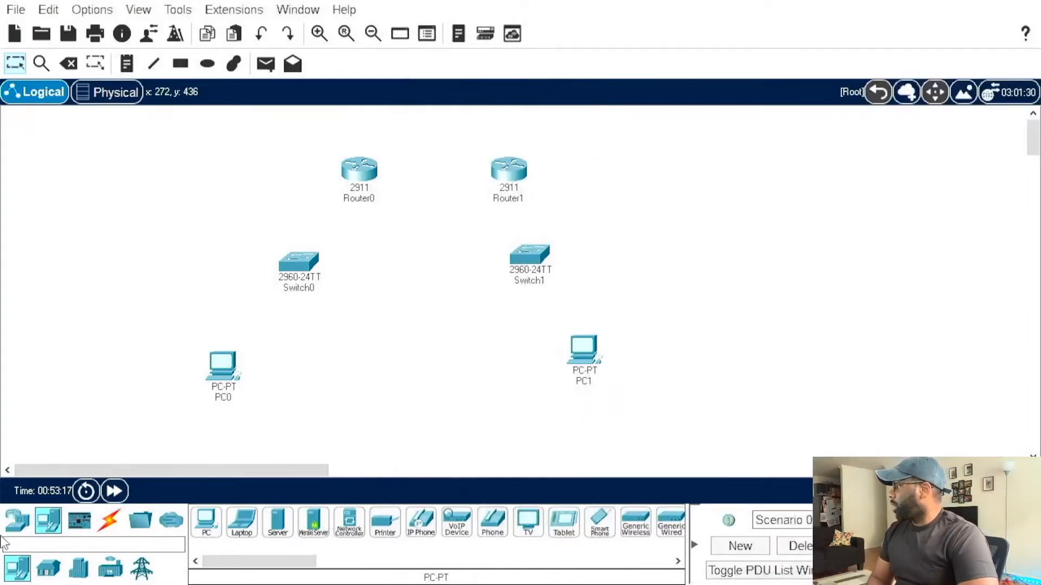
{"action": "left_click", "coordinate": [109, 521]}
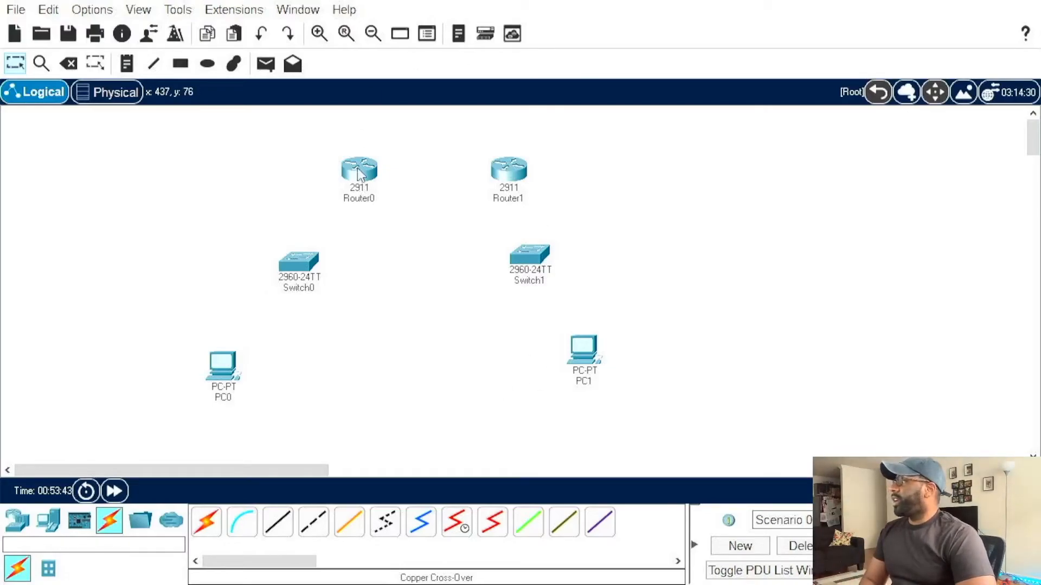
Step: Connect Router0's GigabitEthernet0/0 to Router1's GigabitEthernet0/0 with a copper cross-over cable
{"action": "left_click_drag", "start_coordinate": [276, 128], "coordinate": [564, 215]}
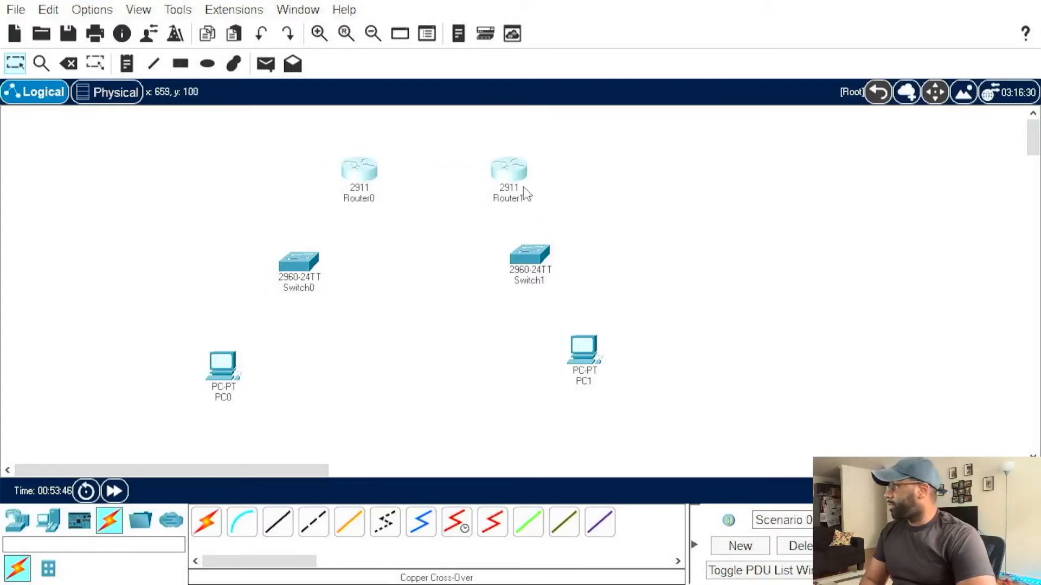
{"action": "left_click", "coordinate": [349, 522]}
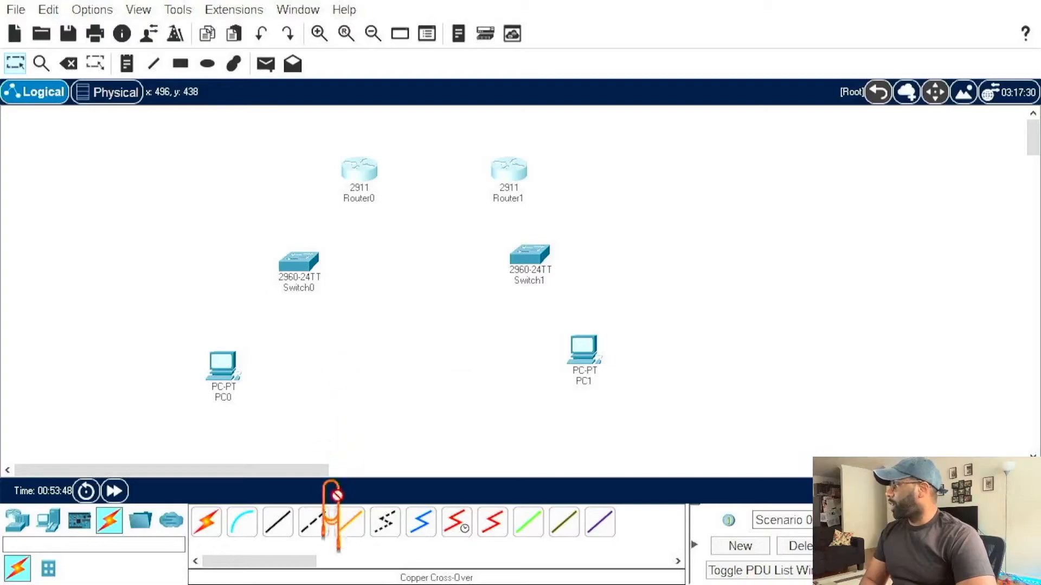
{"action": "left_click", "coordinate": [374, 184]}
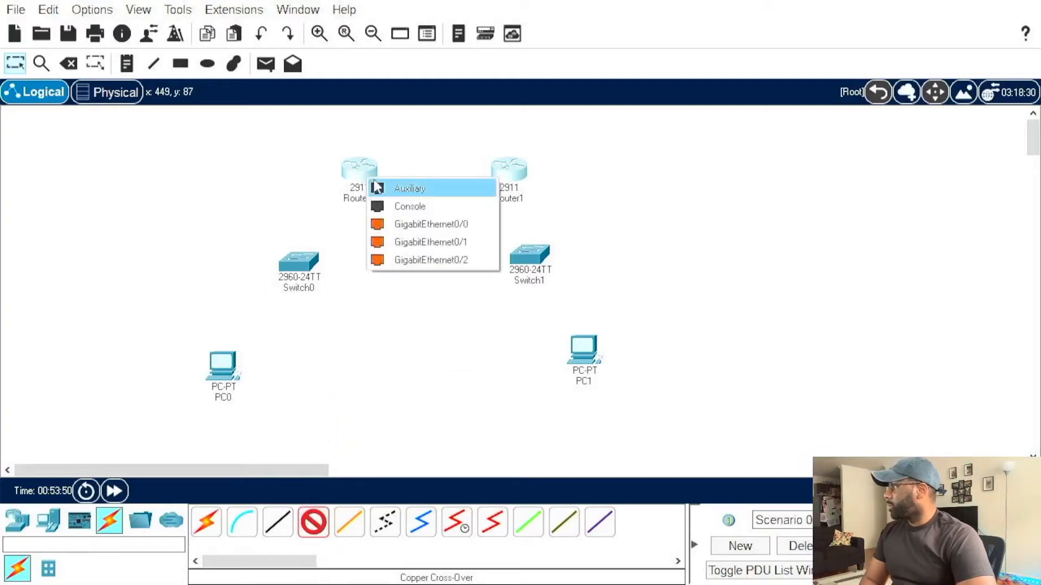
{"action": "left_click", "coordinate": [423, 224]}
{"action": "left_click", "coordinate": [509, 169]}
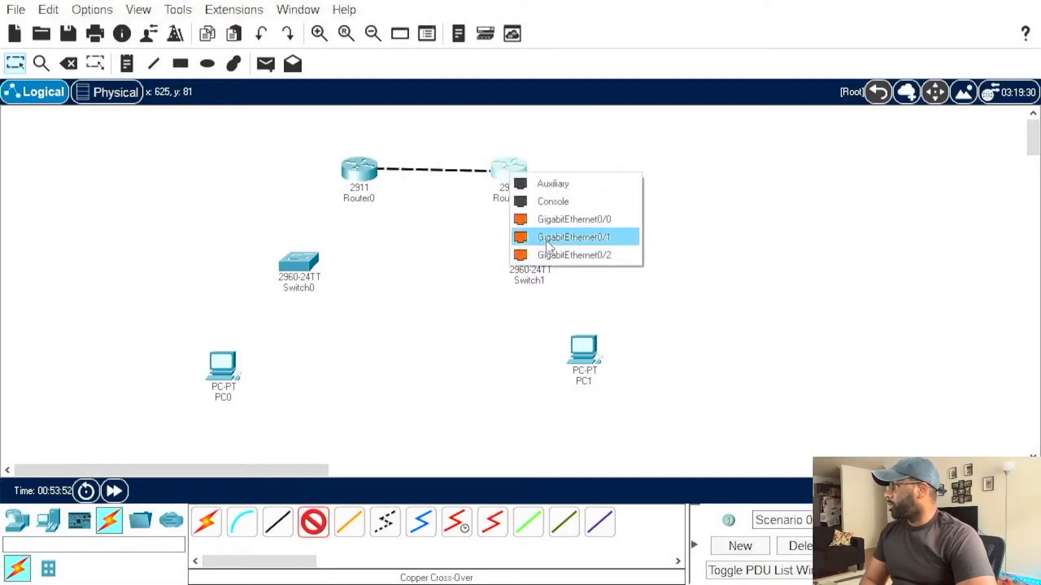
{"action": "left_click", "coordinate": [547, 242]}
Step: Check Router1's command line for interface status messages and clear its window off the topology workspace
{"action": "left_click", "coordinate": [508, 173]}
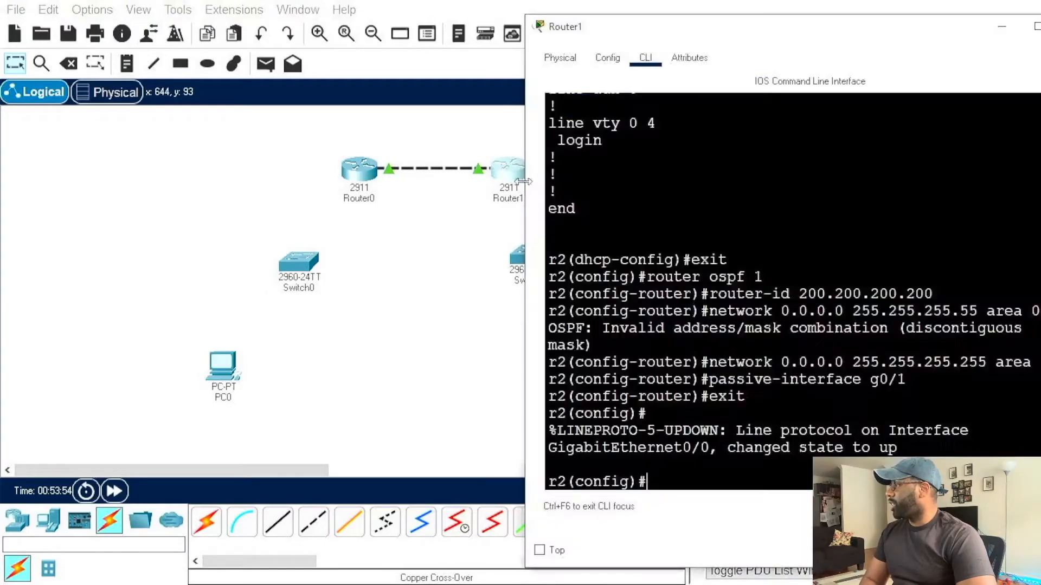
{"action": "left_click_drag", "start_coordinate": [791, 26], "coordinate": [524, 38]}
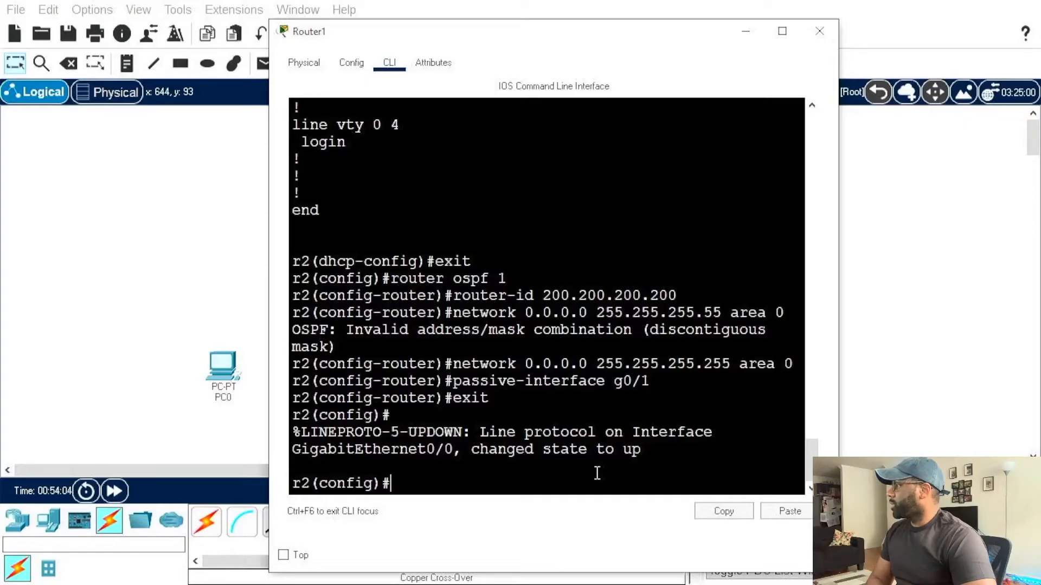
{"action": "left_click_drag", "start_coordinate": [561, 42], "coordinate": [455, 55]}
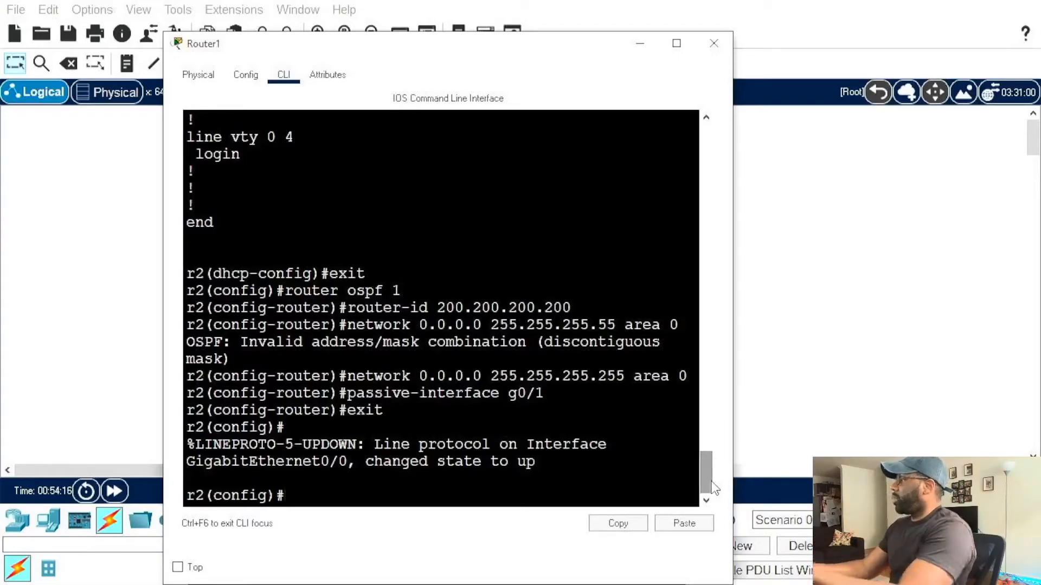
{"action": "left_click", "coordinate": [640, 43]}
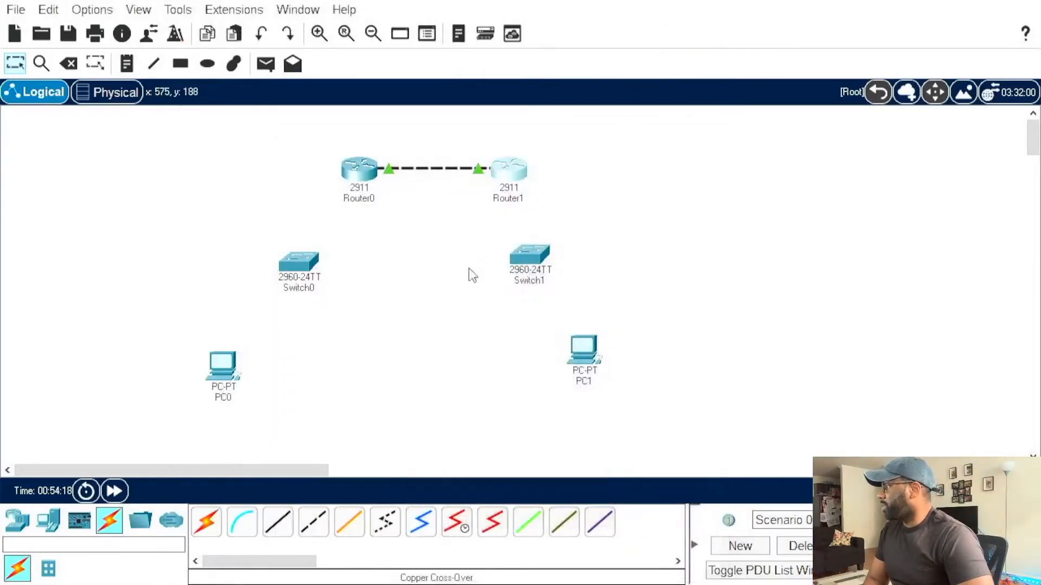
Step: Connect Switch0's GigabitEthernet0/1 to Router0's GigabitEthernet0/1 with a copper straight-through cable
{"action": "left_click", "coordinate": [278, 523]}
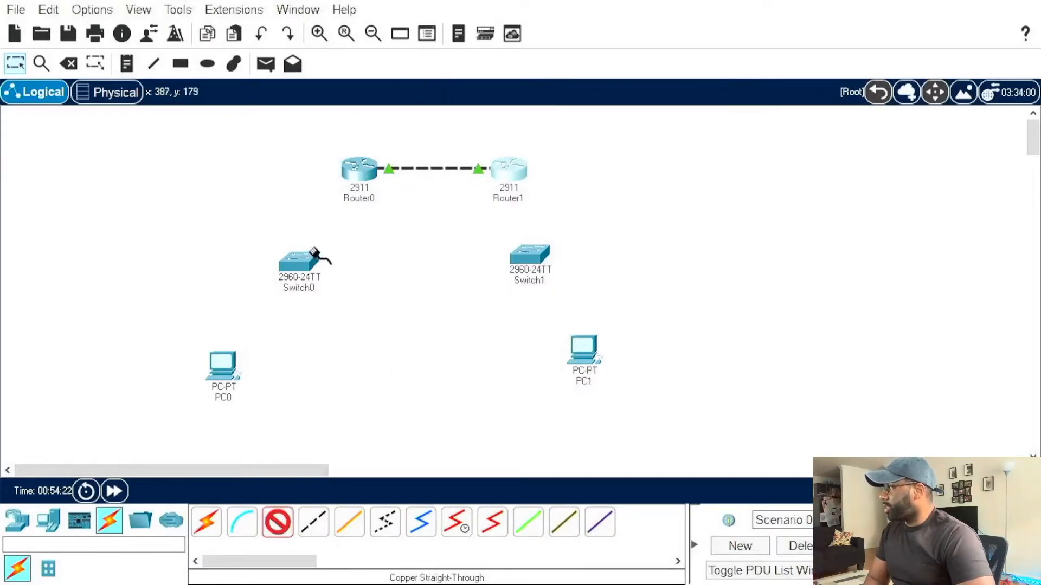
{"action": "left_click", "coordinate": [314, 252]}
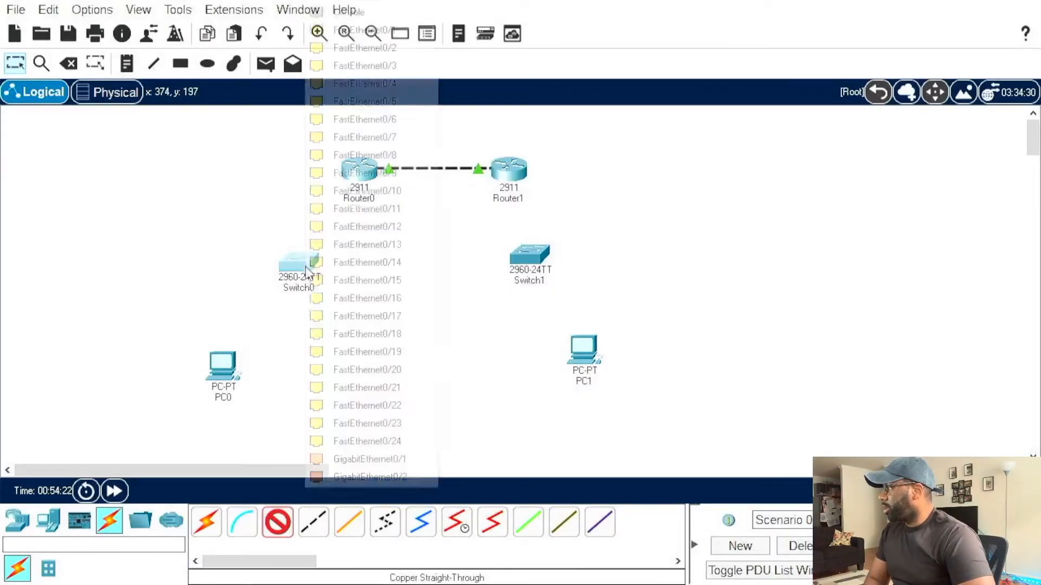
{"action": "left_click", "coordinate": [401, 459]}
{"action": "left_click", "coordinate": [359, 168]}
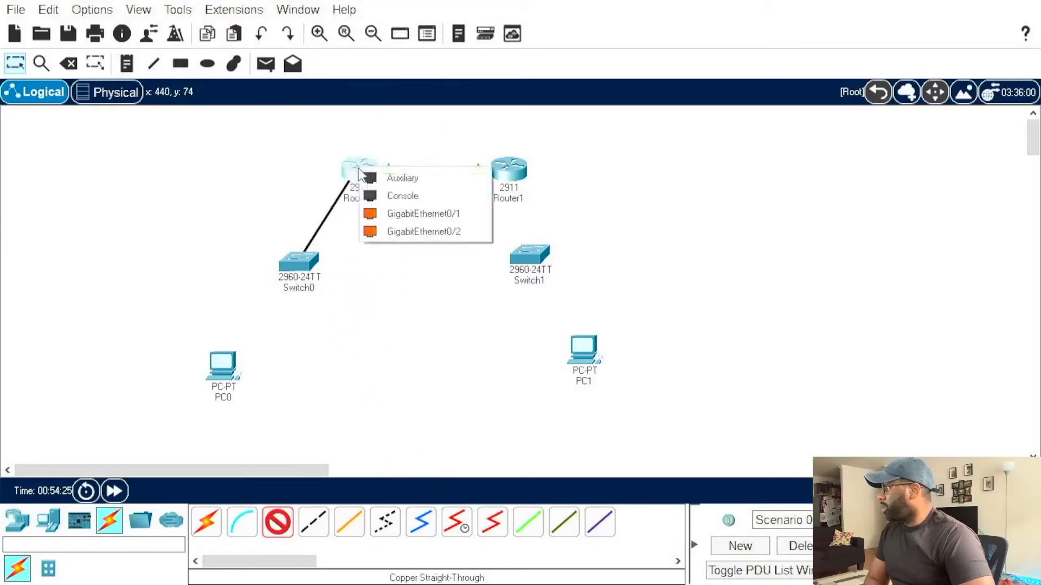
{"action": "left_click", "coordinate": [388, 217]}
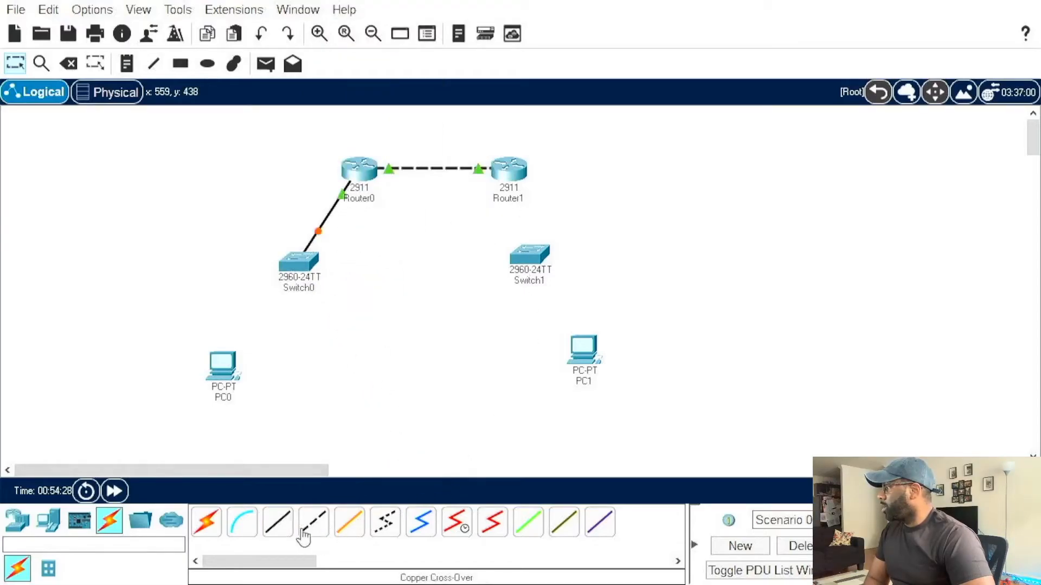
Step: Connect Switch1's GigabitEthernet0/1 to Router1's GigabitEthernet0/1 with a copper straight-through cable
{"action": "left_click", "coordinate": [277, 522]}
{"action": "left_click", "coordinate": [529, 252]}
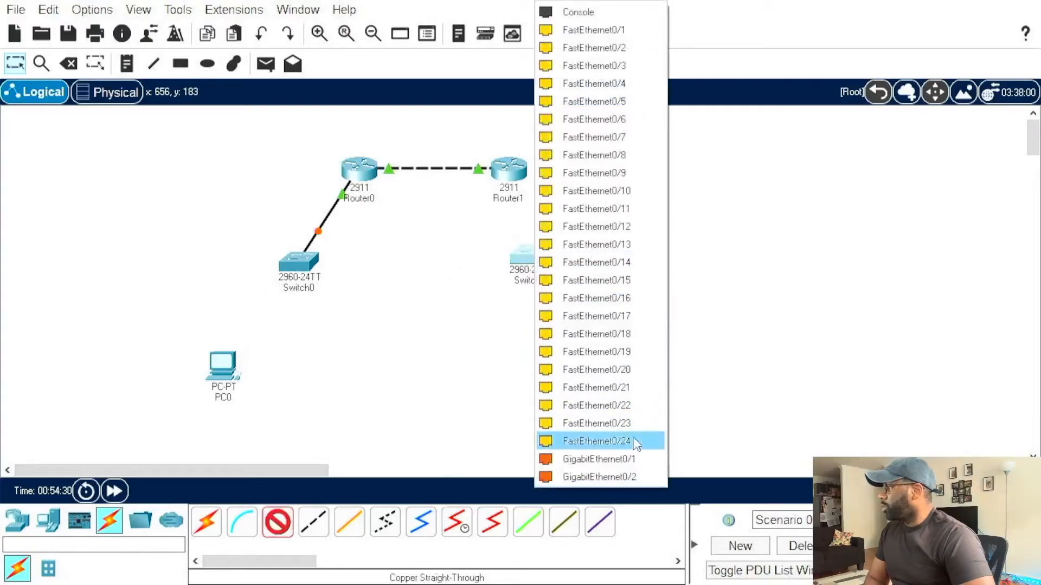
{"action": "left_click", "coordinate": [636, 444]}
{"action": "left_click", "coordinate": [510, 171]}
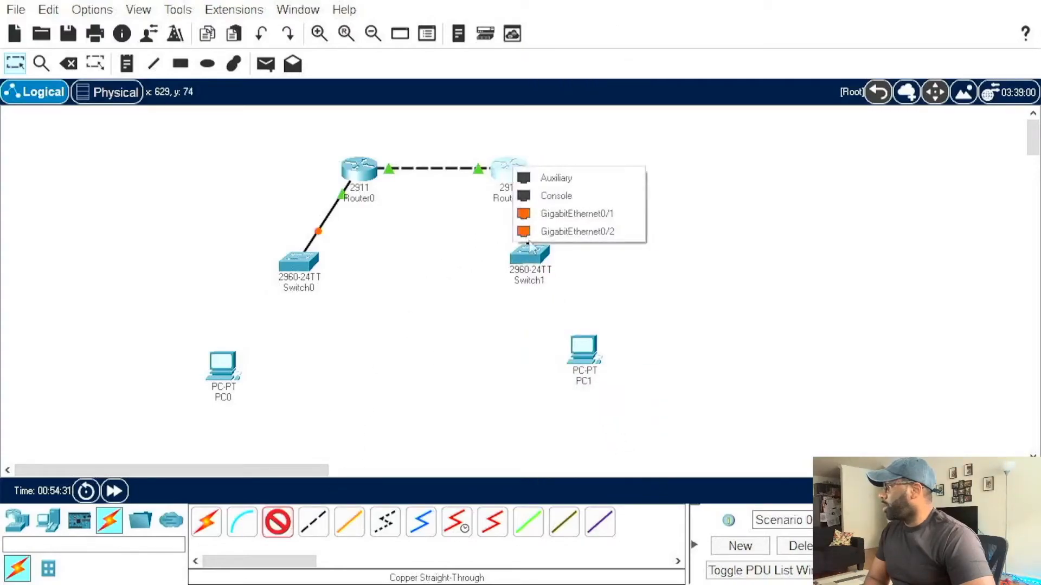
{"action": "left_click", "coordinate": [529, 214]}
Step: Connect PC0's FastEthernet0 to Switch0's FastEthernet0/1 with a copper straight-through cable
{"action": "left_click", "coordinate": [277, 522]}
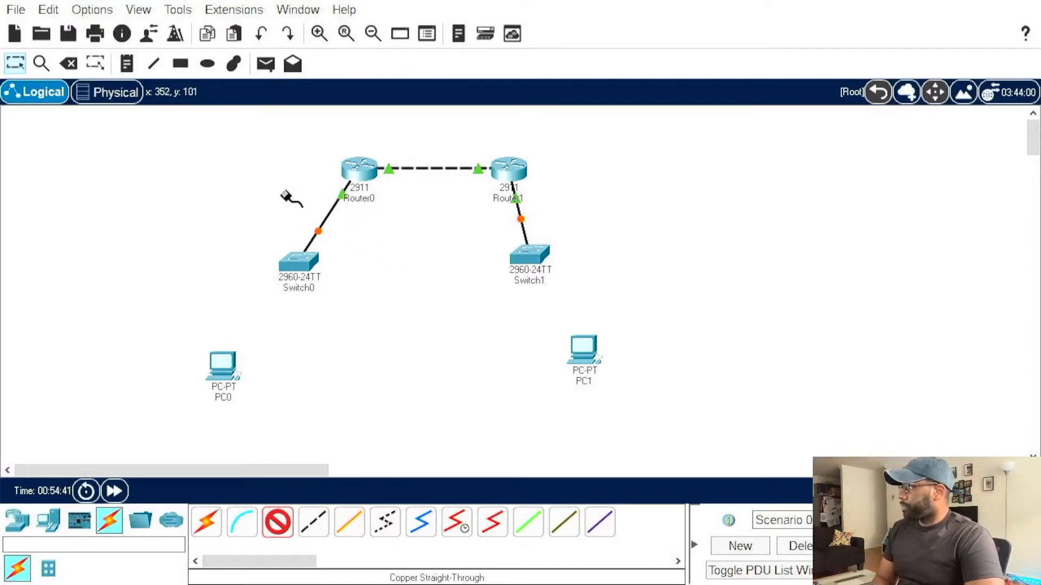
{"action": "left_click", "coordinate": [226, 370]}
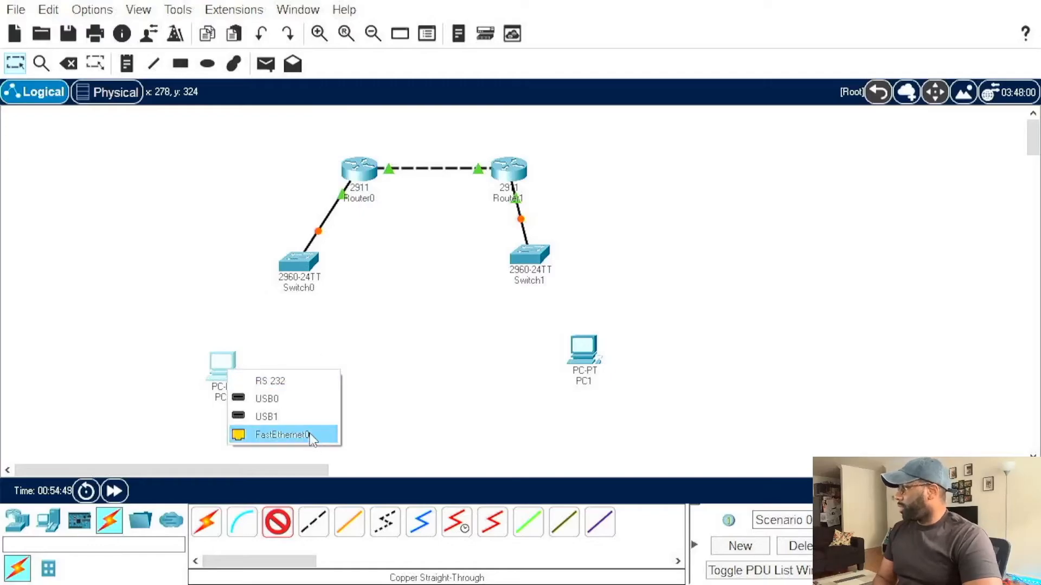
{"action": "left_click", "coordinate": [281, 434]}
{"action": "left_click", "coordinate": [297, 265]}
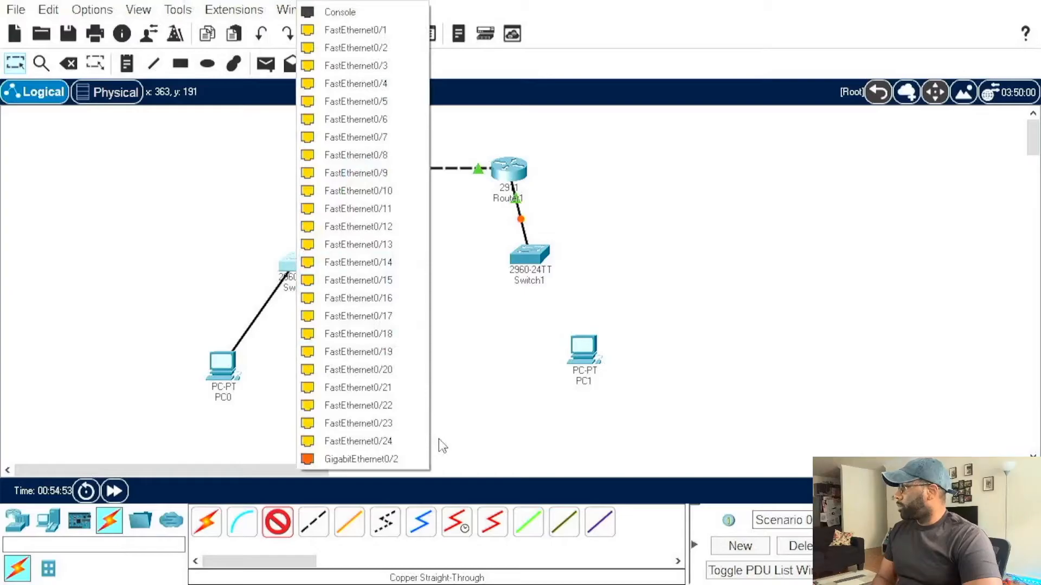
{"action": "left_click", "coordinate": [356, 29]}
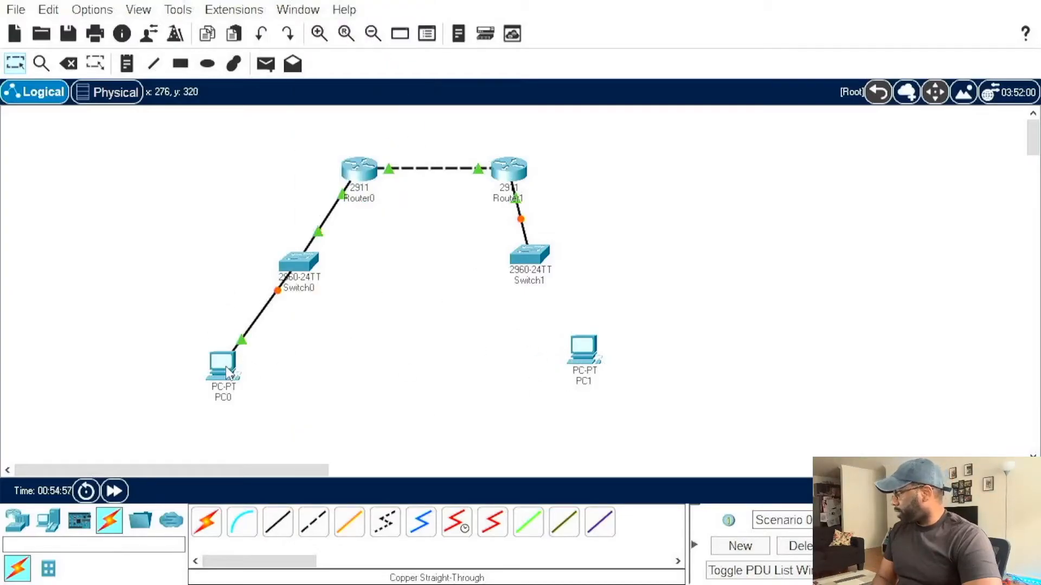
Step: Connect PC1's FastEthernet0 to Switch1's FastEthernet0/1 with a copper straight-through cable
{"action": "mouse_move", "coordinate": [228, 372]}
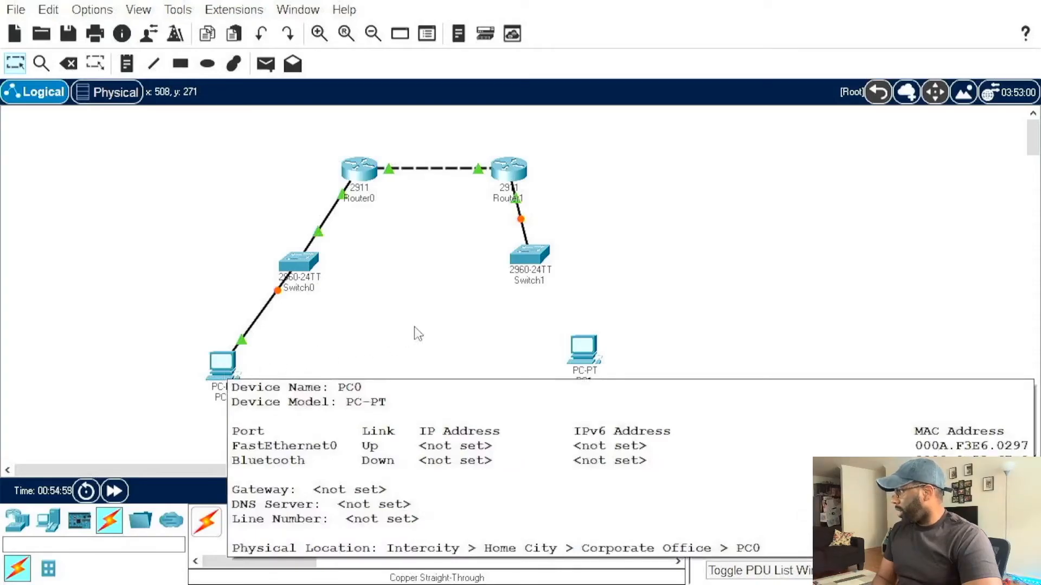
{"action": "left_click", "coordinate": [594, 357]}
{"action": "left_click", "coordinate": [640, 419]}
{"action": "left_click", "coordinate": [531, 257]}
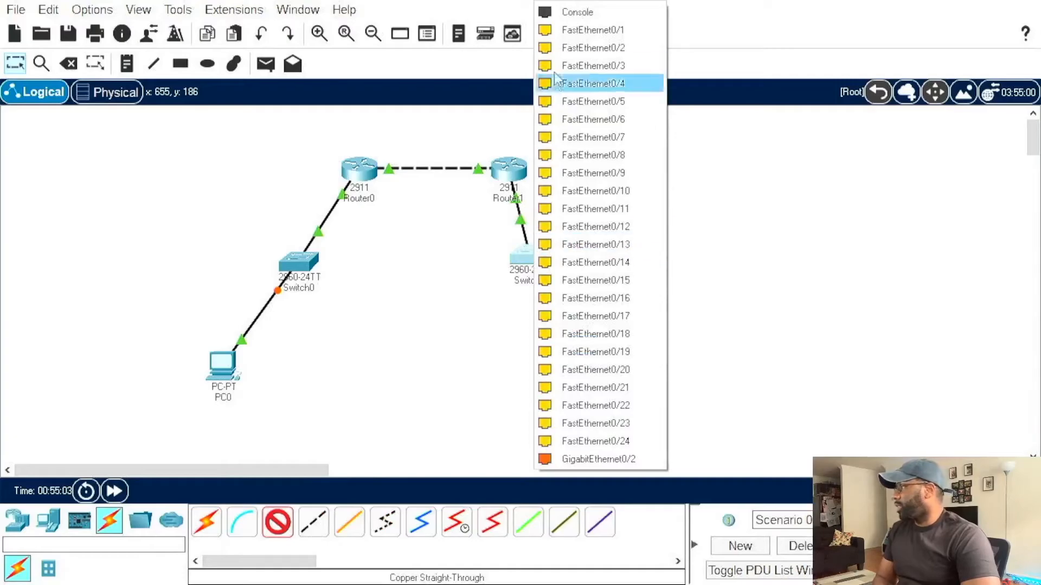
{"action": "left_click", "coordinate": [569, 30]}
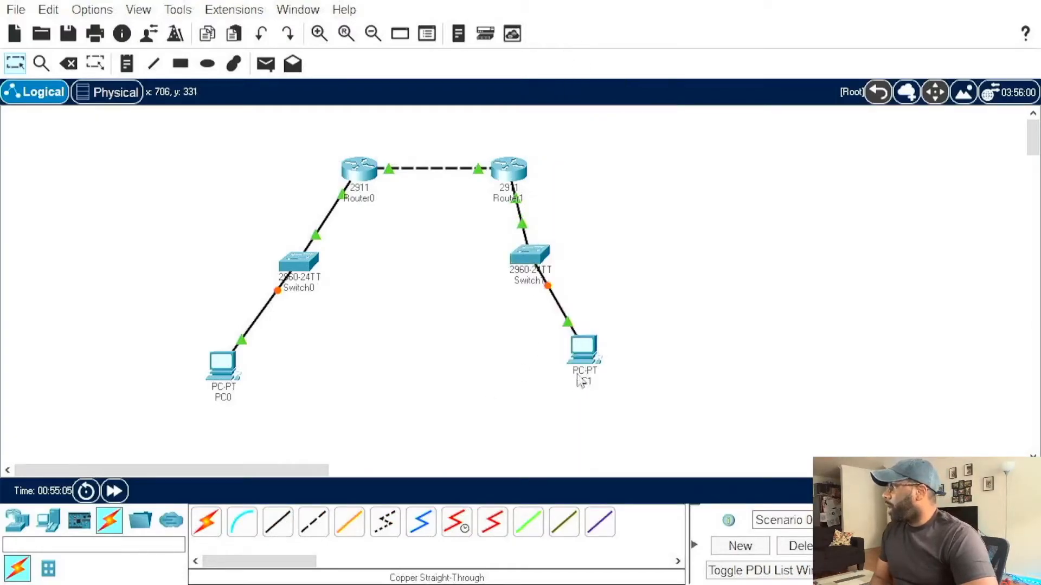
Step: Move PC1 slightly lower and closer to directly beneath Switch1, and check the port labels on the router link
{"action": "left_click_drag", "start_coordinate": [596, 360], "coordinate": [590, 369]}
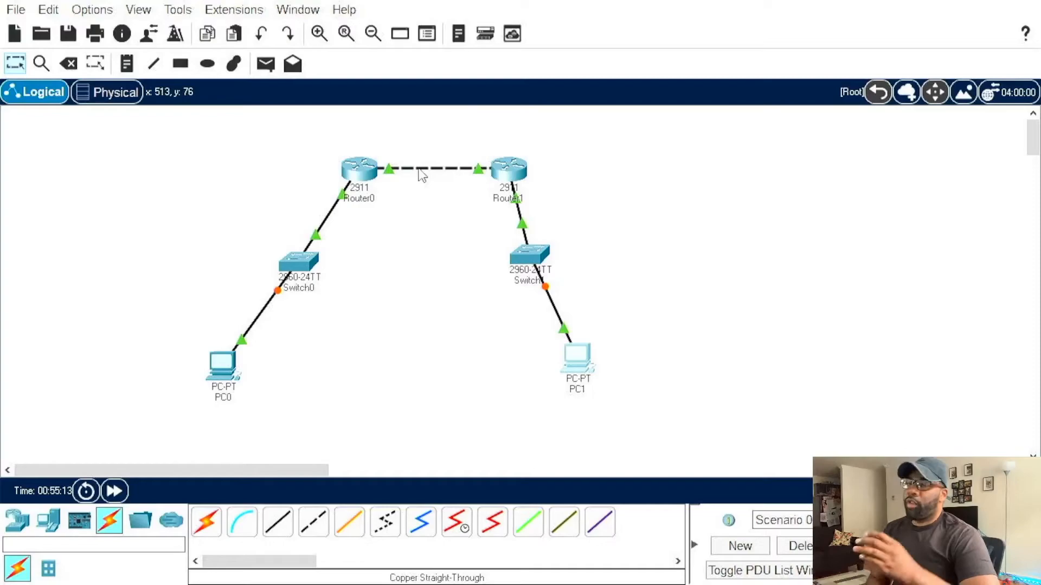
{"action": "mouse_move", "coordinate": [423, 175]}
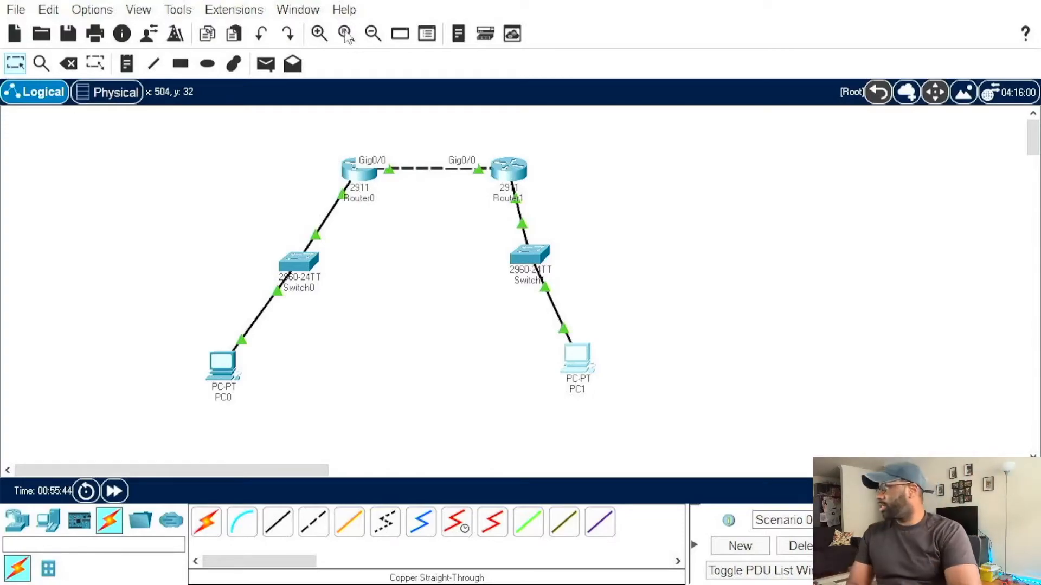
{"action": "left_click_drag", "start_coordinate": [577, 366], "coordinate": [569, 380]}
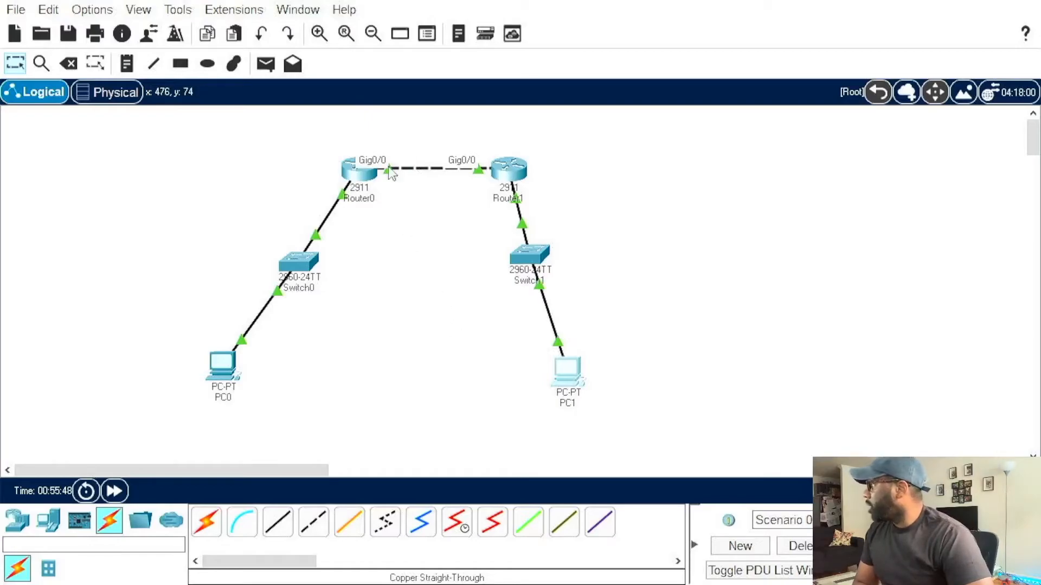
Step: Open Router0's command line and highlight the complete OSPF adjacency change message
{"action": "left_click", "coordinate": [360, 178]}
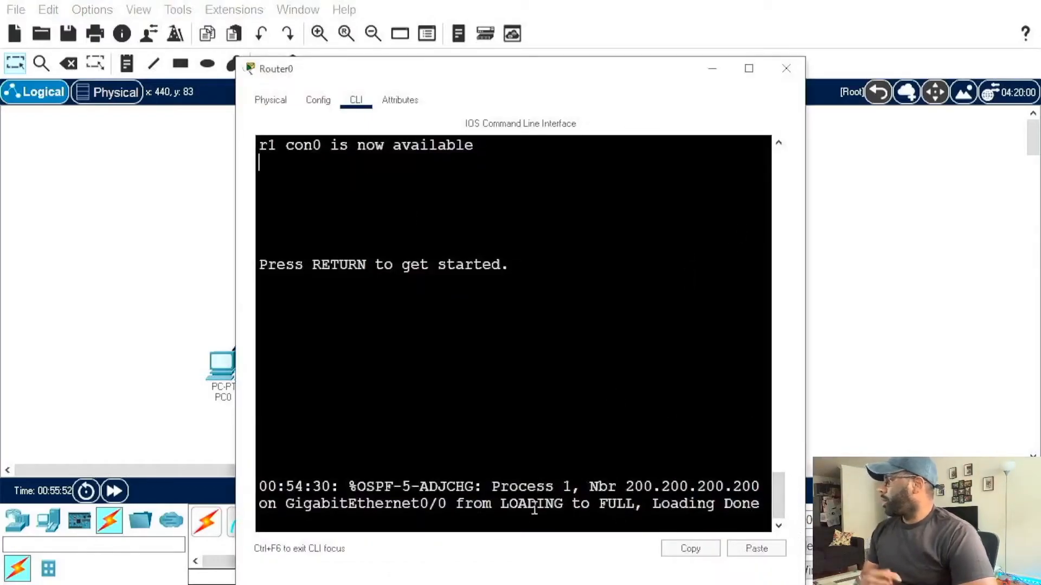
{"action": "left_click_drag", "start_coordinate": [462, 76], "coordinate": [401, 29]}
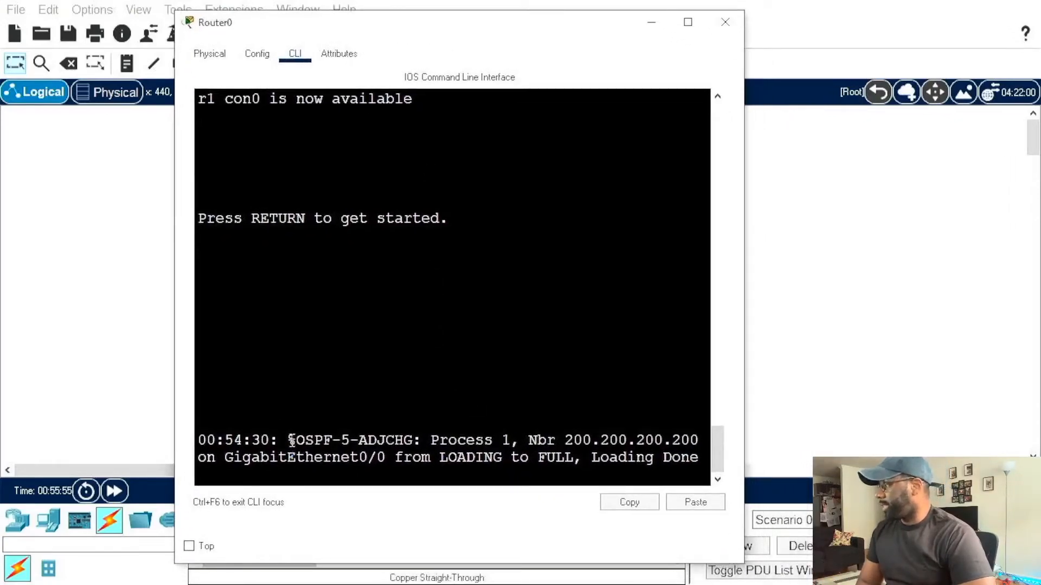
{"action": "left_click_drag", "start_coordinate": [201, 439], "coordinate": [699, 458]}
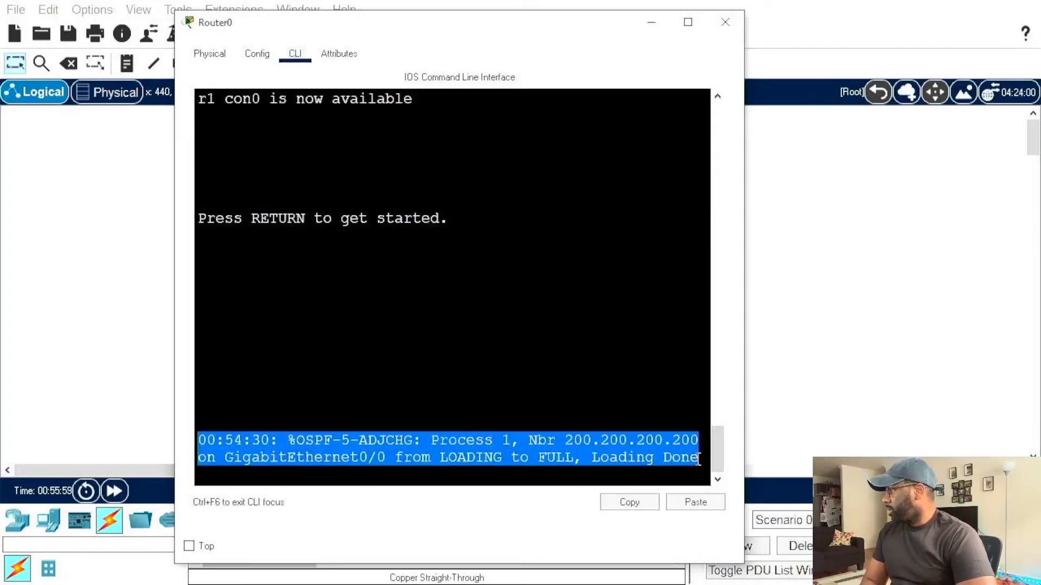
{"action": "left_click", "coordinate": [558, 391]}
{"action": "left_click_drag", "start_coordinate": [202, 437], "coordinate": [699, 458]}
{"action": "left_click", "coordinate": [403, 420]}
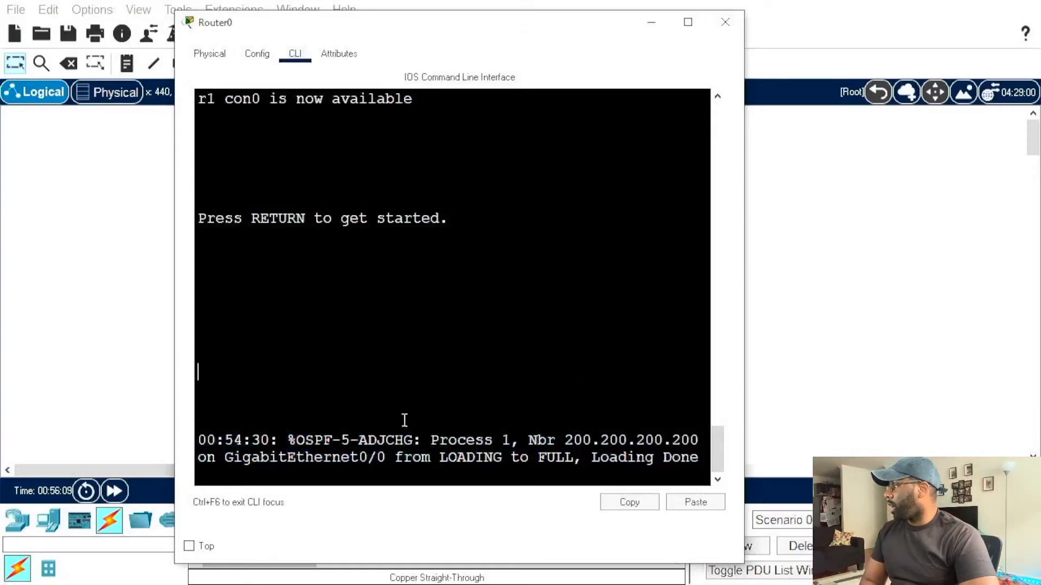
Step: Examine the protocol name, severity number and timestamp in Router0's OSPF message, and clear the Router0 window off the workspace
{"action": "left_click_drag", "start_coordinate": [206, 441], "coordinate": [341, 457]}
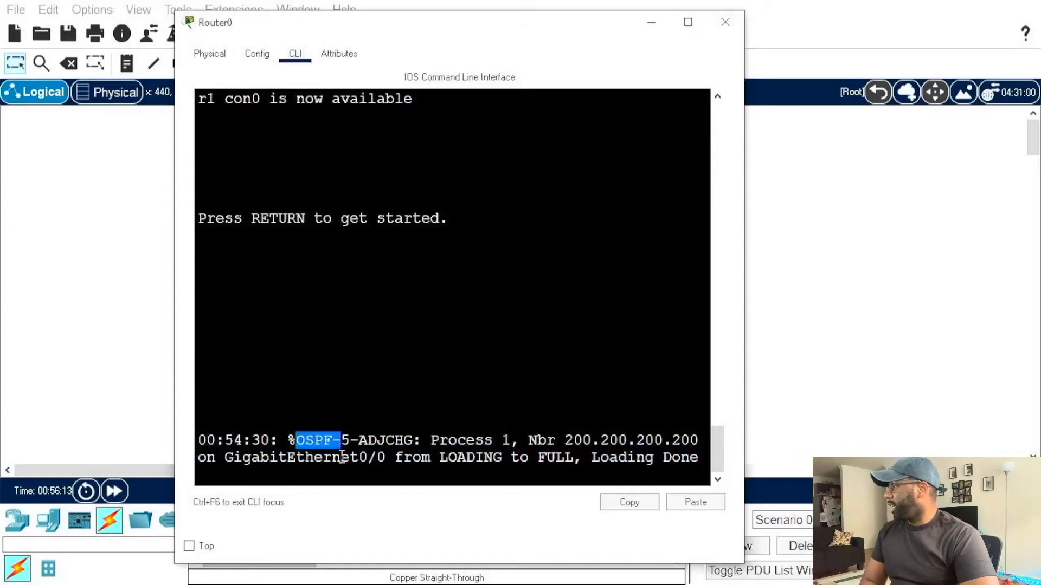
{"action": "double_click", "coordinate": [350, 438]}
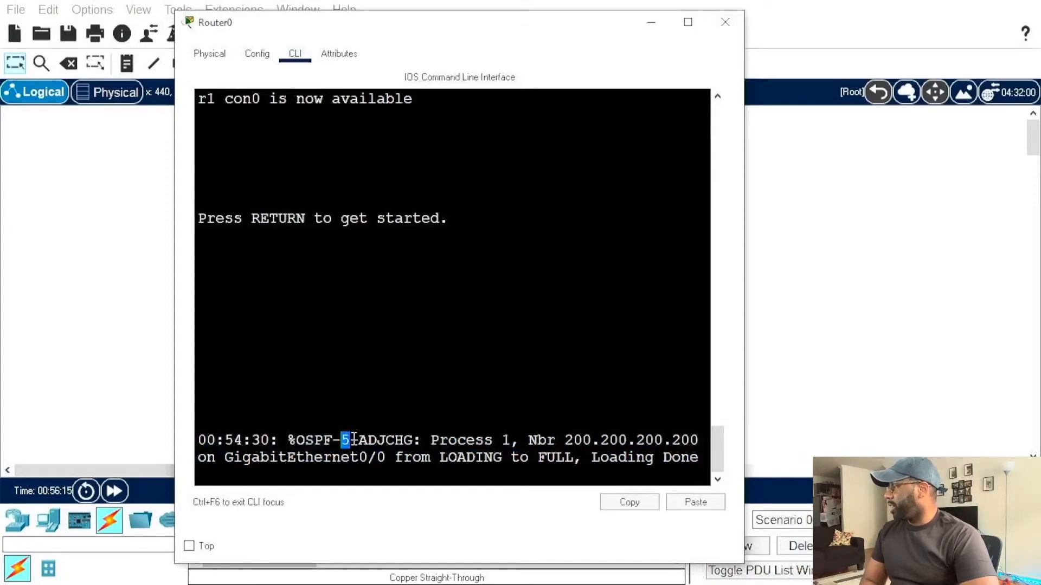
{"action": "mouse_move", "coordinate": [358, 438]}
{"action": "left_mouse_down"}
{"action": "mouse_move", "coordinate": [367, 440]}
{"action": "mouse_move", "coordinate": [345, 440]}
{"action": "mouse_move", "coordinate": [359, 440]}
{"action": "left_mouse_up"}
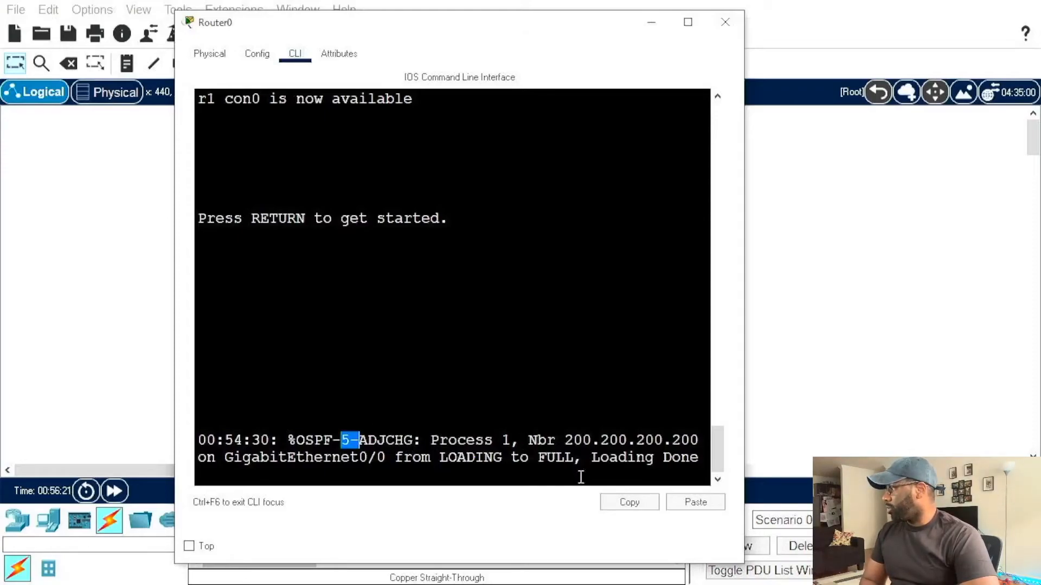
{"action": "left_click", "coordinate": [668, 426]}
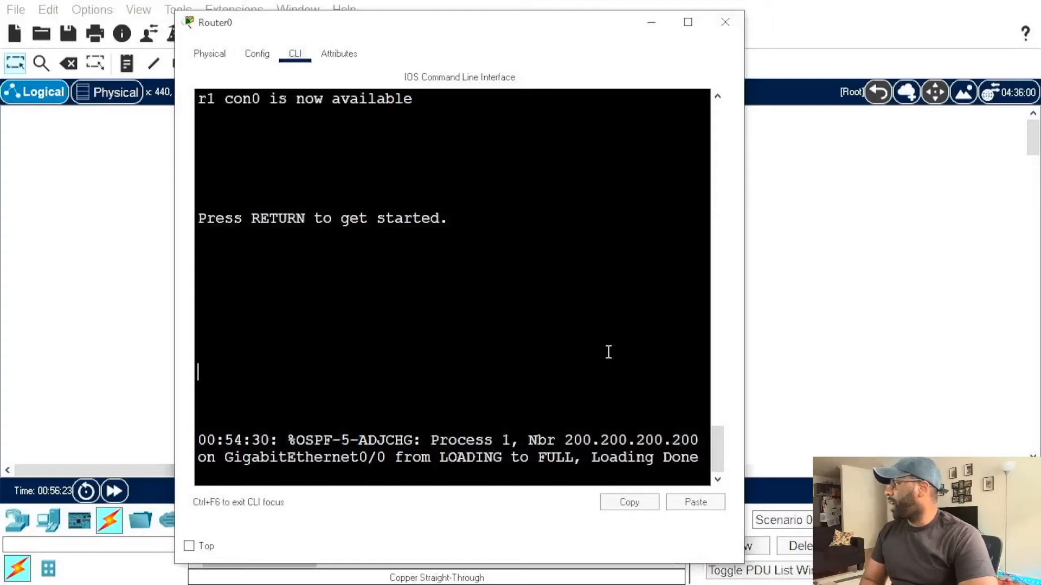
{"action": "left_click_drag", "start_coordinate": [200, 438], "coordinate": [275, 440]}
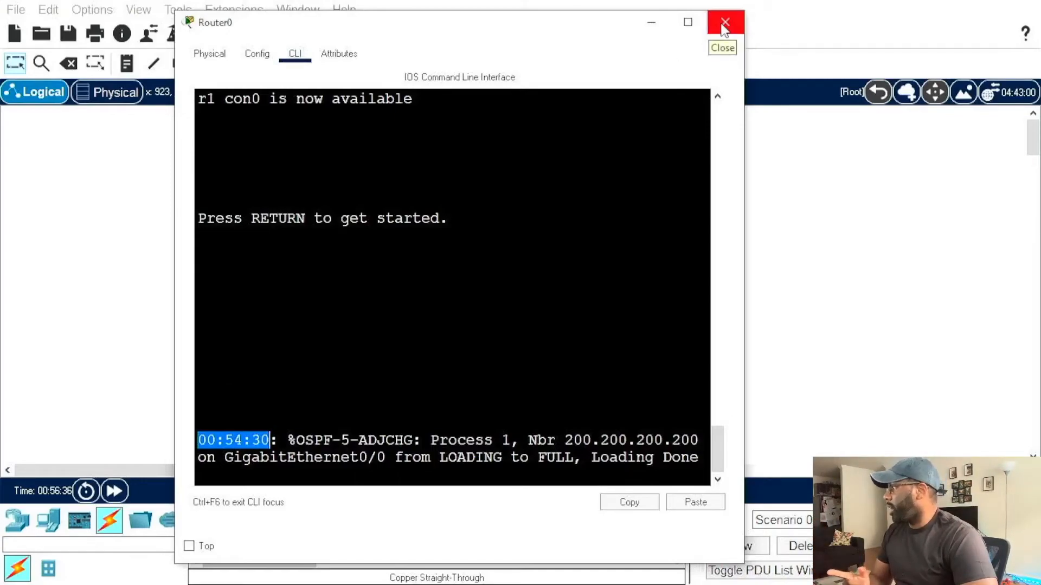
{"action": "left_click", "coordinate": [578, 352]}
{"action": "key", "text": "Return"}
{"action": "key", "text": "Return"}
{"action": "key", "text": "Return"}
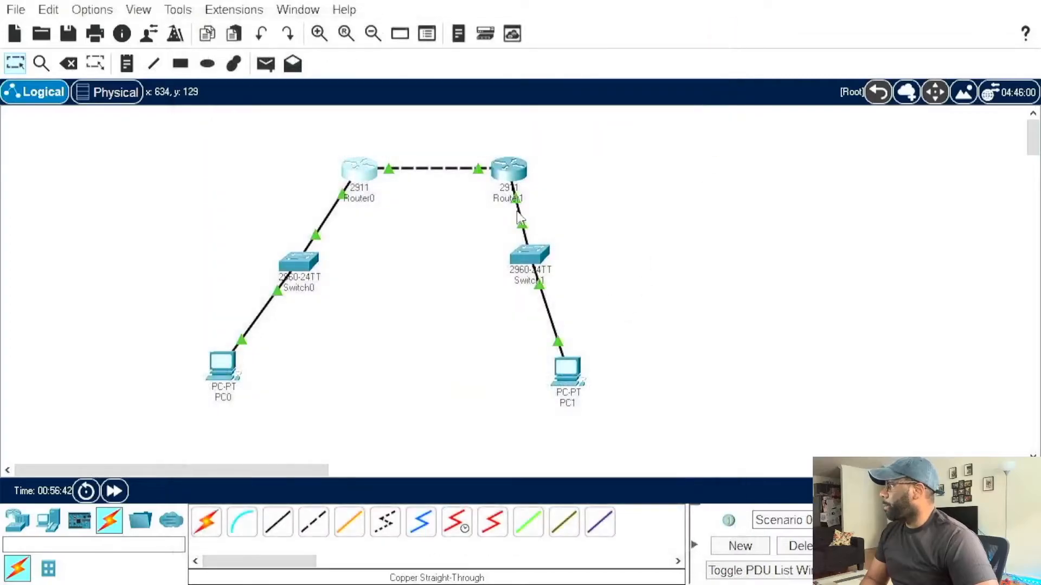
Step: Compare the OSPF adjacency change messages in the command lines of Router1 and Router0, ending on Router1
{"action": "left_click", "coordinate": [509, 169]}
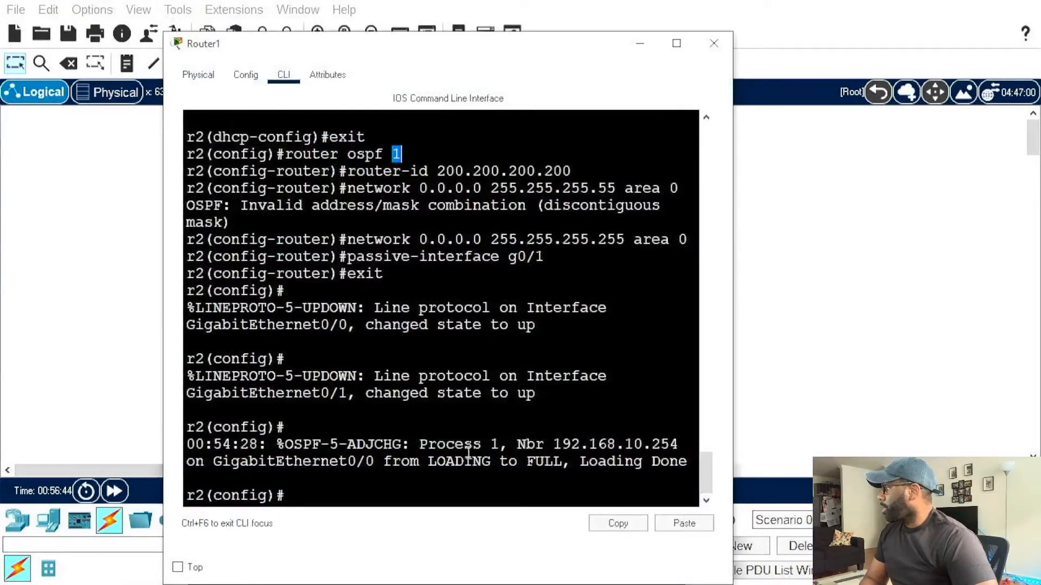
{"action": "left_click", "coordinate": [714, 48]}
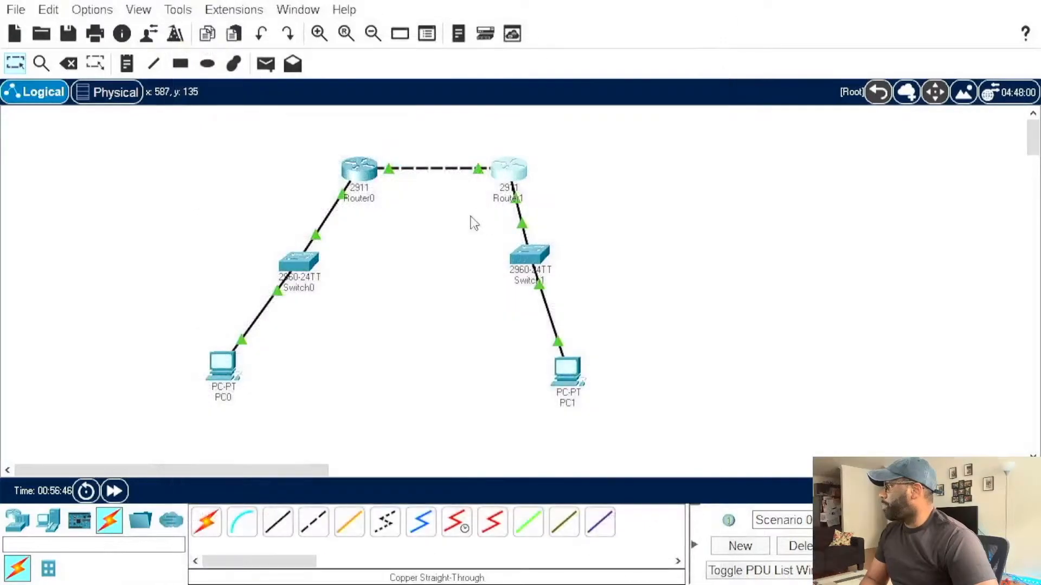
{"action": "left_click", "coordinate": [359, 173]}
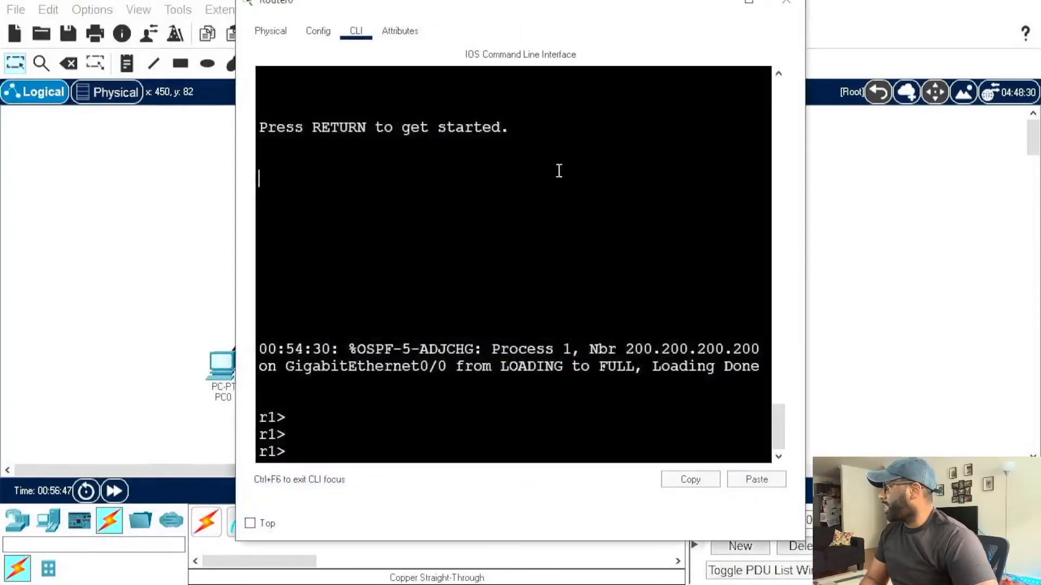
{"action": "left_click", "coordinate": [785, 4]}
{"action": "left_click", "coordinate": [508, 171]}
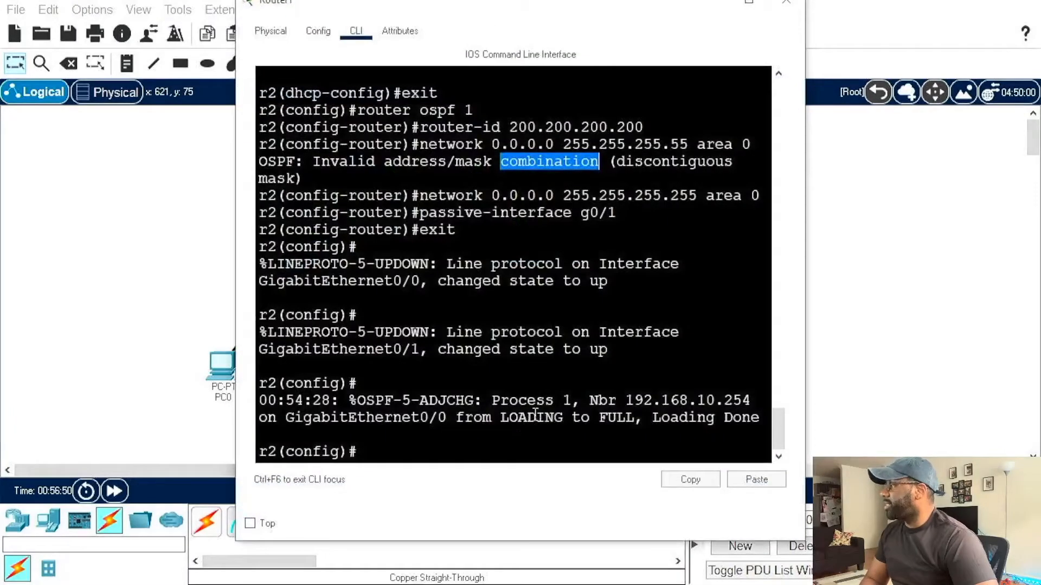
Step: Exit global configuration mode on Router1 and return to a clean privileged prompt
{"action": "left_click", "coordinate": [568, 449]}
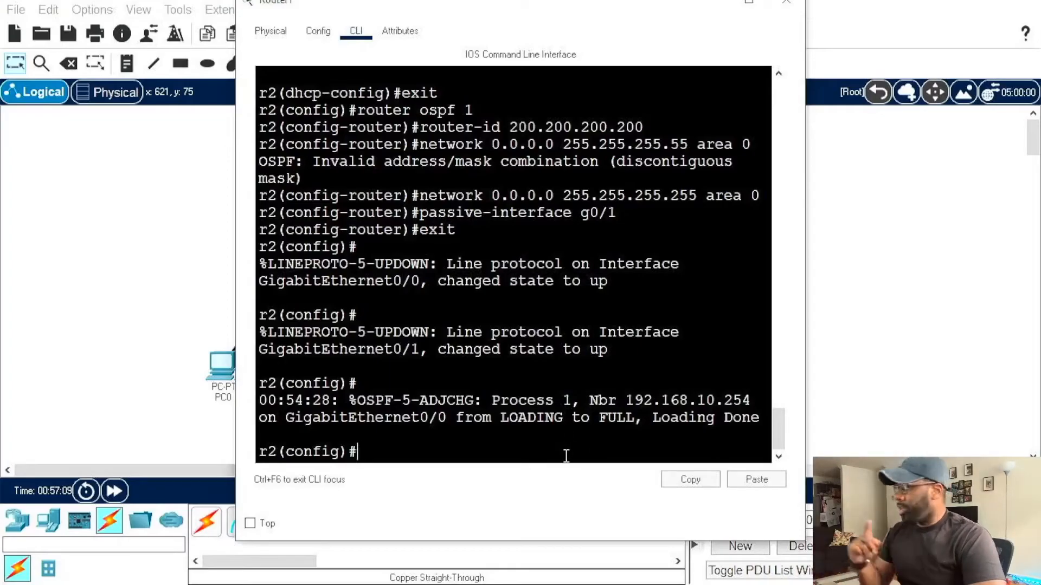
{"action": "type", "text": "exit"}
{"action": "key", "text": "Return"}
{"action": "key", "text": "Return"}
{"action": "key", "text": "Return"}
{"action": "key", "text": "Return"}
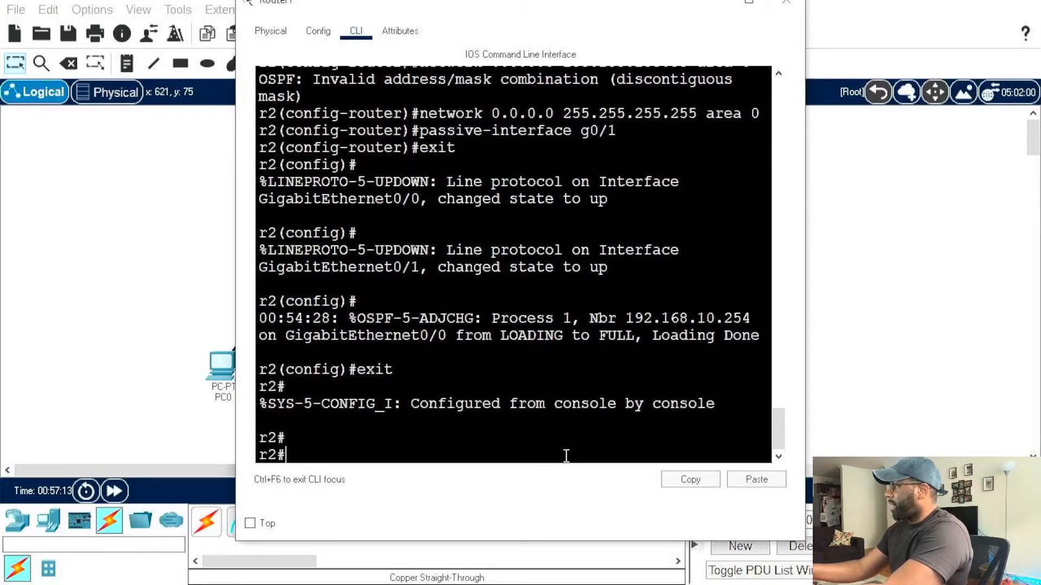
Step: Display Router1's OSPF neighbor table with sh ip ospf neighbor, correcting the plural form of the command
{"action": "type", "text": "sh"}
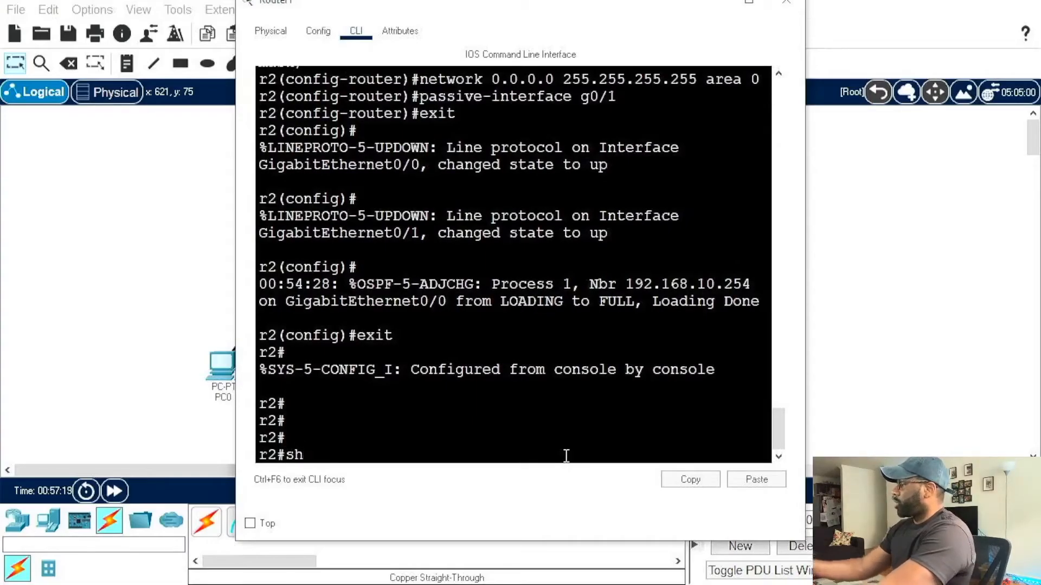
{"action": "type", "text": " ip ospf"}
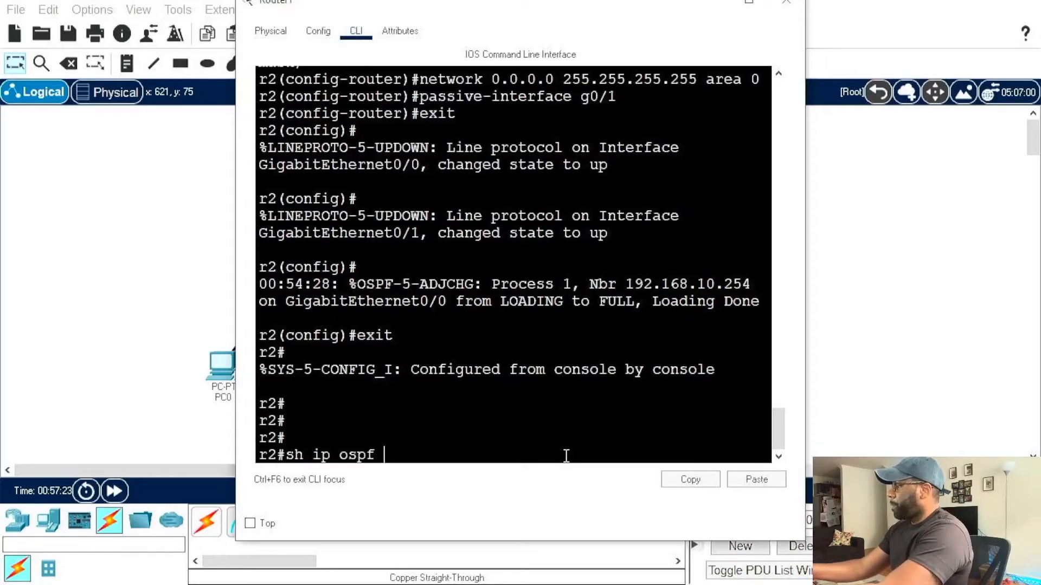
{"action": "type", "text": " neighbors"}
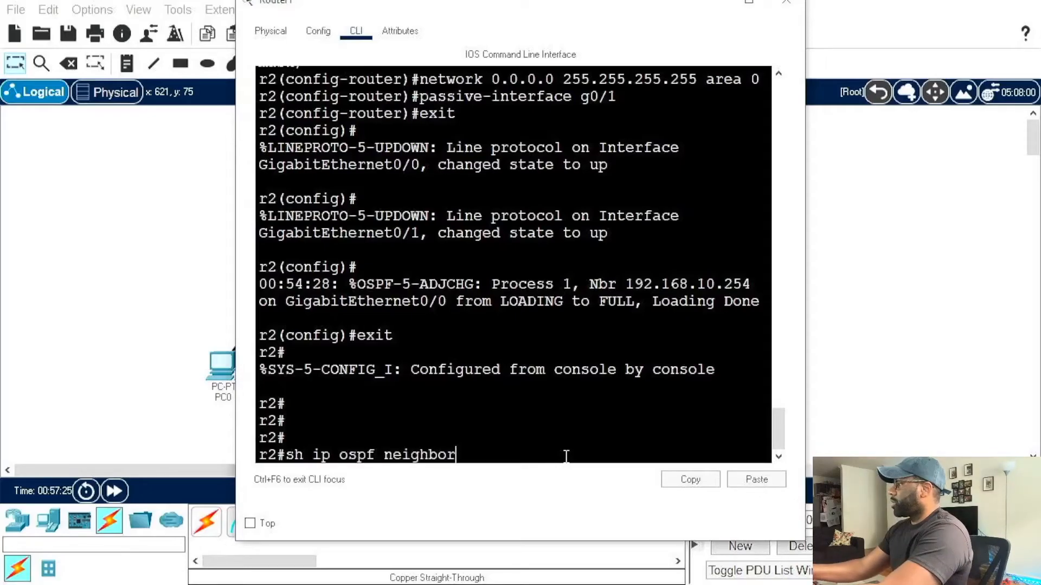
{"action": "key", "text": "Return"}
{"action": "key", "text": "Up"}
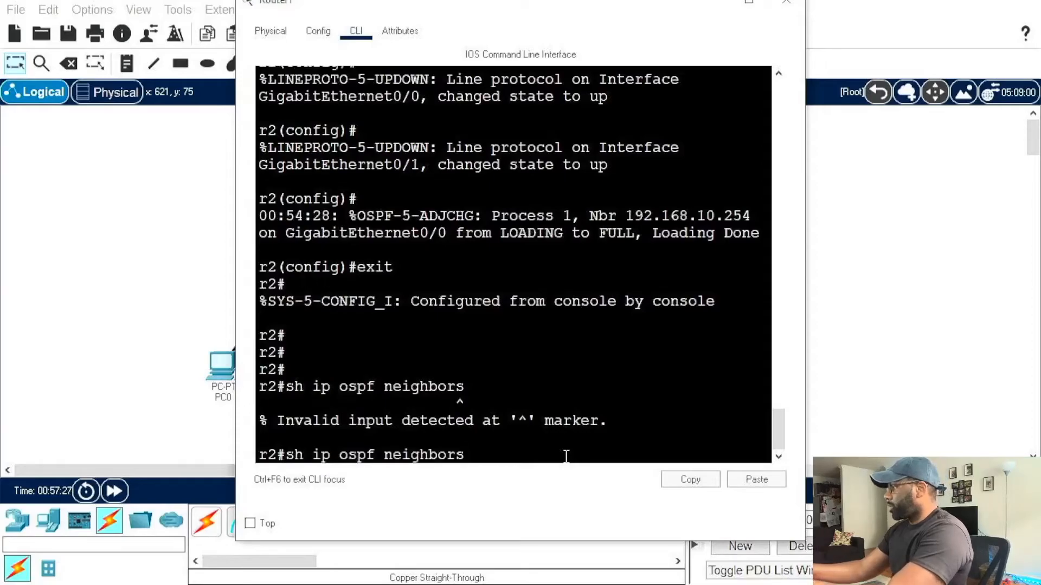
{"action": "key", "text": "BackSpace"}
{"action": "key", "text": "BackSpace"}
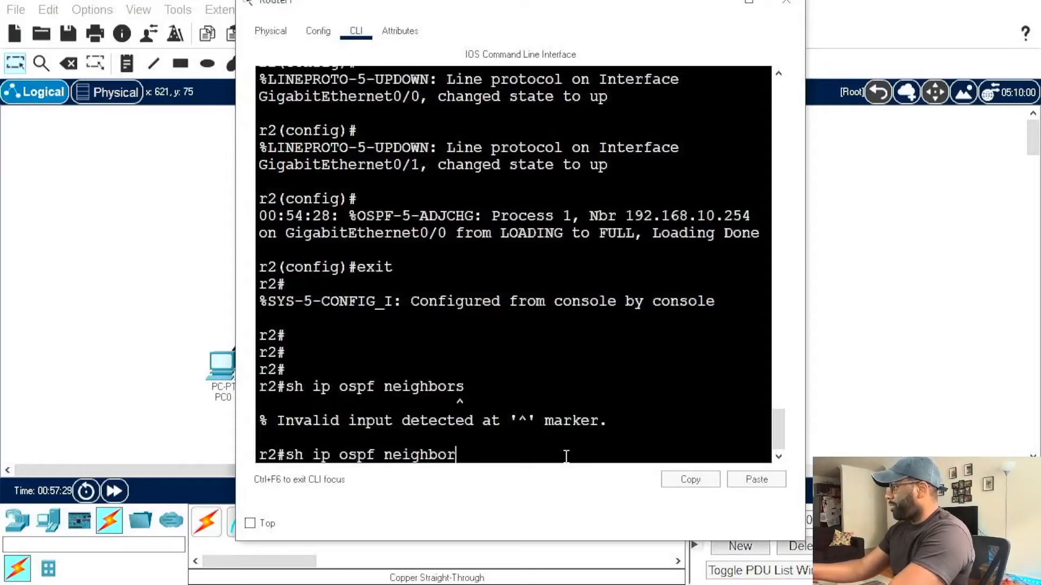
{"action": "key", "text": "Return"}
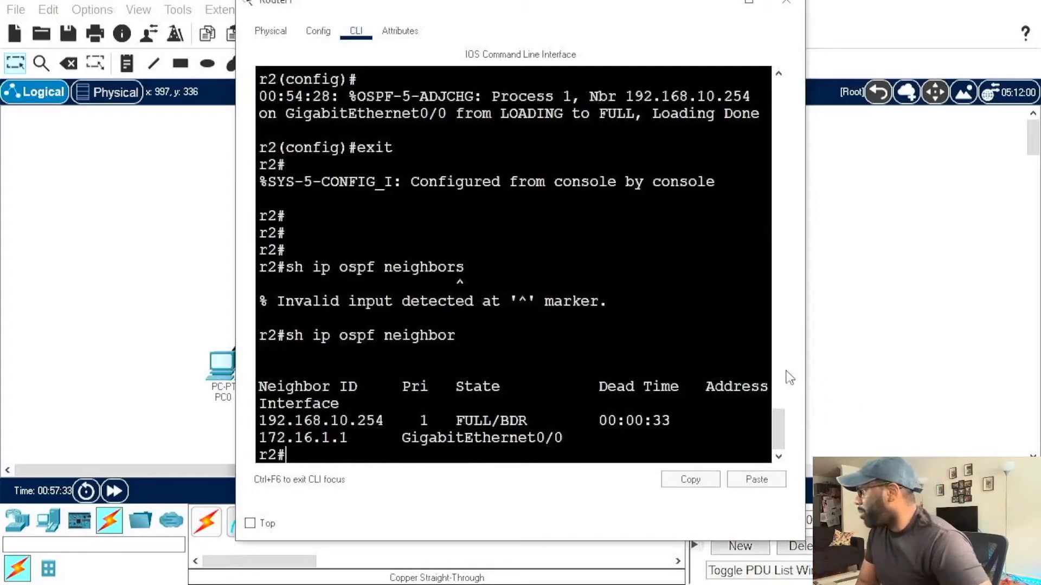
Step: Widen and maximize the Router1 window so each OSPF neighbor entry fits on a single line
{"action": "left_click_drag", "start_coordinate": [806, 376], "coordinate": [959, 369]}
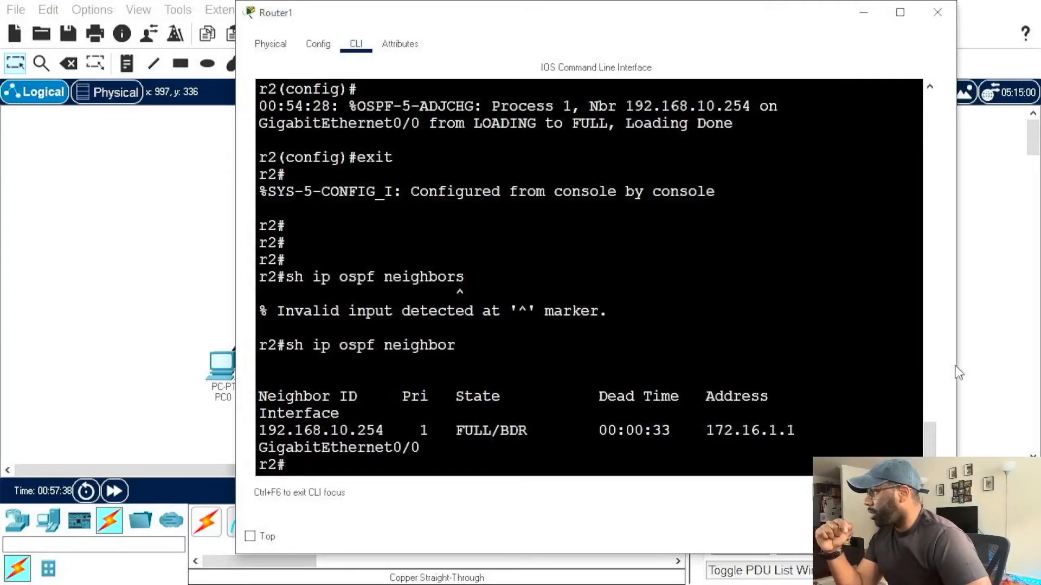
{"action": "left_click_drag", "start_coordinate": [958, 367], "coordinate": [1033, 366]}
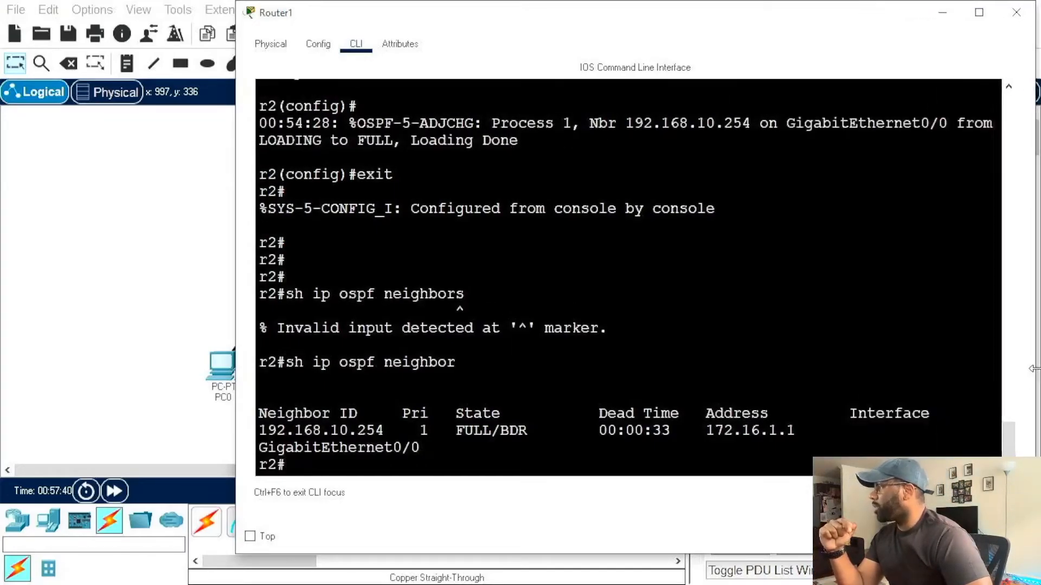
{"action": "left_click_drag", "start_coordinate": [894, 17], "coordinate": [855, 22]}
{"action": "left_click", "coordinate": [937, 18]}
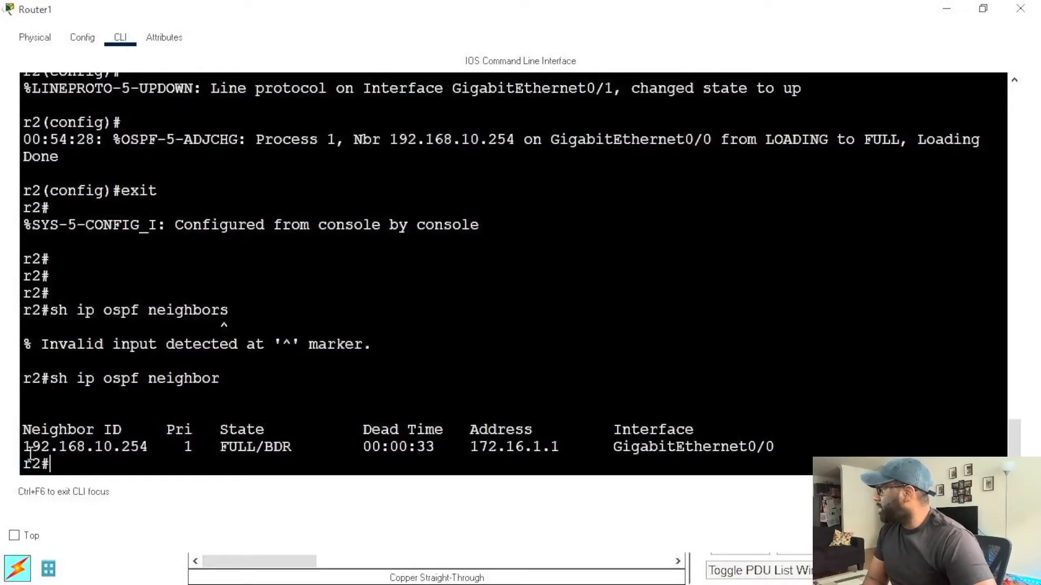
Step: Highlight the neighbor ID in Router1's OSPF table, check its priority column, and close the restored Router1 window
{"action": "left_click_drag", "start_coordinate": [24, 447], "coordinate": [146, 451]}
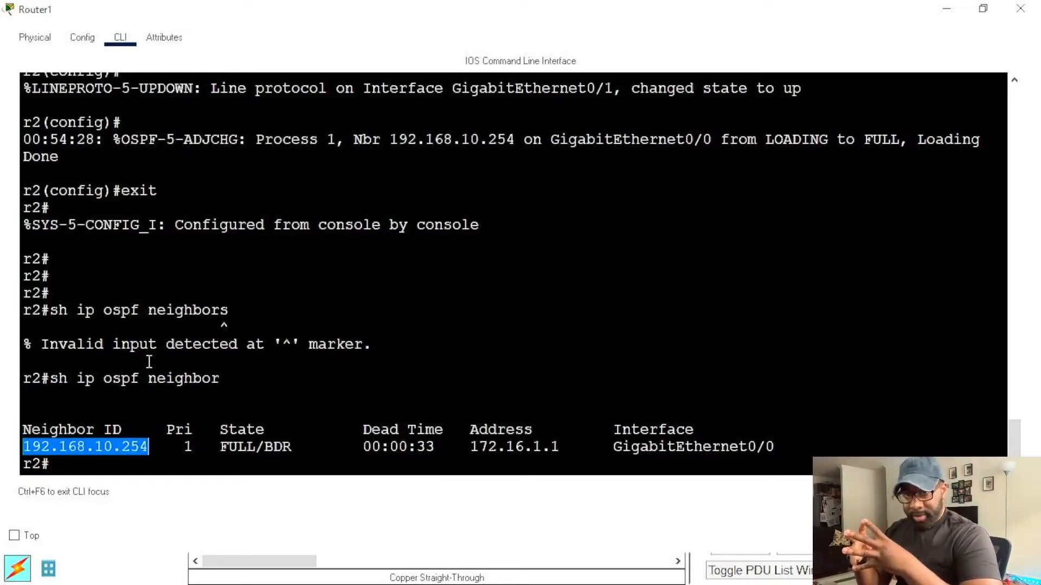
{"action": "left_click", "coordinate": [94, 447]}
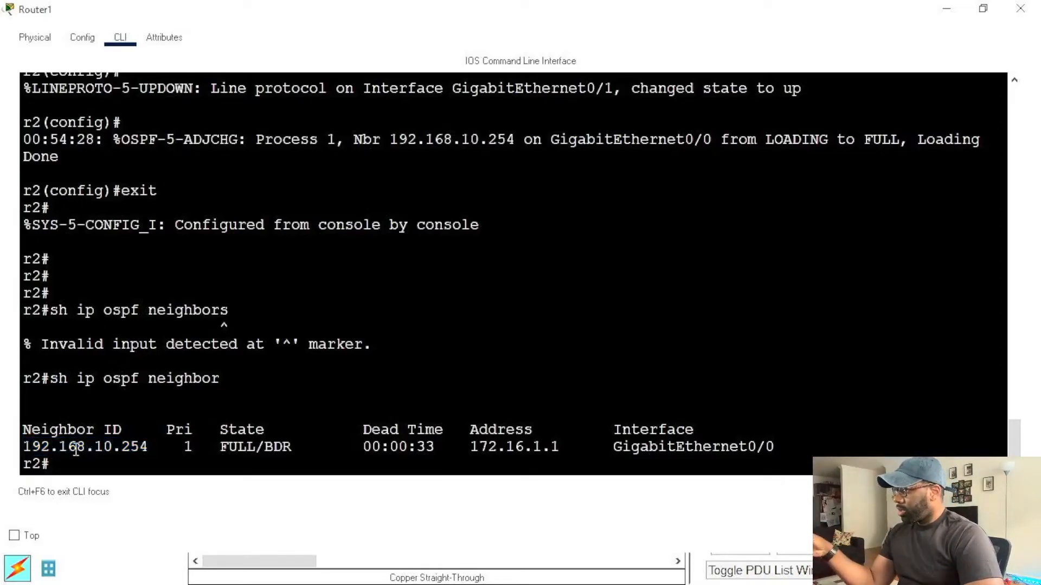
{"action": "left_click_drag", "start_coordinate": [22, 448], "coordinate": [151, 453]}
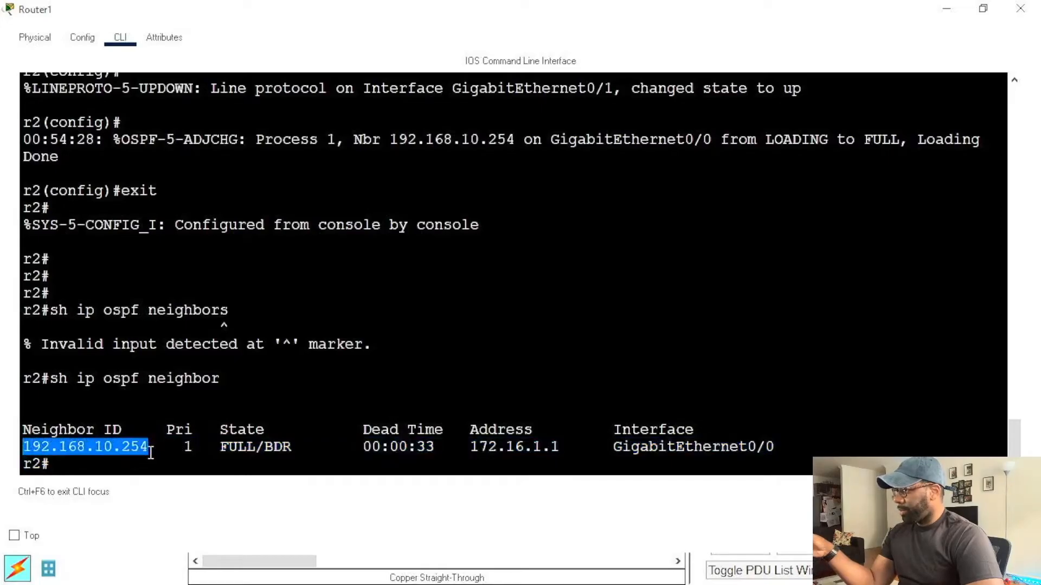
{"action": "left_click", "coordinate": [174, 448]}
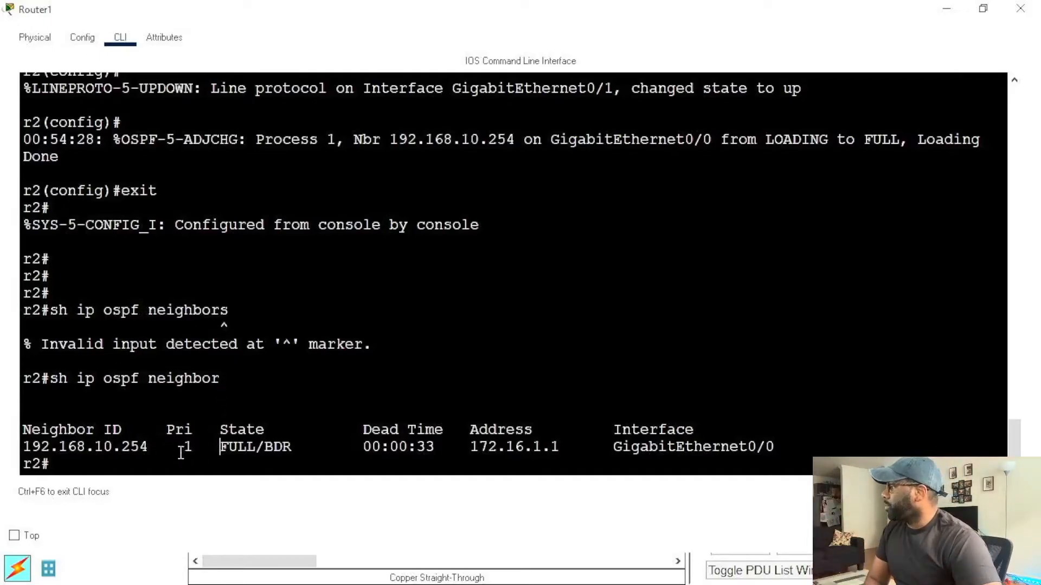
{"action": "left_click", "coordinate": [983, 11]}
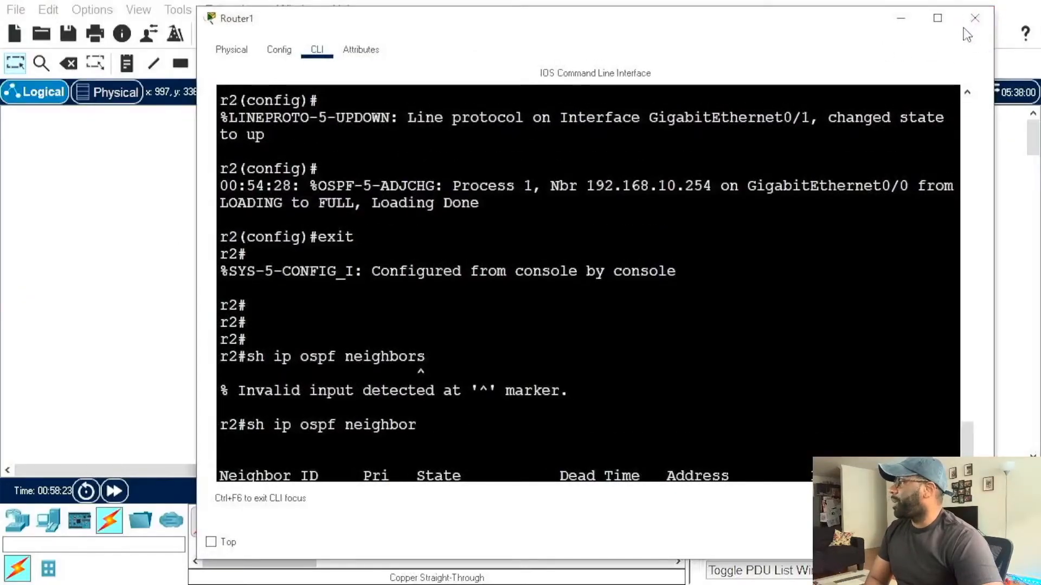
{"action": "scroll", "coordinate": [871, 255], "scroll_direction": "down", "scroll_amount": 1}
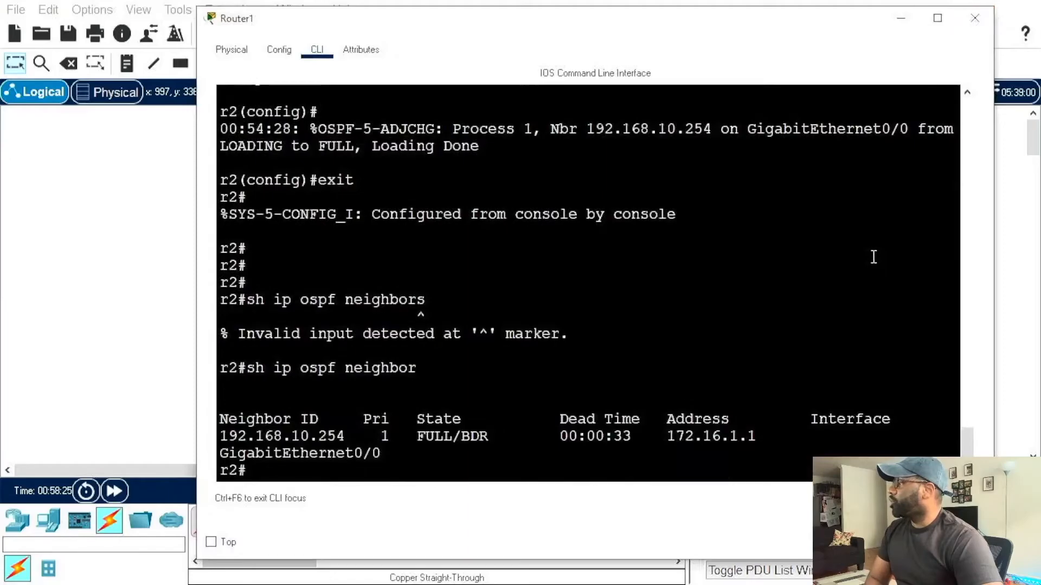
{"action": "left_click", "coordinate": [974, 20]}
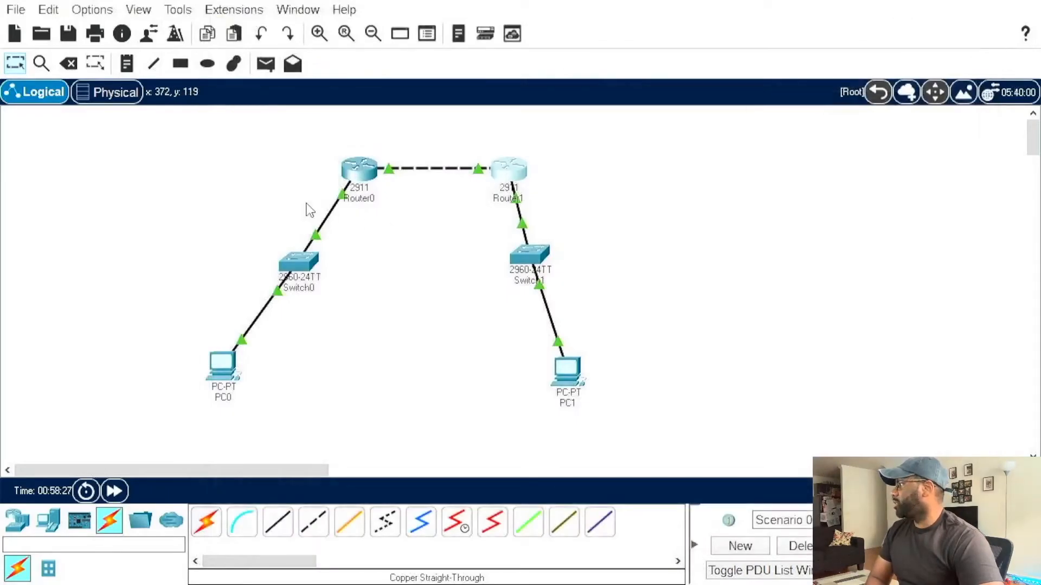
Step: Open Router0's command line and enter global configuration mode with en and conf t
{"action": "left_click", "coordinate": [353, 165]}
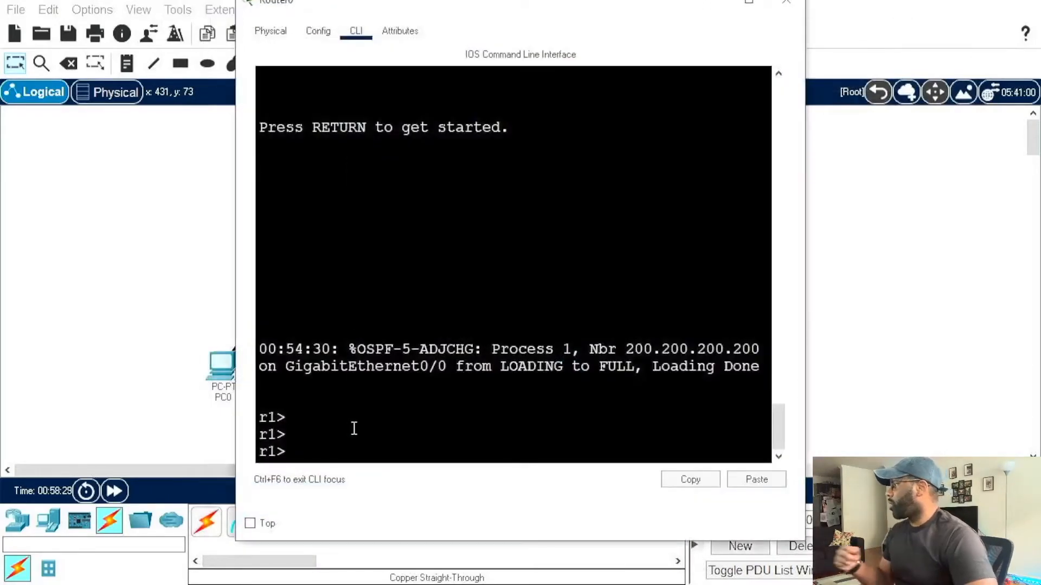
{"action": "left_click", "coordinate": [356, 438]}
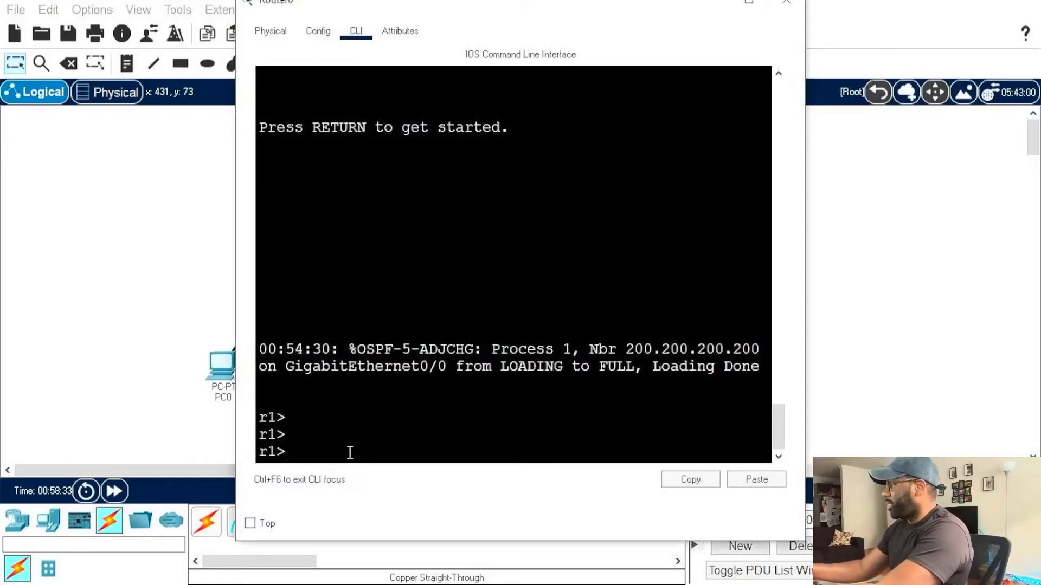
{"action": "type", "text": "en"}
{"action": "key", "text": "Return"}
{"action": "type", "text": "conf t"}
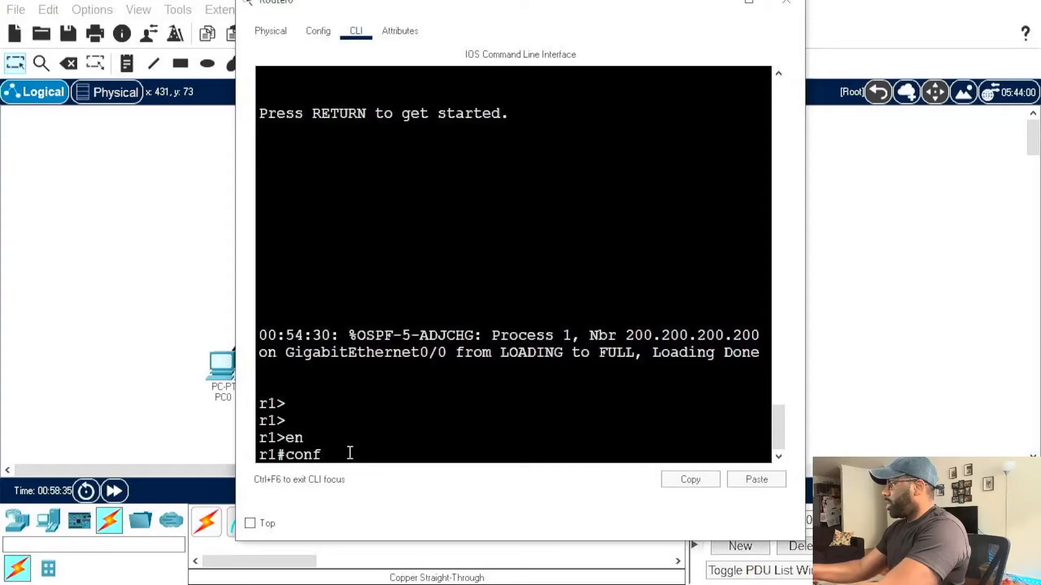
{"action": "key", "text": "Return"}
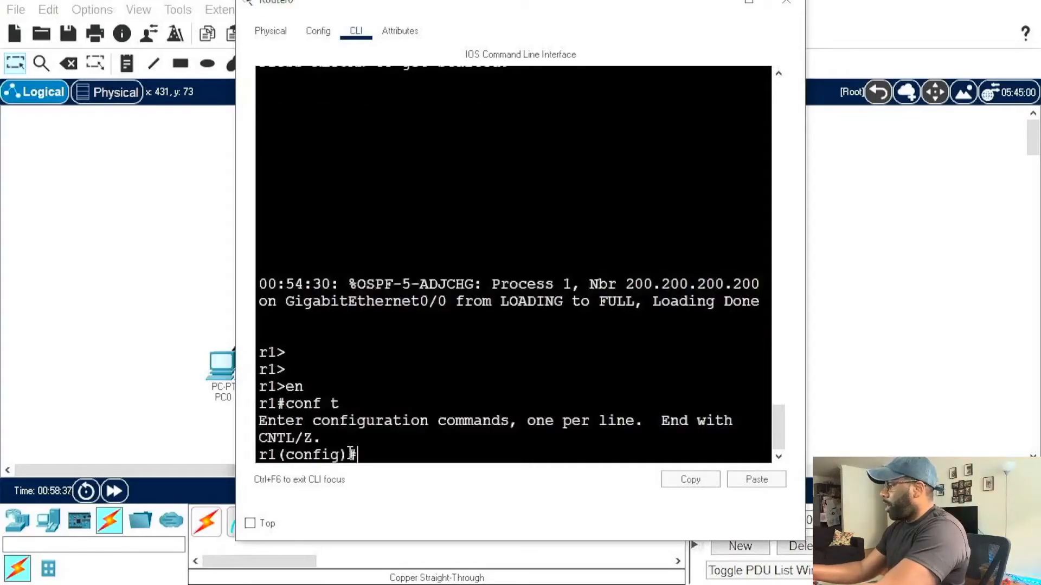
Step: Set Router0's router ID to 8.8.8.8 under OSPF process 1
{"action": "type", "text": "router os"}
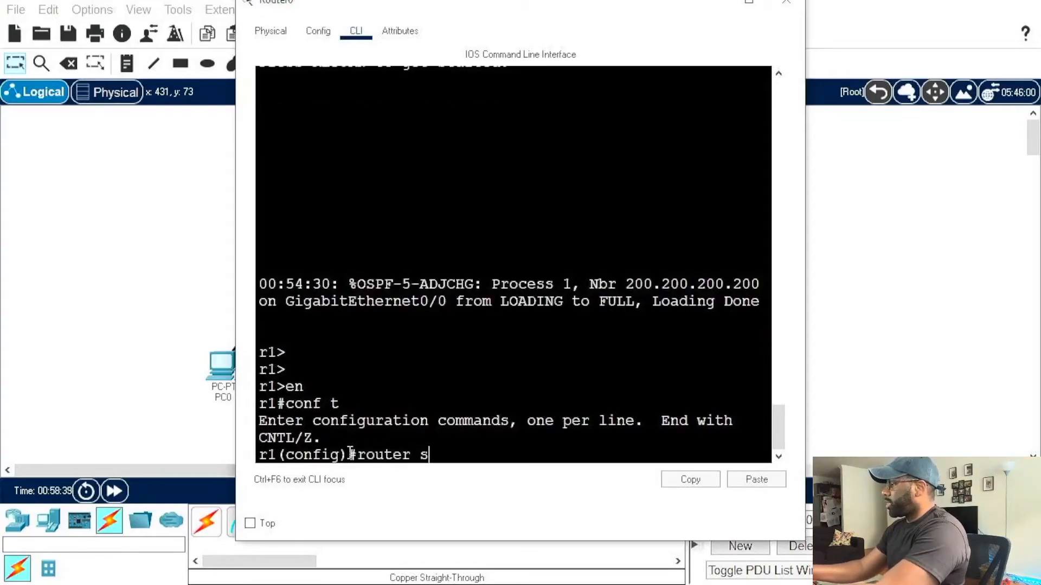
{"action": "type", "text": "pf 1"}
{"action": "key", "text": "Return"}
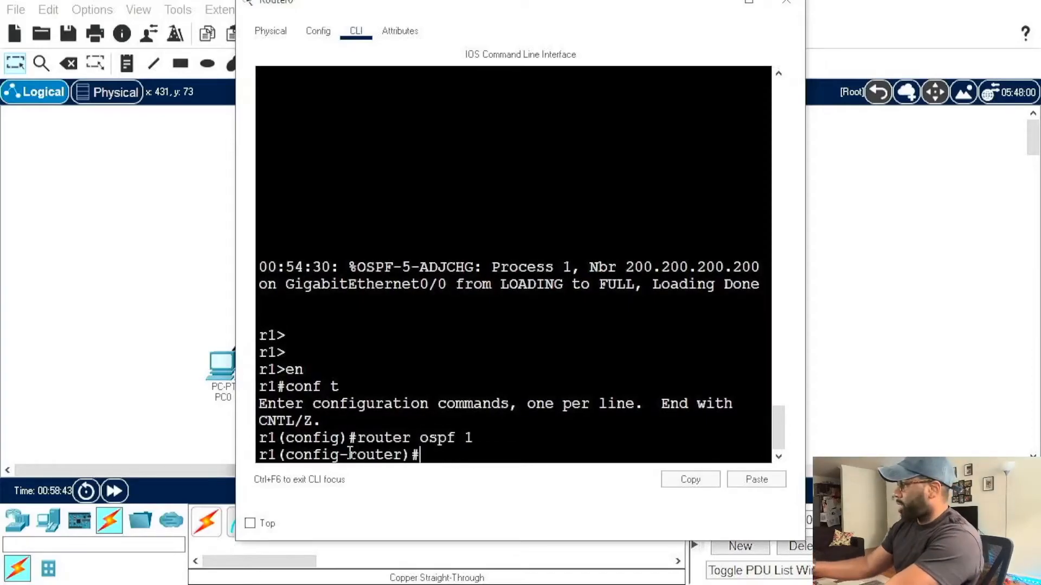
{"action": "type", "text": "router-"}
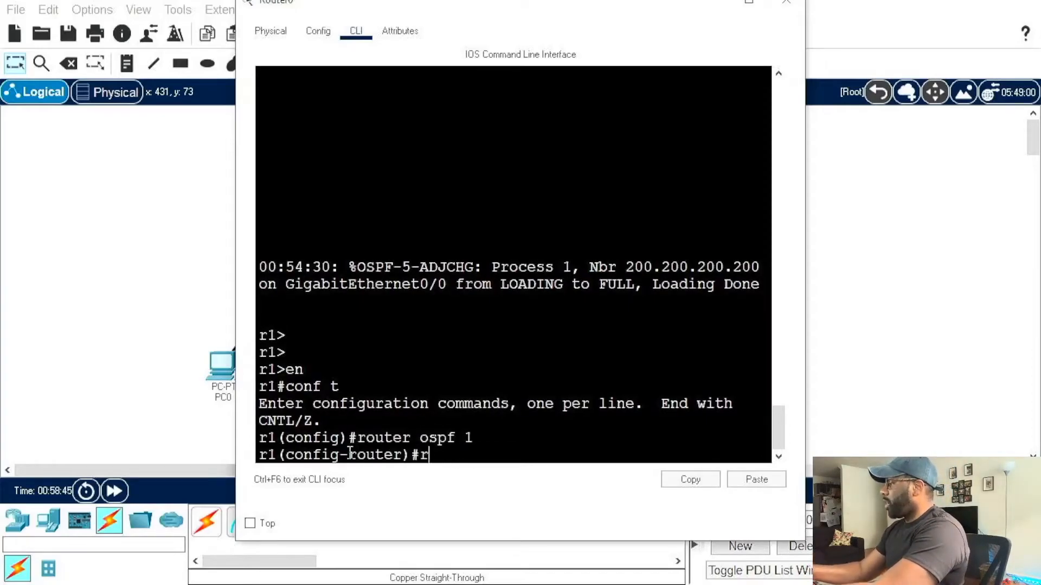
{"action": "type", "text": "id"}
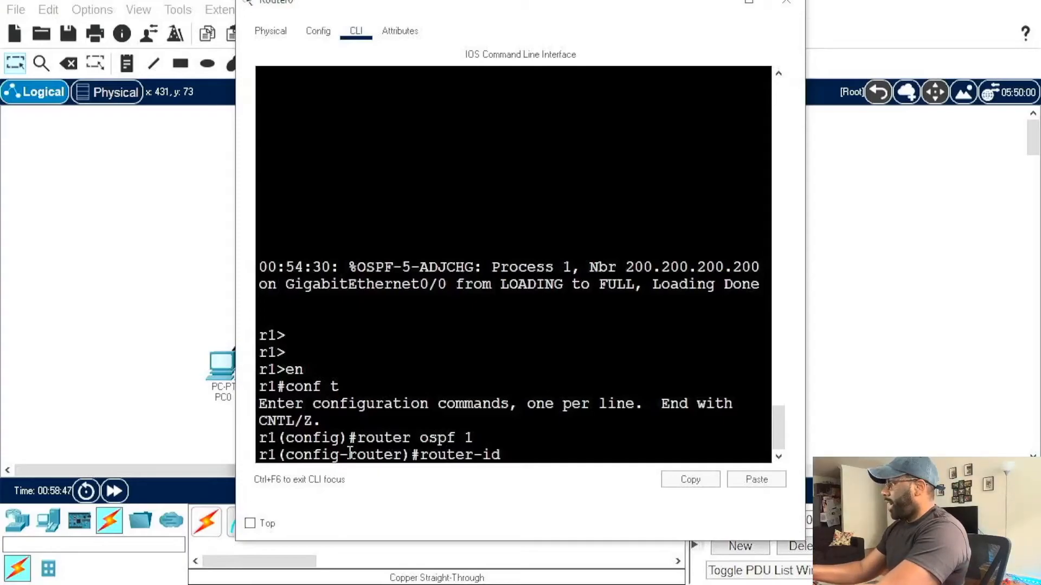
{"action": "type", "text": " 8.8.8.8."}
{"action": "key", "text": "BackSpace"}
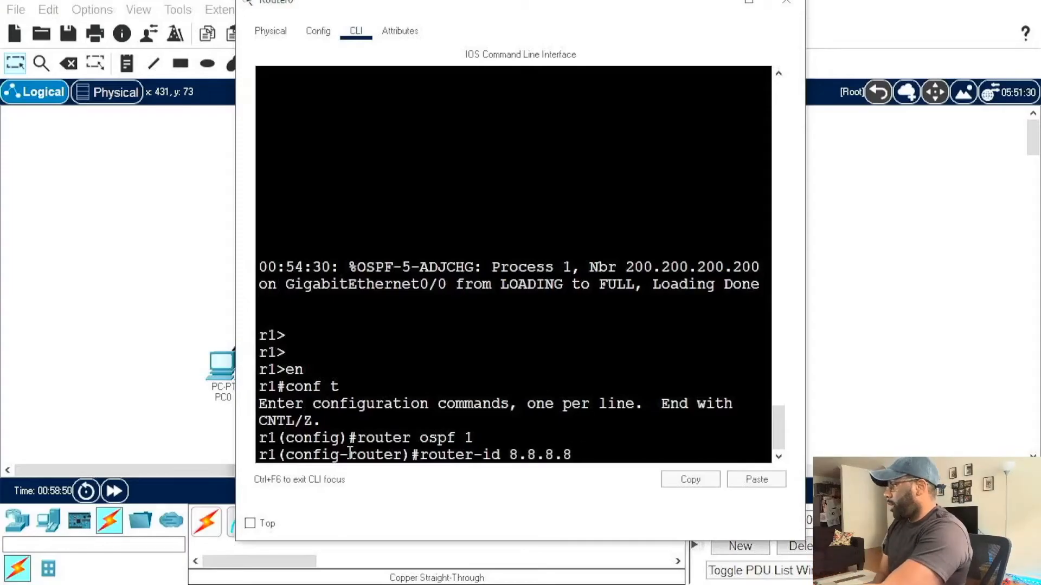
{"action": "key", "text": "Return"}
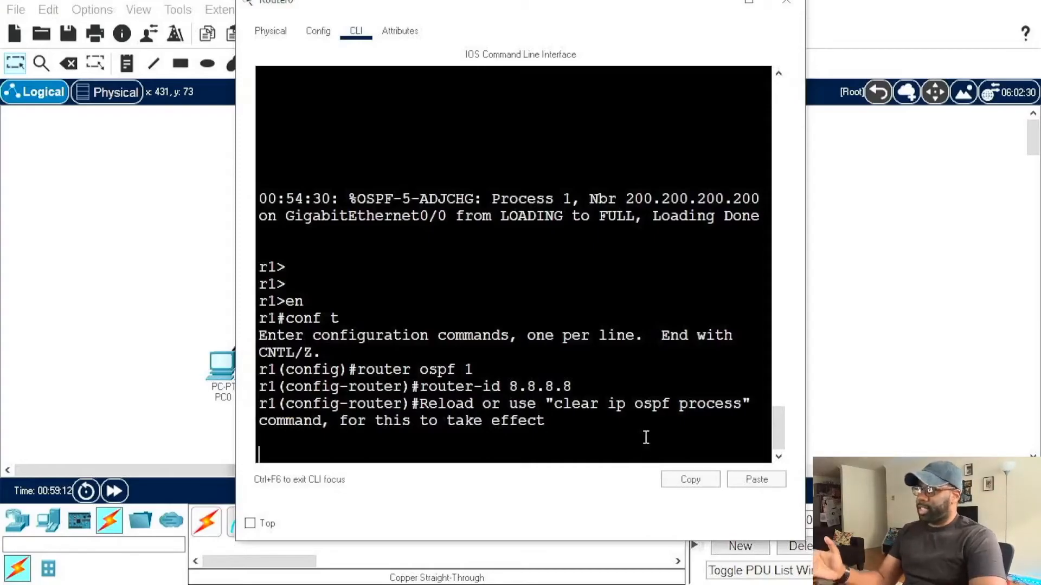
Step: Leave OSPF router configuration mode on Router0, returning to global configuration mode
{"action": "key", "text": "Return"}
{"action": "key", "text": "Return"}
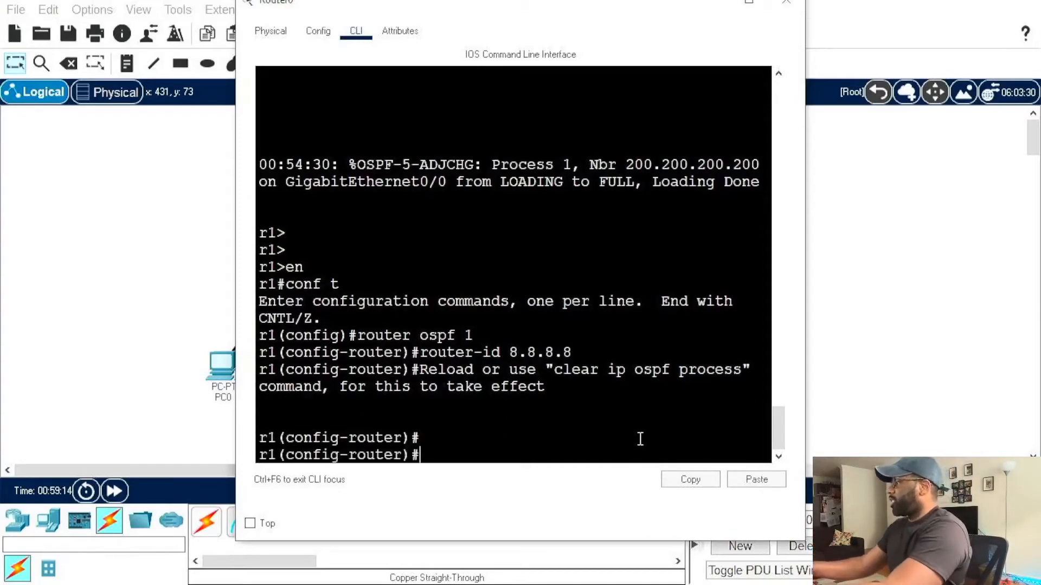
{"action": "key", "text": "Return"}
{"action": "type", "text": "exit"}
{"action": "key", "text": "Return"}
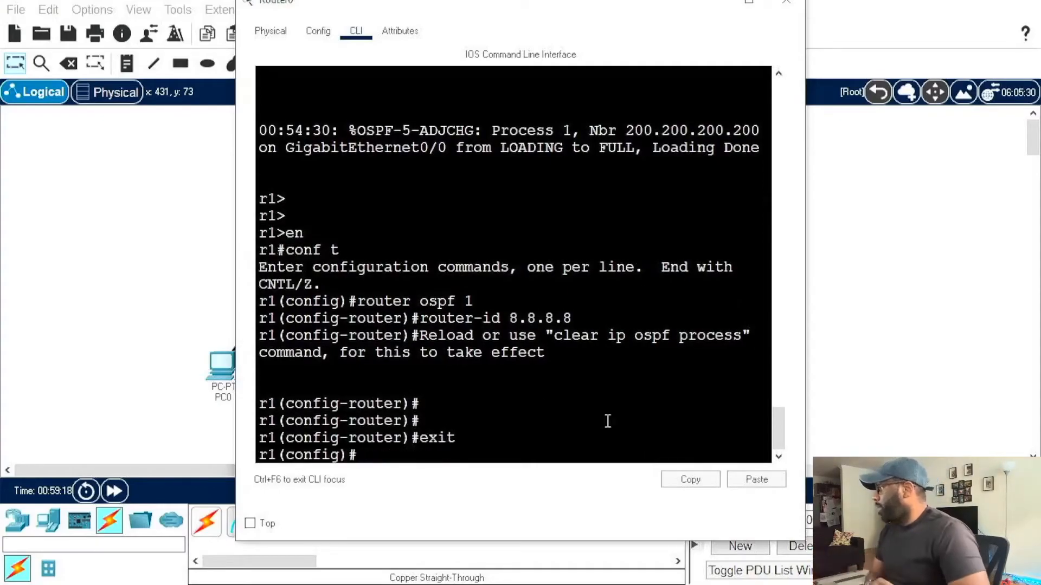
Step: Rerun sh ip ospf neighbor on Router1 and check the neighbor ID in the enlarged window, restoring the window size when done
{"action": "left_click", "coordinate": [198, 272]}
{"action": "left_click", "coordinate": [510, 161]}
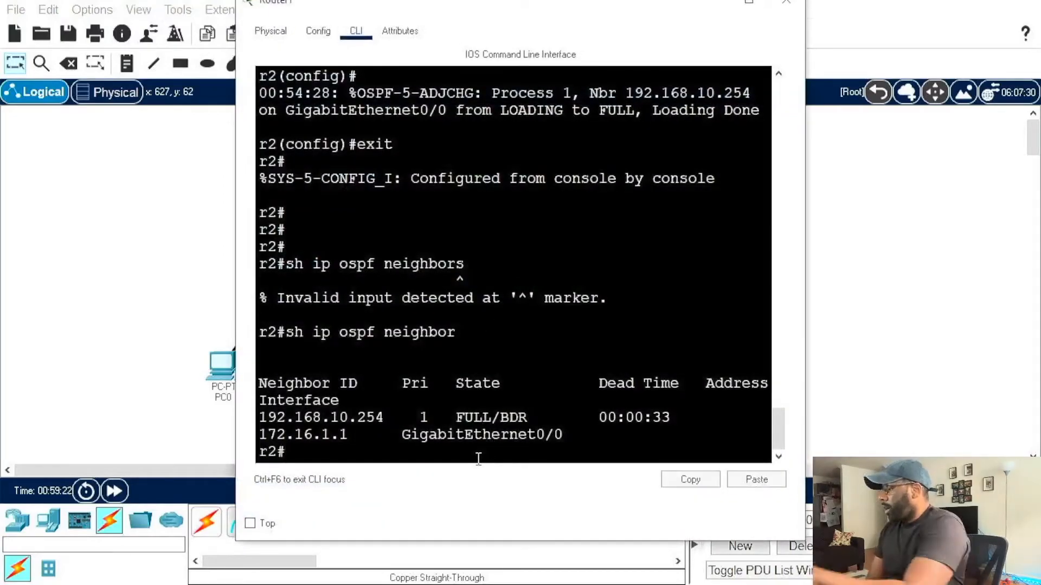
{"action": "key", "text": "Up"}
{"action": "key", "text": "Return"}
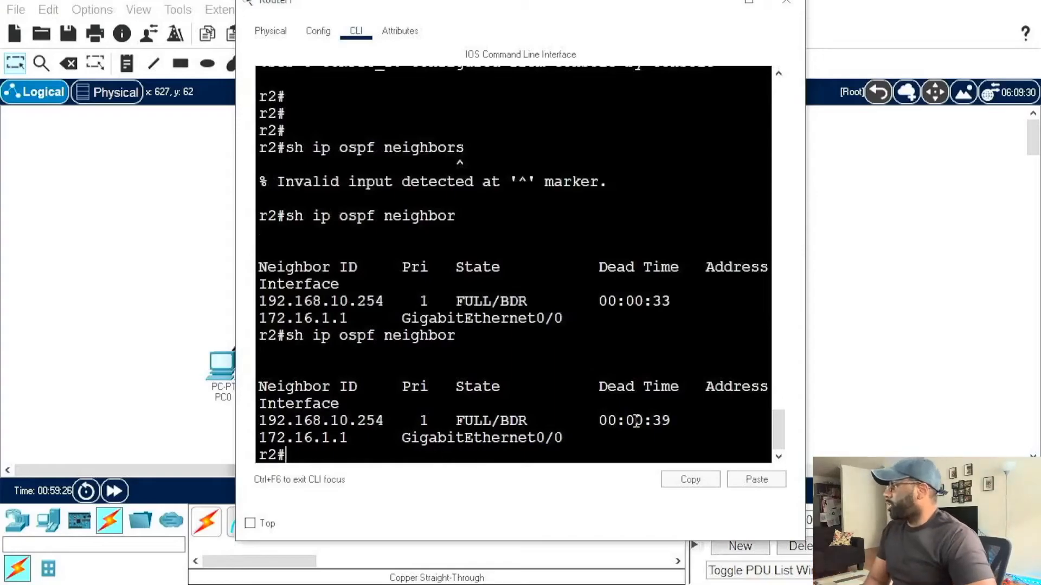
{"action": "left_click", "coordinate": [749, 2]}
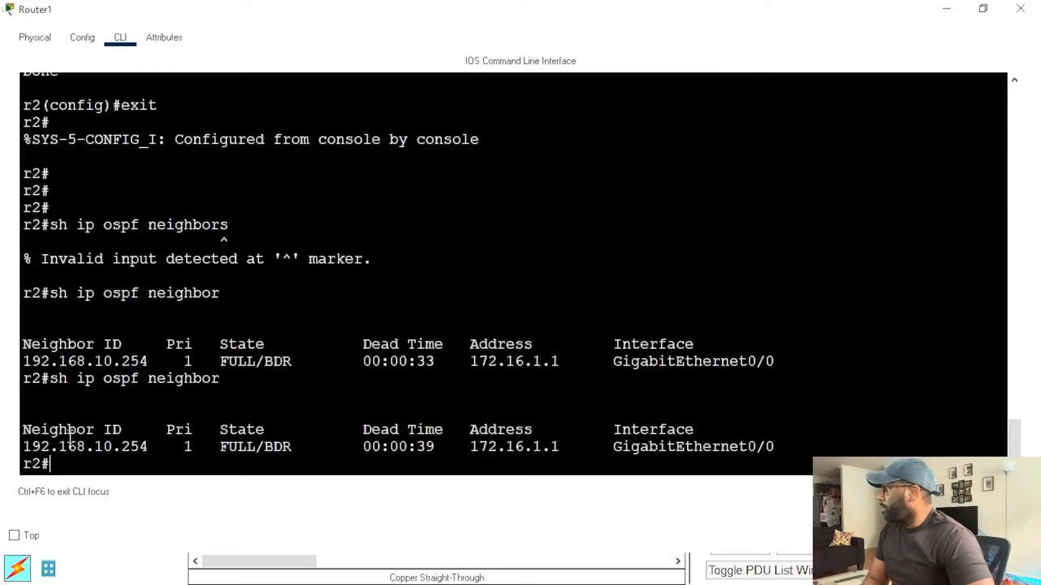
{"action": "left_click", "coordinate": [981, 8]}
Step: Reopen Router0's command line and enter router configuration mode for OSPF process 1
{"action": "left_click", "coordinate": [232, 273]}
{"action": "left_click", "coordinate": [369, 178]}
{"action": "type", "text": "exit"}
{"action": "key", "text": "Up"}
{"action": "key", "text": "Up"}
{"action": "key", "text": "Up"}
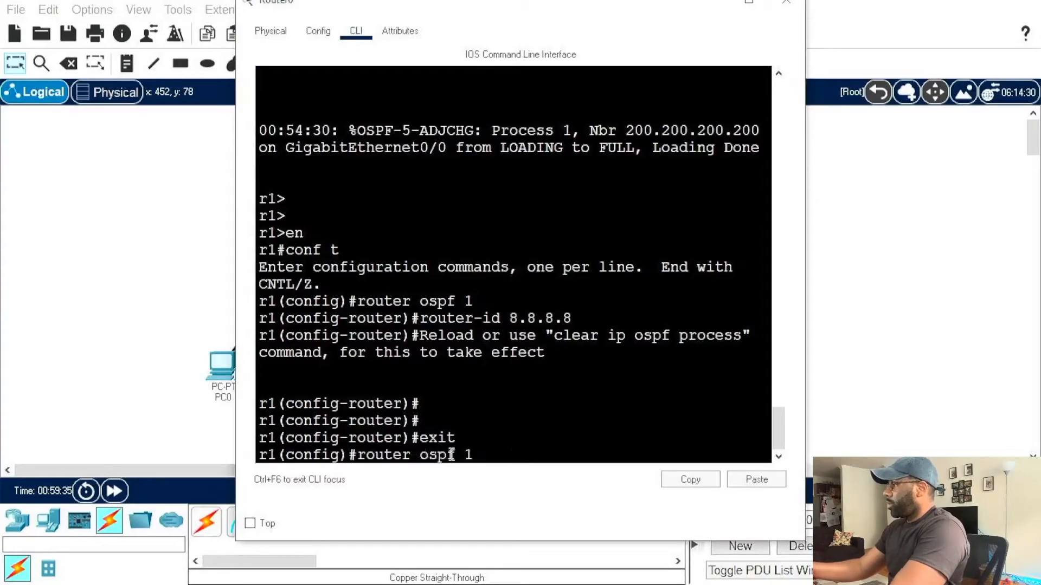
{"action": "key", "text": "Return"}
Step: Try to run clear ip ospf process from Router0's router configuration mode
{"action": "type", "text": "cl"}
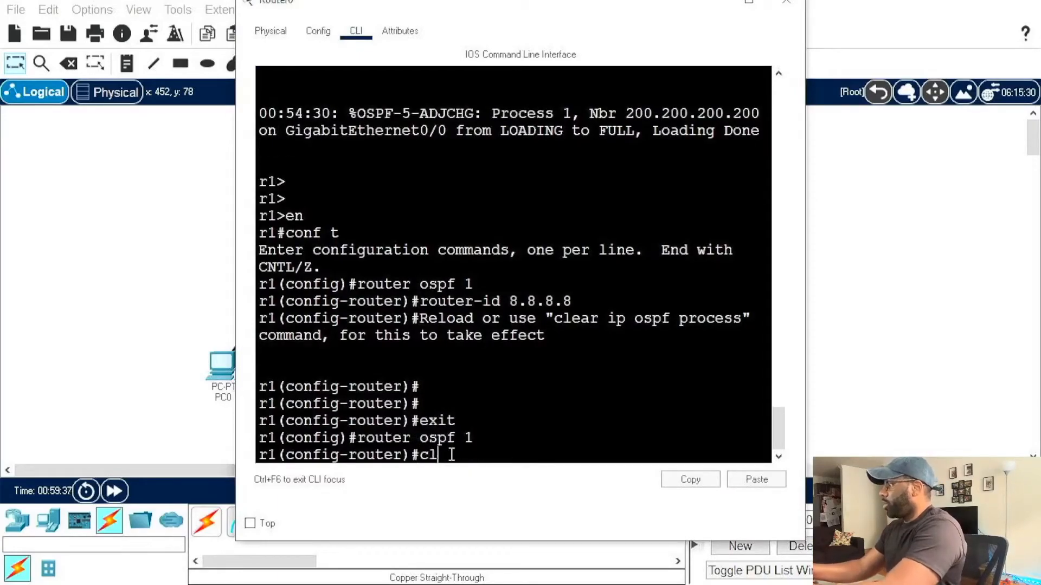
{"action": "type", "text": "ear ip "}
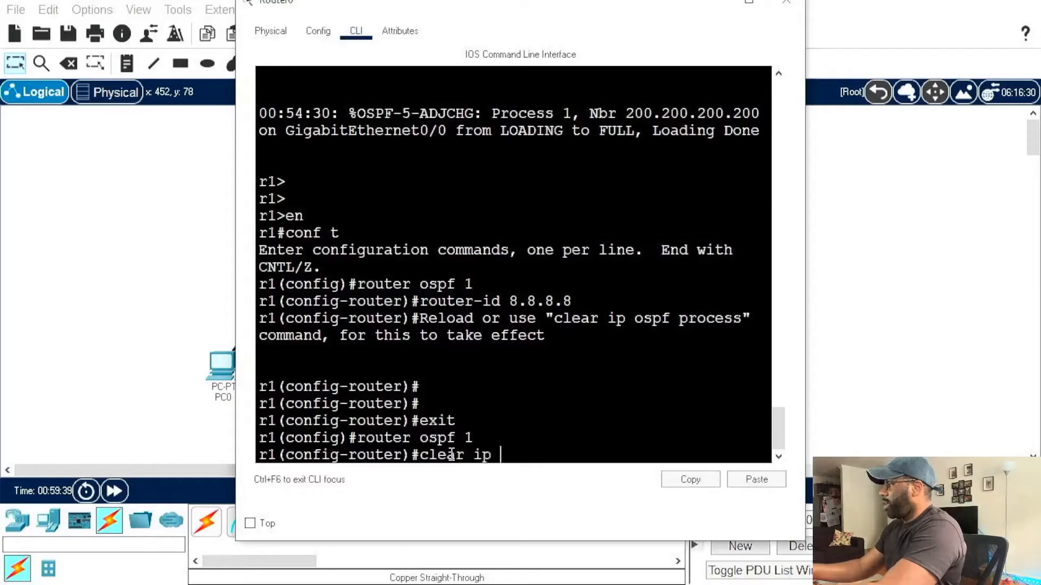
{"action": "type", "text": "ospf process"}
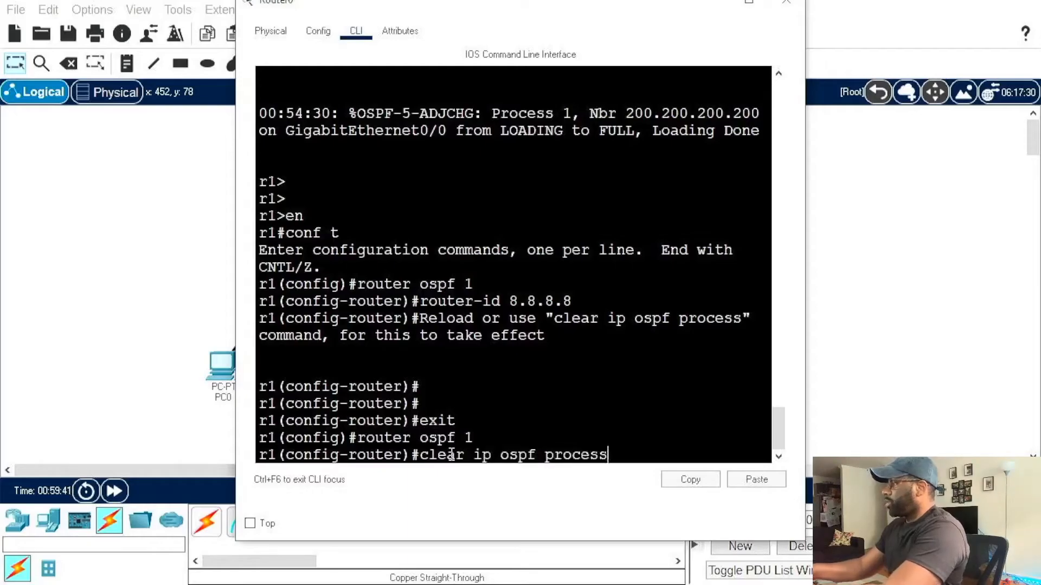
{"action": "key", "text": "Return"}
{"action": "key", "text": "Up"}
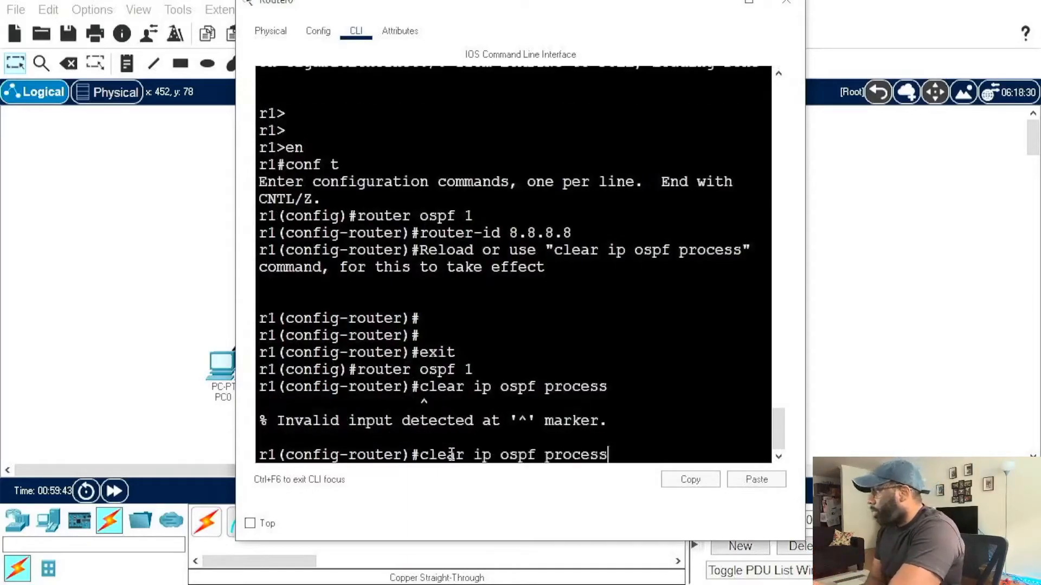
{"action": "key", "text": "Left"}
{"action": "key", "text": "Right"}
{"action": "key", "text": "BackSpace"}
{"action": "key", "text": "BackSpace"}
{"action": "key", "text": "BackSpace"}
{"action": "key", "text": "BackSpace"}
{"action": "key", "text": "BackSpace"}
{"action": "key", "text": "BackSpace"}
{"action": "key", "text": "BackSpace"}
{"action": "key", "text": "BackSpace"}
{"action": "key", "text": "BackSpace"}
{"action": "key", "text": "BackSpace"}
{"action": "key", "text": "BackSpace"}
{"action": "key", "text": "BackSpace"}
{"action": "key", "text": "BackSpace"}
{"action": "key", "text": "BackSpace"}
{"action": "key", "text": "BackSpace"}
{"action": "key", "text": "BackSpace"}
{"action": "key", "text": "BackSpace"}
{"action": "key", "text": "BackSpace"}
{"action": "key", "text": "BackSpace"}
{"action": "key", "text": "BackSpace"}
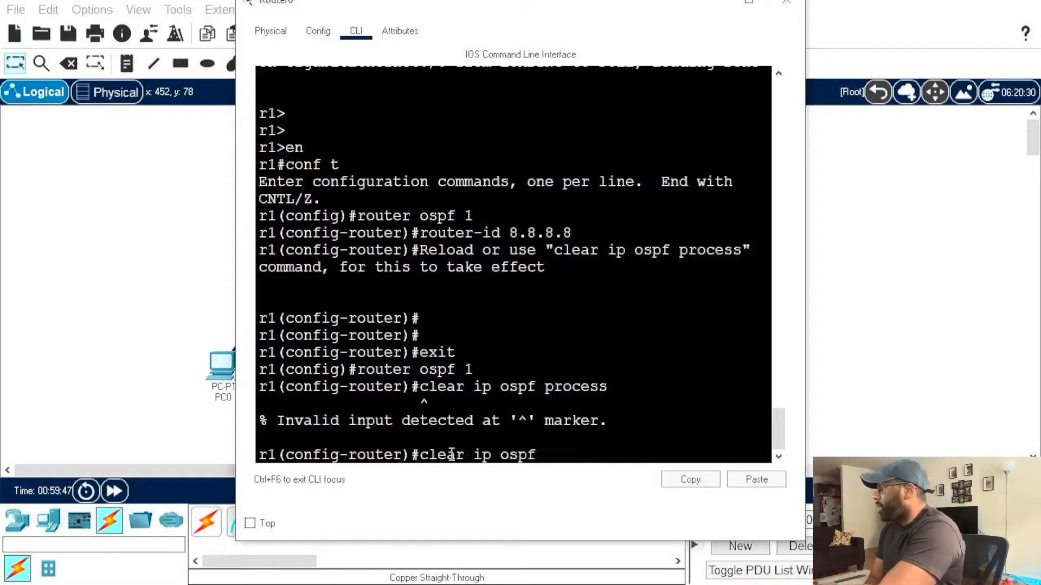
Step: Exit router configuration mode and reset all OSPF processes on Router0 with do clear ip ospf process, answering y
{"action": "type", "text": "exit"}
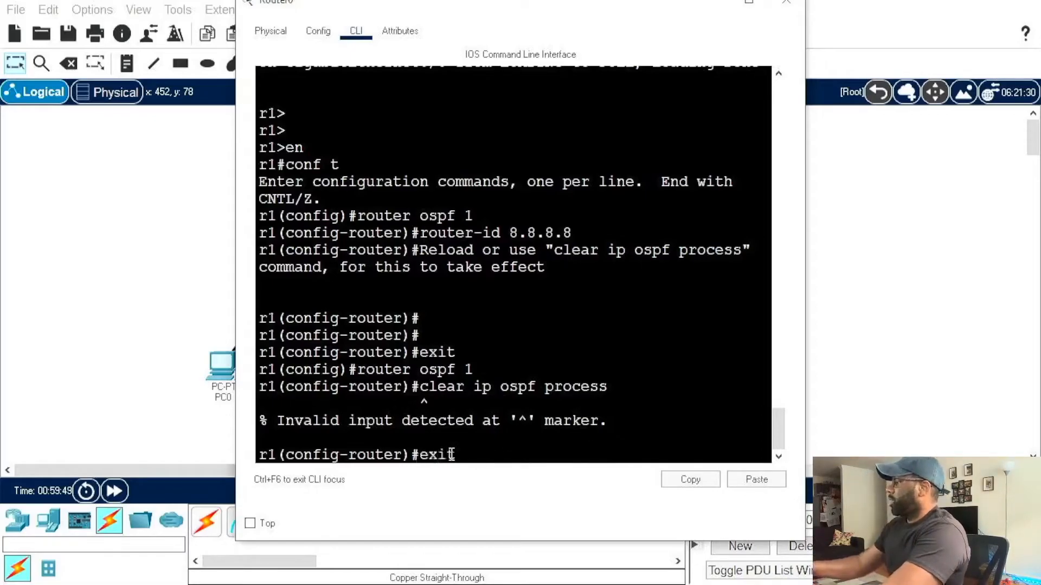
{"action": "key", "text": "Return"}
{"action": "type", "text": "do clear ip"}
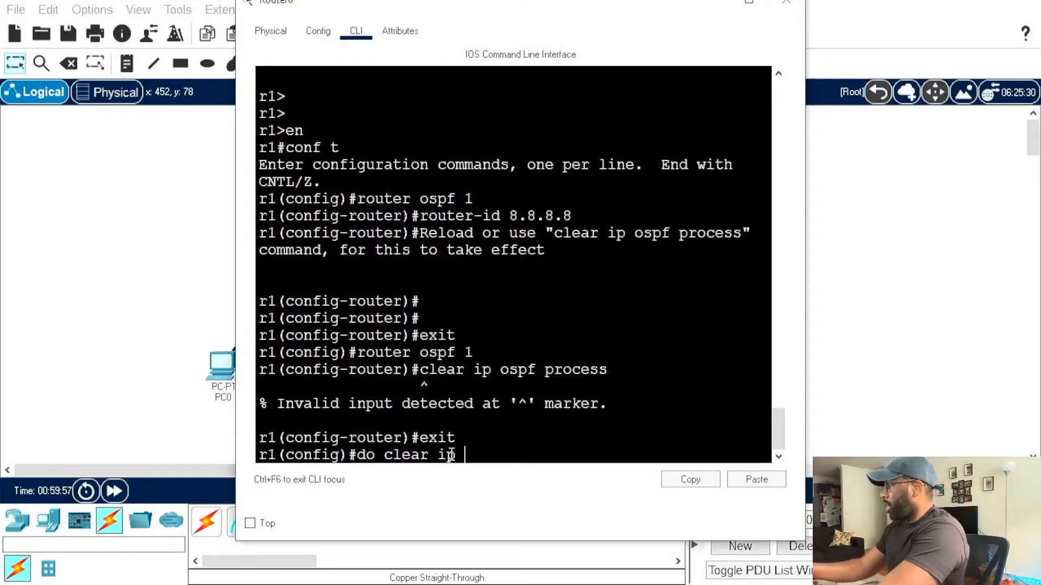
{"action": "type", "text": "ospf process"}
{"action": "key", "text": "Return"}
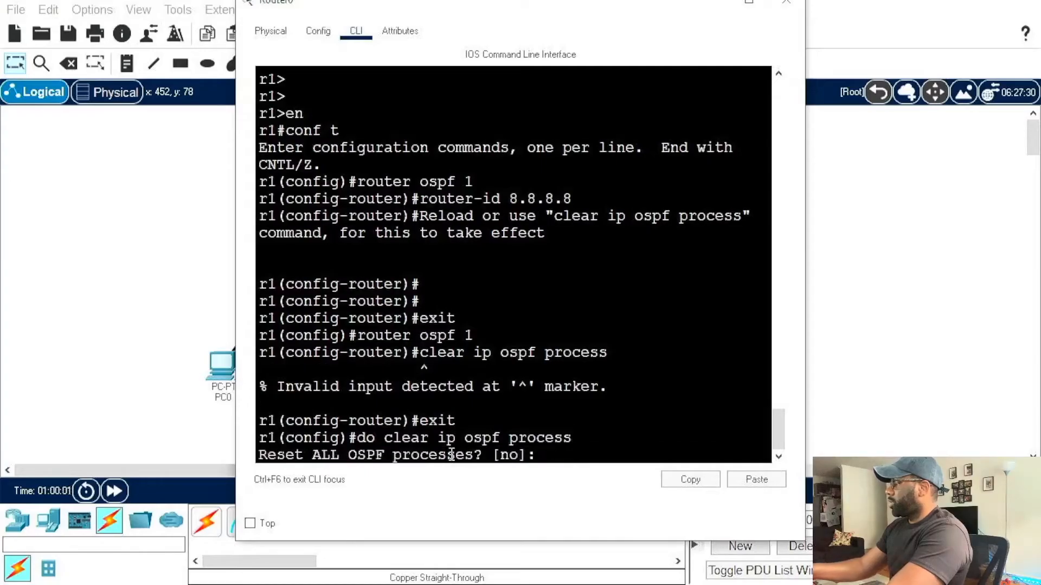
{"action": "type", "text": "y"}
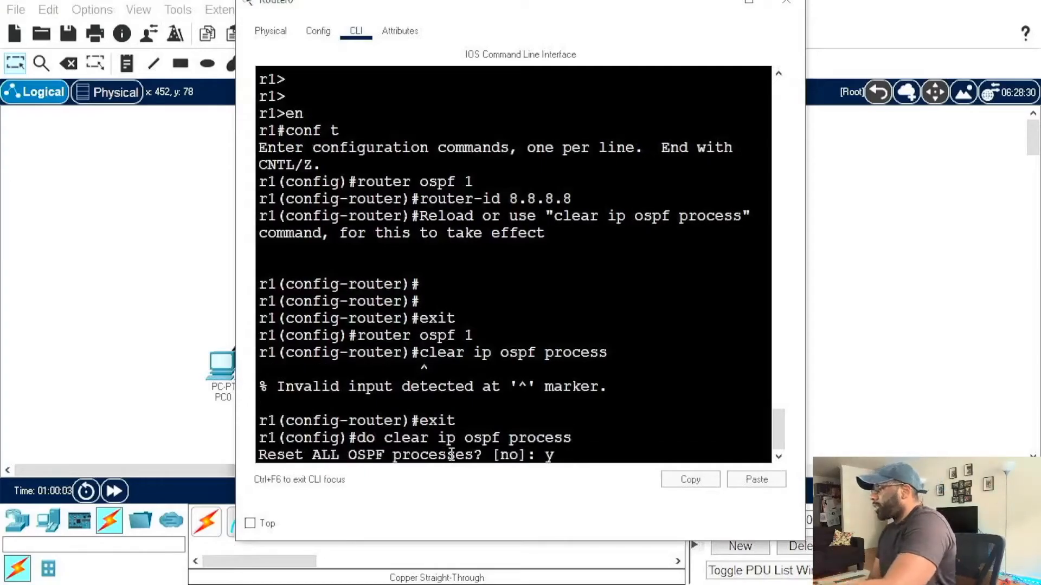
{"action": "key", "text": "Return"}
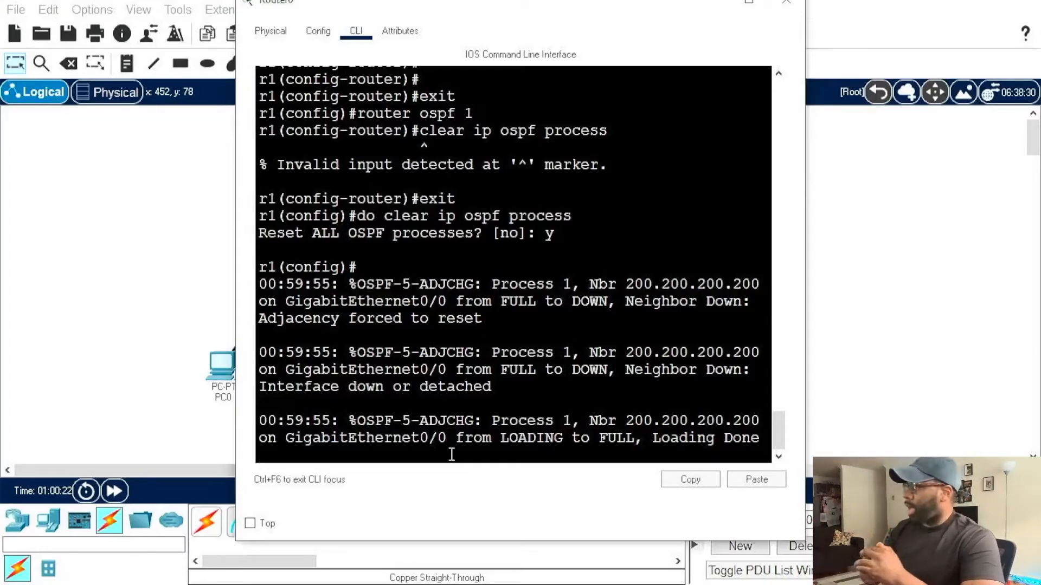
{"action": "key", "text": "Return"}
{"action": "key", "text": "Return"}
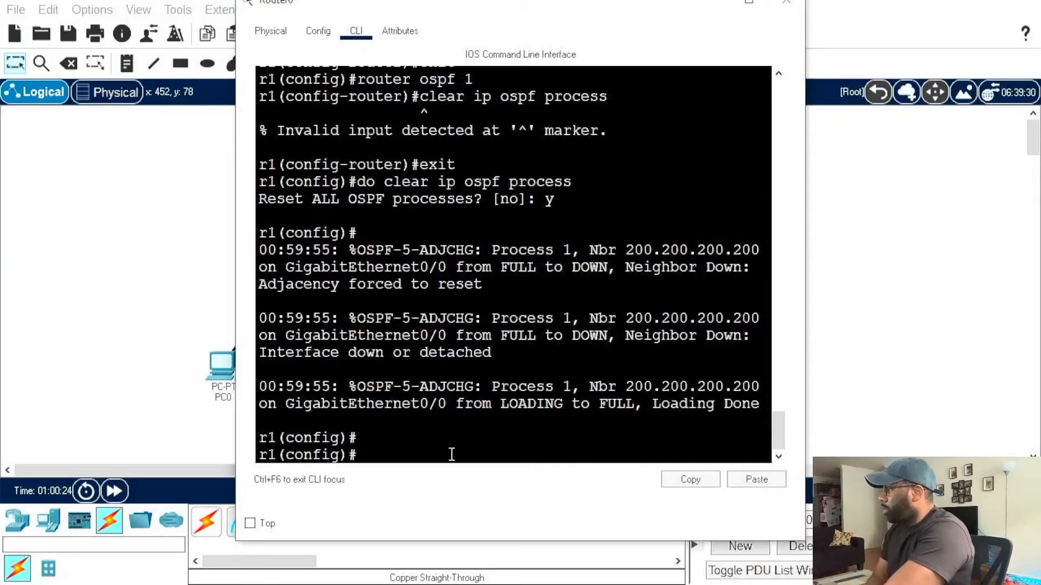
{"action": "key", "text": "Up"}
{"action": "key", "text": "Up"}
{"action": "key", "text": "Up"}
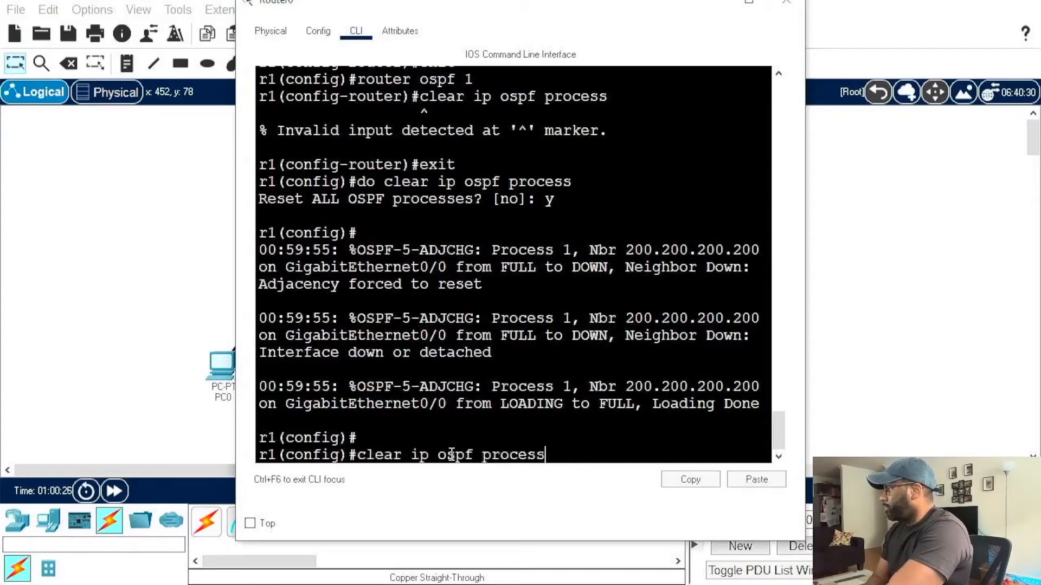
{"action": "key", "text": "BackSpace"}
{"action": "key", "text": "BackSpace"}
{"action": "key", "text": "BackSpace"}
{"action": "key", "text": "BackSpace"}
{"action": "key", "text": "BackSpace"}
{"action": "key", "text": "BackSpace"}
{"action": "key", "text": "BackSpace"}
{"action": "key", "text": "BackSpace"}
{"action": "key", "text": "BackSpace"}
{"action": "key", "text": "BackSpace"}
{"action": "key", "text": "BackSpace"}
{"action": "key", "text": "BackSpace"}
{"action": "key", "text": "BackSpace"}
{"action": "key", "text": "BackSpace"}
{"action": "key", "text": "BackSpace"}
{"action": "key", "text": "BackSpace"}
{"action": "key", "text": "BackSpace"}
{"action": "key", "text": "BackSpace"}
{"action": "key", "text": "BackSpace"}
{"action": "key", "text": "BackSpace"}
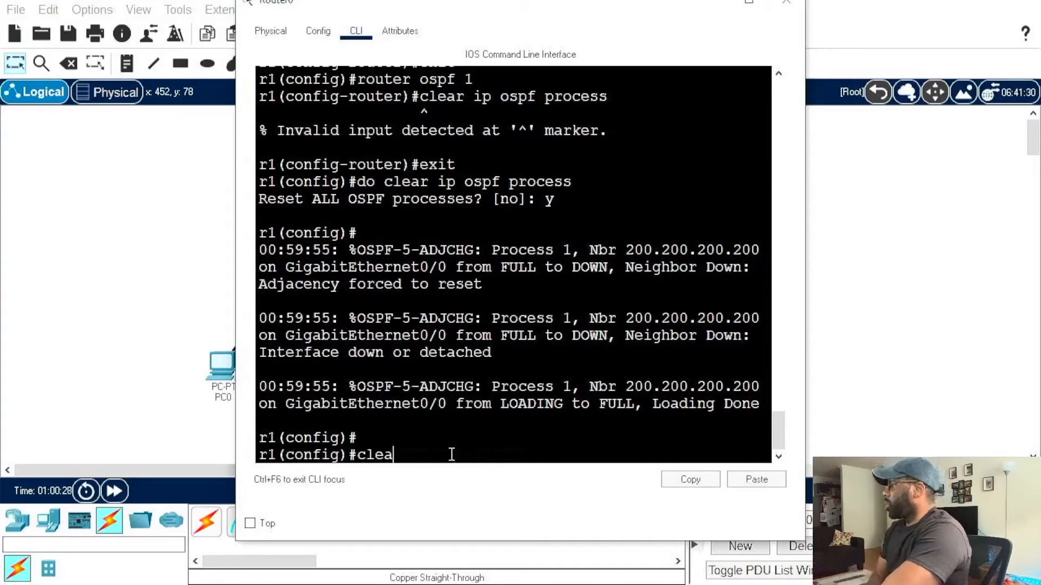
Step: Switch to Router1's command line, display its OSPF neighbor table again with sh ip ospf neighbor, and maximize the window
{"action": "left_click", "coordinate": [174, 348]}
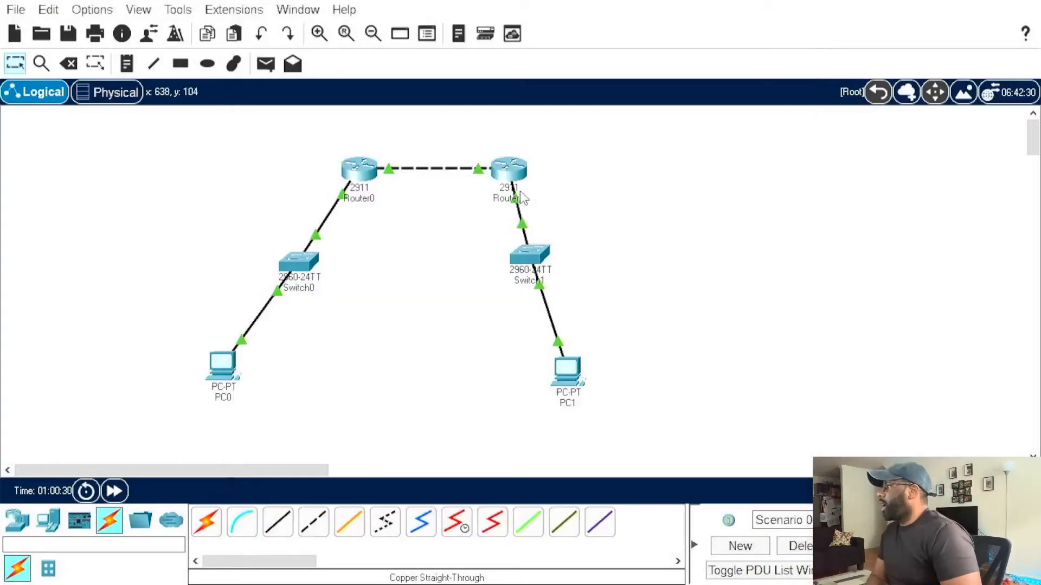
{"action": "left_click", "coordinate": [504, 164]}
{"action": "key", "text": "Up"}
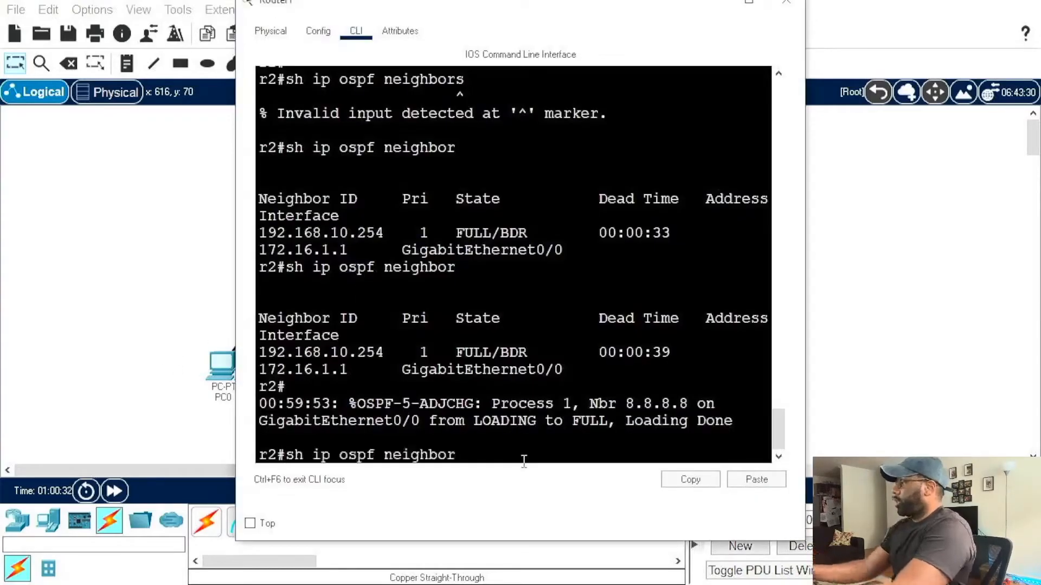
{"action": "key", "text": "Return"}
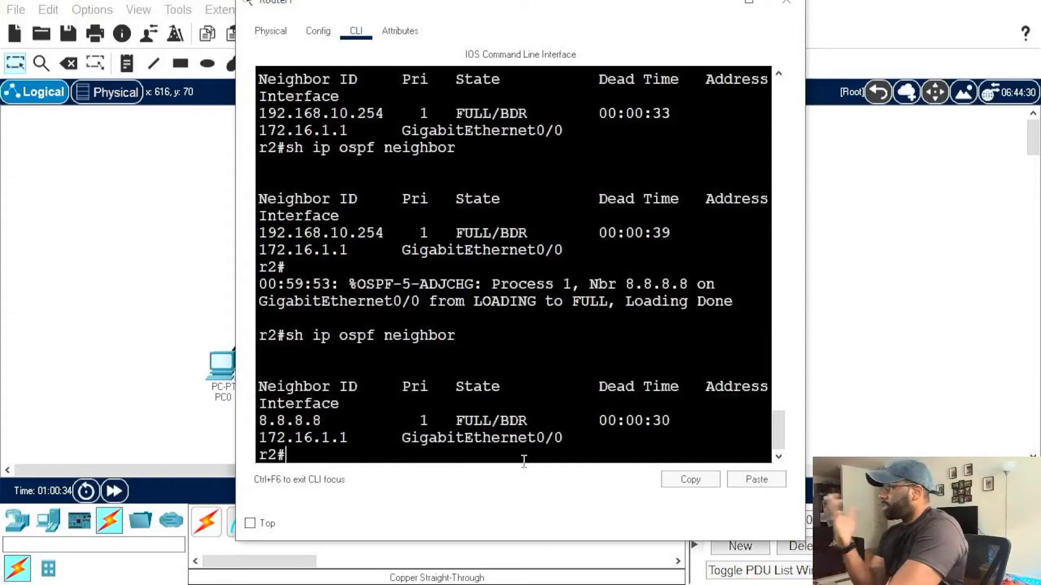
{"action": "left_click", "coordinate": [748, 3]}
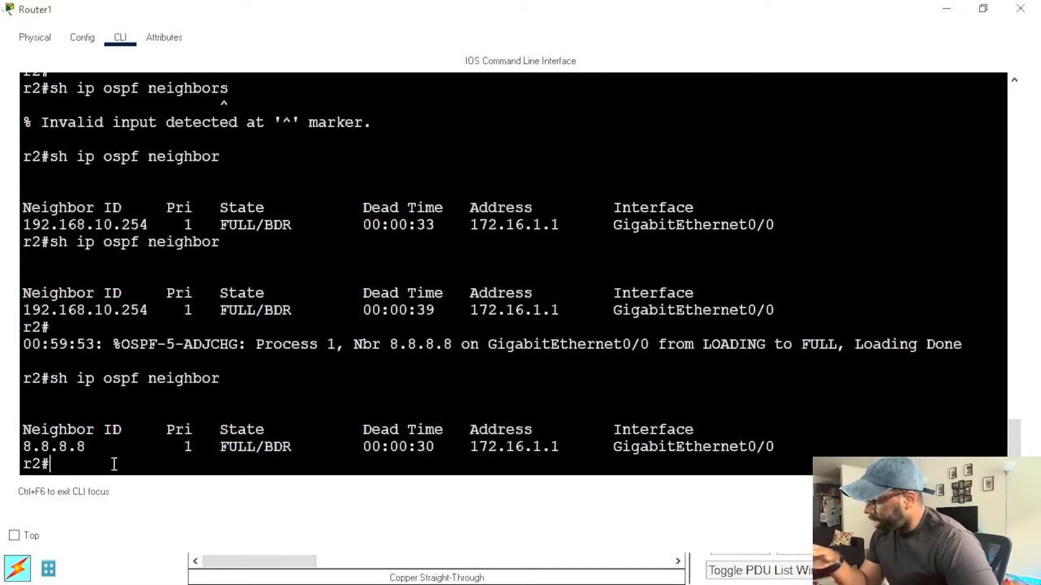
Step: Review Router1's earlier console output and highlight the neighbor ID in the latest OSPF neighbor table
{"action": "left_click_drag", "start_coordinate": [28, 446], "coordinate": [106, 446]}
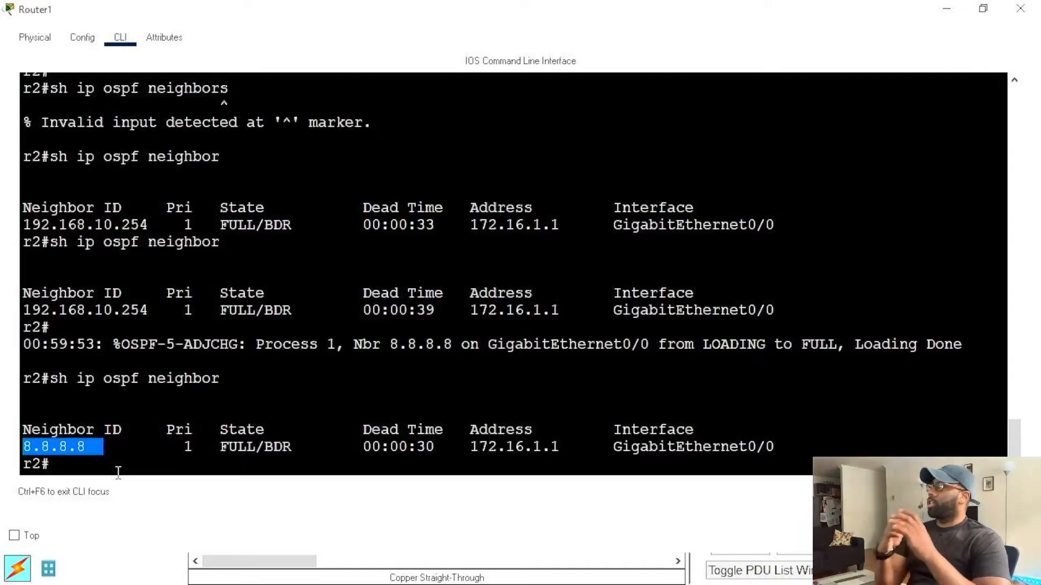
{"action": "scroll", "coordinate": [534, 414], "scroll_direction": "up", "scroll_amount": 5}
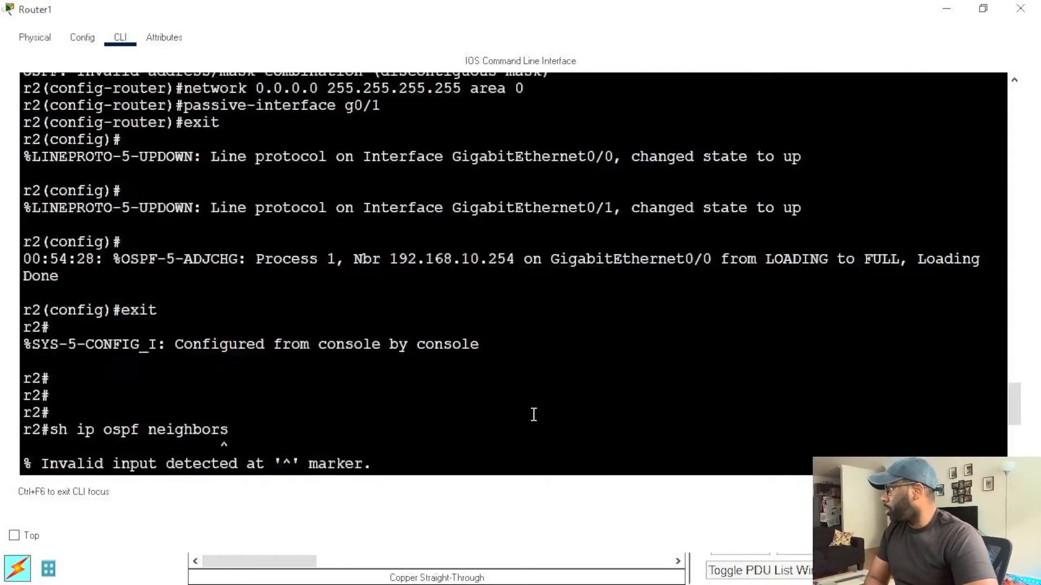
{"action": "scroll", "coordinate": [660, 352], "scroll_direction": "down", "scroll_amount": 5}
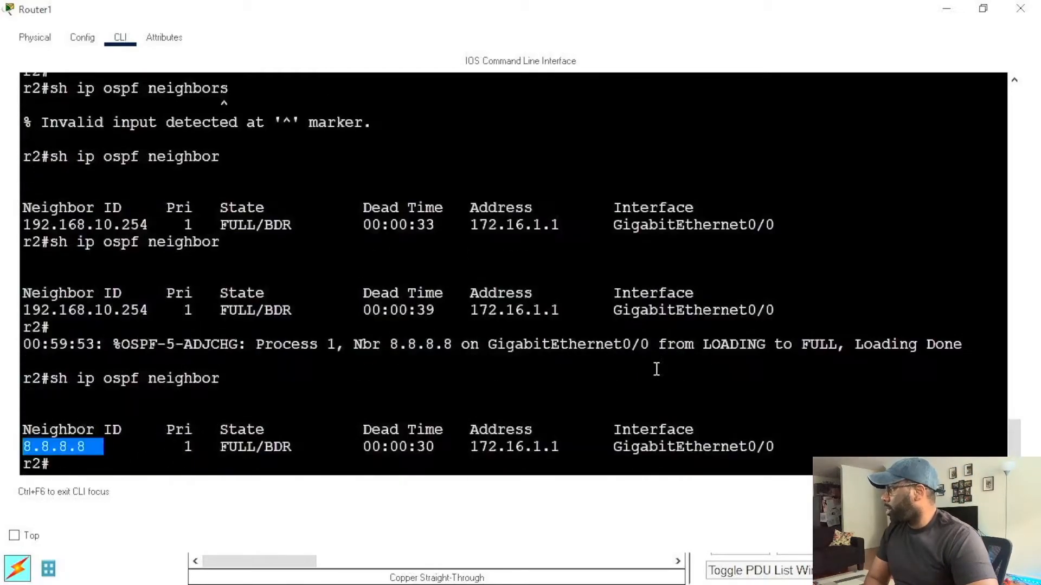
{"action": "left_click", "coordinate": [498, 448]}
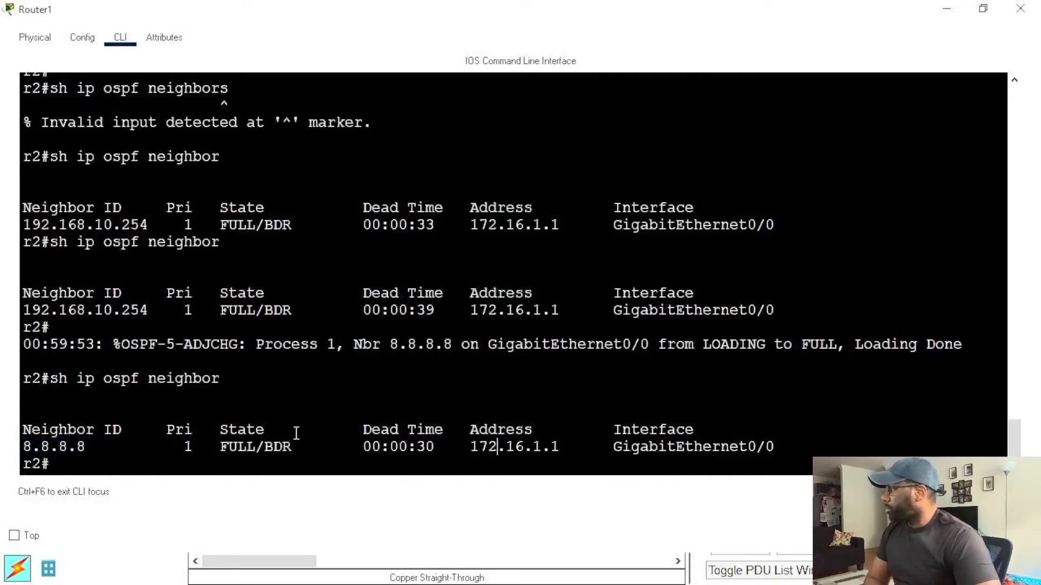
{"action": "left_click_drag", "start_coordinate": [23, 446], "coordinate": [98, 451]}
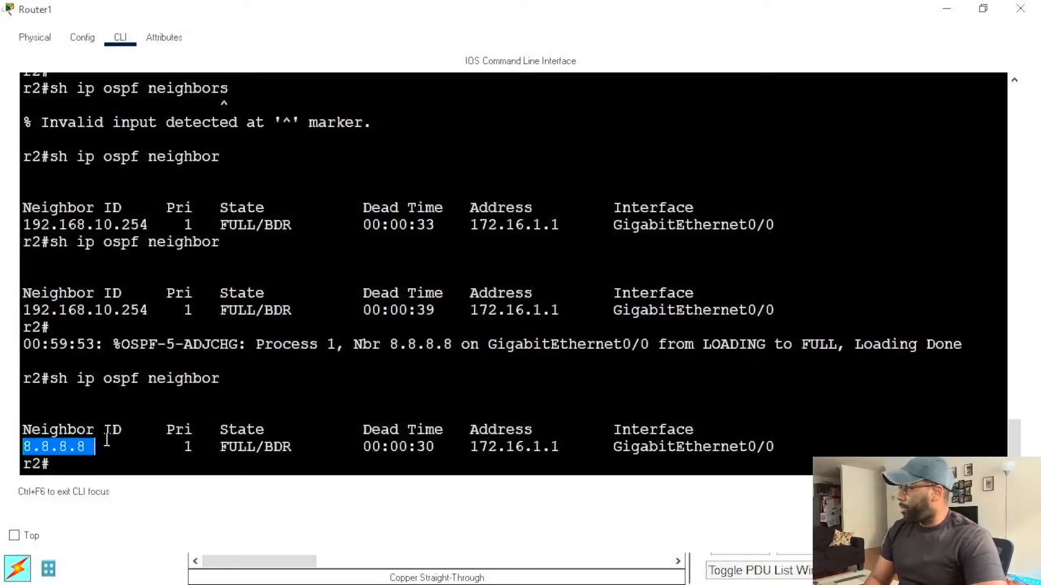
Step: Highlight the neighbor's state, BDR role, address and interface in the latest OSPF neighbor table, and clear the selection
{"action": "left_click_drag", "start_coordinate": [182, 454], "coordinate": [247, 447]}
{"action": "left_click", "coordinate": [244, 437]}
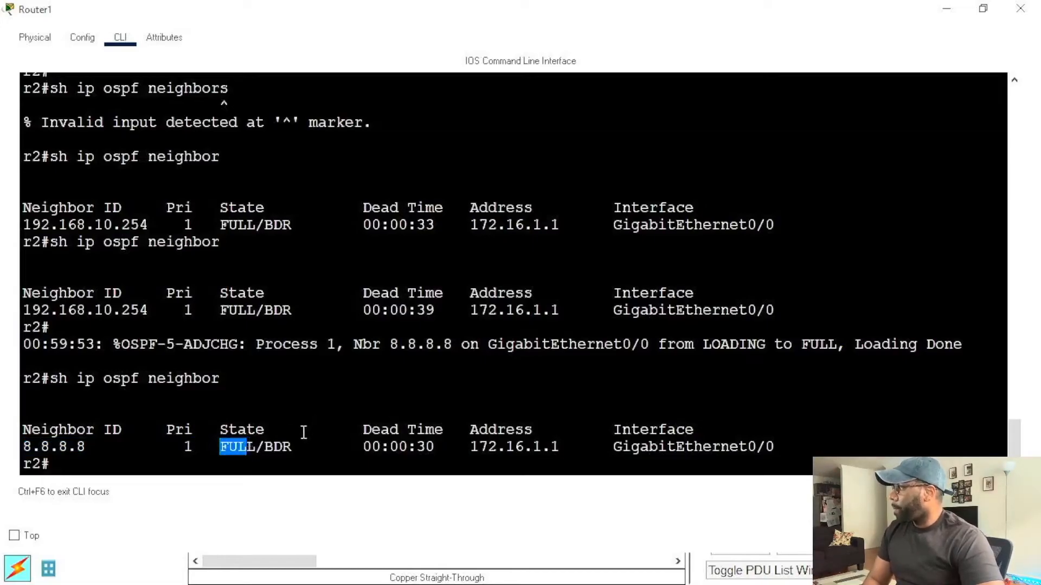
{"action": "left_click_drag", "start_coordinate": [264, 447], "coordinate": [293, 447]}
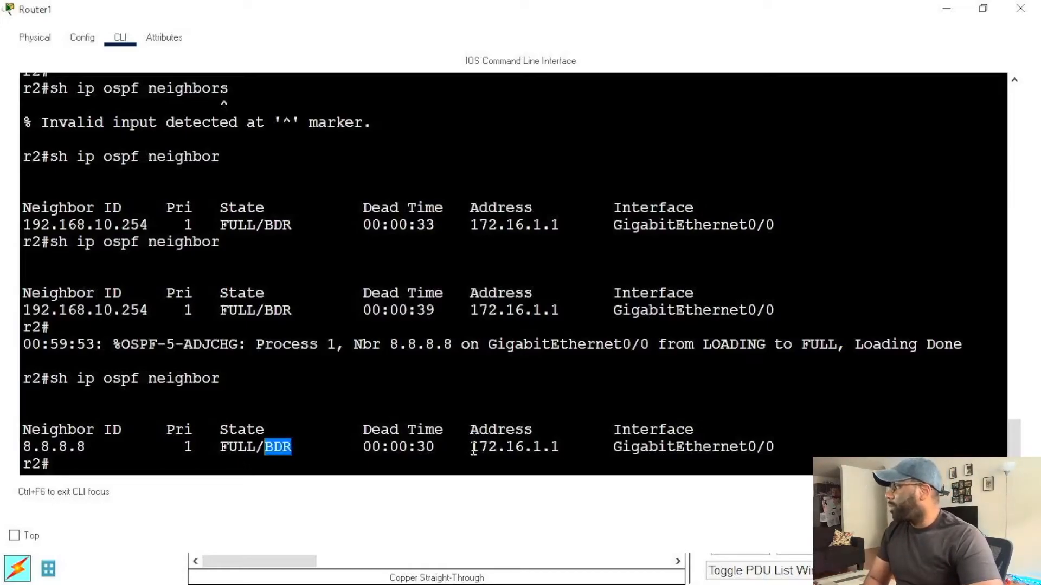
{"action": "left_click_drag", "start_coordinate": [467, 450], "coordinate": [560, 448]}
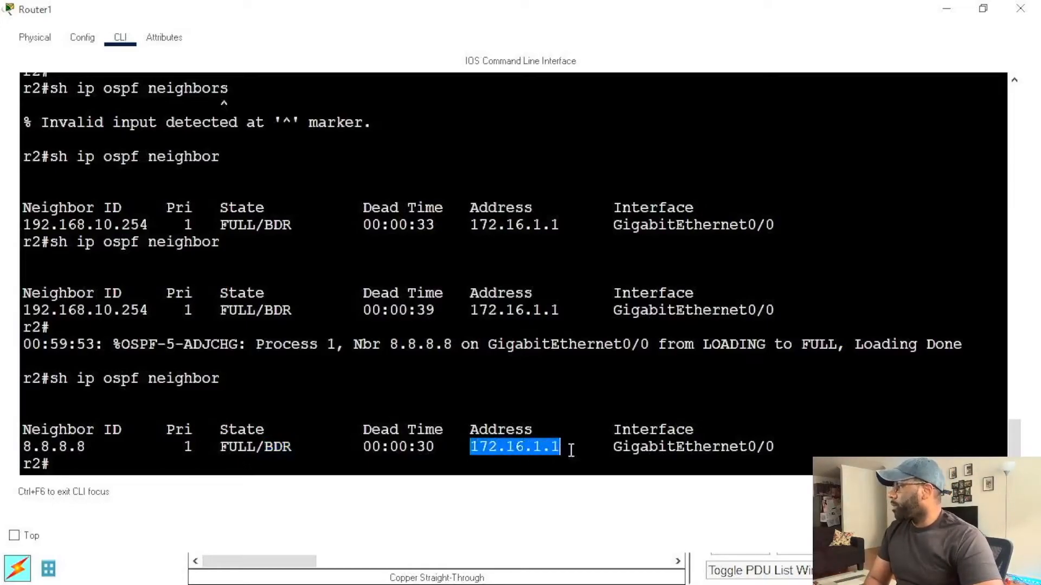
{"action": "left_click_drag", "start_coordinate": [622, 446], "coordinate": [775, 447]}
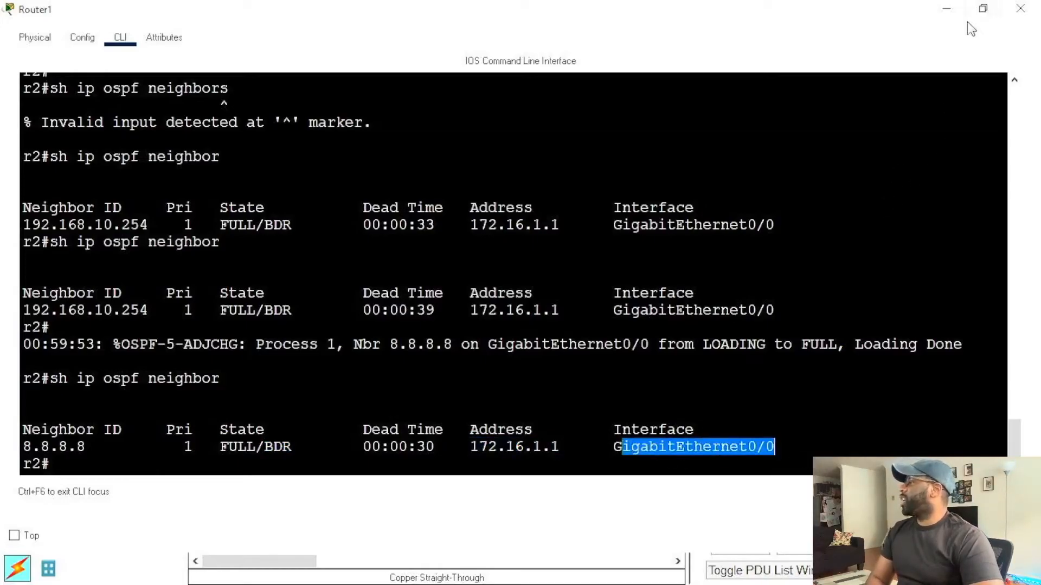
{"action": "left_click", "coordinate": [856, 448]}
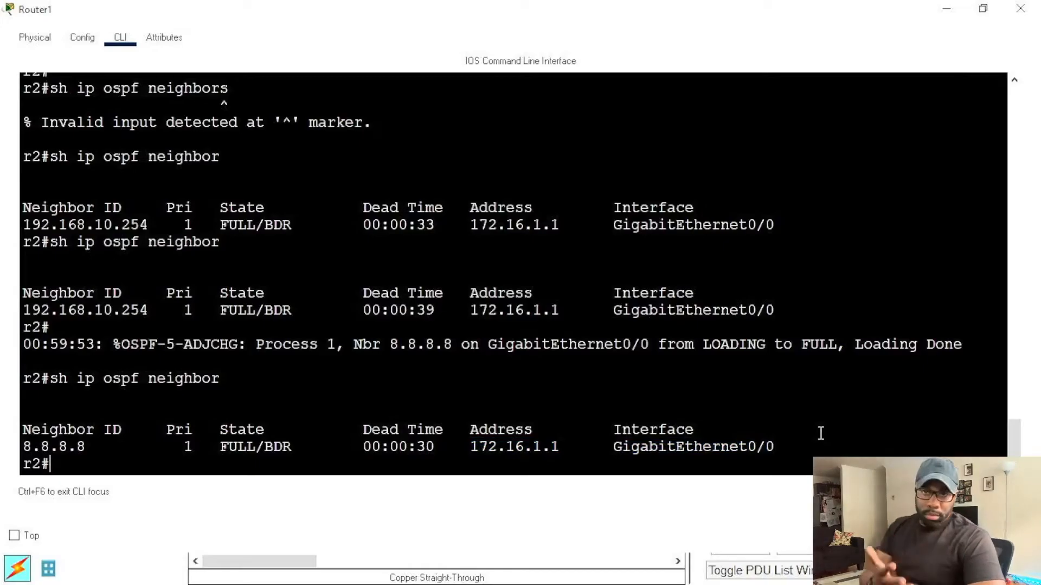
Step: Display Router1's routing protocol details with sh ip protocols
{"action": "type", "text": "ip"}
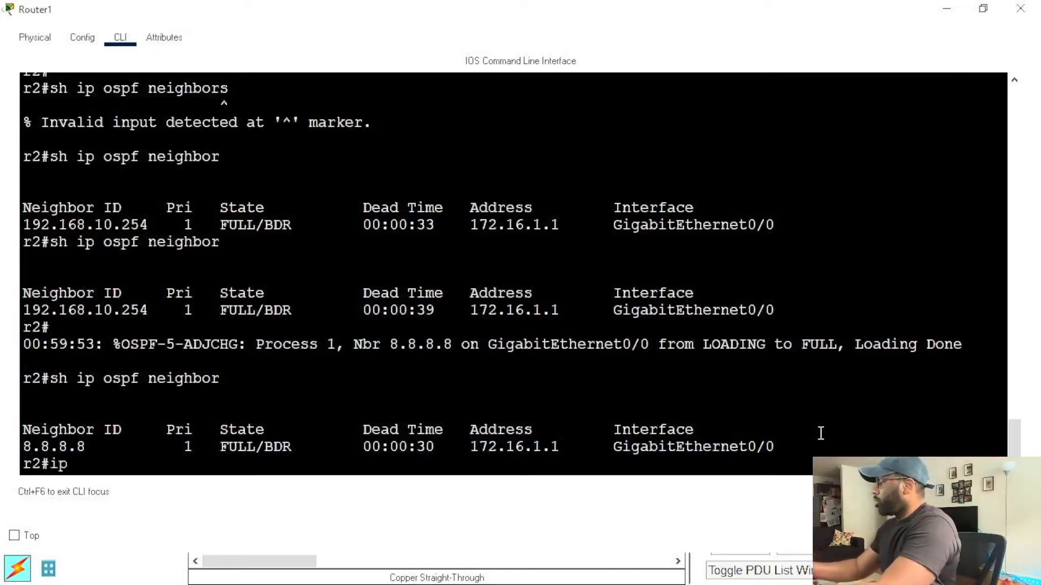
{"action": "key", "text": "BackSpace"}
{"action": "key", "text": "BackSpace"}
{"action": "type", "text": "sh"}
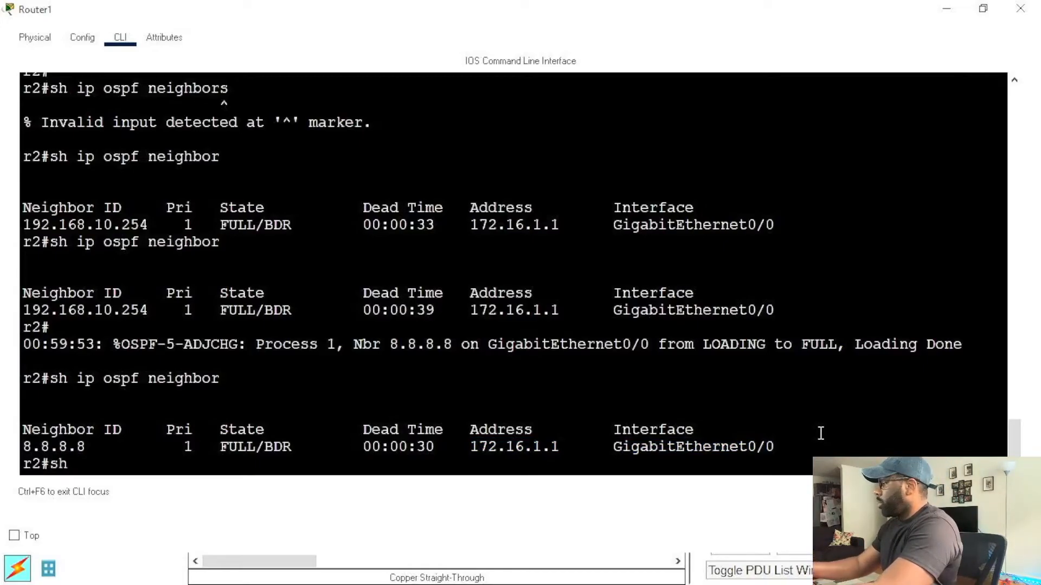
{"action": "type", "text": " ip protocols"}
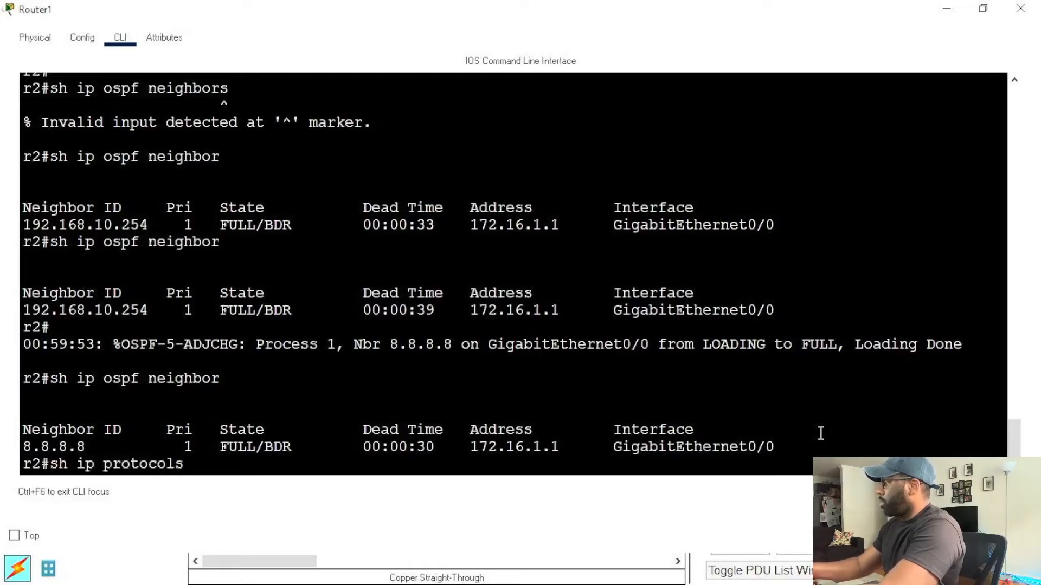
{"action": "key", "text": "Return"}
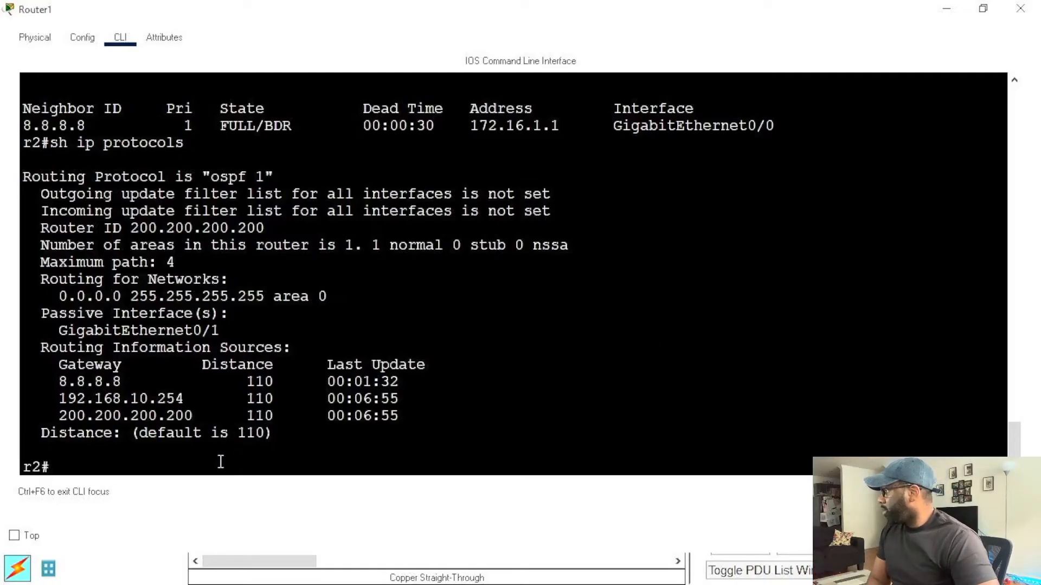
Step: Highlight the default distance, router ID, maximum path and routed network entries in Router1's routing protocol output
{"action": "left_click_drag", "start_coordinate": [140, 432], "coordinate": [275, 435]}
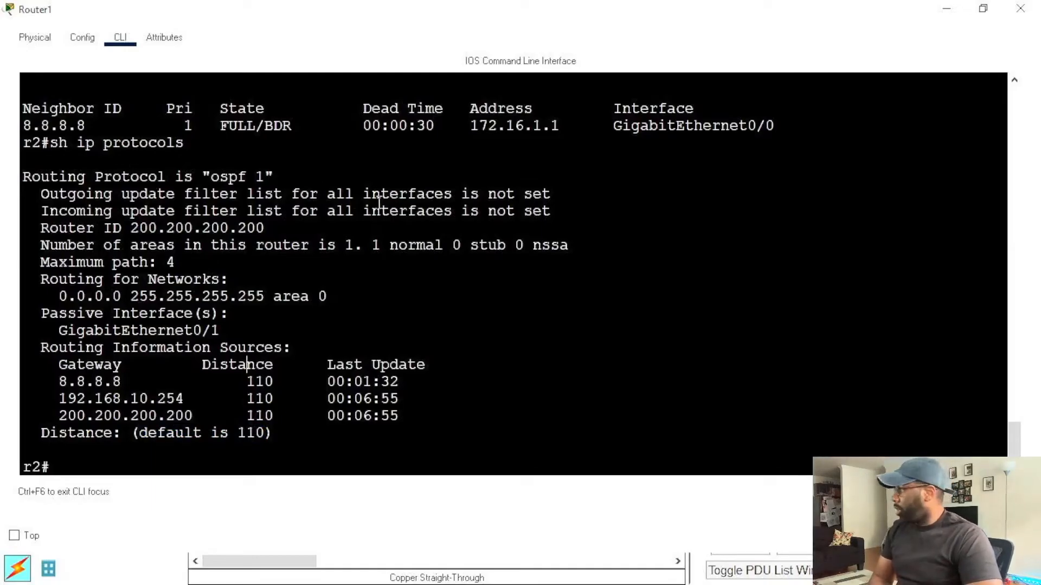
{"action": "left_click_drag", "start_coordinate": [42, 228], "coordinate": [275, 225]}
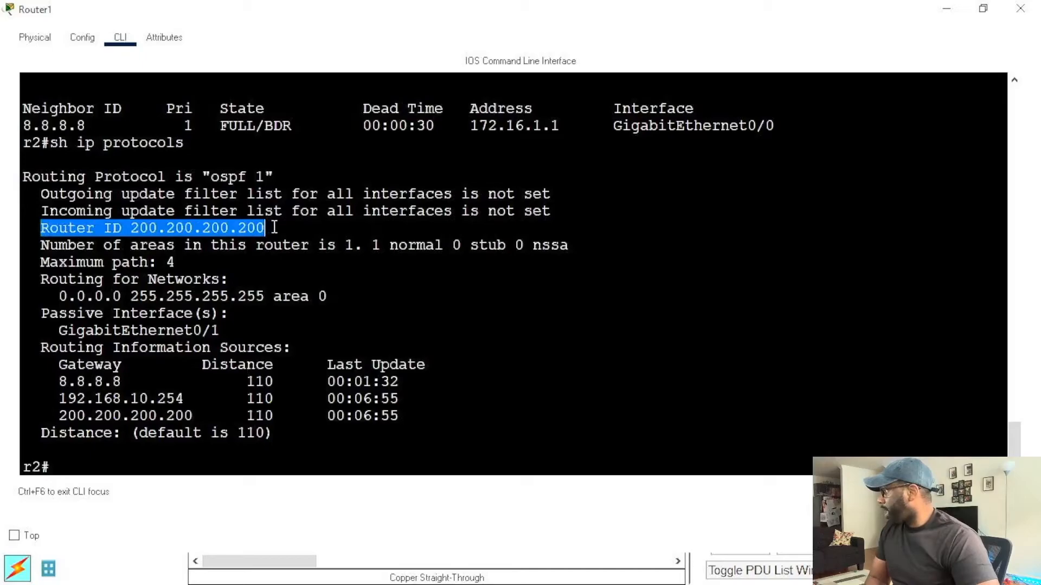
{"action": "left_click_drag", "start_coordinate": [43, 263], "coordinate": [189, 264]}
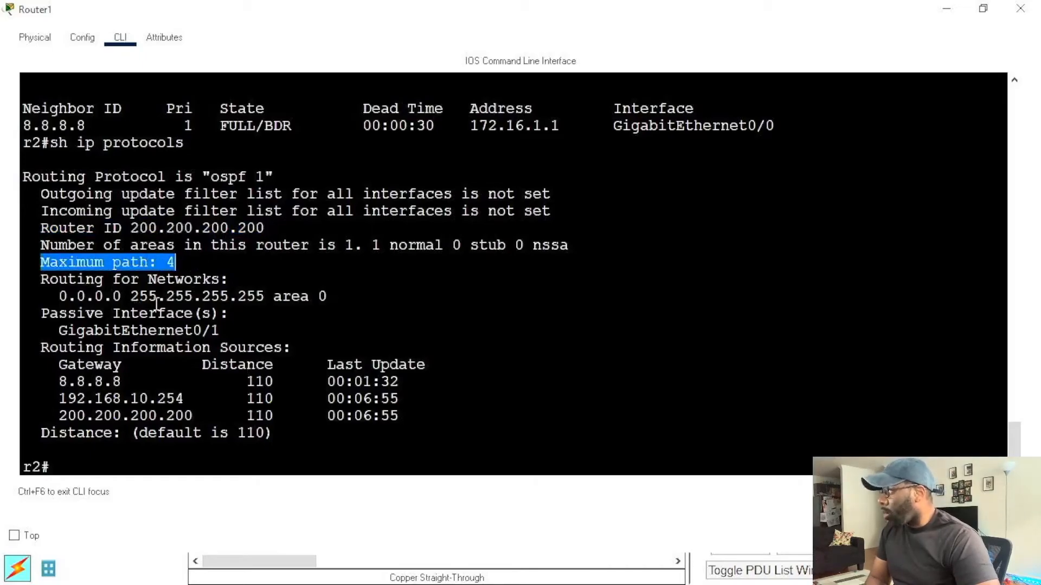
{"action": "left_click_drag", "start_coordinate": [59, 296], "coordinate": [302, 287]}
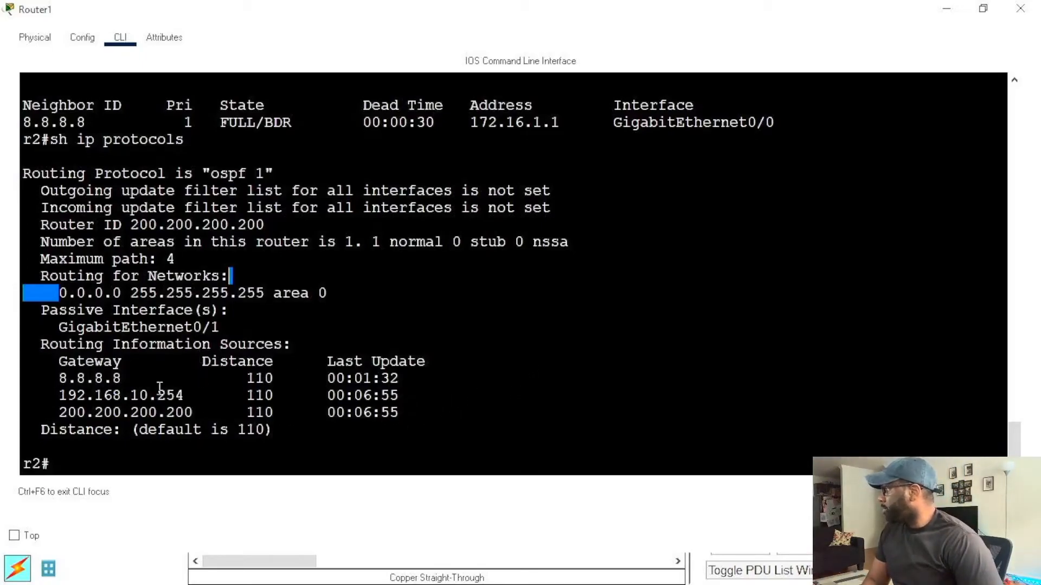
Step: Highlight the first two gateway addresses under Router1's routing information sources, and clear the selection
{"action": "left_click_drag", "start_coordinate": [58, 379], "coordinate": [186, 395]}
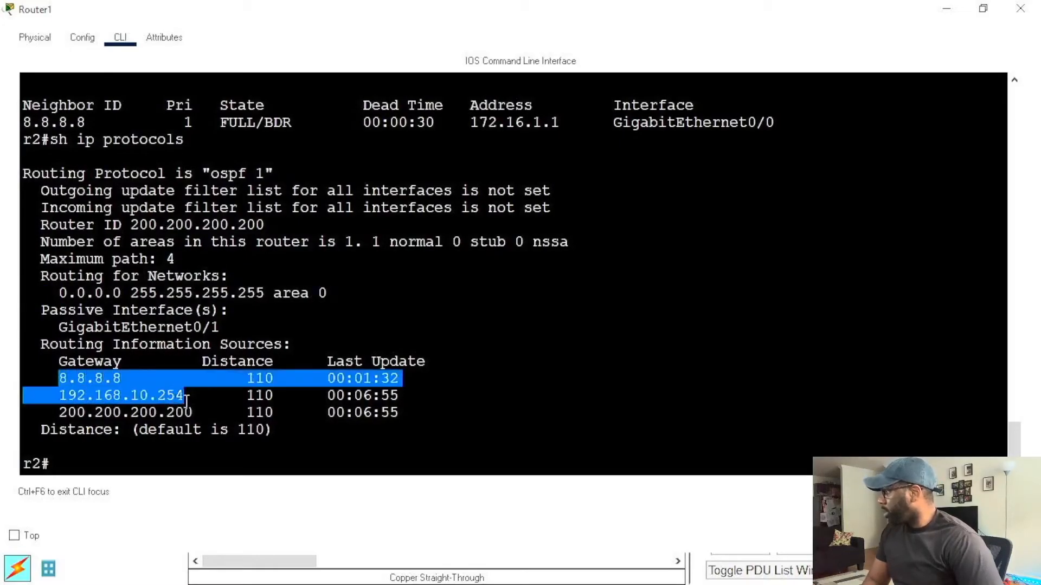
{"action": "left_click", "coordinate": [182, 394]}
{"action": "left_click_drag", "start_coordinate": [59, 379], "coordinate": [165, 382]}
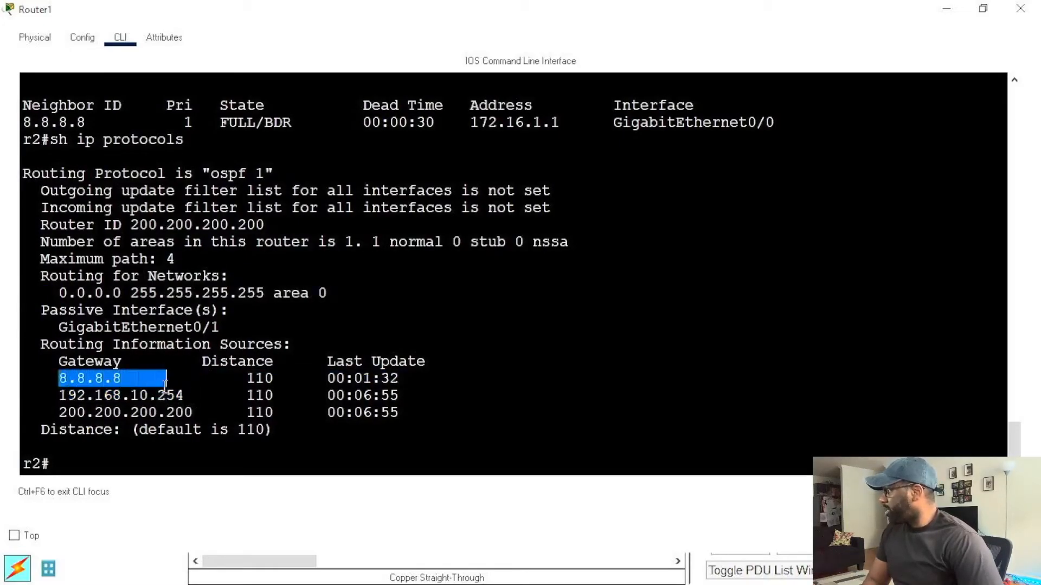
{"action": "left_click", "coordinate": [198, 407]}
{"action": "left_click_drag", "start_coordinate": [60, 395], "coordinate": [205, 391]}
{"action": "left_click", "coordinate": [364, 389]}
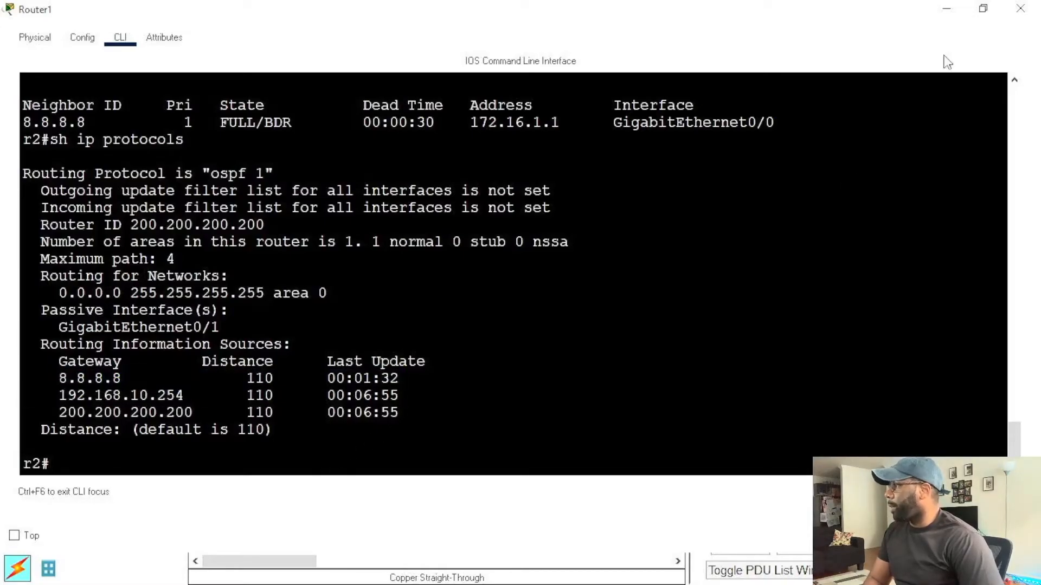
Step: Restore the Router1 window to its smaller size and return to the latest command prompt
{"action": "left_click", "coordinate": [982, 10]}
{"action": "scroll", "coordinate": [736, 359], "scroll_direction": "down", "scroll_amount": 3}
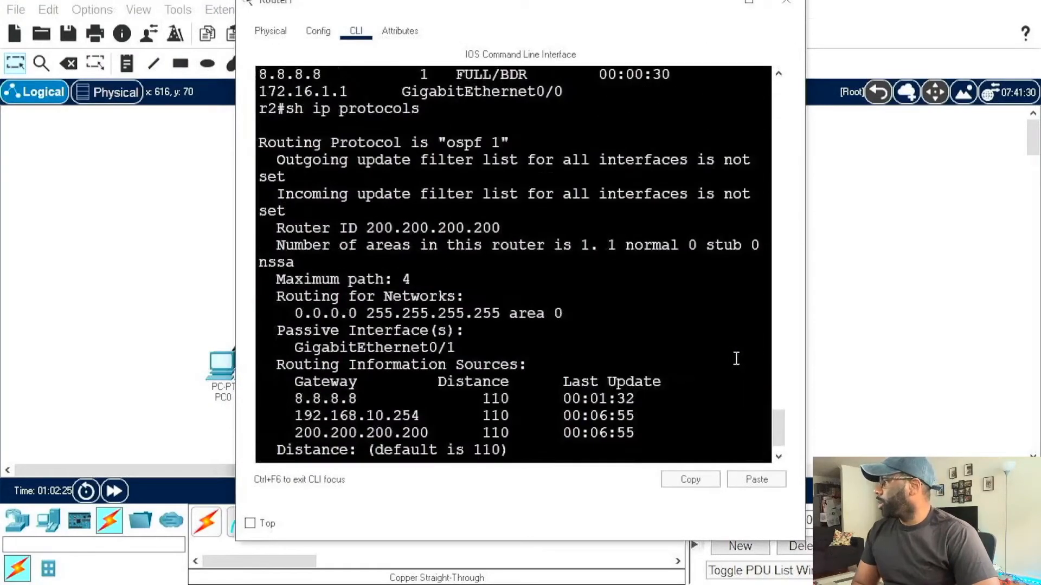
{"action": "scroll", "coordinate": [736, 359], "scroll_direction": "down", "scroll_amount": 1}
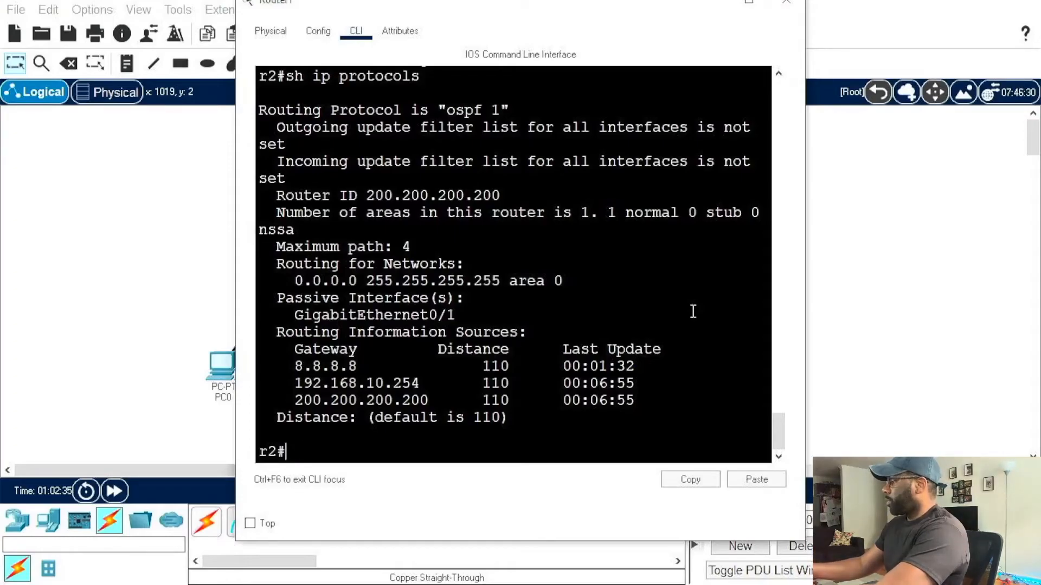
Step: Enter Router1's configuration for OSPF process 1 and make the interface g0/0 passive with passive-interface g0/0
{"action": "type", "text": "conf t"}
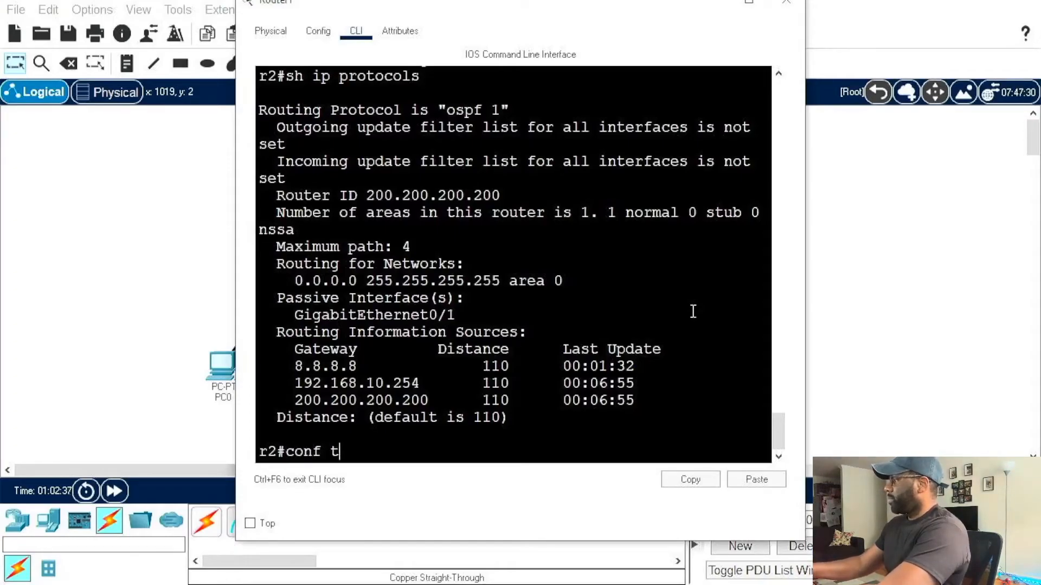
{"action": "key", "text": "Return"}
{"action": "type", "text": "router ospf 1"}
{"action": "key", "text": "Return"}
{"action": "type", "text": "passive-i"}
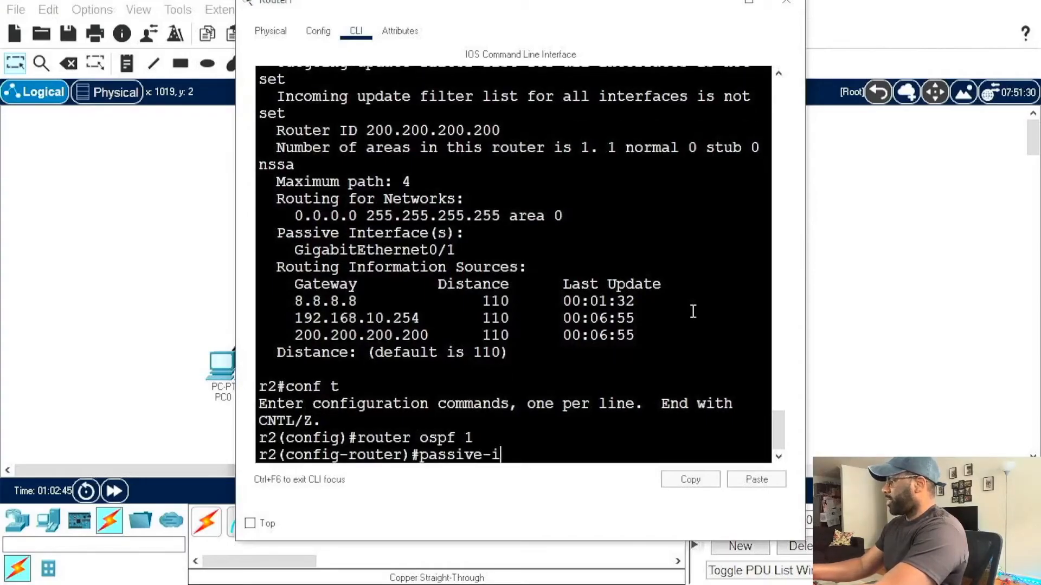
{"action": "type", "text": "nterface g0/"}
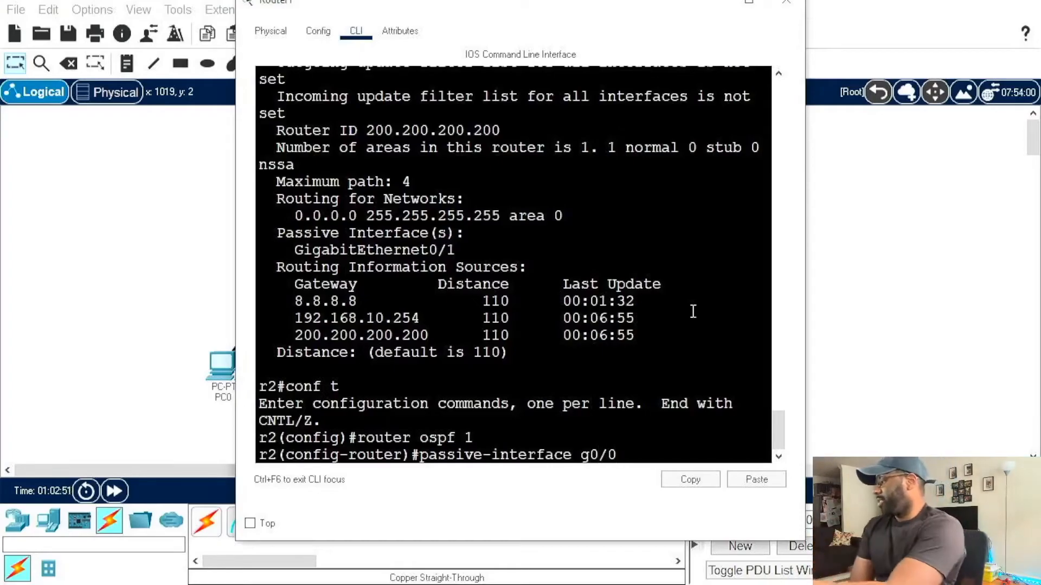
{"action": "type", "text": "0"}
{"action": "key", "text": "Return"}
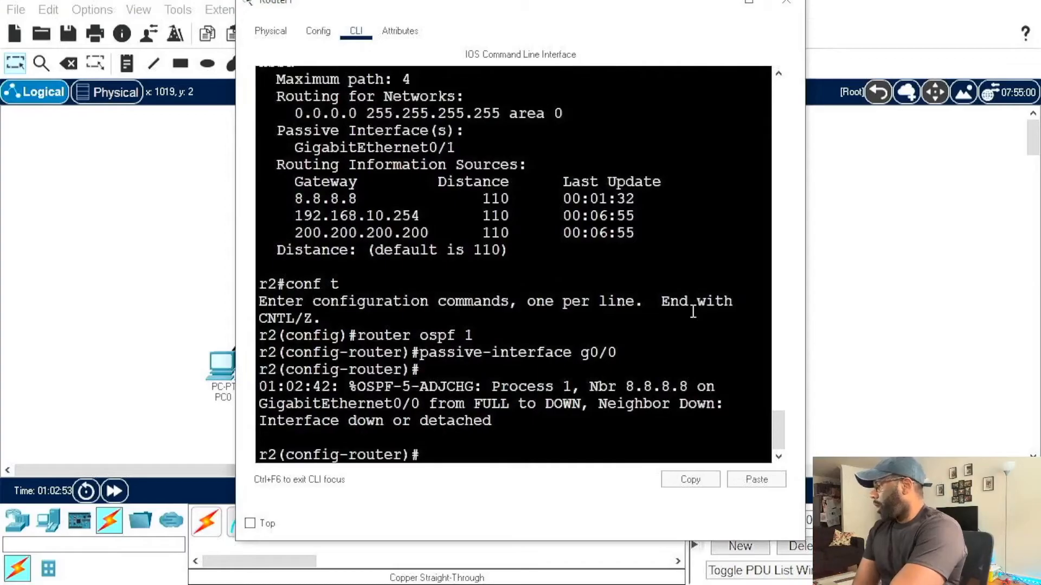
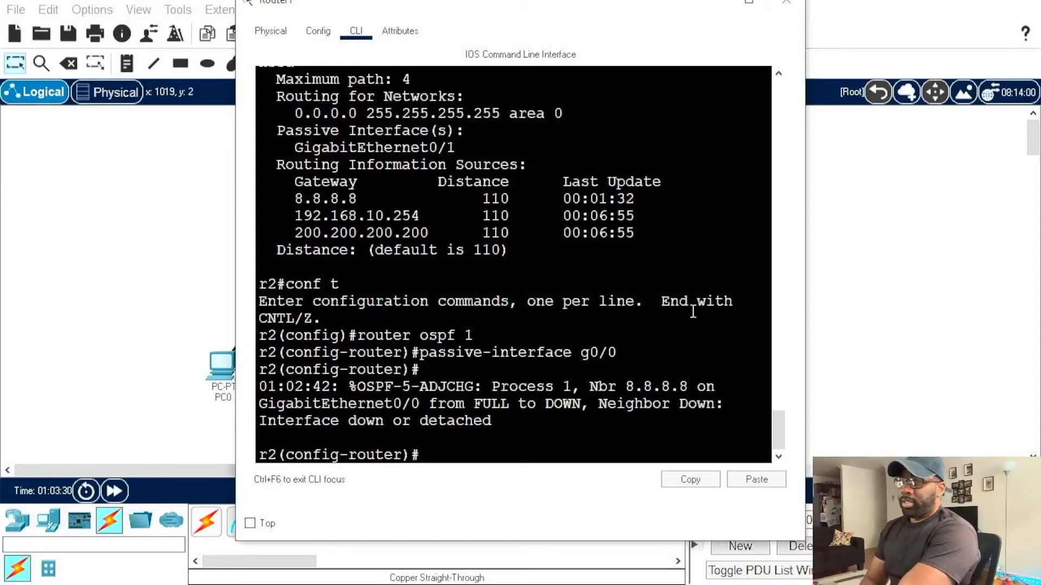
Step: Remove the passive setting from Router1's g0/0 interface in OSPF process 1 with no passive-interface g0/0
{"action": "key", "text": "Up"}
{"action": "key", "text": "ctrl+a"}
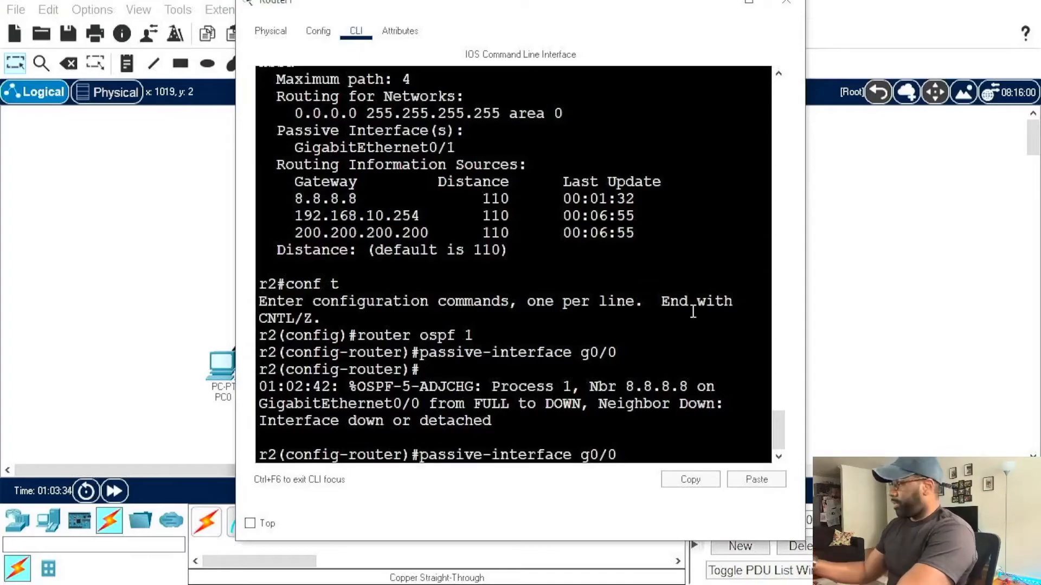
{"action": "type", "text": "no"}
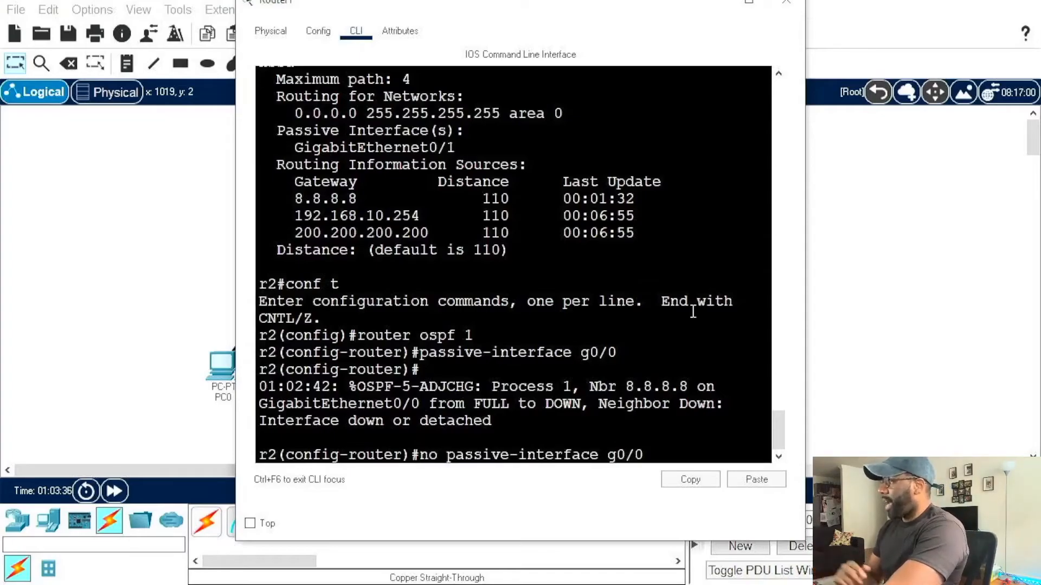
{"action": "key", "text": "Return"}
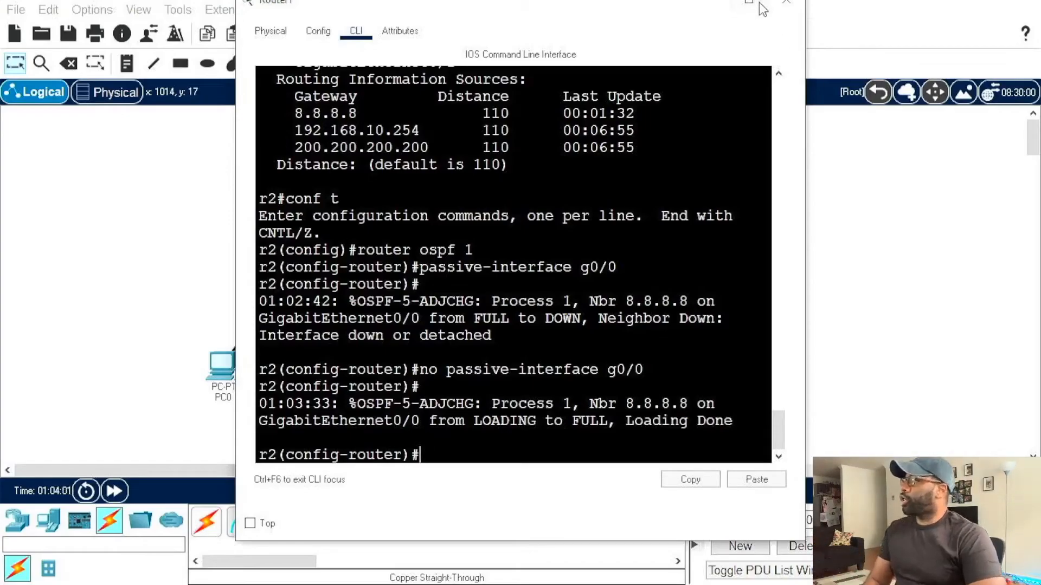
Step: Exit Router1's OSPF configuration mode and display its IP routing table with do sh ip route in a maximized window
{"action": "left_click_drag", "start_coordinate": [665, 8], "coordinate": [678, 36]}
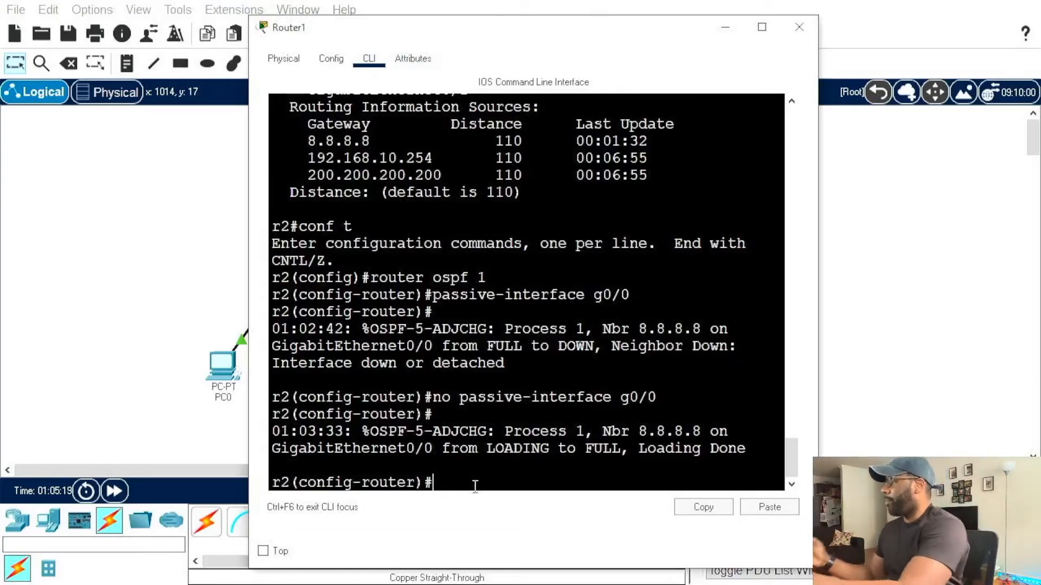
{"action": "type", "text": "exit"}
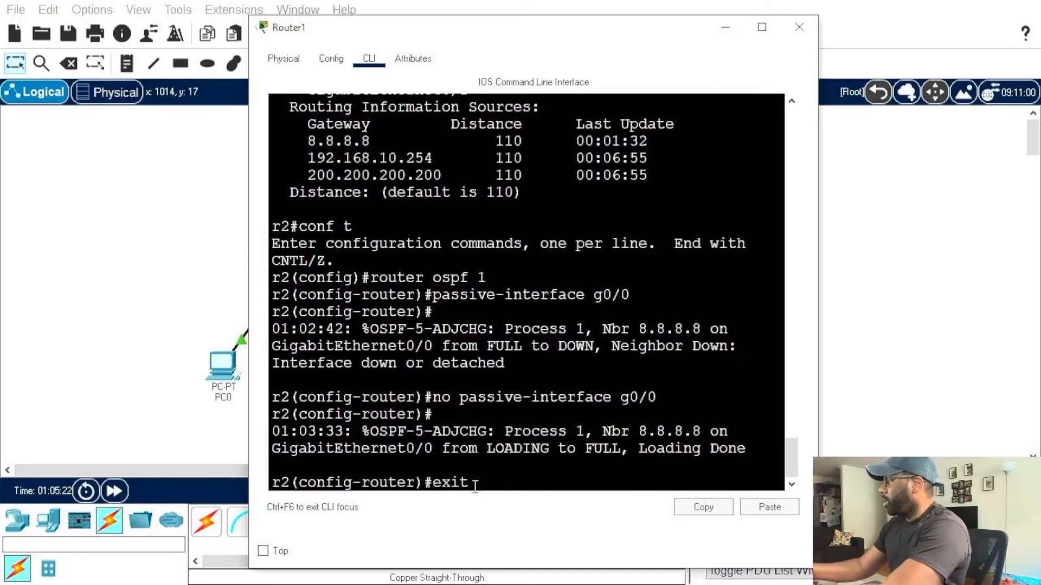
{"action": "key", "text": "Return"}
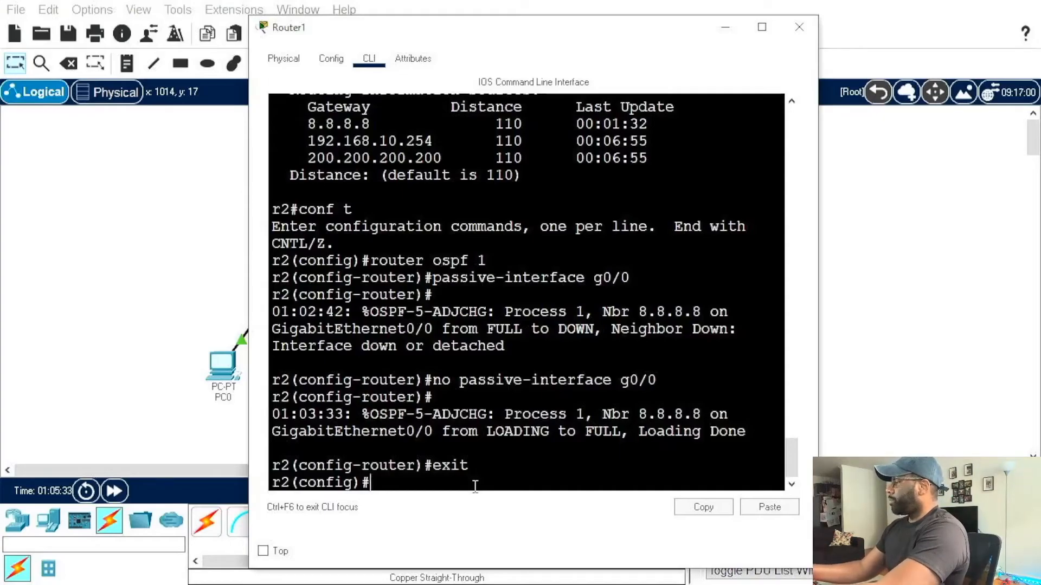
{"action": "type", "text": "do sh ip rout"}
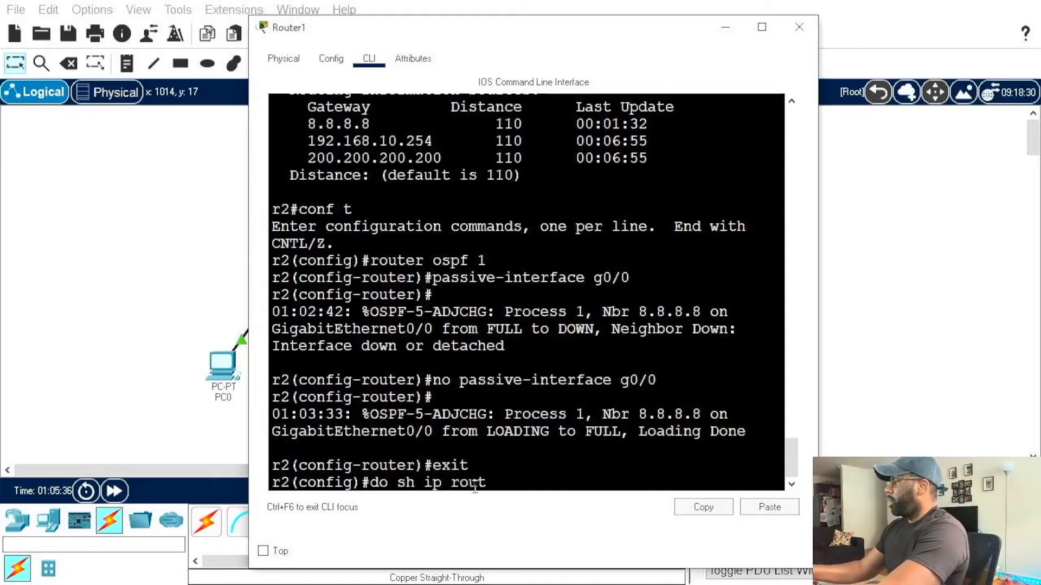
{"action": "key", "text": "Return"}
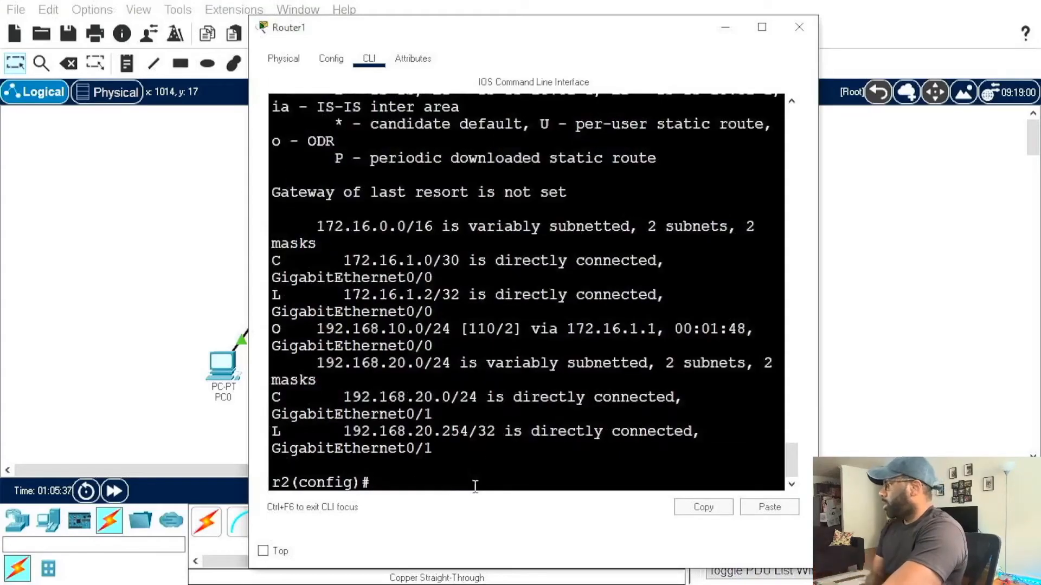
{"action": "left_click", "coordinate": [762, 27]}
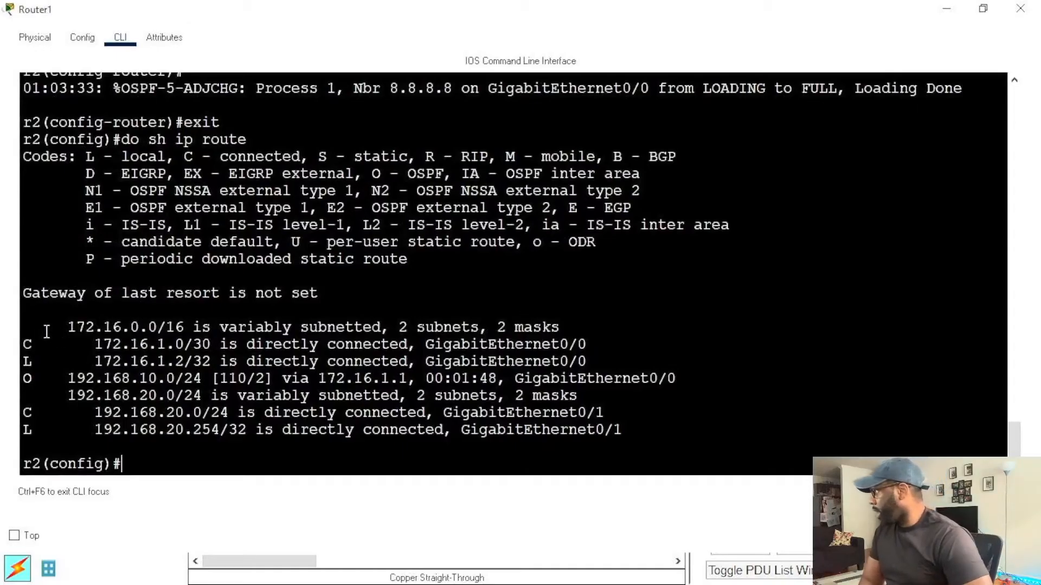
Step: Highlight the directly connected 172.16.1.0/30 route in Router1's routing table, and clear the selection
{"action": "left_click_drag", "start_coordinate": [22, 344], "coordinate": [595, 351]}
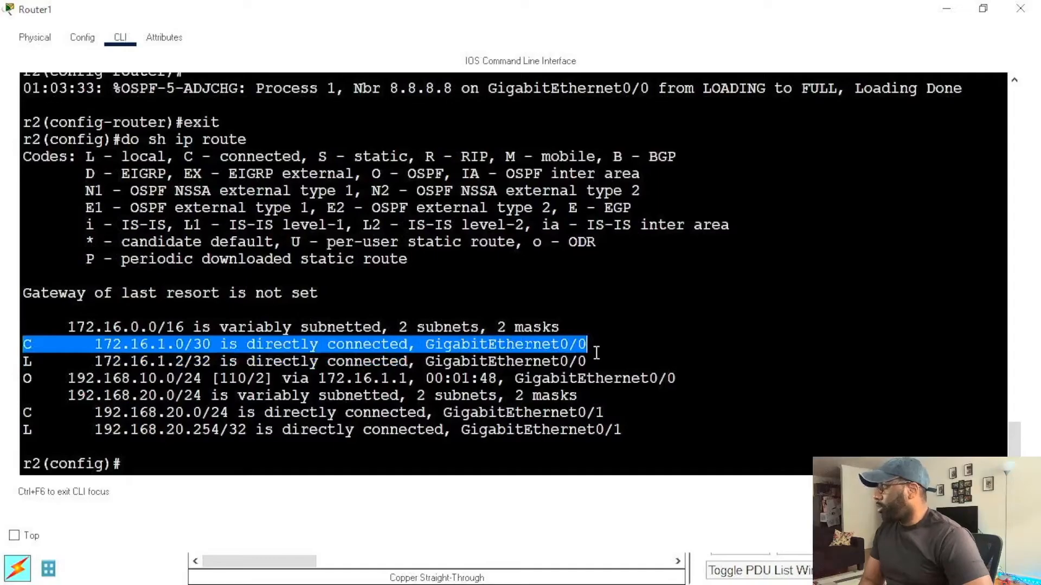
{"action": "left_click", "coordinate": [149, 345]}
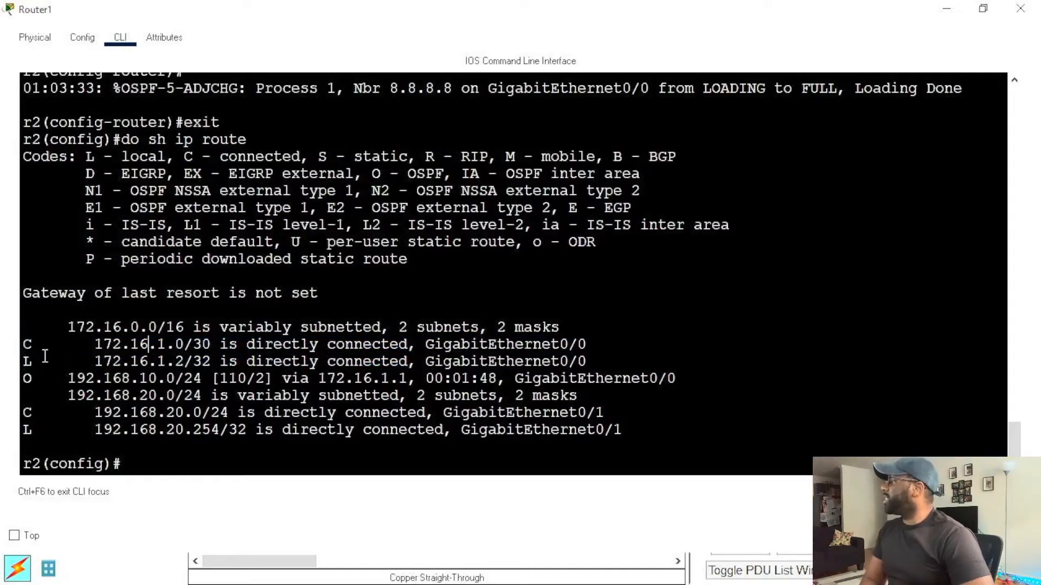
{"action": "left_click_drag", "start_coordinate": [28, 341], "coordinate": [577, 350]}
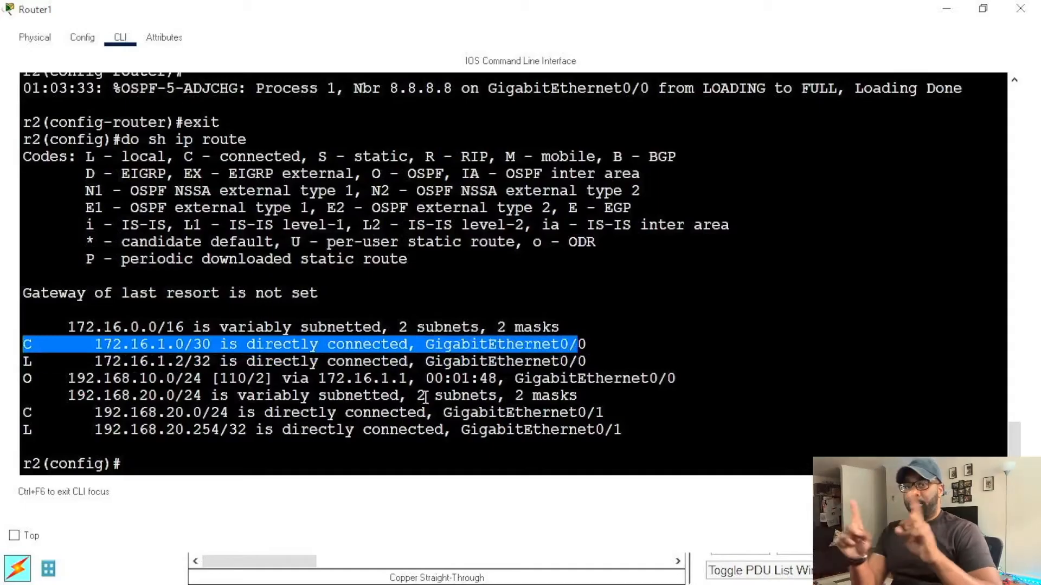
{"action": "left_click", "coordinate": [38, 362]}
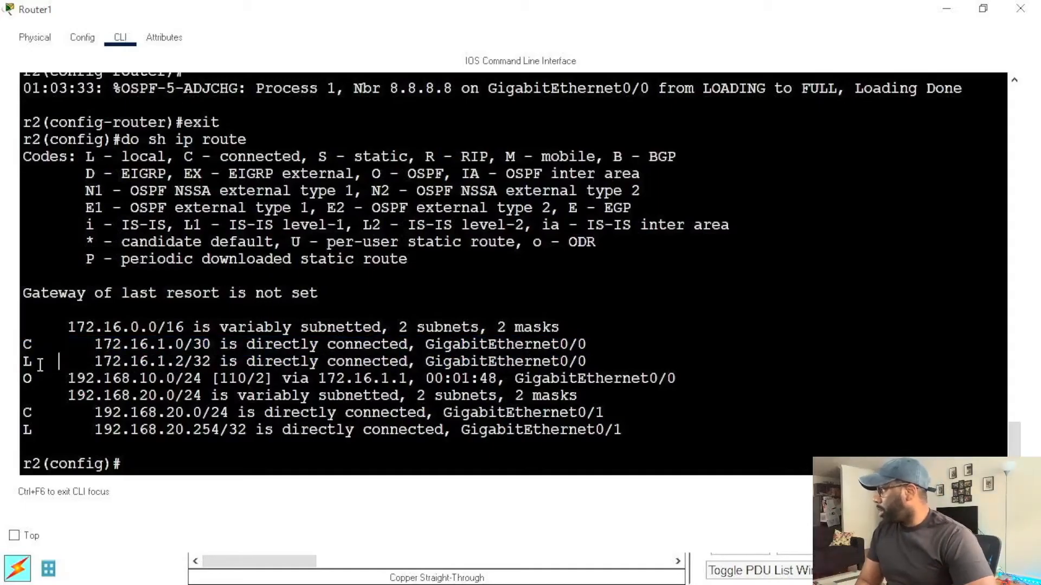
Step: Highlight the local route address 172.16.1.2/32 and its GigabitEthernet0/0 interface in the routing table, and clear the selection
{"action": "left_click_drag", "start_coordinate": [23, 362], "coordinate": [211, 362]}
{"action": "left_click", "coordinate": [187, 363]}
{"action": "left_click_drag", "start_coordinate": [95, 362], "coordinate": [213, 369]}
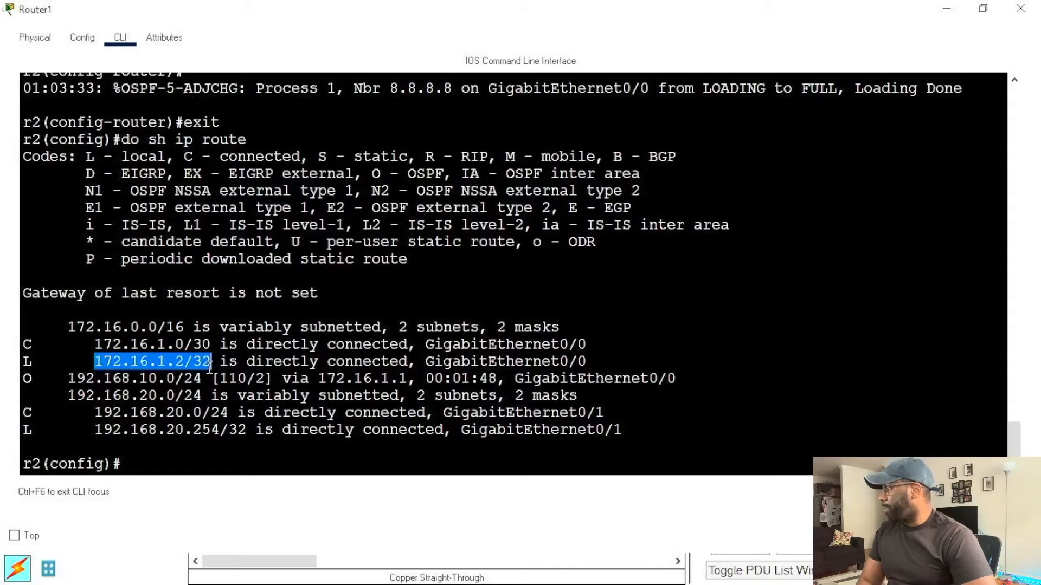
{"action": "double_click", "coordinate": [435, 362]}
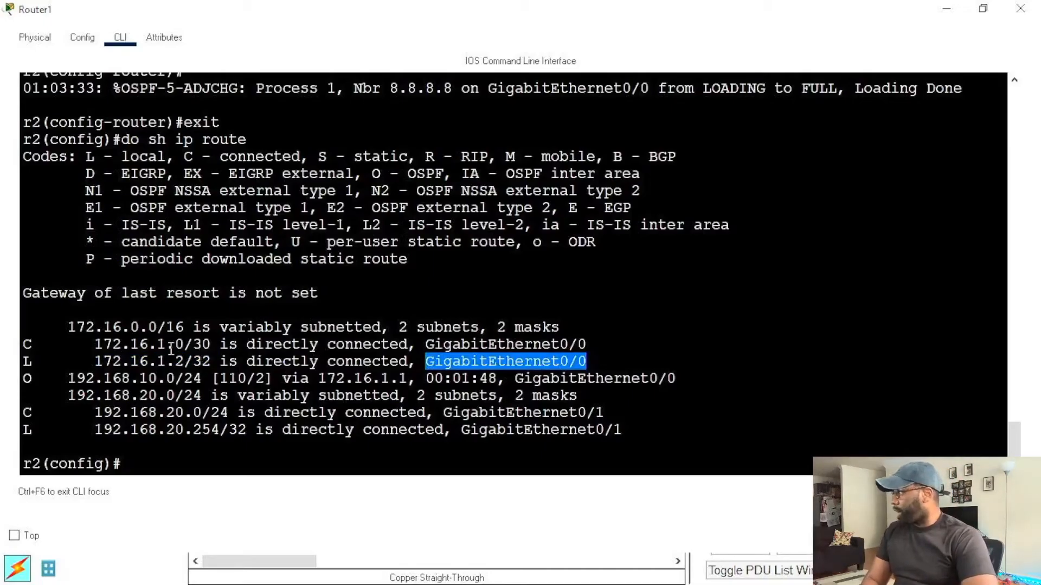
{"action": "left_click", "coordinate": [240, 415]}
Step: Highlight the O code, the 192.168.10.0/24 network and the next-hop address of the OSPF route in the routing table
{"action": "left_click_drag", "start_coordinate": [23, 379], "coordinate": [33, 379]}
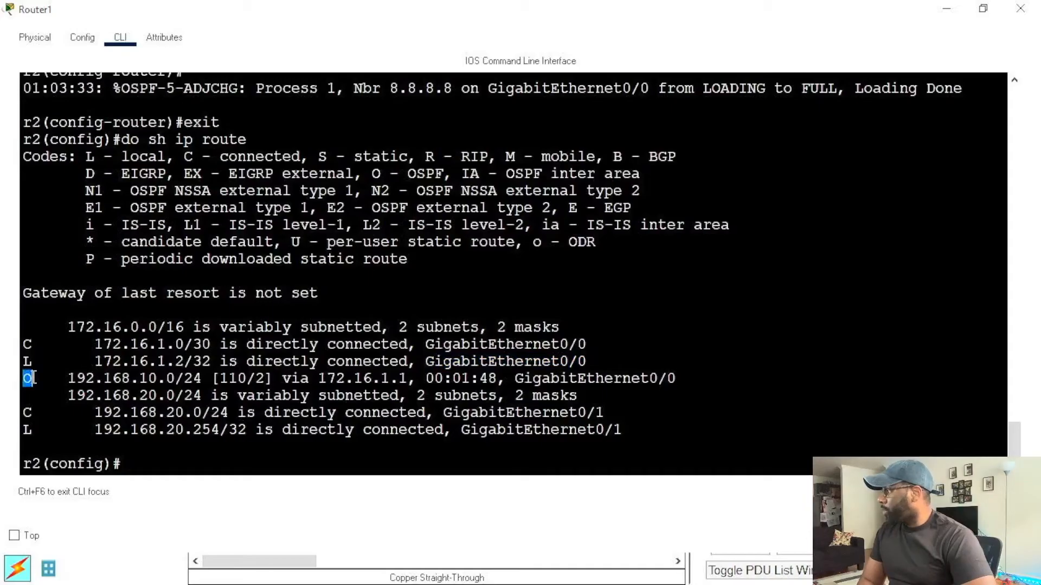
{"action": "left_click", "coordinate": [44, 379]}
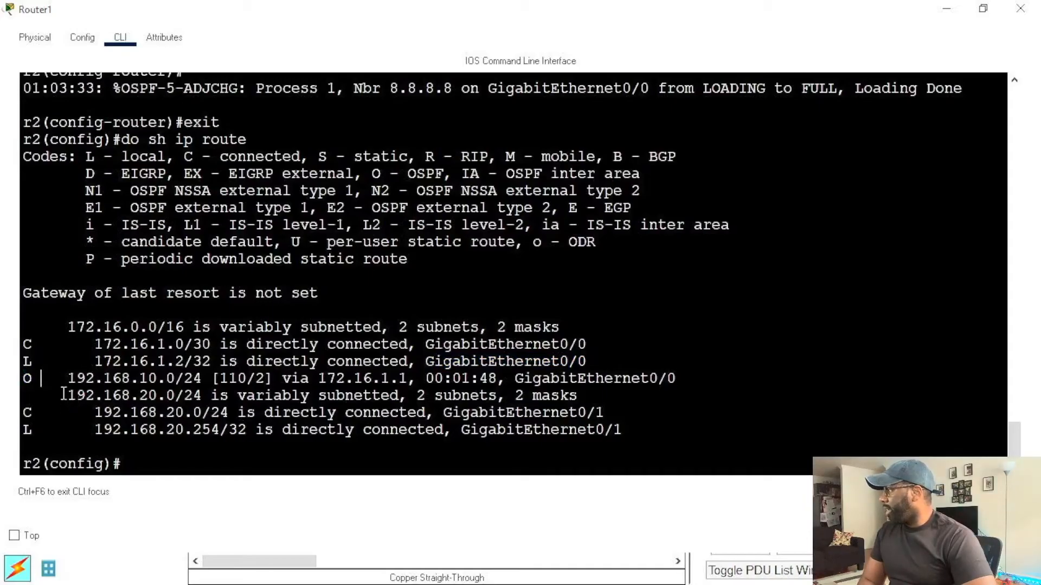
{"action": "left_click_drag", "start_coordinate": [62, 379], "coordinate": [435, 380]}
{"action": "left_click", "coordinate": [435, 379]}
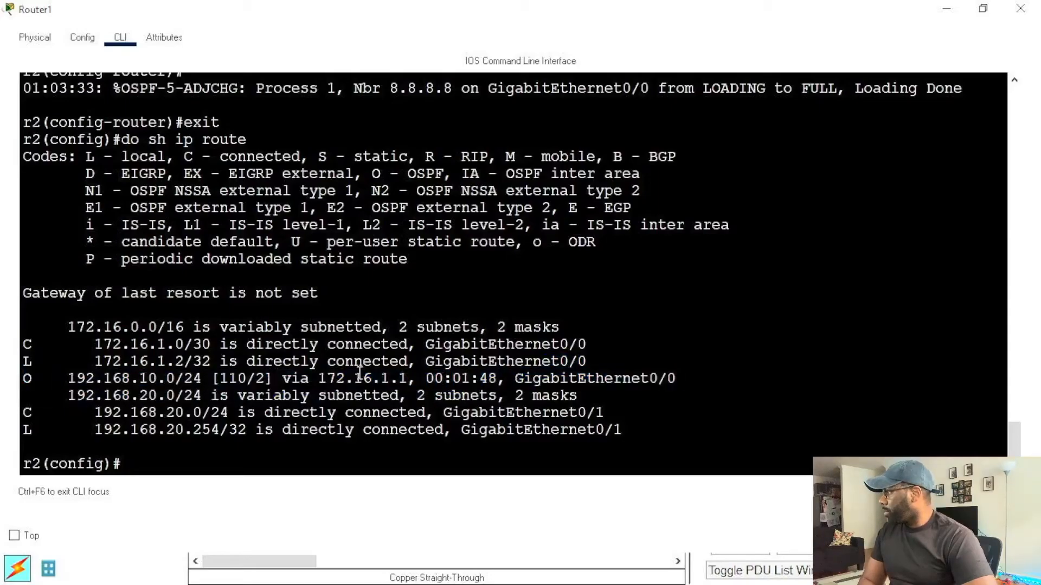
{"action": "left_click_drag", "start_coordinate": [324, 379], "coordinate": [409, 379]}
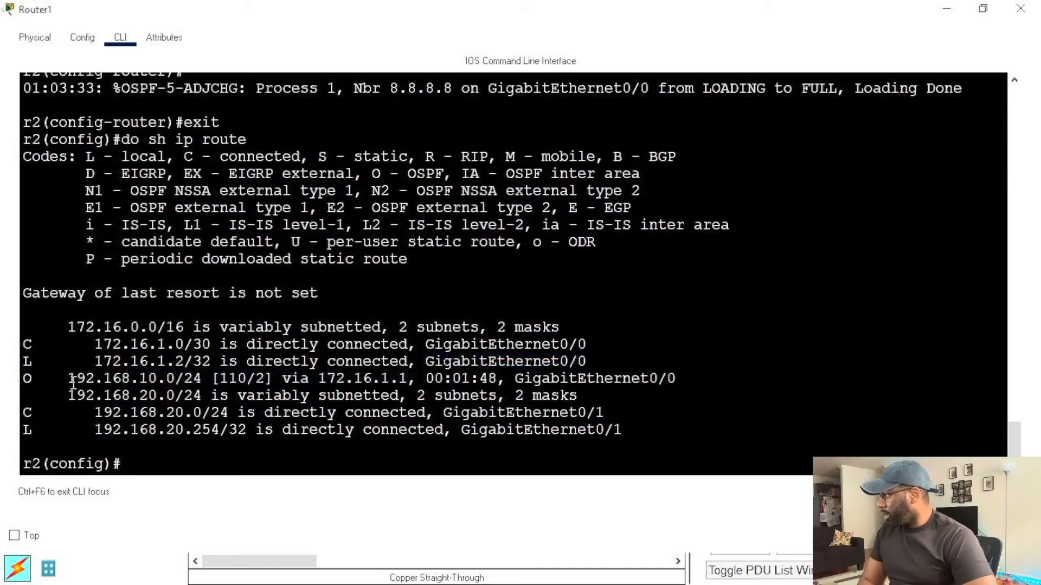
{"action": "left_click_drag", "start_coordinate": [68, 378], "coordinate": [202, 378]}
{"action": "left_click_drag", "start_coordinate": [320, 378], "coordinate": [418, 378]}
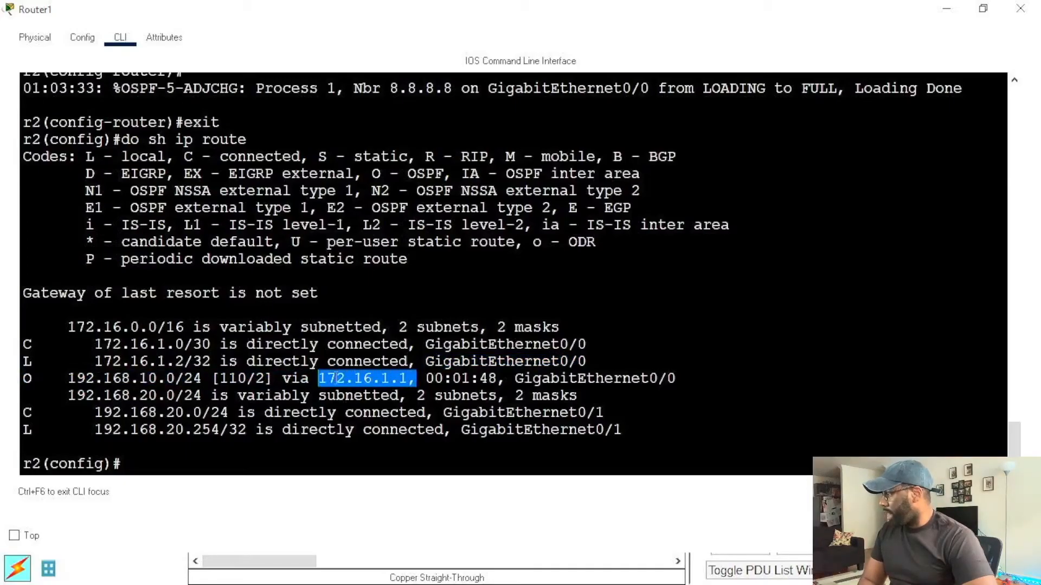
Step: Highlight the administrative distance and the metric of the OSPF route to 192.168.10.0/24, and clear the selection
{"action": "left_click_drag", "start_coordinate": [220, 378], "coordinate": [249, 379]}
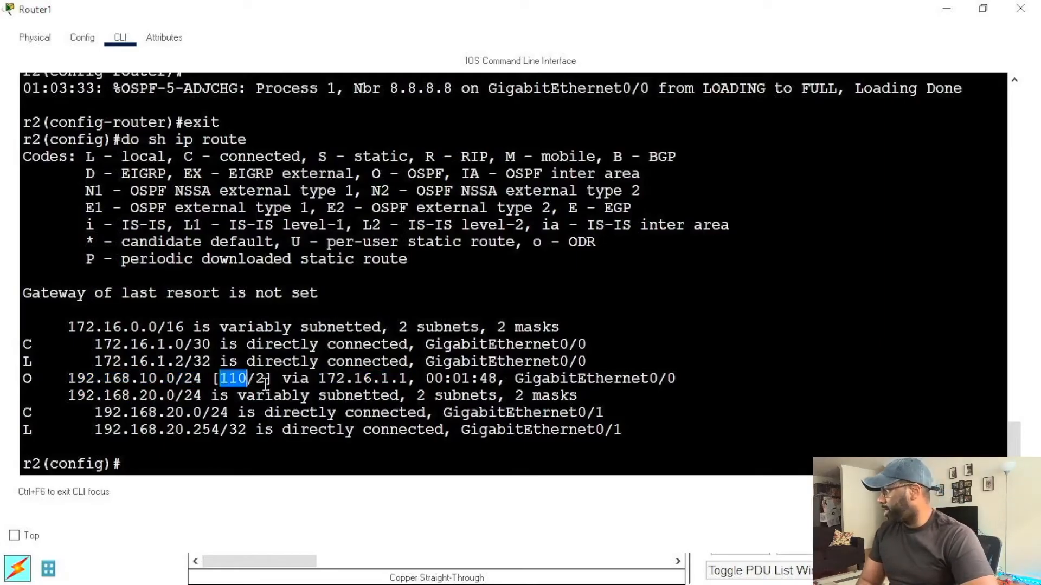
{"action": "left_click_drag", "start_coordinate": [254, 378], "coordinate": [269, 380]}
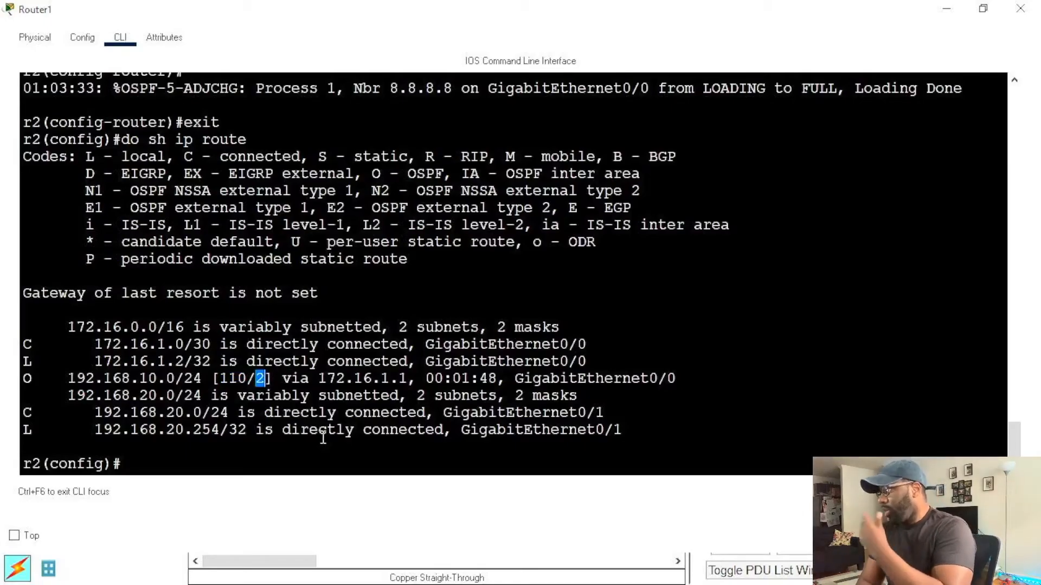
{"action": "left_click_drag", "start_coordinate": [220, 378], "coordinate": [259, 383]}
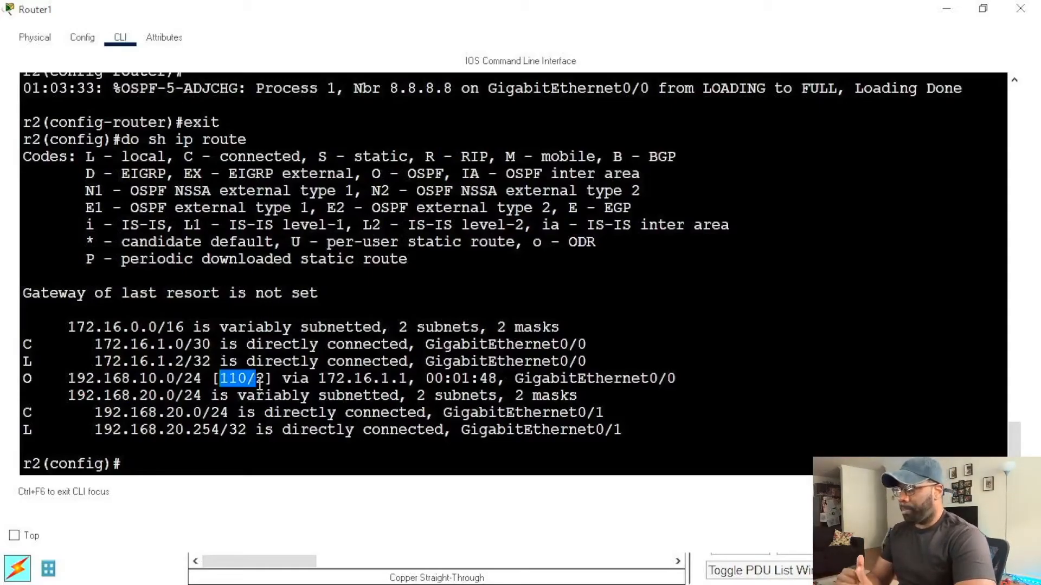
{"action": "left_click", "coordinate": [219, 379]}
{"action": "left_click_drag", "start_coordinate": [219, 379], "coordinate": [251, 379]}
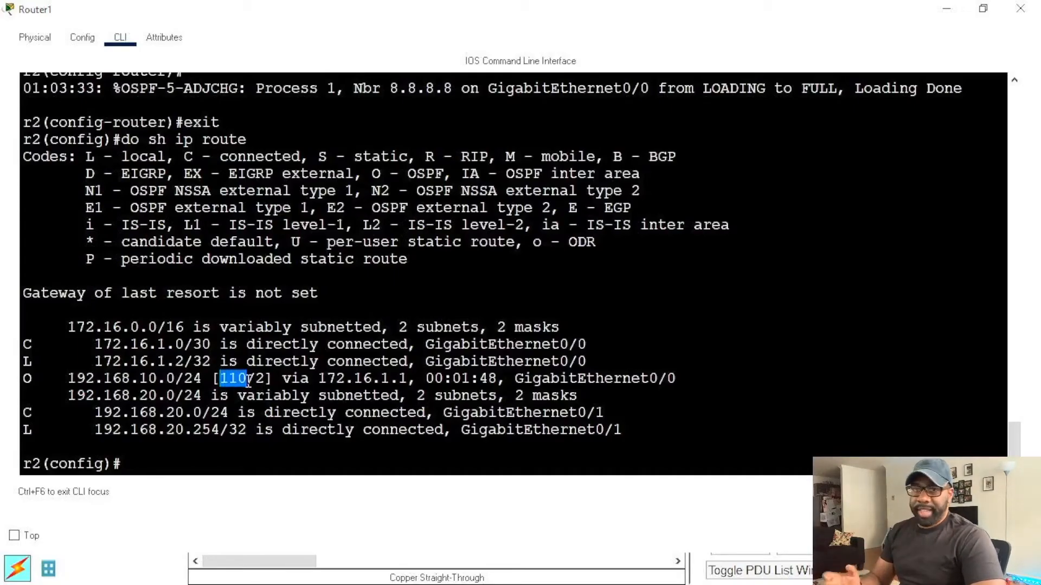
{"action": "left_click", "coordinate": [291, 412]}
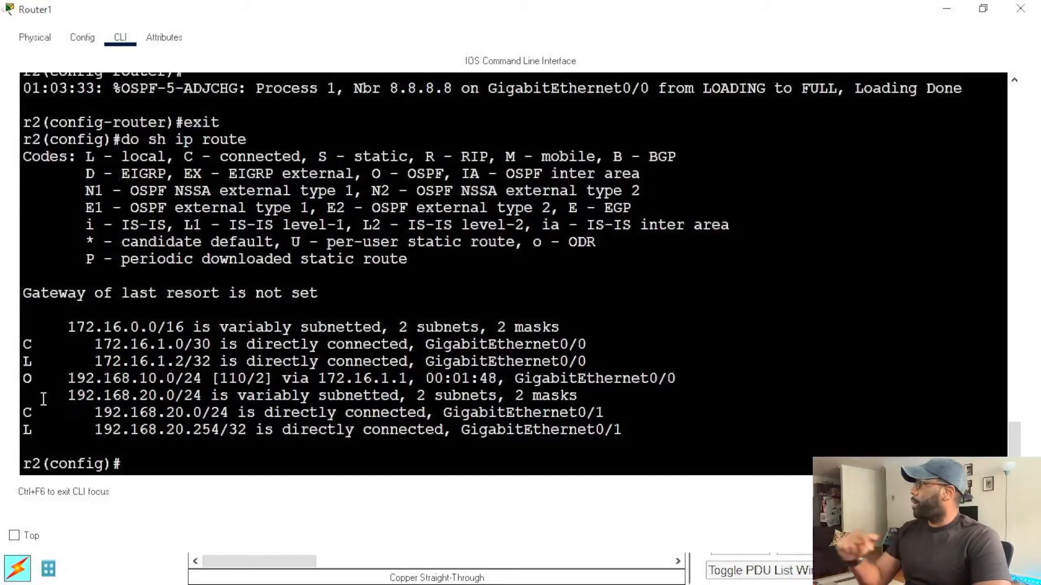
Step: Highlight the connected and local 192.168.20.0 routes on GigabitEthernet0/1 in the routing table, and clear the selection
{"action": "left_click_drag", "start_coordinate": [70, 379], "coordinate": [543, 431]}
{"action": "left_click_drag", "start_coordinate": [74, 327], "coordinate": [533, 430]}
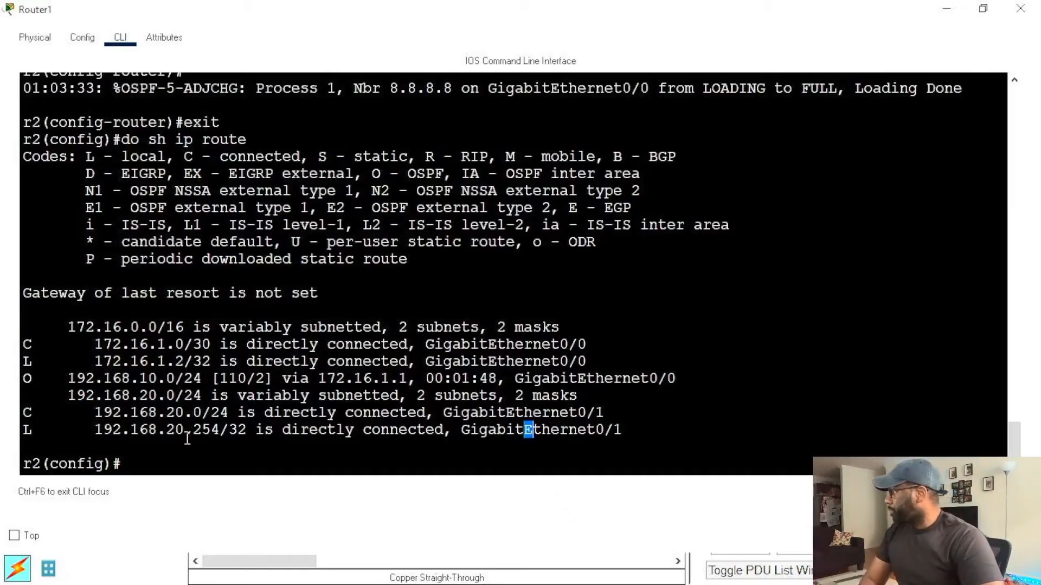
{"action": "left_click_drag", "start_coordinate": [25, 412], "coordinate": [621, 423]}
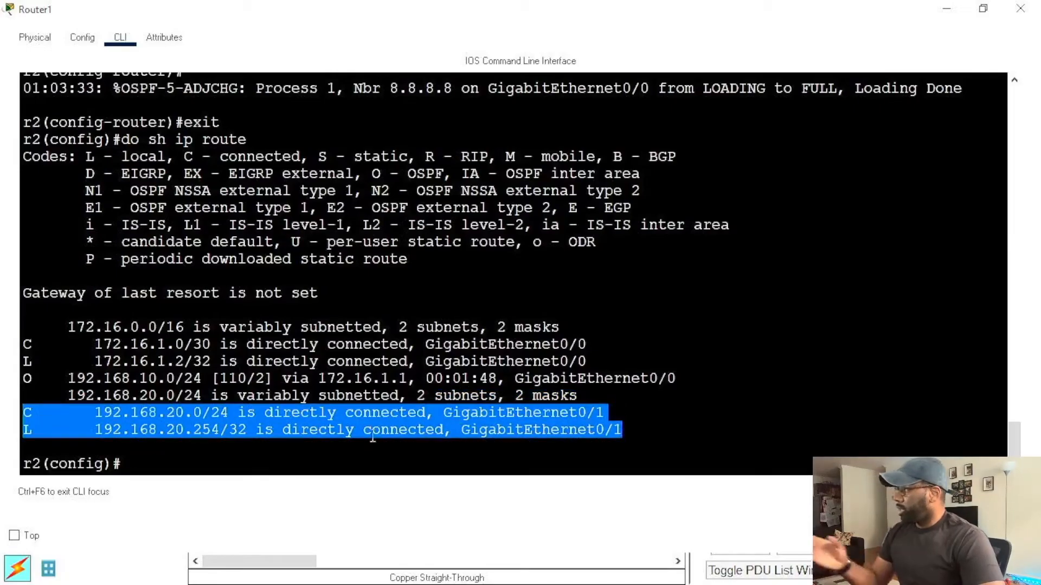
{"action": "left_click", "coordinate": [211, 431]}
{"action": "left_click_drag", "start_coordinate": [624, 430], "coordinate": [568, 430]}
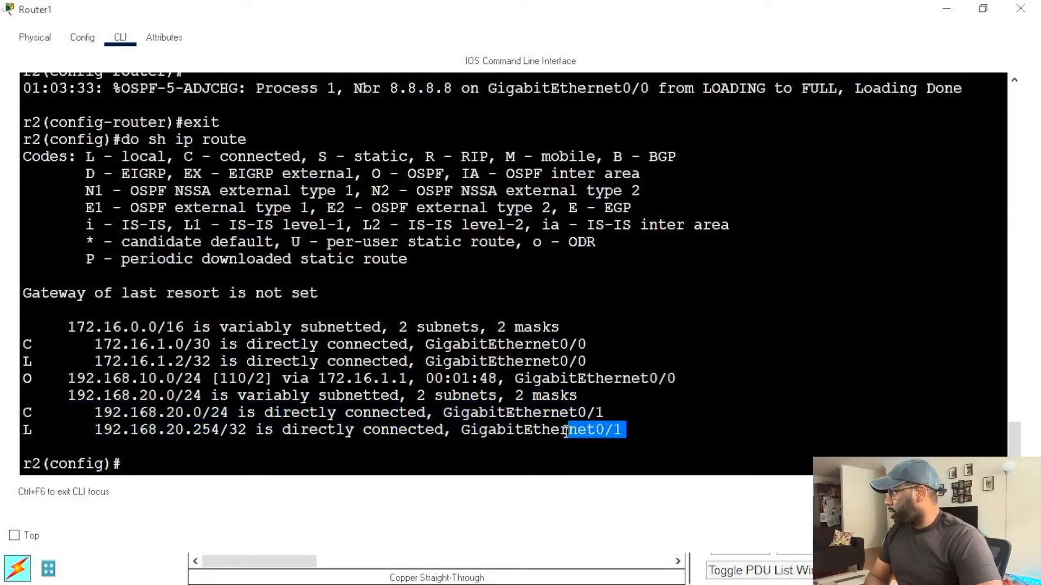
{"action": "left_click", "coordinate": [202, 464]}
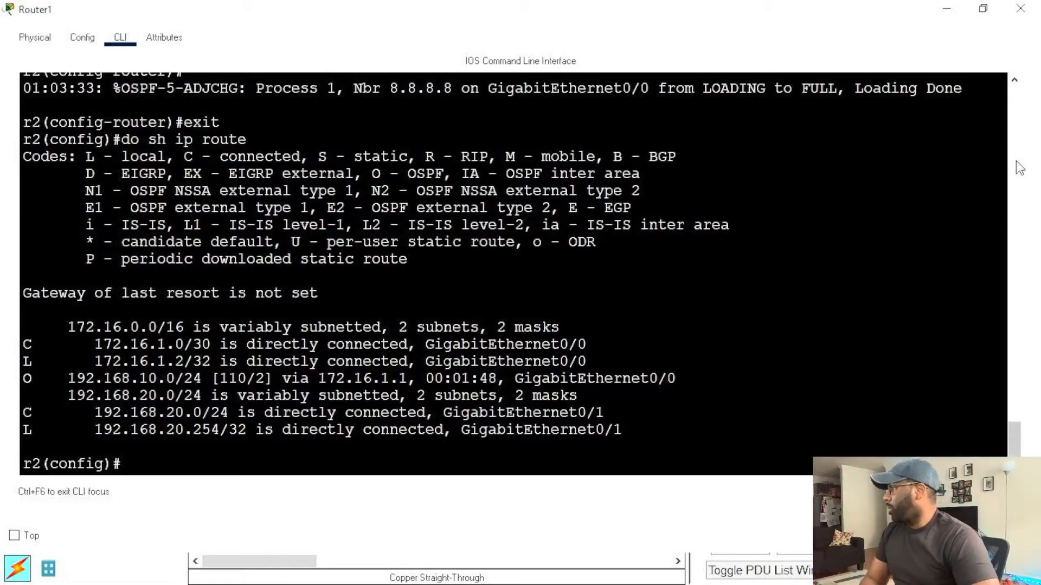
{"action": "left_click", "coordinate": [985, 8]}
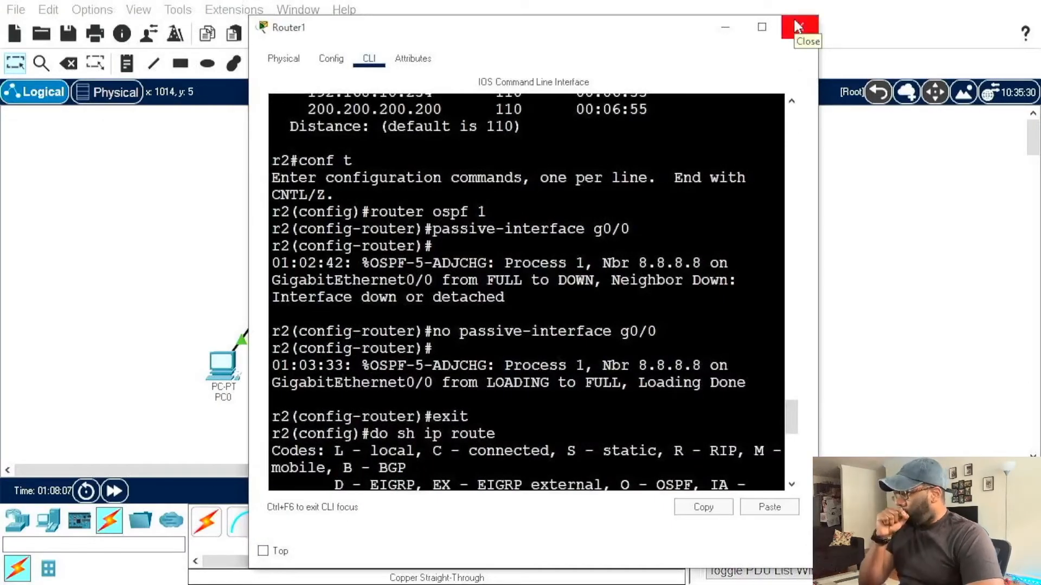
{"action": "scroll", "coordinate": [645, 189], "scroll_direction": "down", "scroll_amount": 10}
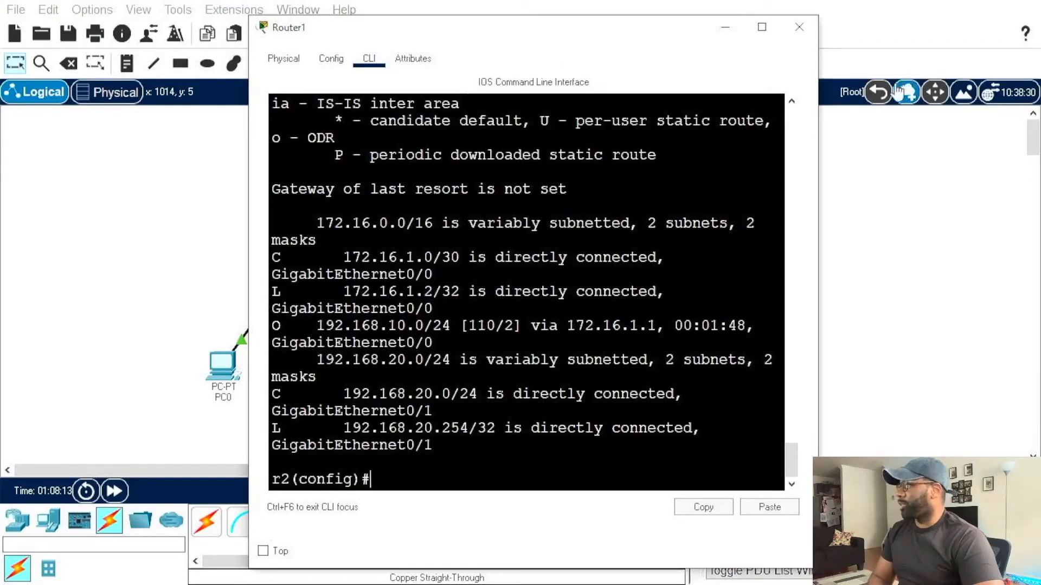
{"action": "left_click", "coordinate": [763, 26]}
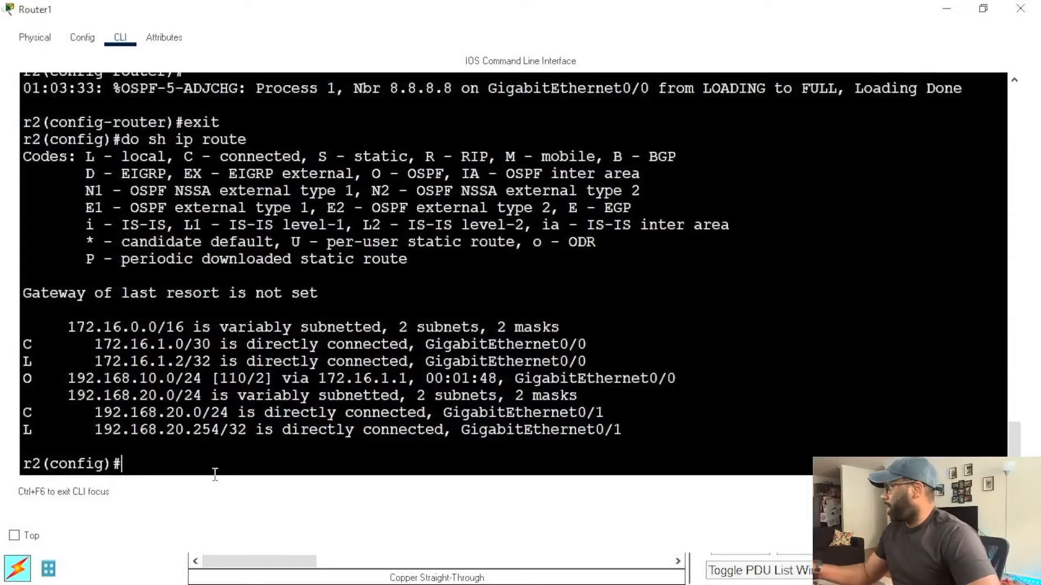
Step: Enter Router1's EIGRP configuration for autonomous system 1 with router eigrp 1
{"action": "type", "text": "rou"}
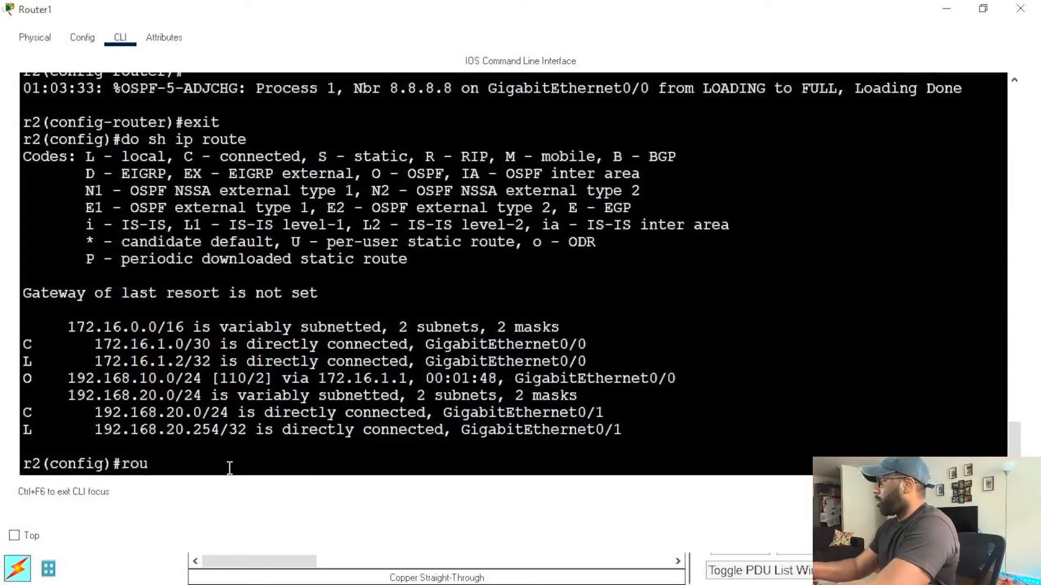
{"action": "type", "text": "ter eigr"}
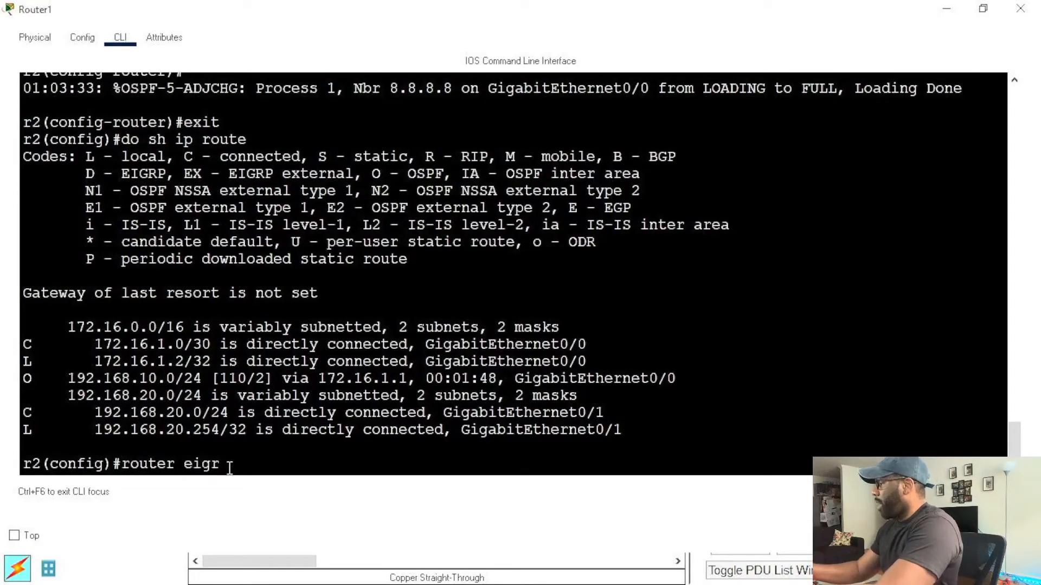
{"action": "type", "text": "p 1"}
{"action": "key", "text": "Return"}
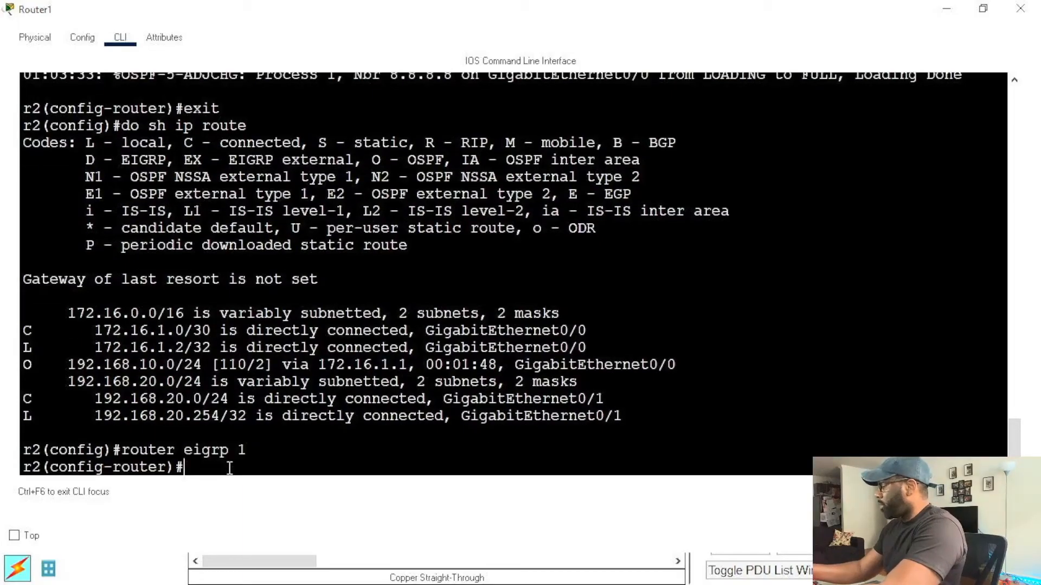
Step: Try to add all interfaces to EIGRP on Router1 with network 0.0.0.0 255.255.255.255 area 0
{"action": "type", "text": "network 0.0.0.0."}
{"action": "key", "text": "BackSpace"}
{"action": "type", "text": "255.255.255"}
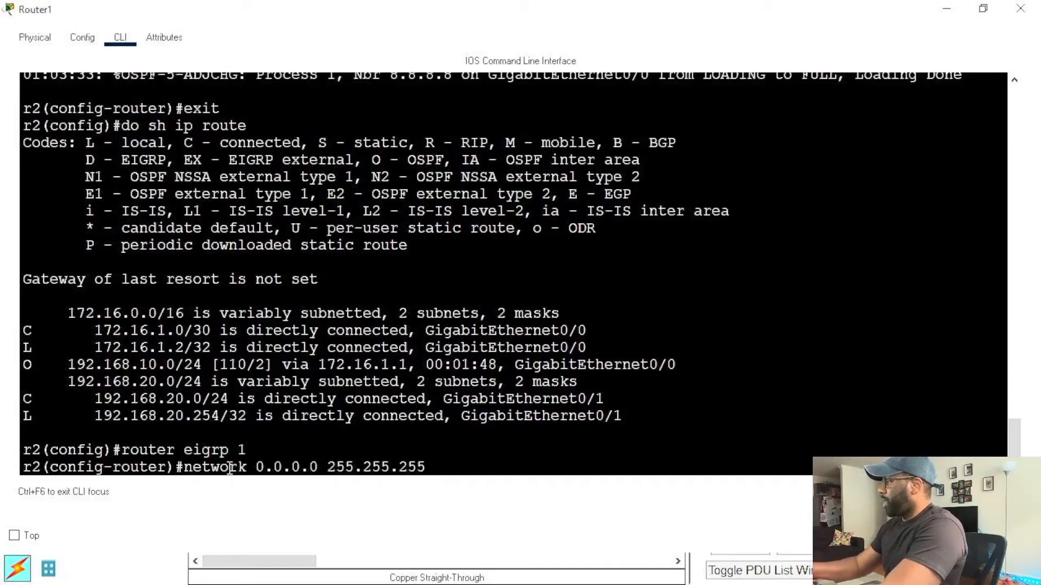
{"action": "type", "text": ".255"}
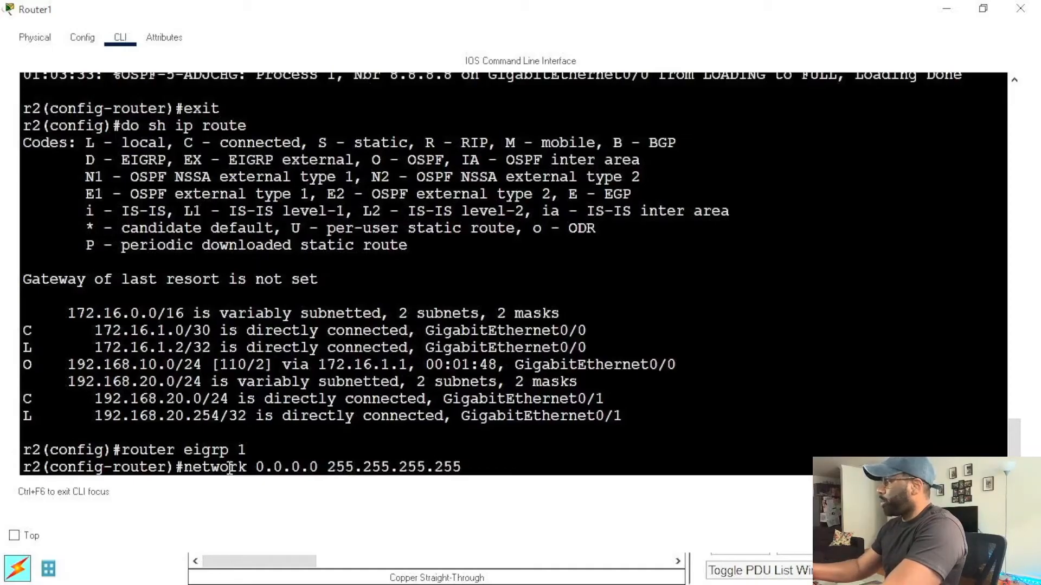
{"action": "type", "text": " area"}
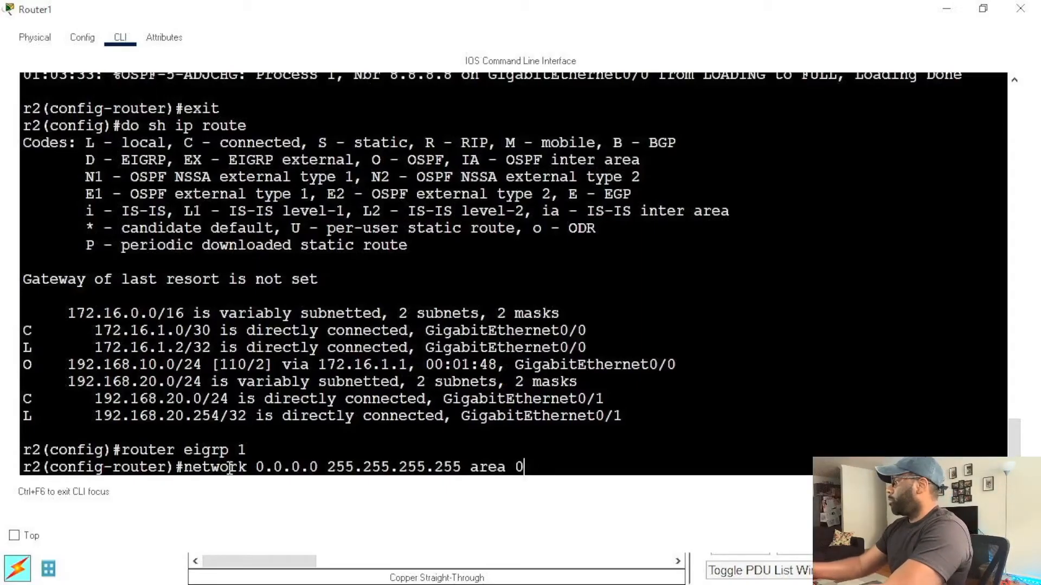
{"action": "type", "text": "0"}
{"action": "key", "text": "Return"}
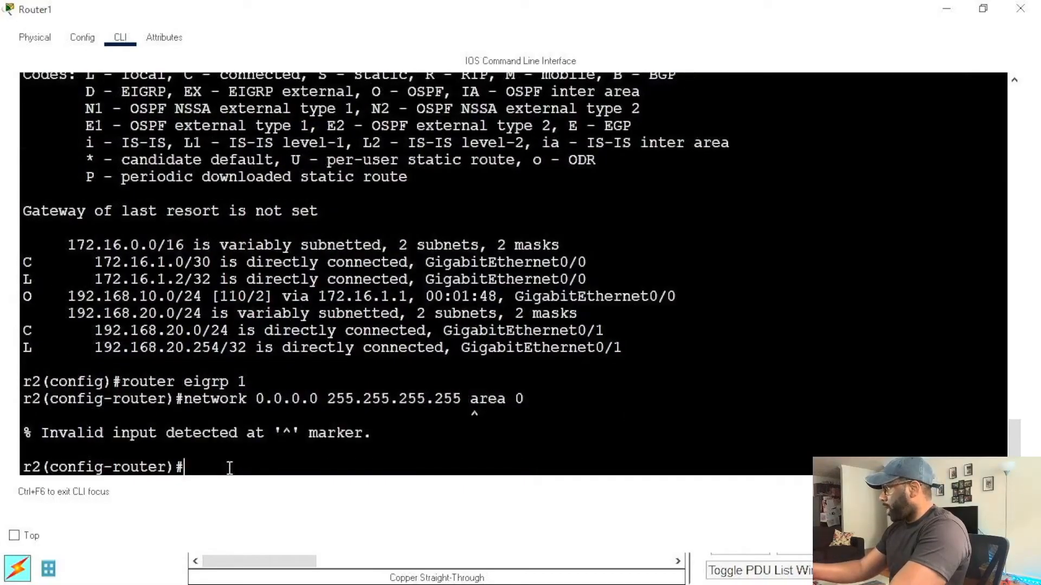
Step: Enable EIGRP on all Router1 interfaces with network 0.0.0.0 255.255.255.255, without an area, and exit the EIGRP configuration
{"action": "key", "text": "Up"}
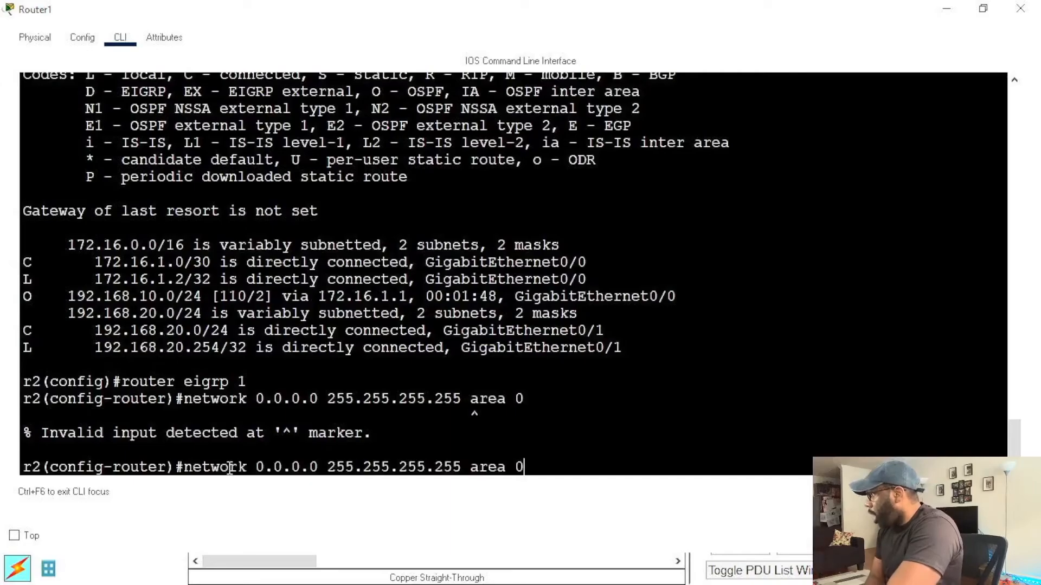
{"action": "key", "text": "BackSpace"}
{"action": "key", "text": "BackSpace"}
{"action": "key", "text": "BackSpace"}
{"action": "key", "text": "BackSpace"}
{"action": "key", "text": "BackSpace"}
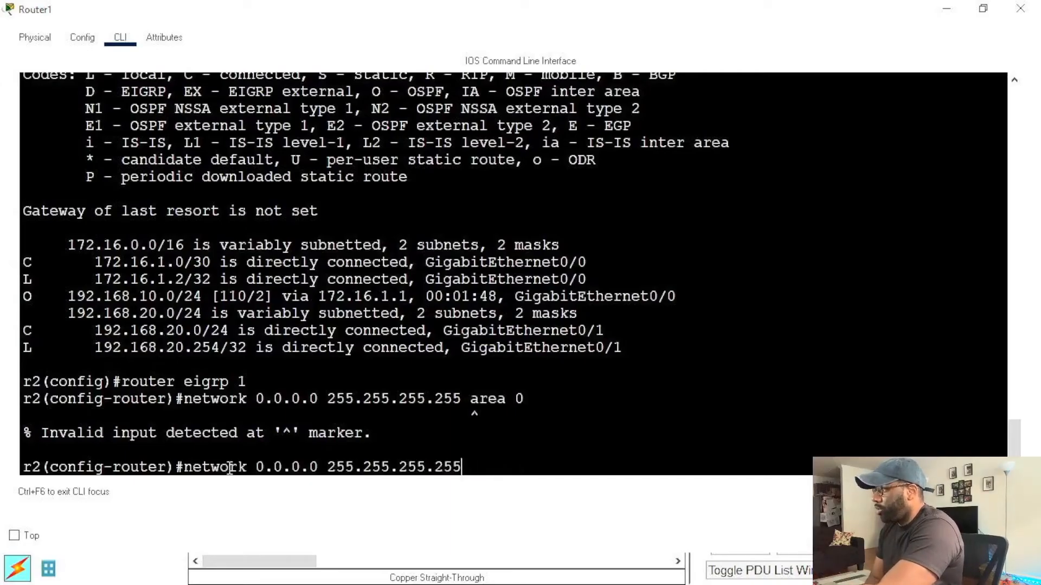
{"action": "key", "text": "Return"}
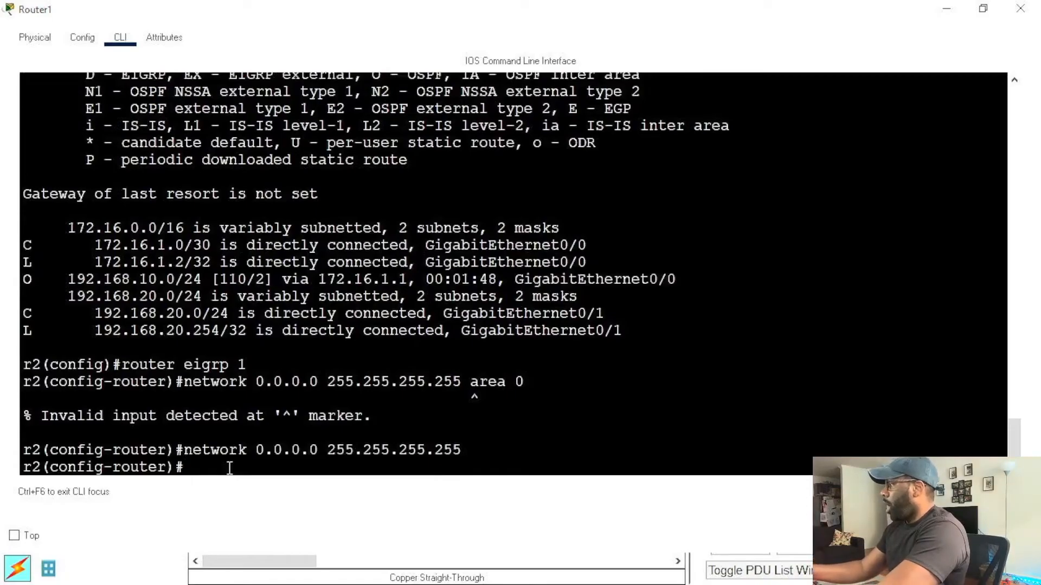
{"action": "type", "text": "exit"}
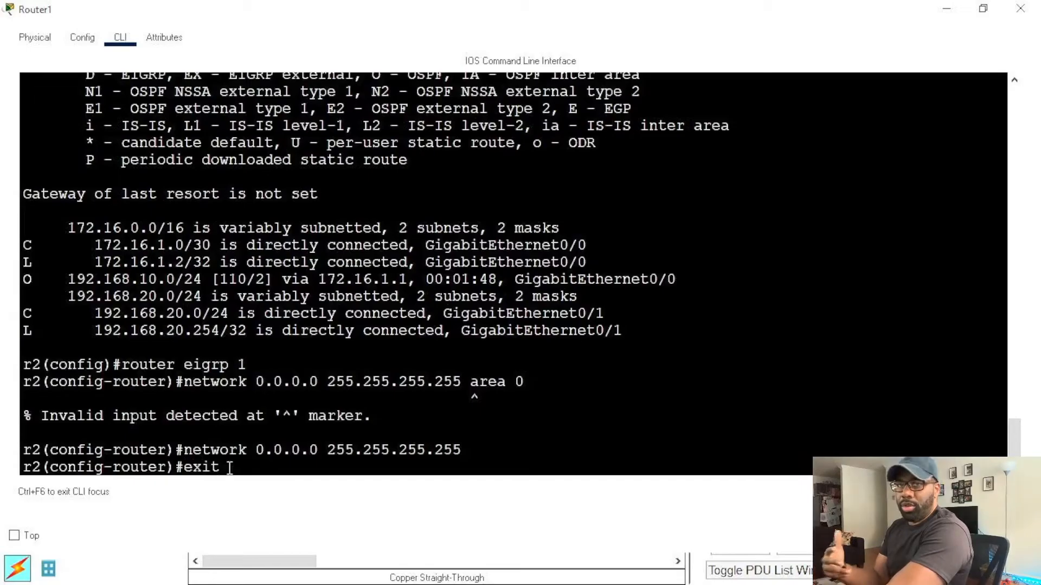
{"action": "key", "text": "Return"}
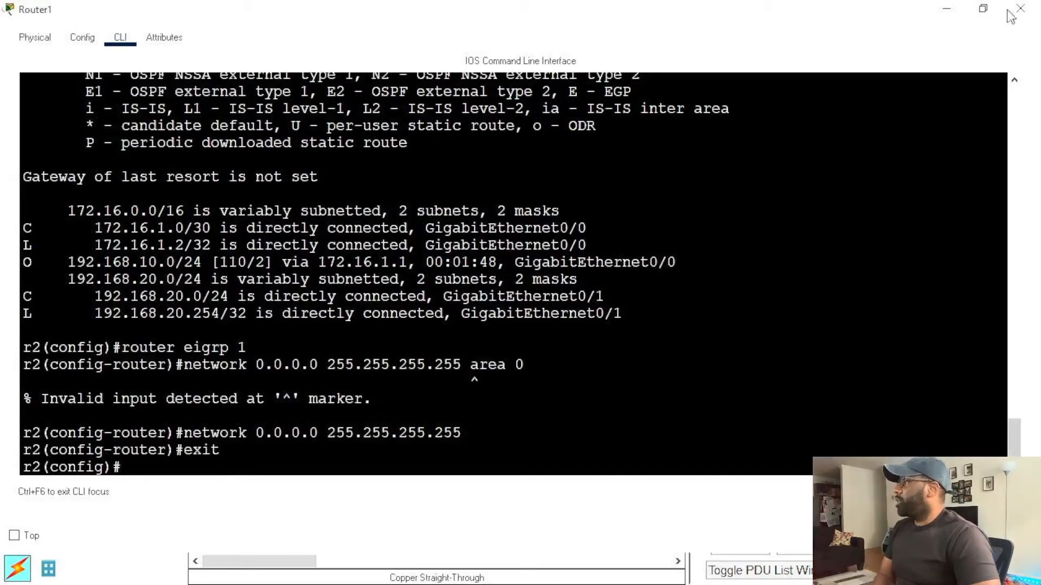
Step: Switch to Router0's command line and enter its EIGRP configuration for autonomous system 1 with router eigrp 1
{"action": "left_click", "coordinate": [990, 8]}
{"action": "left_click_drag", "start_coordinate": [317, 26], "coordinate": [559, 26]}
{"action": "left_click", "coordinate": [350, 170]}
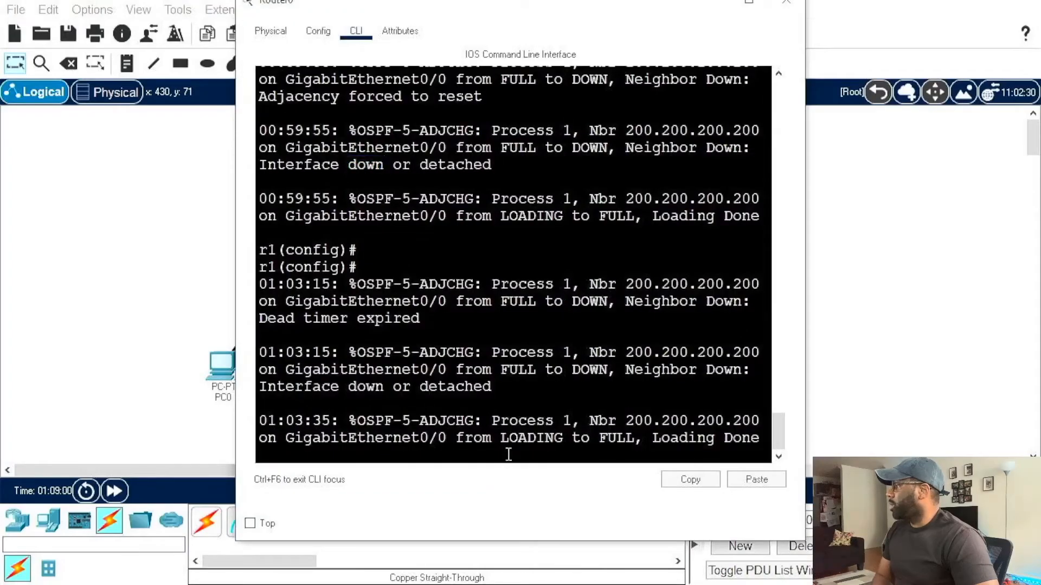
{"action": "key", "text": "Return"}
{"action": "key", "text": "Return"}
{"action": "key", "text": "Return"}
{"action": "key", "text": "Return"}
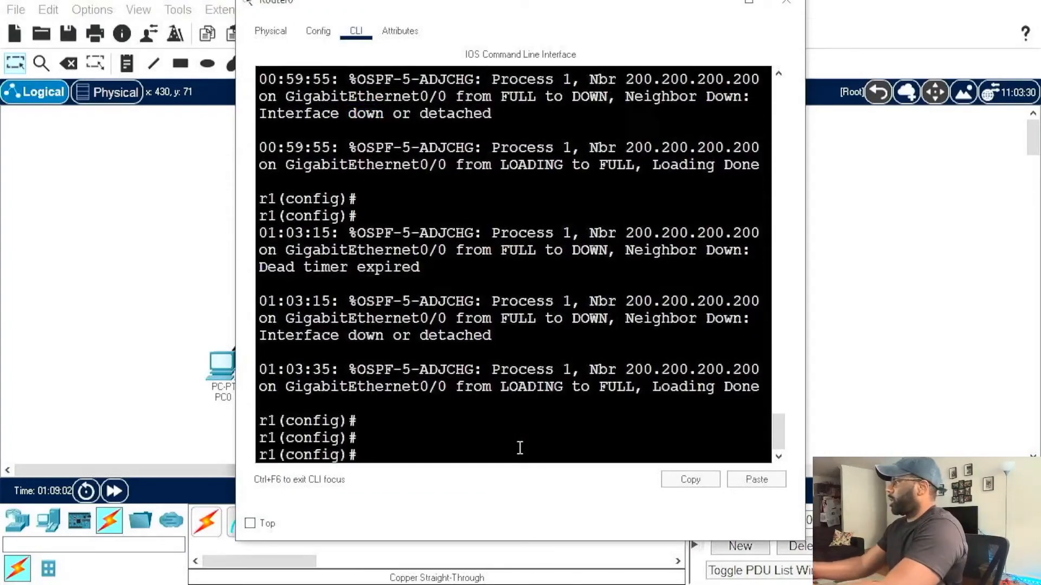
{"action": "type", "text": "e"}
{"action": "key", "text": "BackSpace"}
{"action": "type", "text": "router eig"}
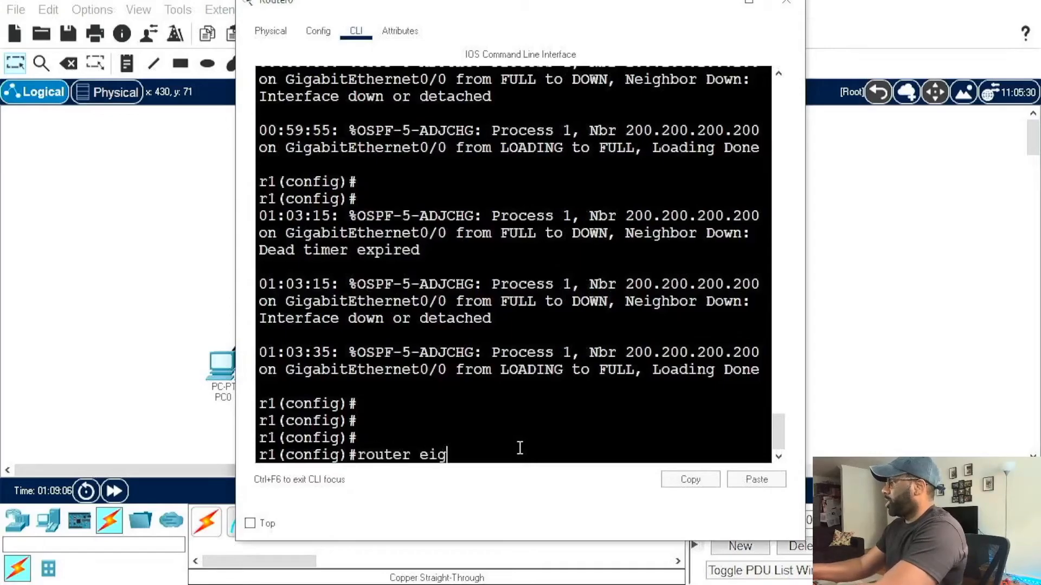
{"action": "type", "text": "rp 1"}
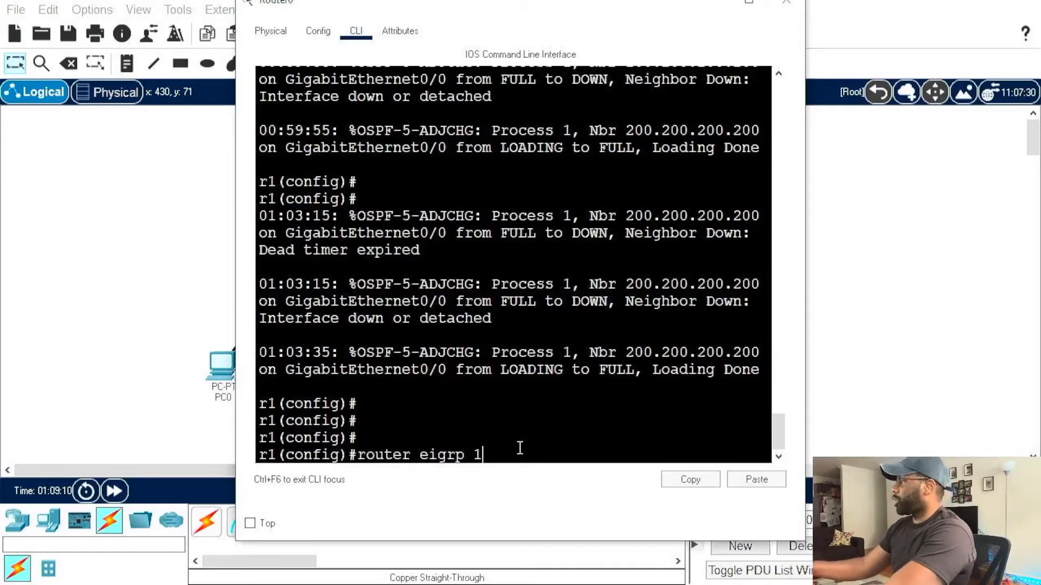
{"action": "key", "text": "Return"}
Step: Enable EIGRP on all Router0 interfaces with network 0.0.0.0 255.255.255.255
{"action": "type", "text": "network"}
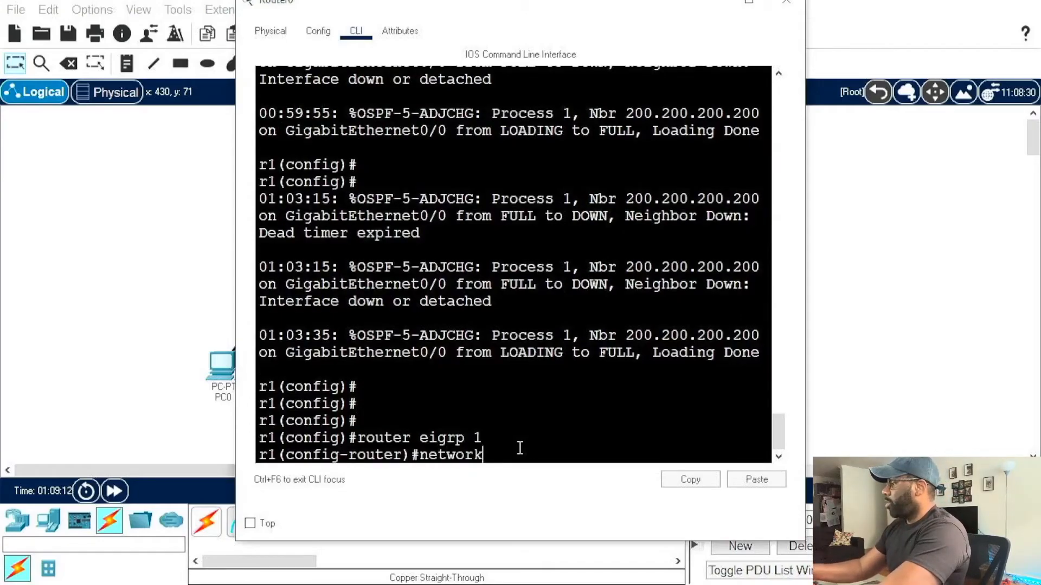
{"action": "type", "text": " 0.0.0.0. 255.255.255.255"}
{"action": "key", "text": "Return"}
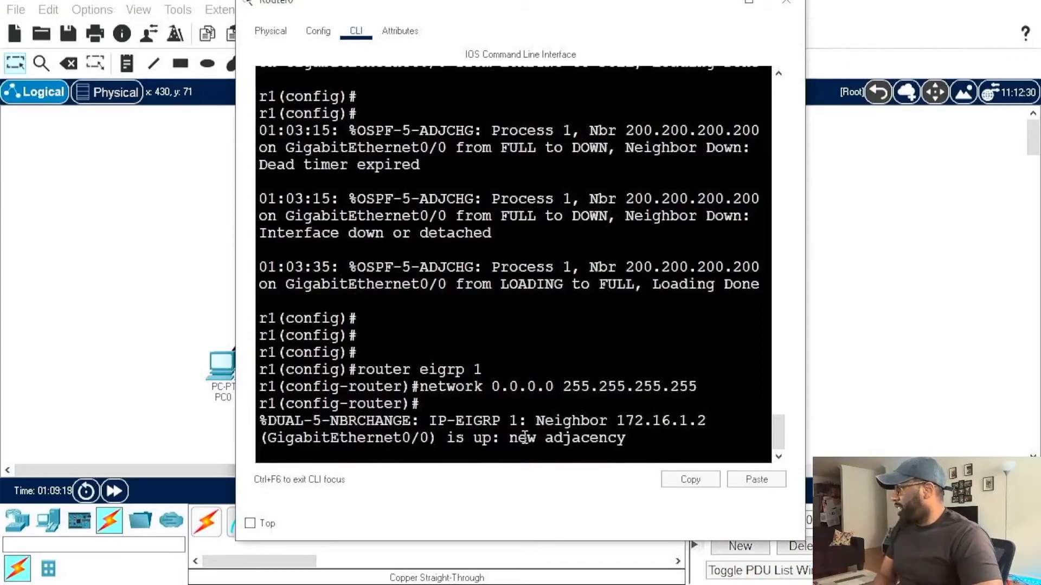
Step: Enlarge Router0's console and highlight the EIGRP neighbor adjacency message below the network command
{"action": "left_click_drag", "start_coordinate": [535, 422], "coordinate": [703, 458]}
{"action": "left_click", "coordinate": [690, 479]}
{"action": "left_click", "coordinate": [699, 412]}
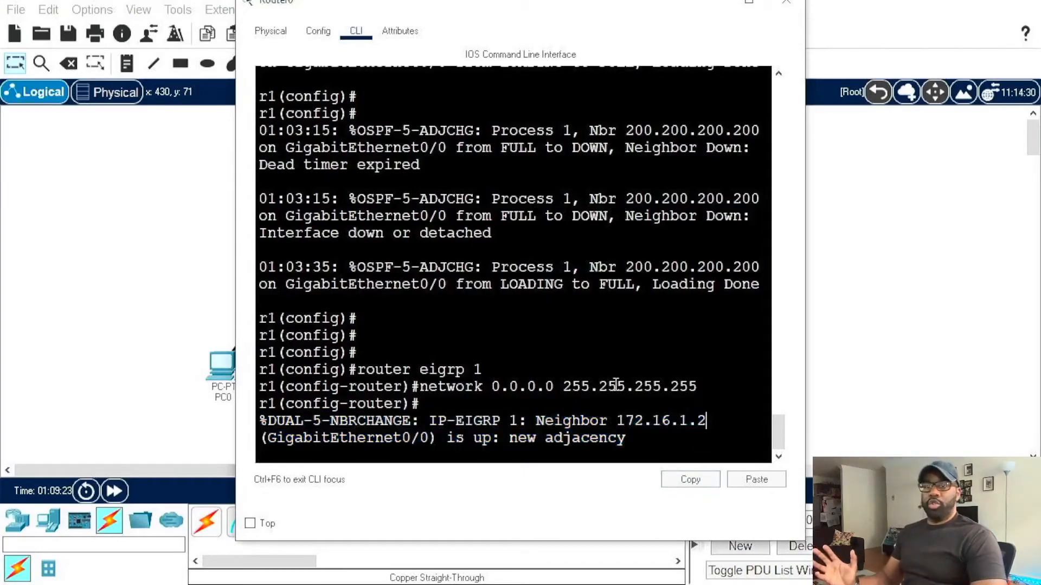
{"action": "left_click", "coordinate": [749, 2]}
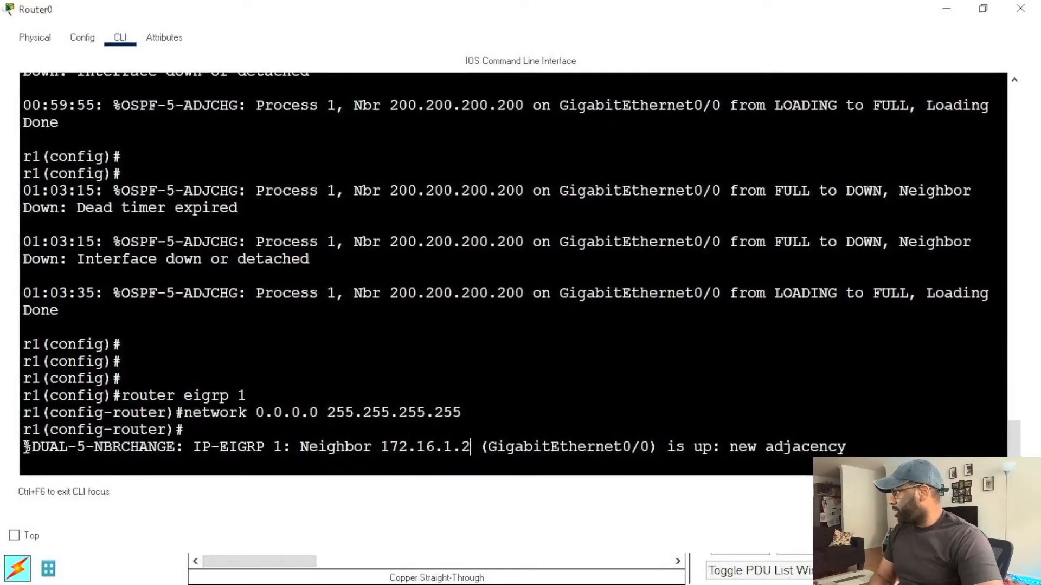
{"action": "left_click_drag", "start_coordinate": [23, 447], "coordinate": [430, 470]}
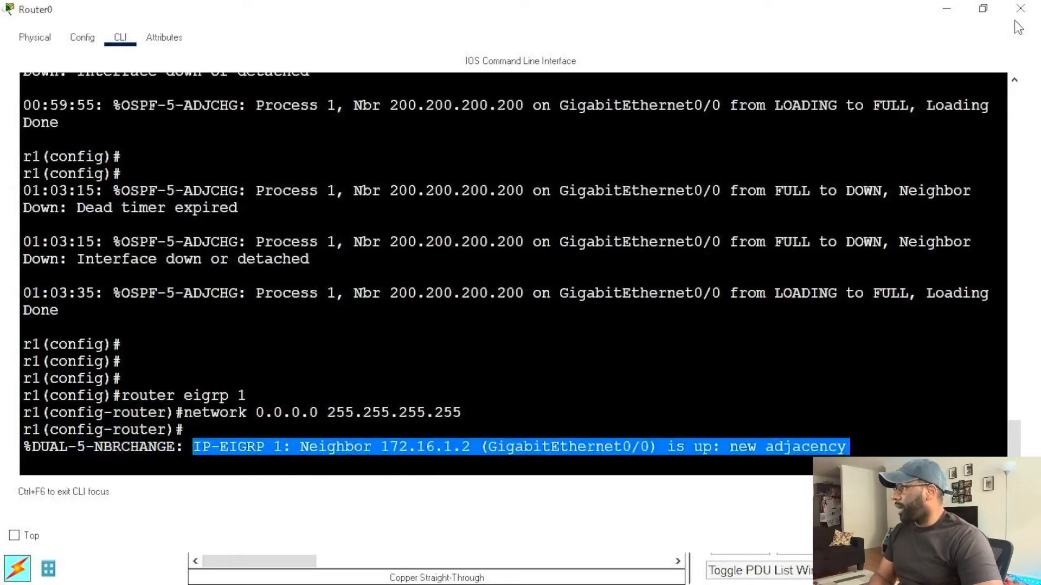
Step: Return to Router1's command line and display its routing table with do sh ip route
{"action": "left_click", "coordinate": [989, 13]}
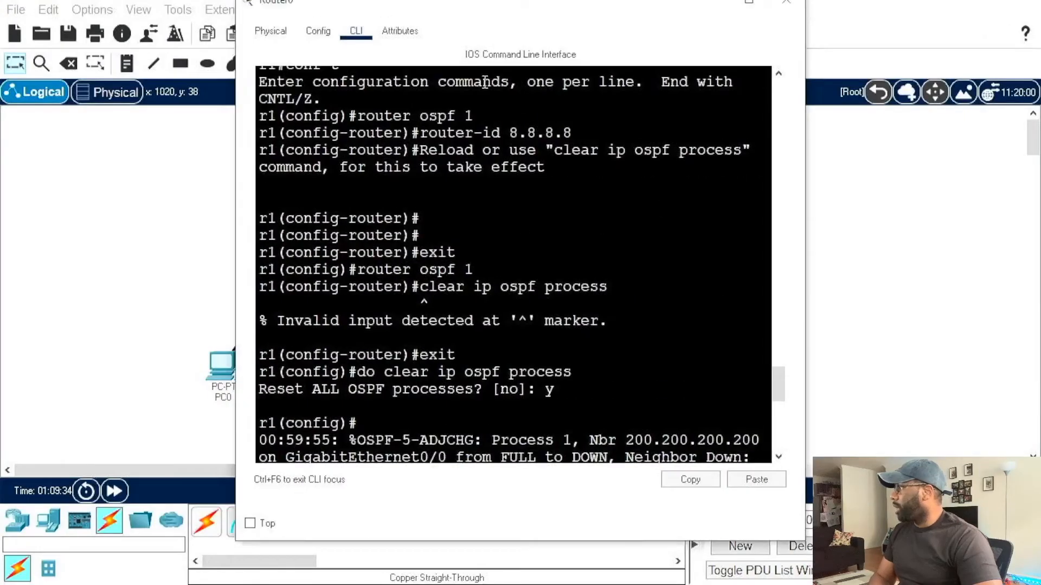
{"action": "left_click", "coordinate": [724, 6]}
{"action": "left_click", "coordinate": [506, 170]}
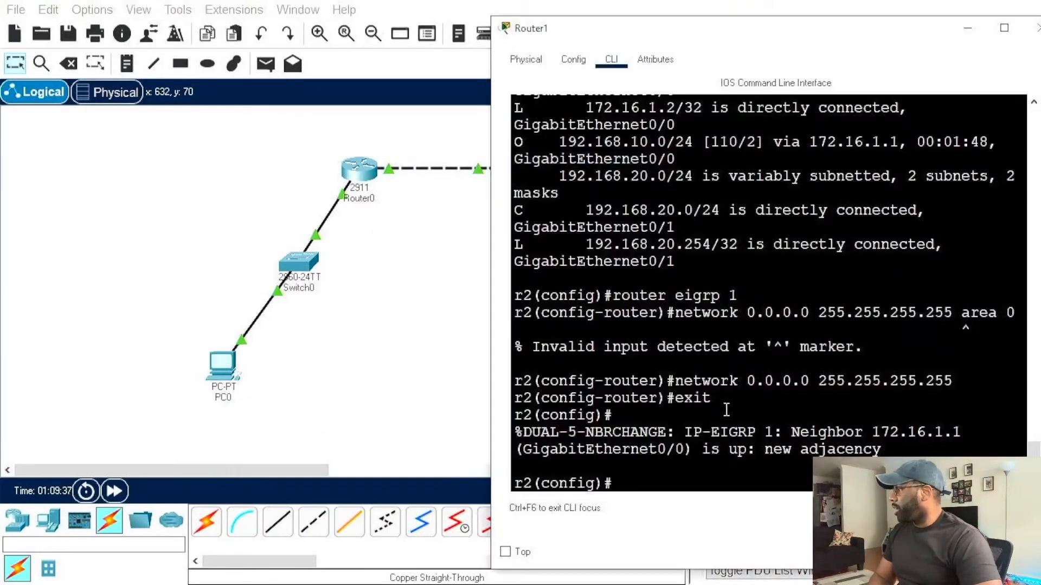
{"action": "type", "text": "do"}
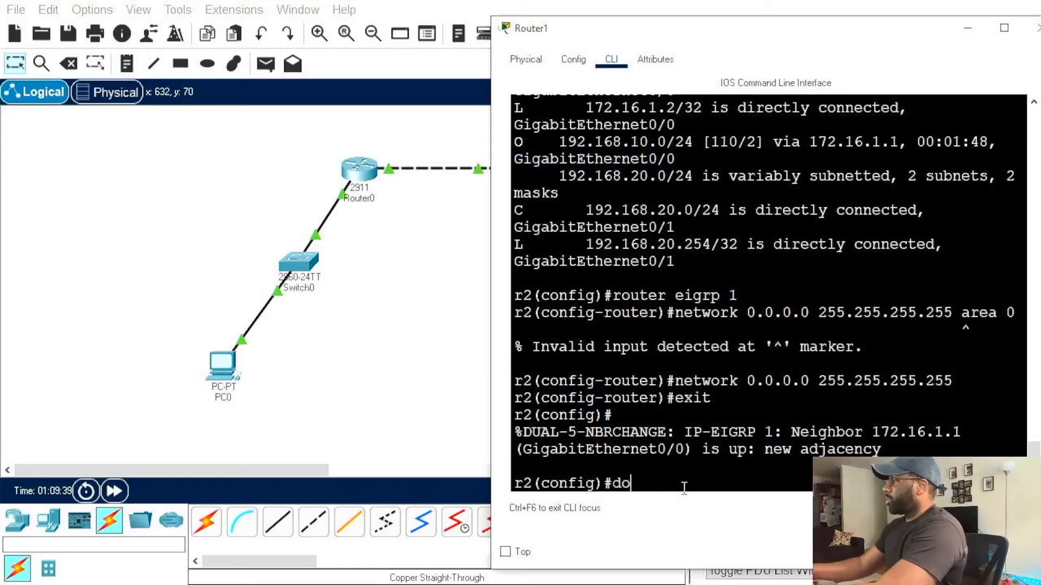
{"action": "type", "text": " sh ip route"}
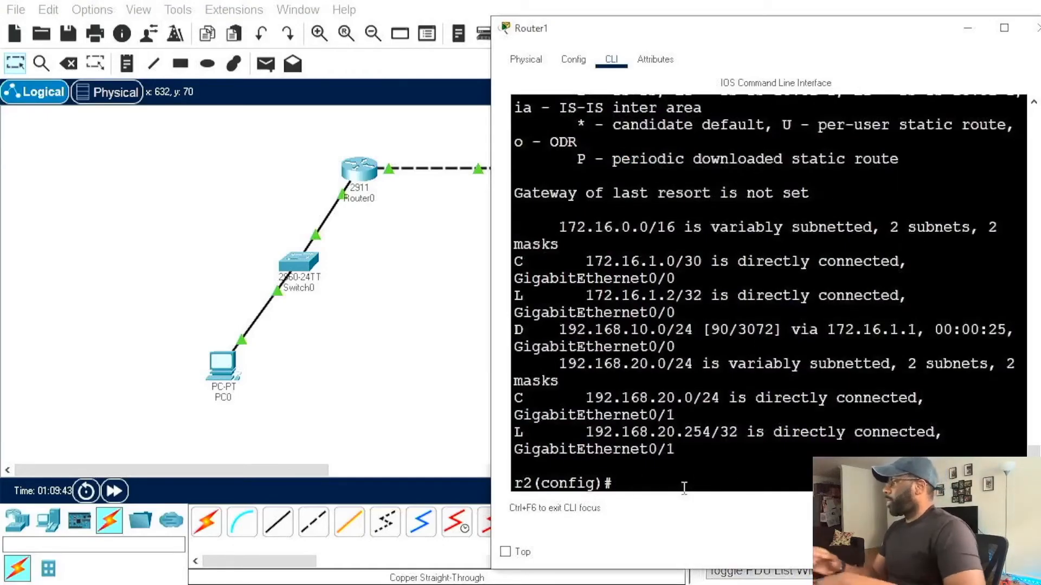
Step: Enlarge Router1's console, highlight the D code of the EIGRP route to 192.168.10.0/24, and clear the selection
{"action": "left_click_drag", "start_coordinate": [813, 40], "coordinate": [598, 46]}
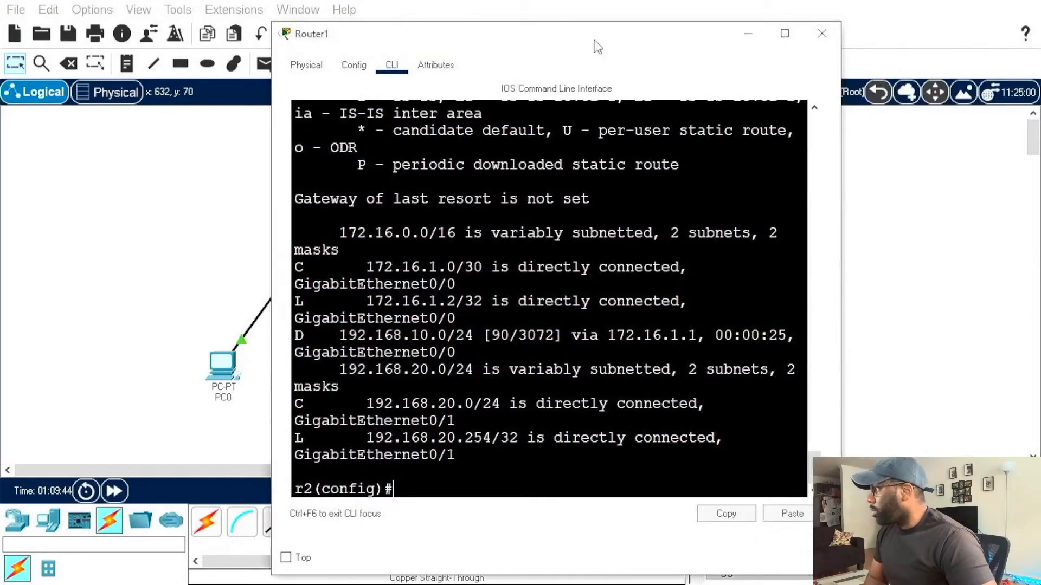
{"action": "left_click", "coordinate": [784, 33]}
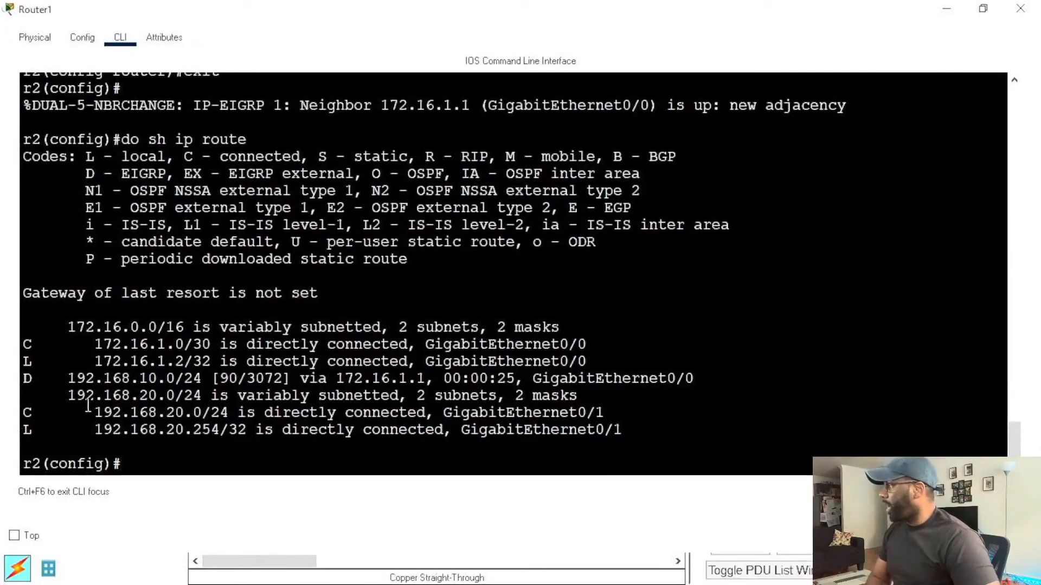
{"action": "mouse_move", "coordinate": [25, 378]}
{"action": "left_mouse_down"}
{"action": "mouse_move", "coordinate": [57, 378]}
{"action": "mouse_move", "coordinate": [35, 379]}
{"action": "left_mouse_up"}
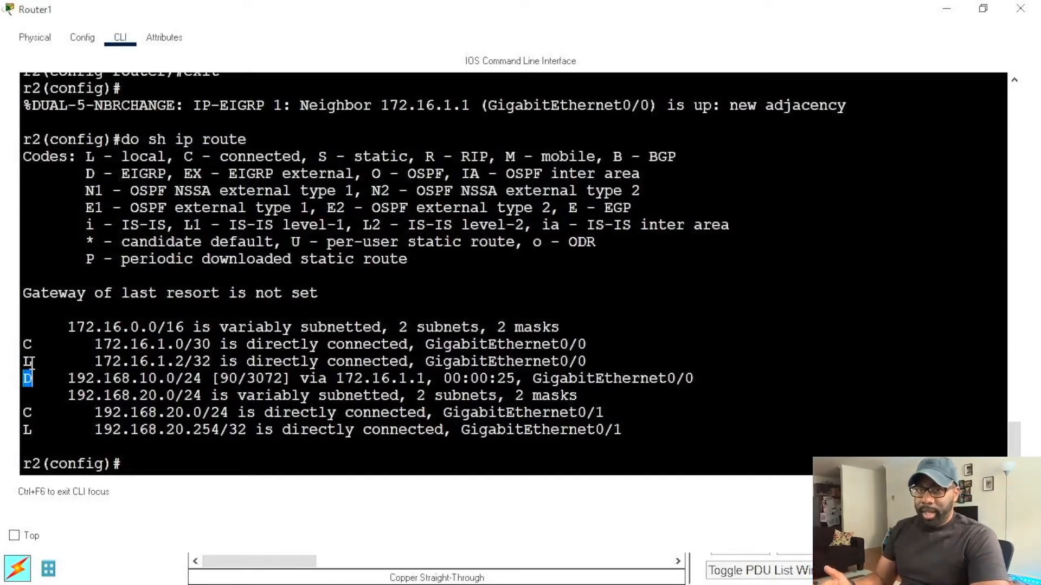
{"action": "left_click", "coordinate": [133, 366]}
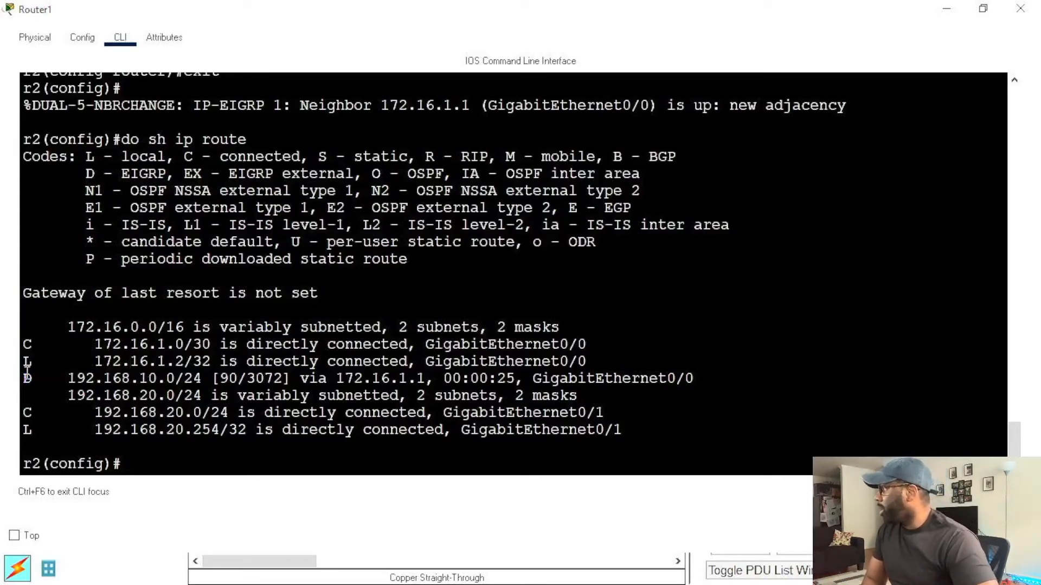
{"action": "left_click_drag", "start_coordinate": [23, 379], "coordinate": [43, 379]}
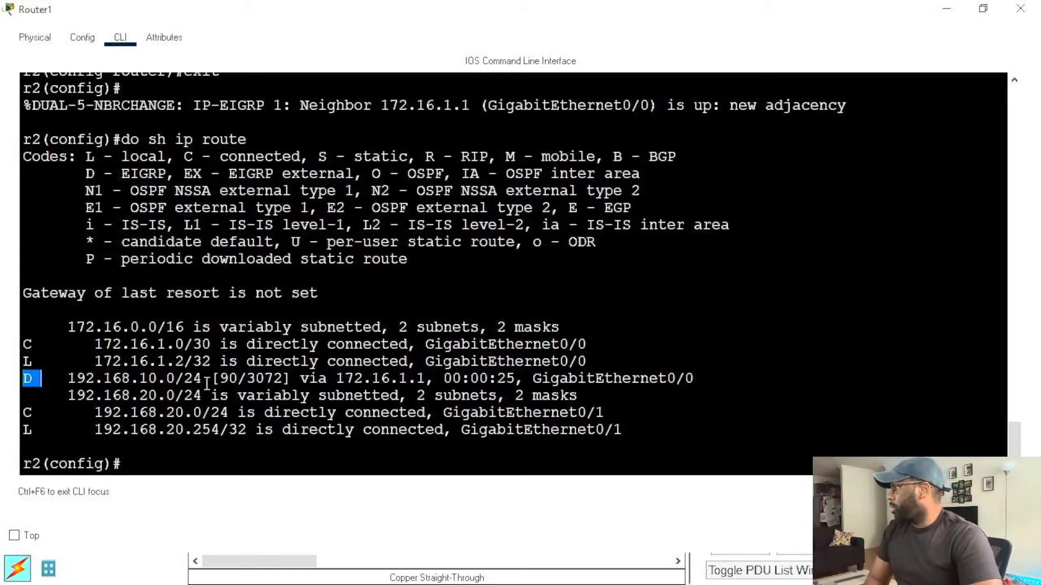
{"action": "left_click", "coordinate": [226, 467]}
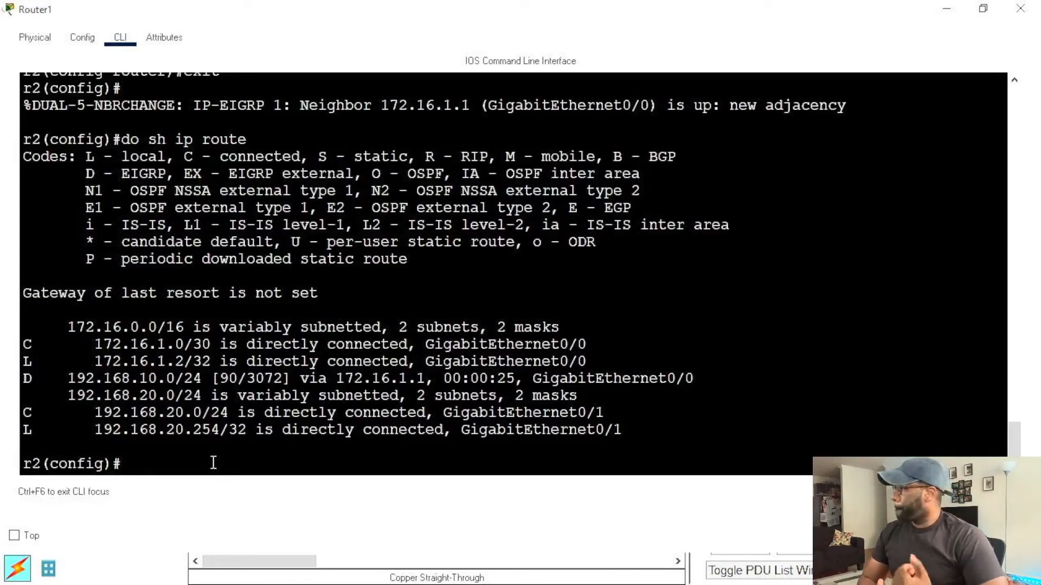
Step: Set the administrative distance of OSPF process 1 on Router1 to 85 and exit the OSPF configuration
{"action": "type", "text": "router"}
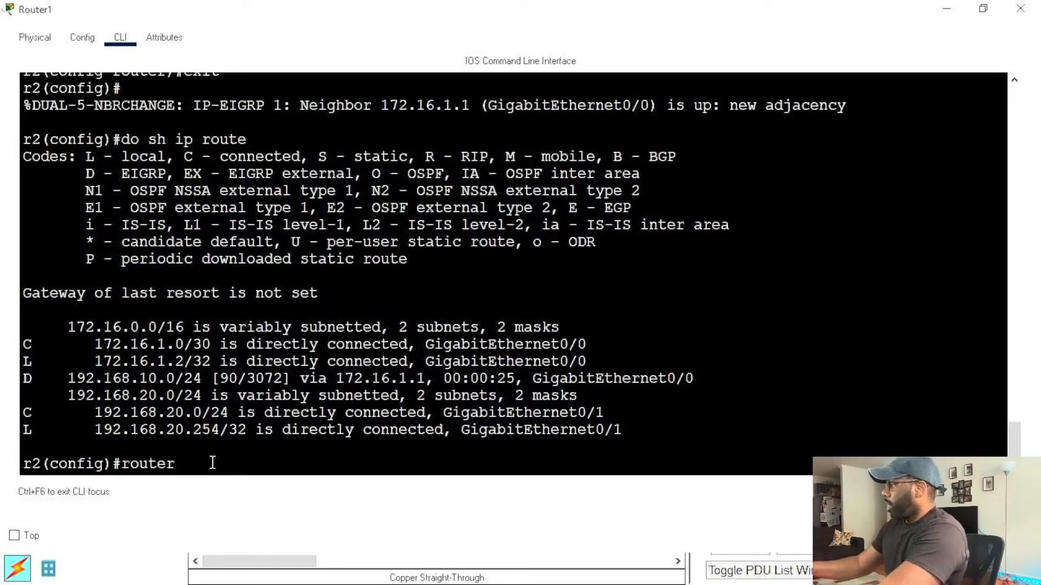
{"action": "type", "text": " ospf 1"}
{"action": "key", "text": "Return"}
{"action": "type", "text": "distance"}
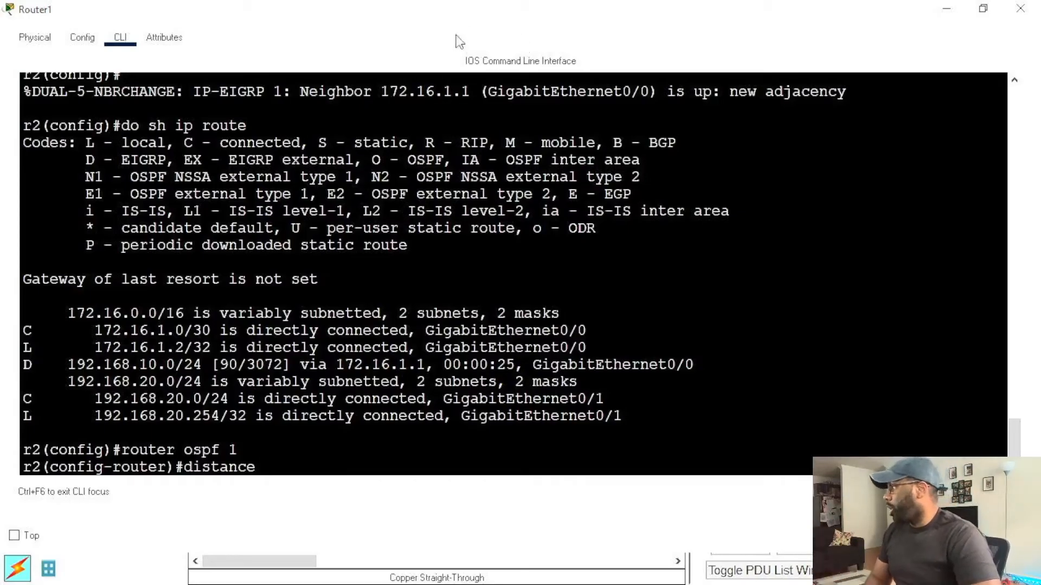
{"action": "double_click", "coordinate": [229, 365]}
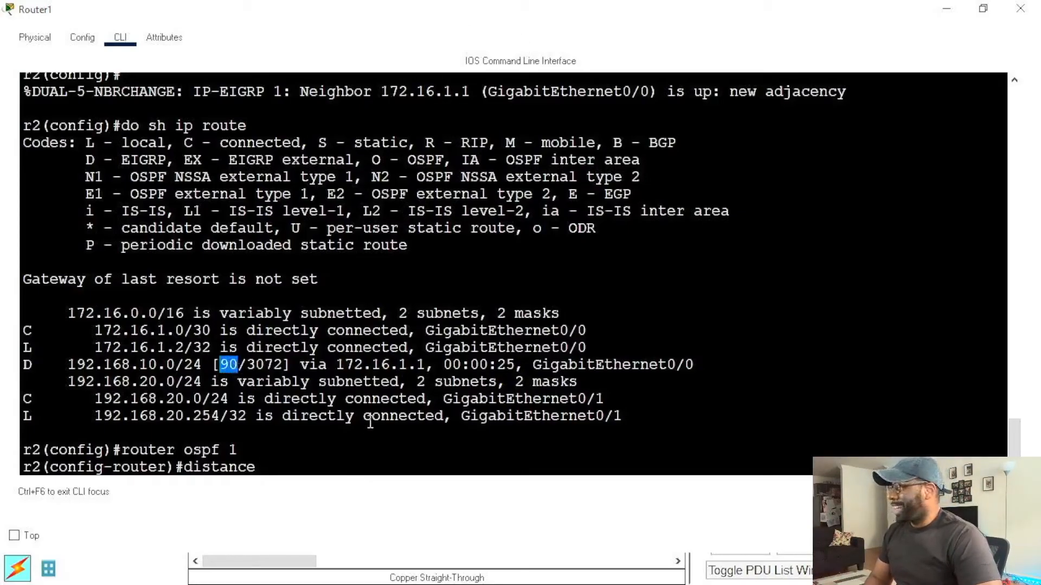
{"action": "left_click", "coordinate": [353, 465]}
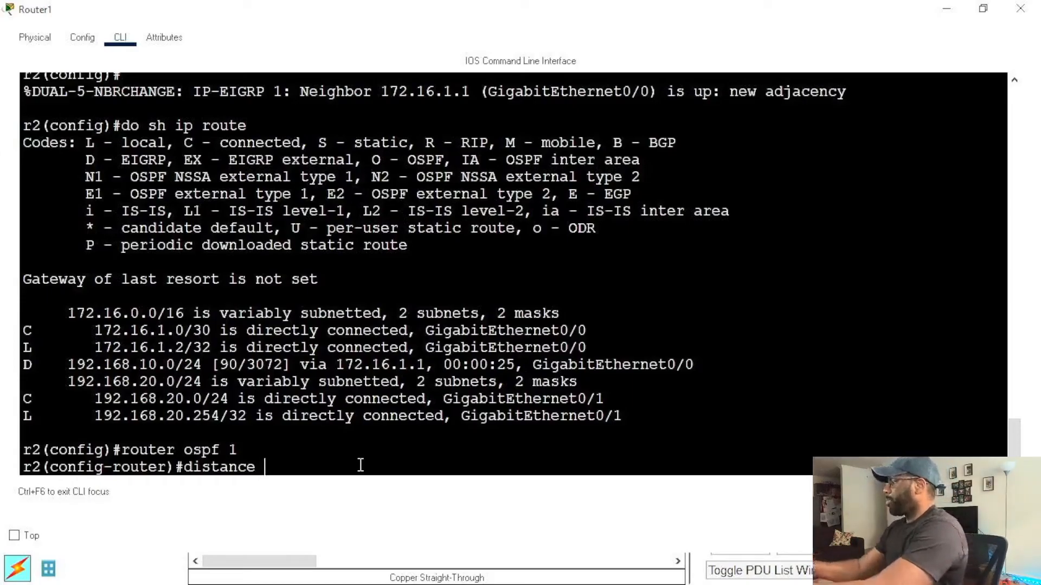
{"action": "type", "text": "85"}
{"action": "key", "text": "Return"}
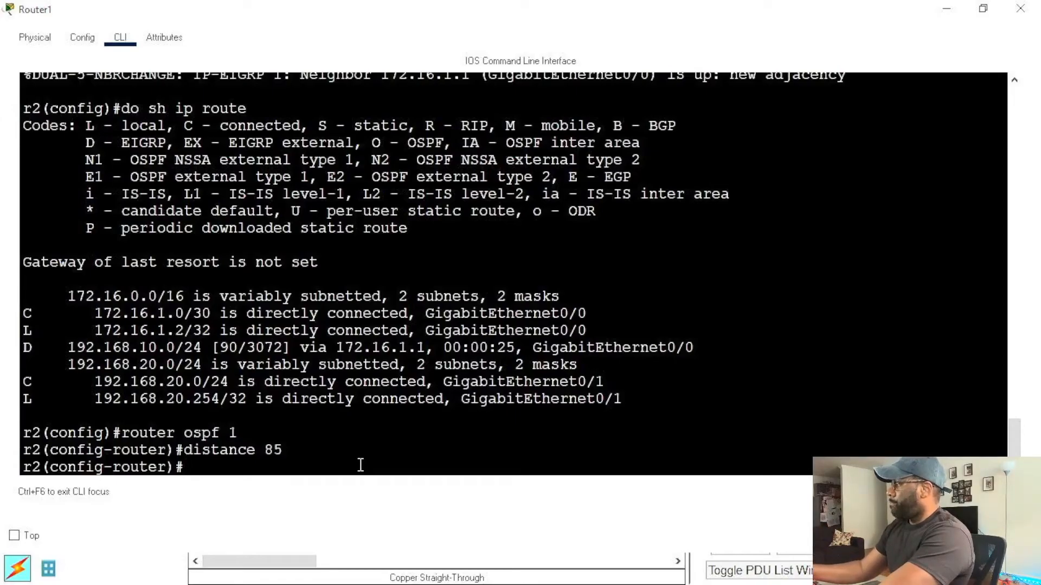
{"action": "type", "text": "exit"}
{"action": "key", "text": "Return"}
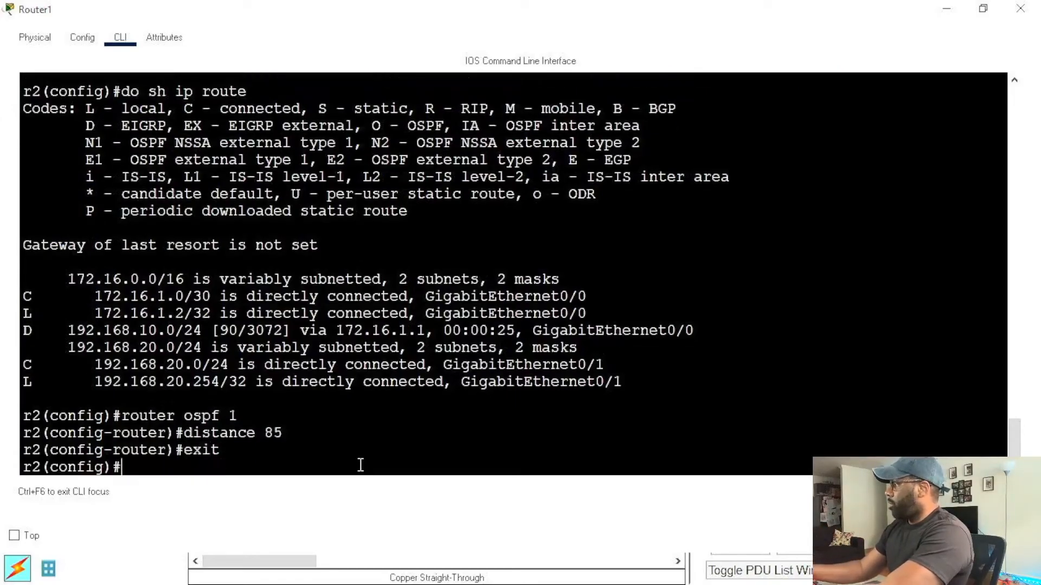
Step: Display Router1's routing table again with do sh ip route
{"action": "key", "text": "Up"}
{"action": "key", "text": "Up"}
{"action": "key", "text": "Up"}
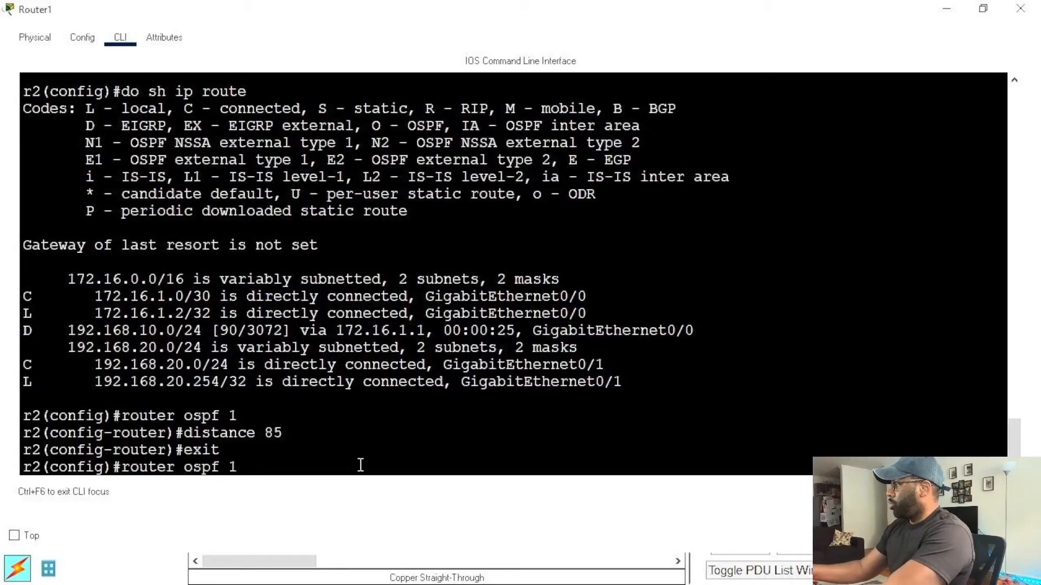
{"action": "key", "text": "Return"}
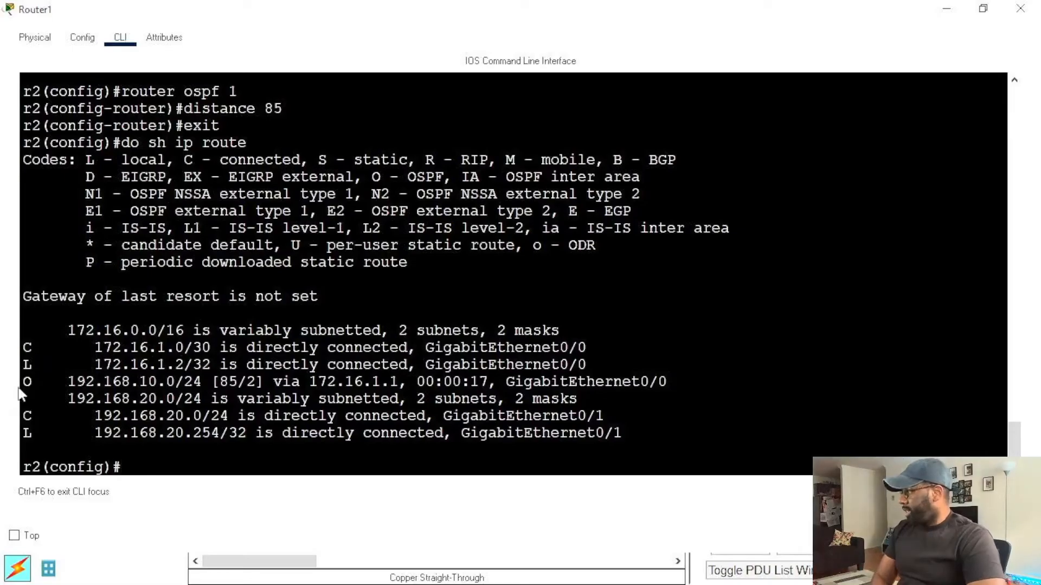
Step: Highlight the OSPF route to 192.168.10.0/24 in Router1's routing table and its administrative distance, and clear the selection
{"action": "left_click_drag", "start_coordinate": [23, 383], "coordinate": [615, 407]}
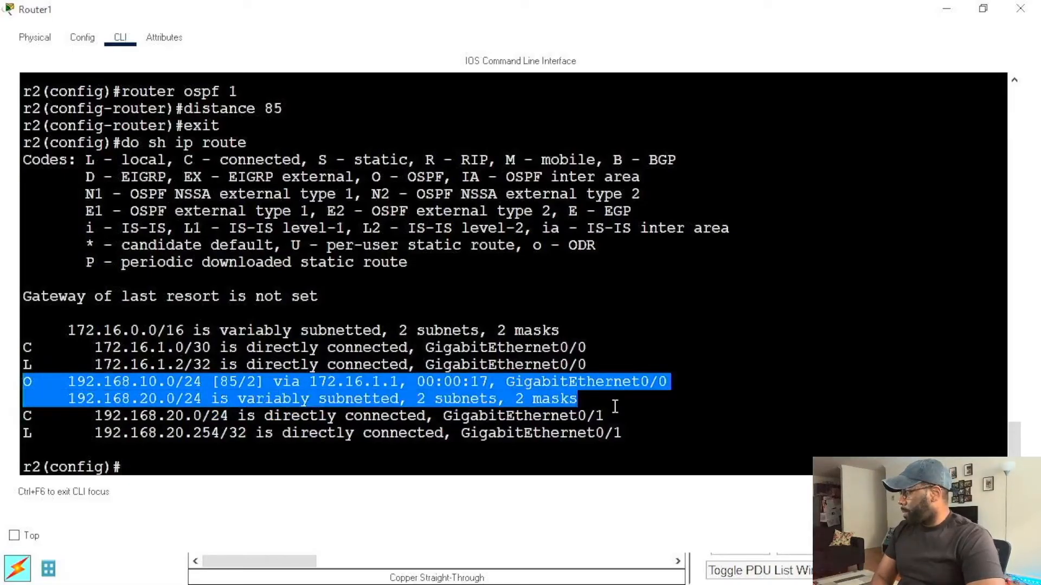
{"action": "left_click", "coordinate": [226, 378]}
{"action": "left_click_drag", "start_coordinate": [220, 382], "coordinate": [240, 384]}
{"action": "left_click", "coordinate": [285, 382]}
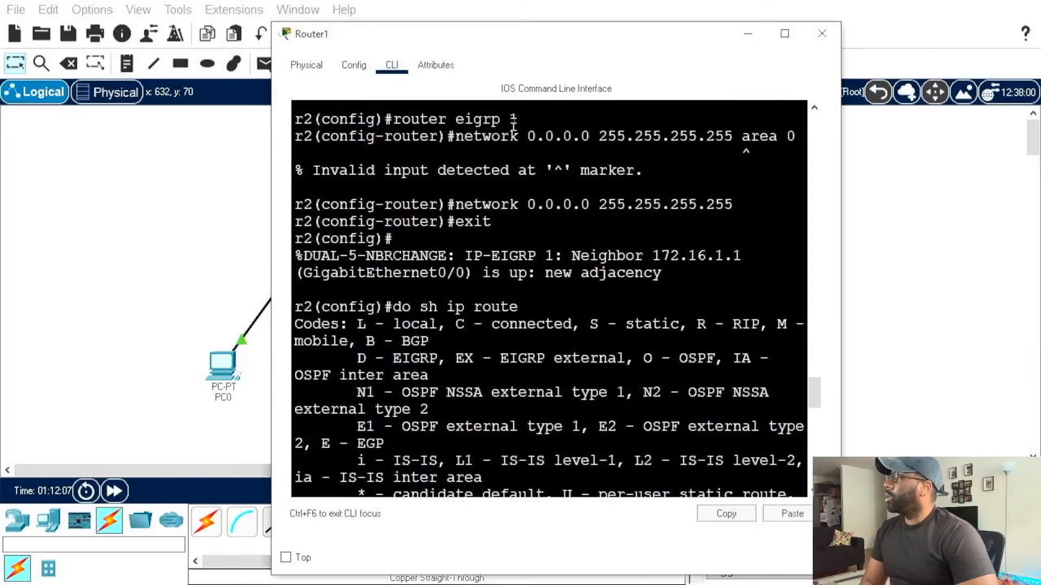
Step: Close Router1's window and open Router0's command line at its current prompt
{"action": "scroll", "coordinate": [841, 354], "scroll_direction": "down", "scroll_amount": 2}
{"action": "left_click_drag", "start_coordinate": [806, 402], "coordinate": [806, 429]}
{"action": "left_click", "coordinate": [812, 354]}
{"action": "left_click", "coordinate": [822, 35]}
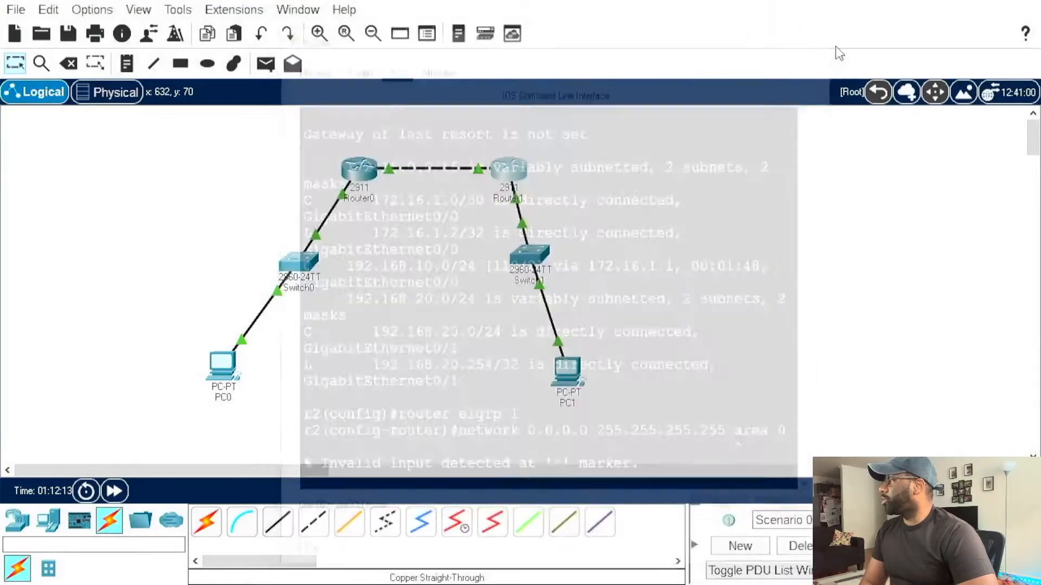
{"action": "left_click", "coordinate": [355, 172]}
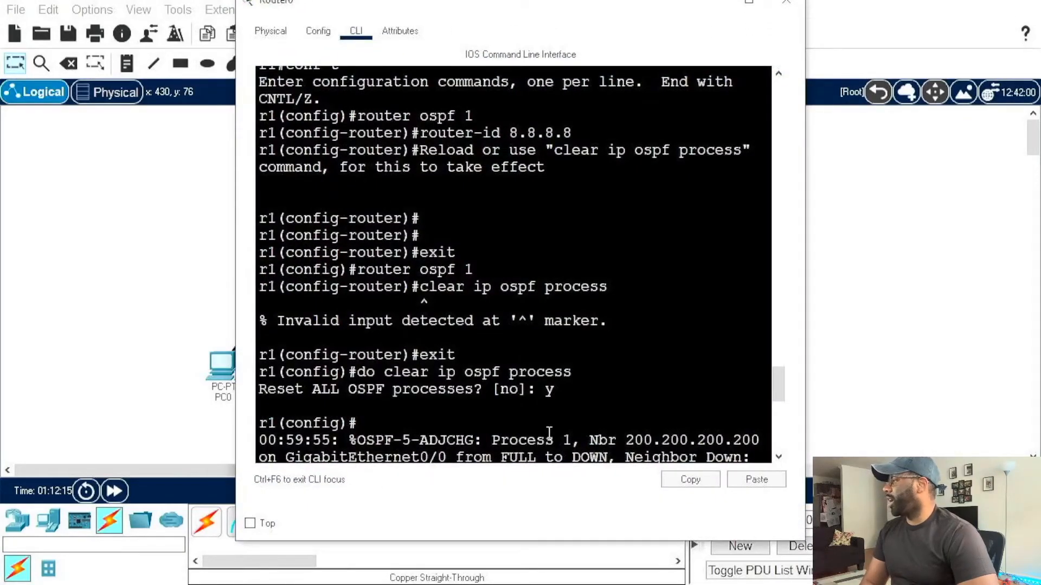
{"action": "left_click_drag", "start_coordinate": [429, 417], "coordinate": [663, 430]}
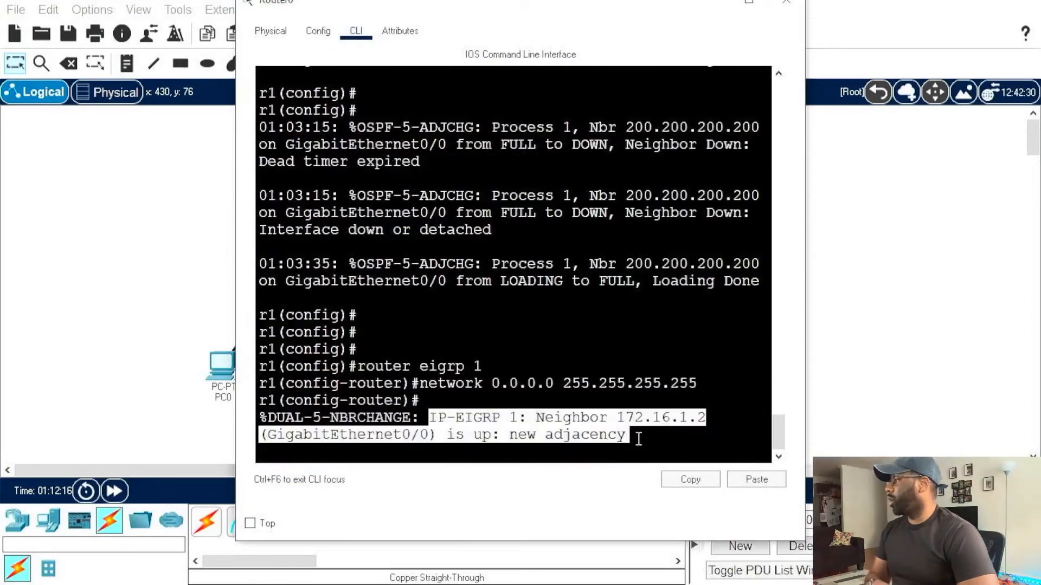
{"action": "left_click", "coordinate": [671, 470]}
{"action": "key", "text": "Return"}
{"action": "key", "text": "Return"}
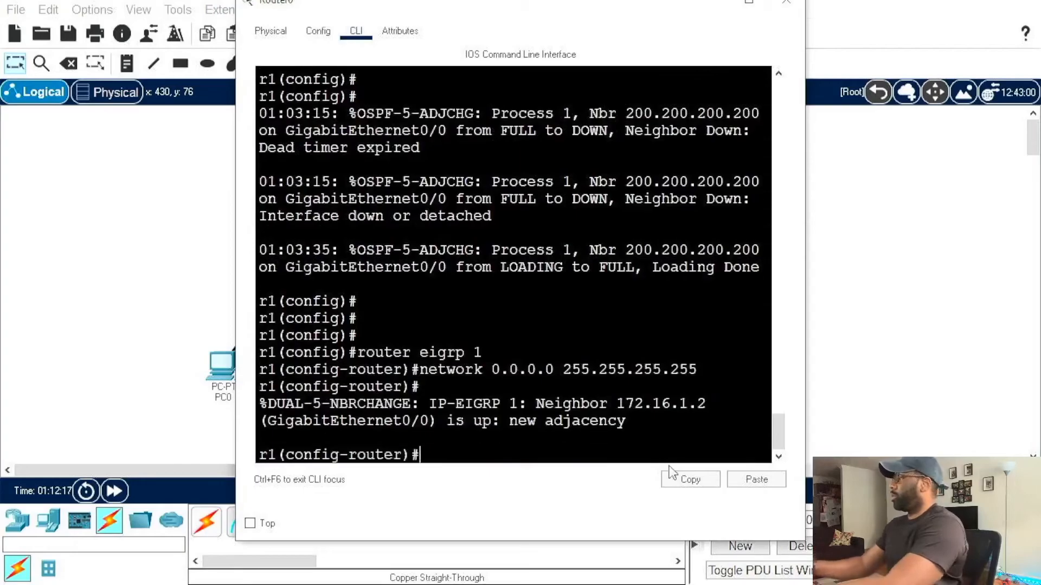
Step: Leave configuration mode on Router0 with end to return to privileged EXEC mode
{"action": "type", "text": "en"}
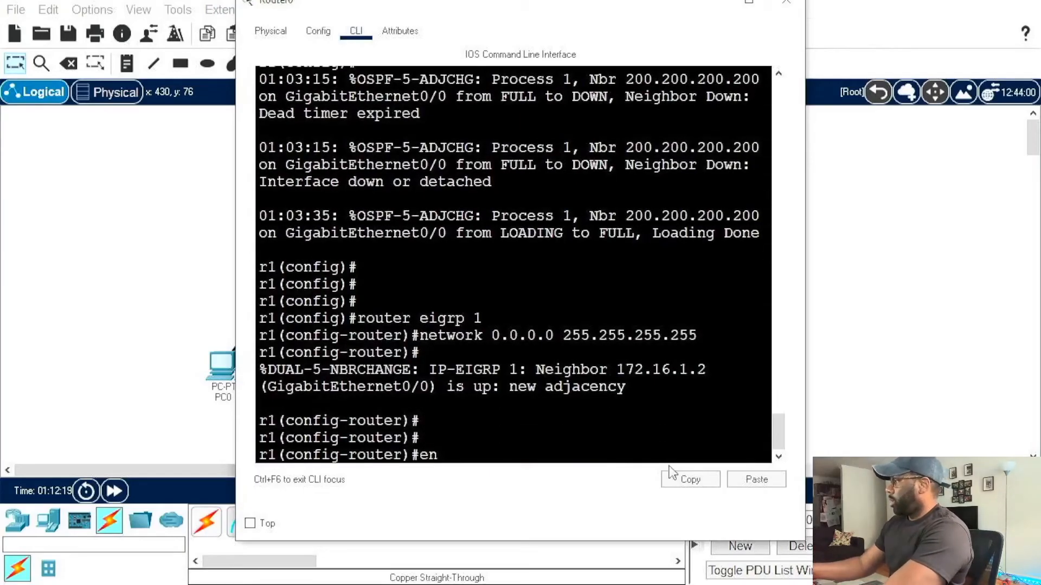
{"action": "key", "text": "Return"}
{"action": "type", "text": "e"}
{"action": "key", "text": "BackSpace"}
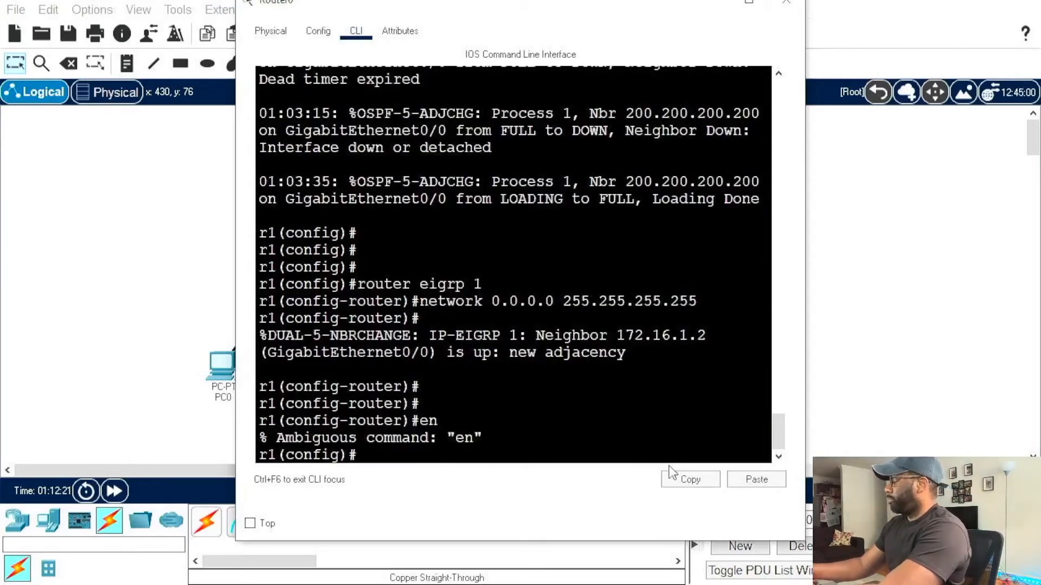
{"action": "type", "text": "end"}
{"action": "key", "text": "Return"}
{"action": "key", "text": "Return"}
{"action": "key", "text": "Return"}
{"action": "key", "text": "Return"}
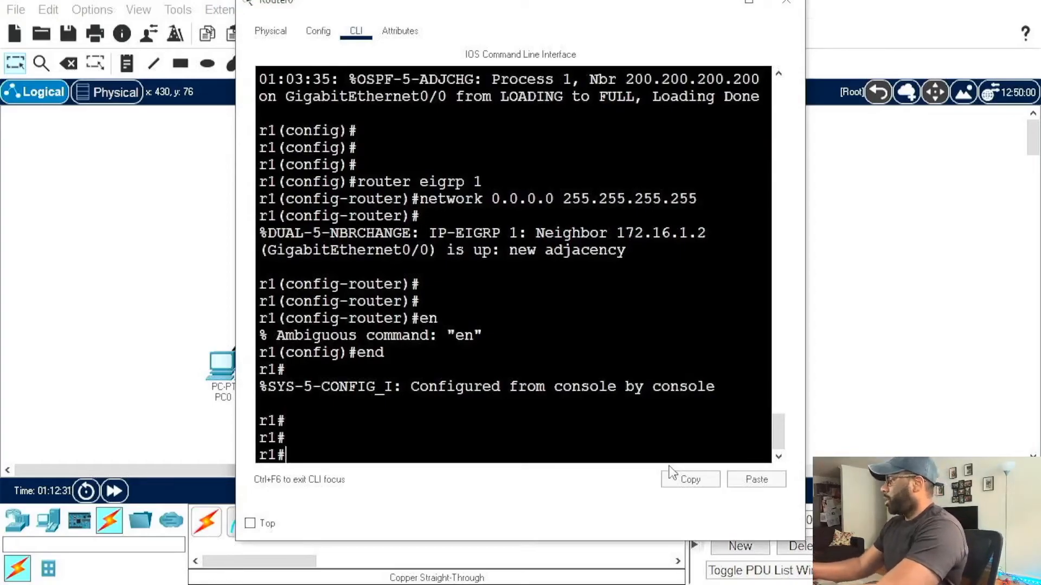
Step: List the options available for the debug and debug ip commands on Router0 with ?
{"action": "type", "text": "debu"}
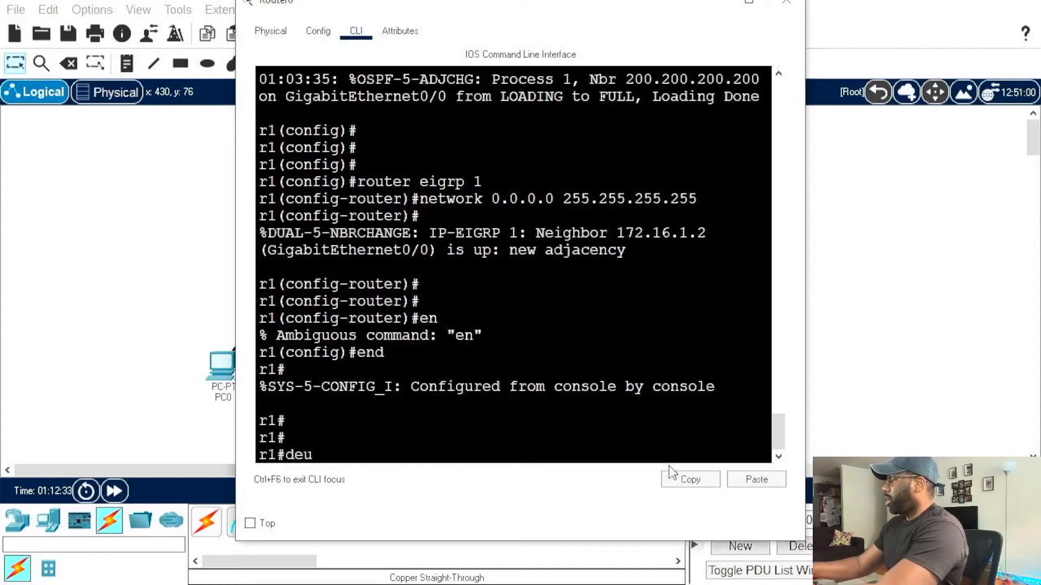
{"action": "type", "text": "g"}
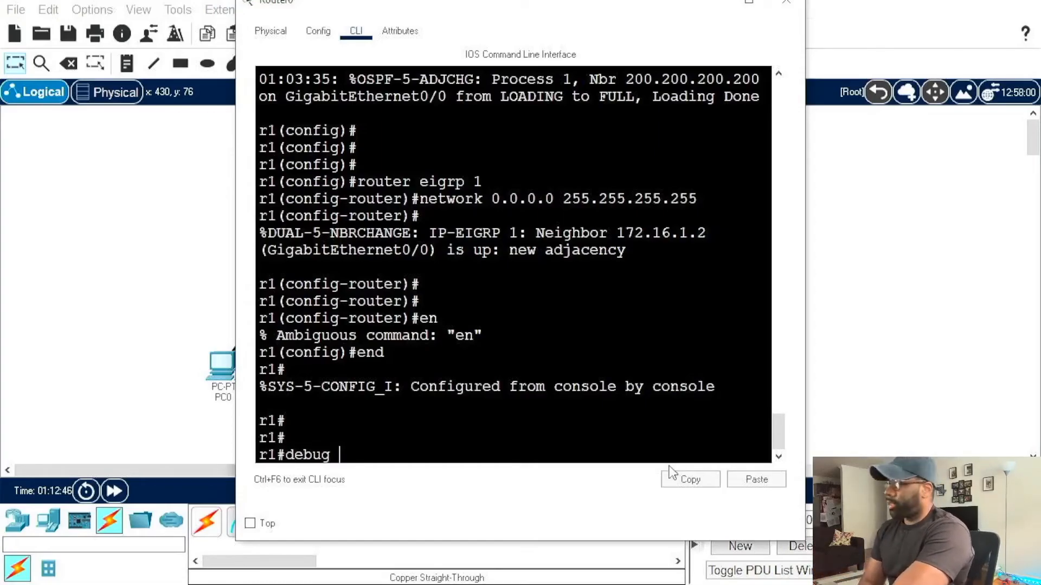
{"action": "type", "text": "?"}
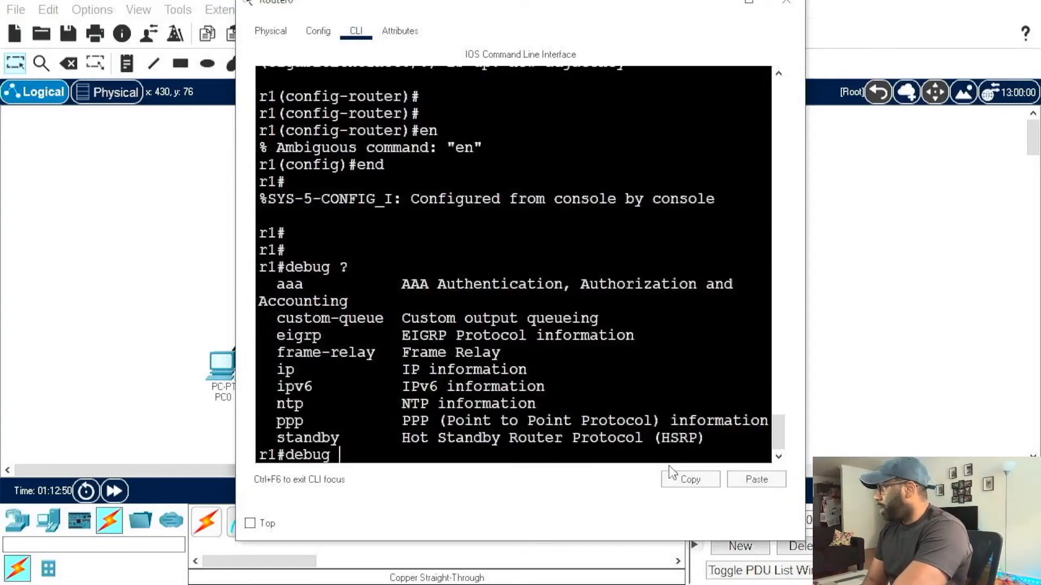
{"action": "type", "text": "ip "}
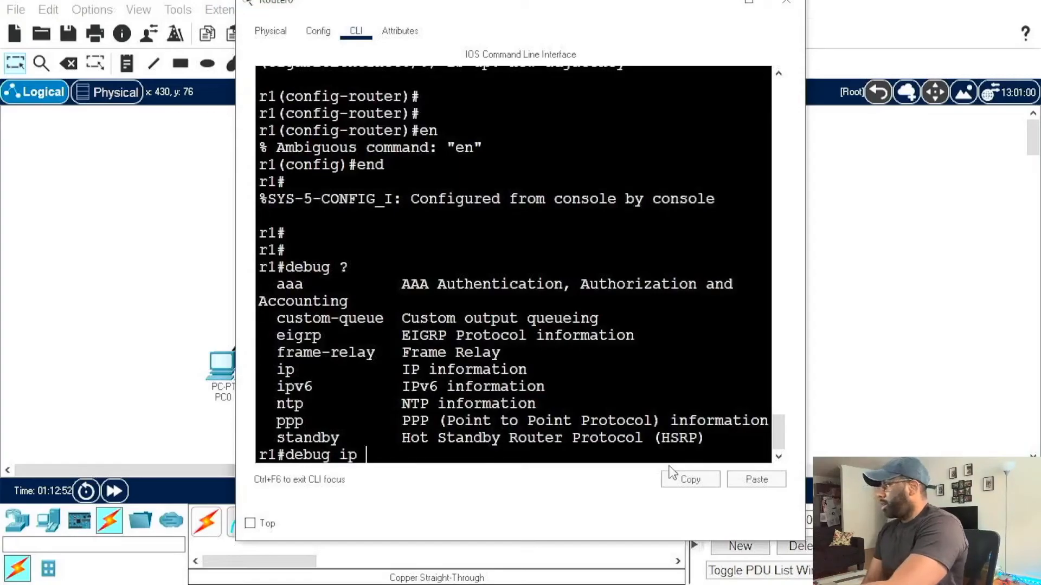
{"action": "type", "text": "?"}
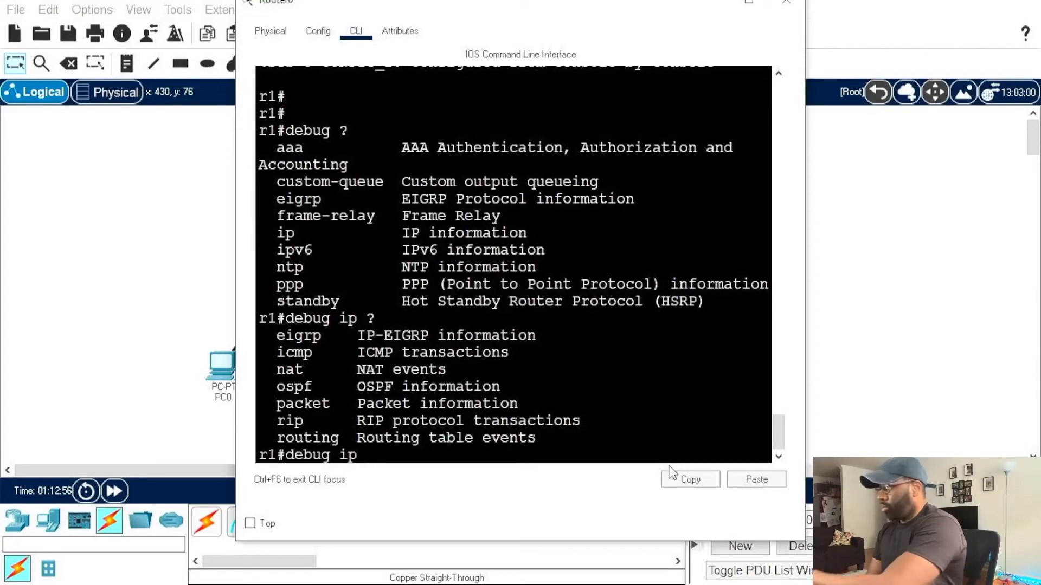
Step: Check the debug ip ospf options and turn on OSPF event debugging on Router0 with debug ip ospf events
{"action": "type", "text": "o"}
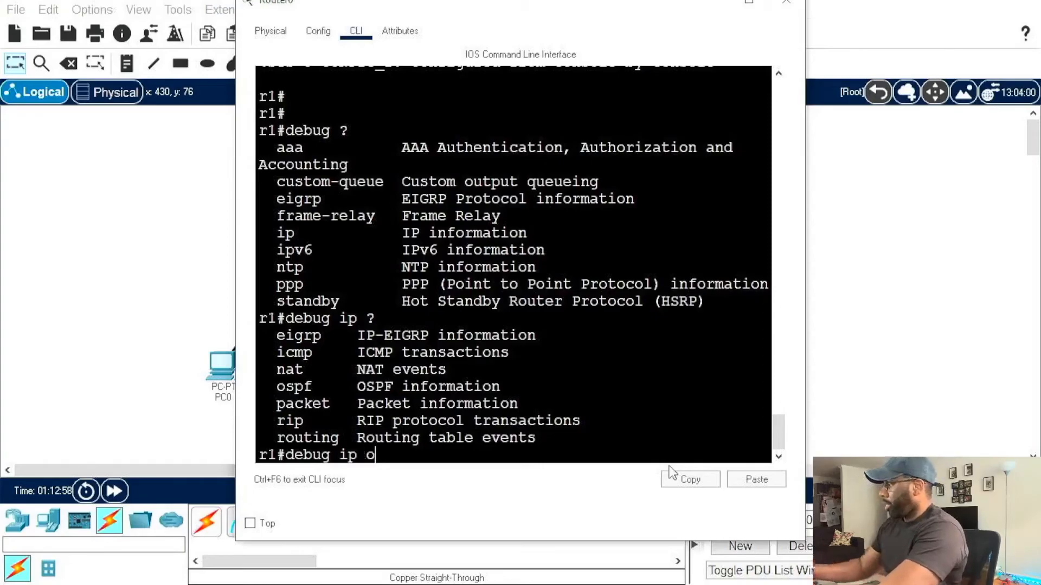
{"action": "type", "text": "spf "}
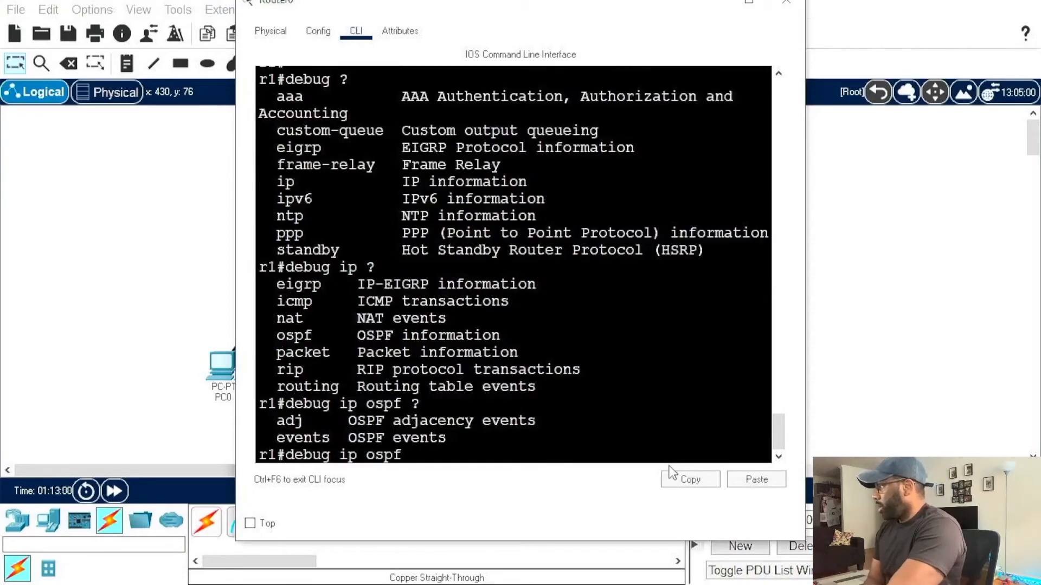
{"action": "type", "text": "?events"}
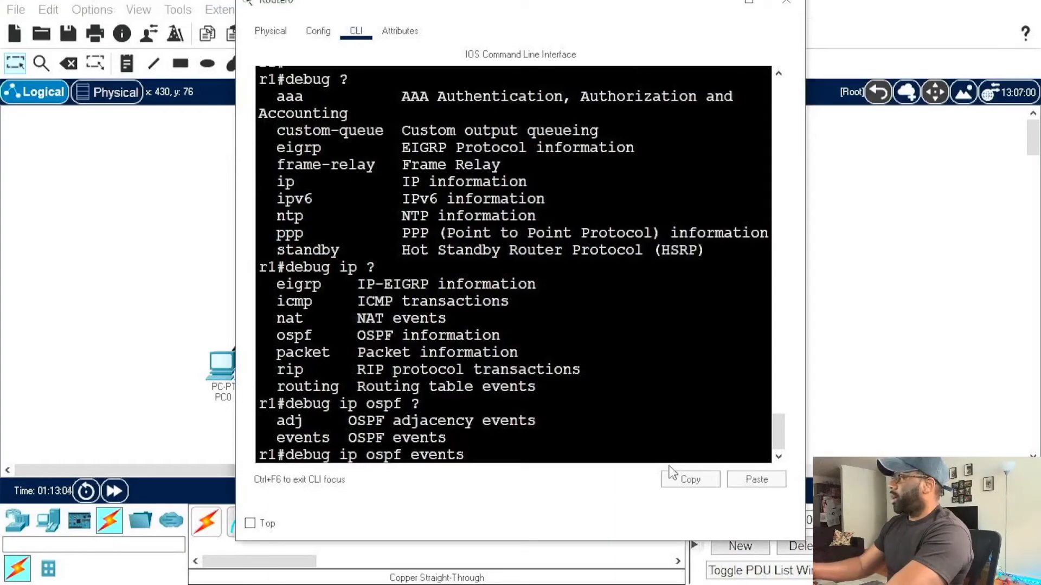
{"action": "key", "text": "Return"}
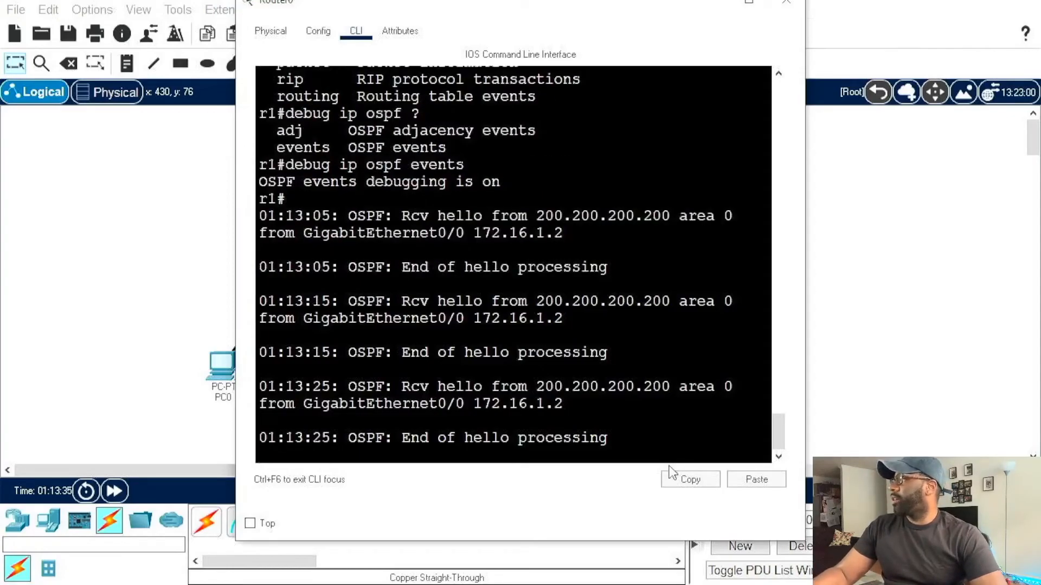
Step: Highlight a hello message received from 200.200.200.200 in Router0's debug output and look over the surrounding messages
{"action": "left_click_drag", "start_coordinate": [401, 301], "coordinate": [578, 324]}
{"action": "left_click", "coordinate": [578, 324]}
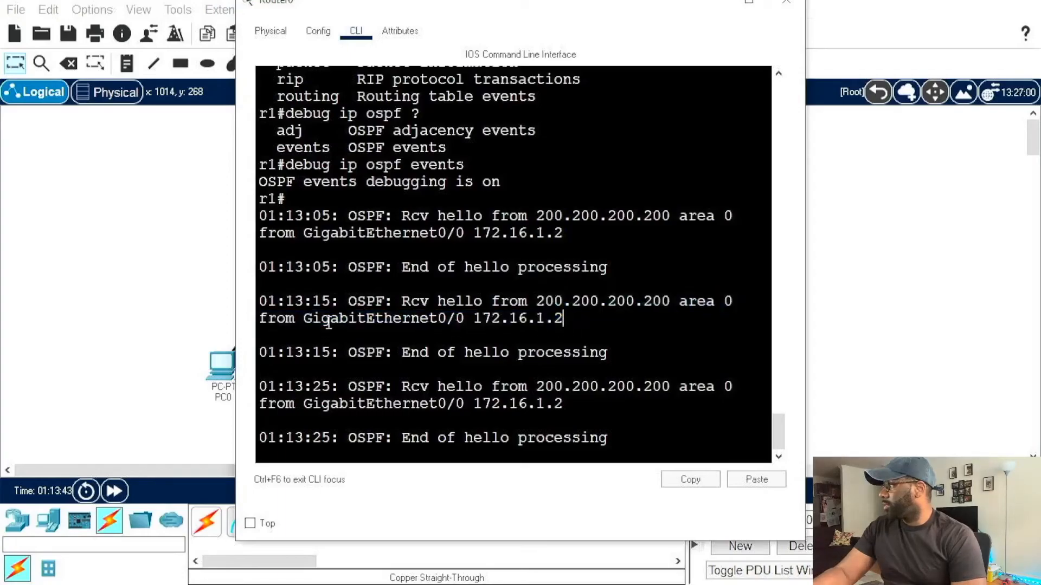
{"action": "scroll", "coordinate": [549, 303], "scroll_direction": "up", "scroll_amount": 4}
{"action": "scroll", "coordinate": [549, 302], "scroll_direction": "down", "scroll_amount": 4}
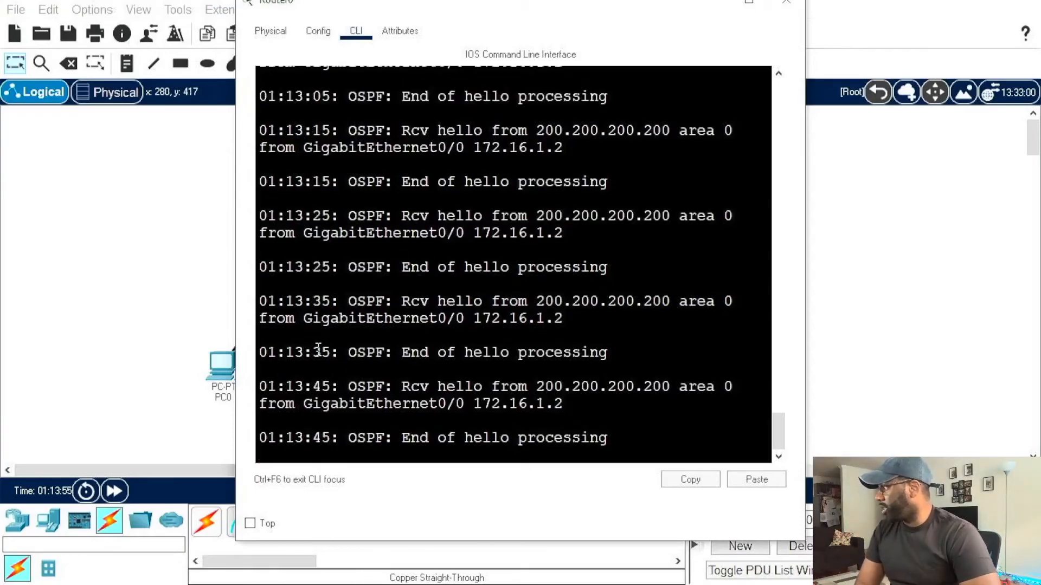
Step: Highlight the seconds in successive OSPF hello timestamps in Router0's debug output to compare the hello interval
{"action": "double_click", "coordinate": [325, 267]}
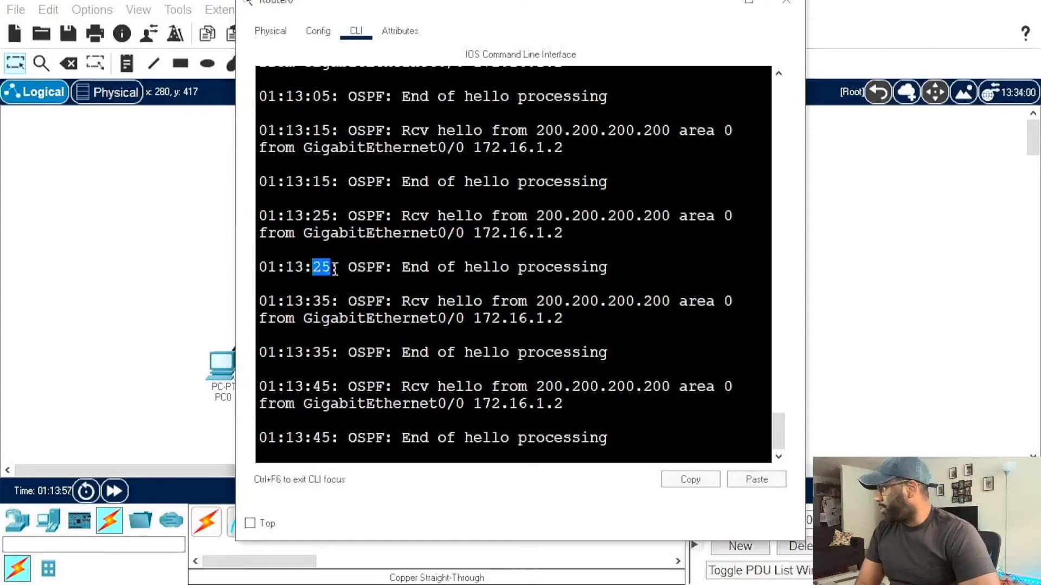
{"action": "double_click", "coordinate": [322, 301]}
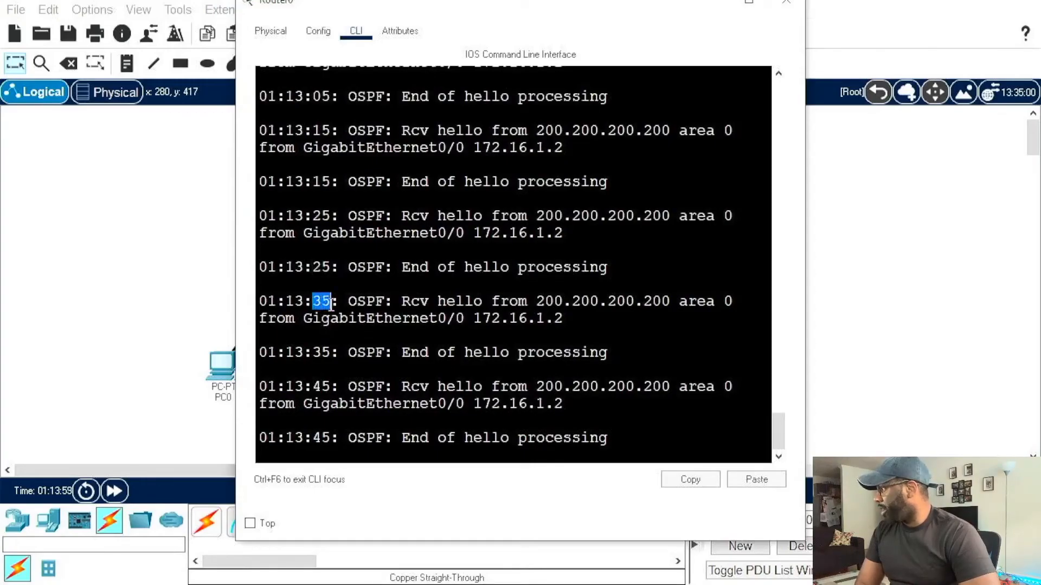
{"action": "double_click", "coordinate": [321, 352]}
{"action": "double_click", "coordinate": [323, 386]}
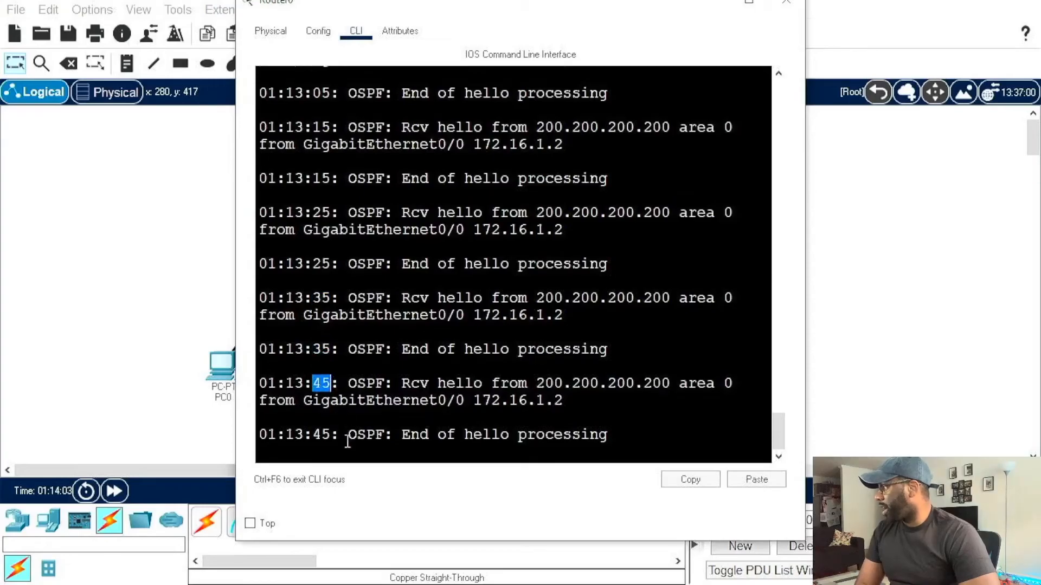
{"action": "double_click", "coordinate": [325, 434]}
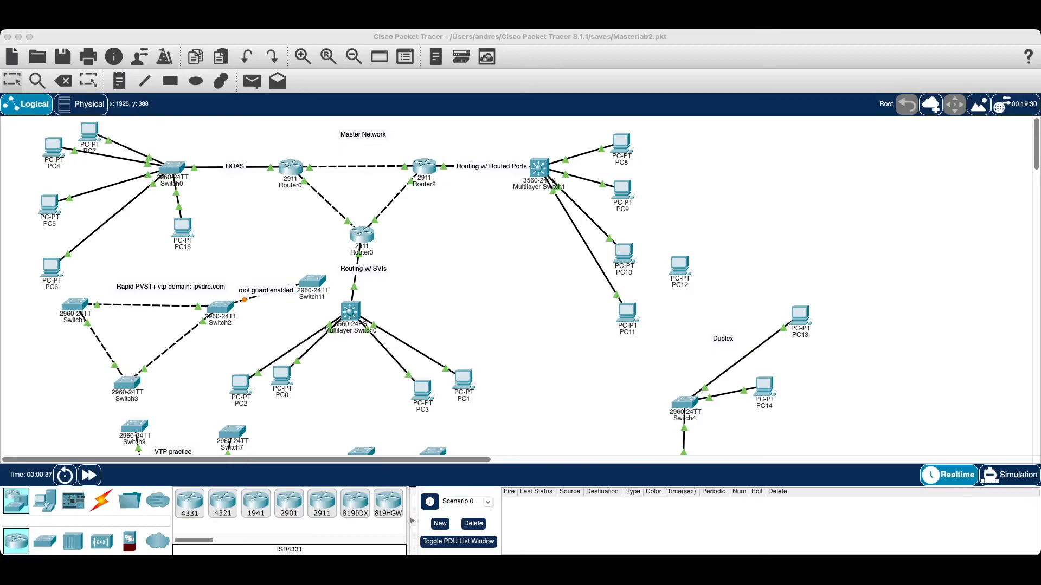
Step: Examine the Master Network topology in Masterlab2.pkt, selecting Router0 and Router2
{"action": "left_click", "coordinate": [441, 223]}
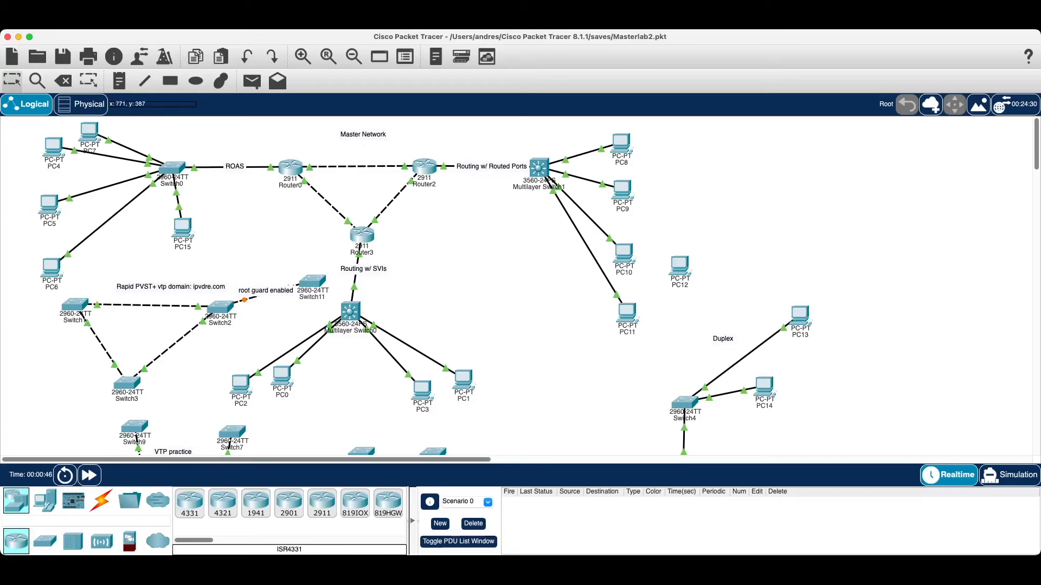
{"action": "scroll", "coordinate": [518, 288], "scroll_direction": "down", "scroll_amount": 5}
{"action": "scroll", "coordinate": [518, 288], "scroll_direction": "up", "scroll_amount": 5}
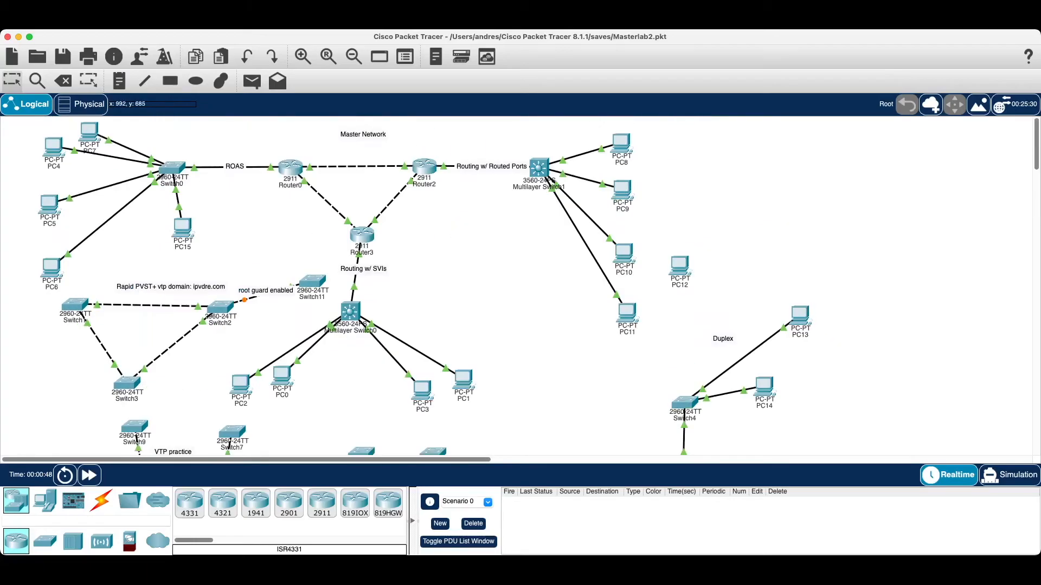
{"action": "left_click", "coordinate": [290, 168]}
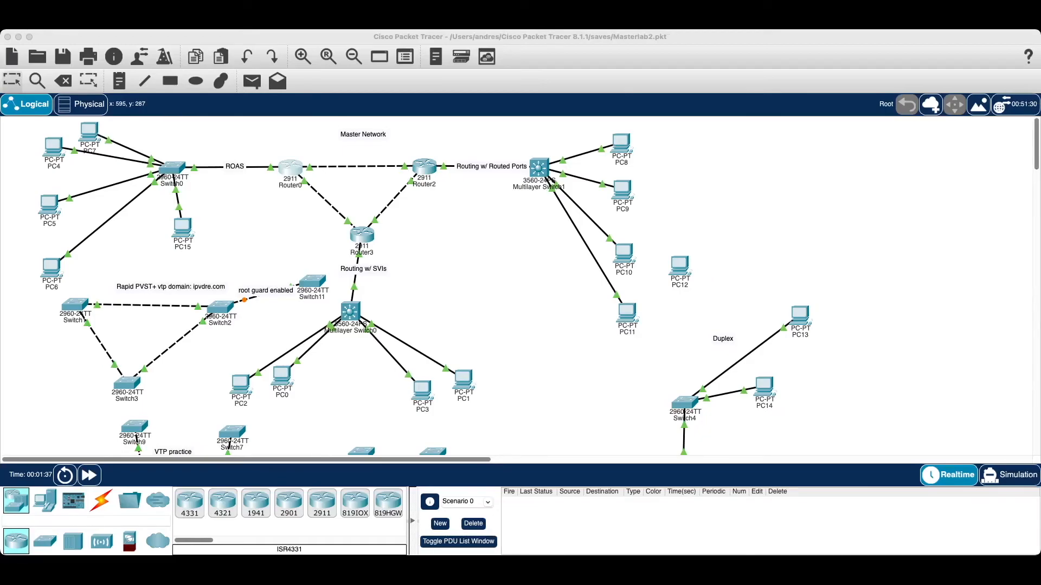
{"action": "left_click", "coordinate": [585, 266]}
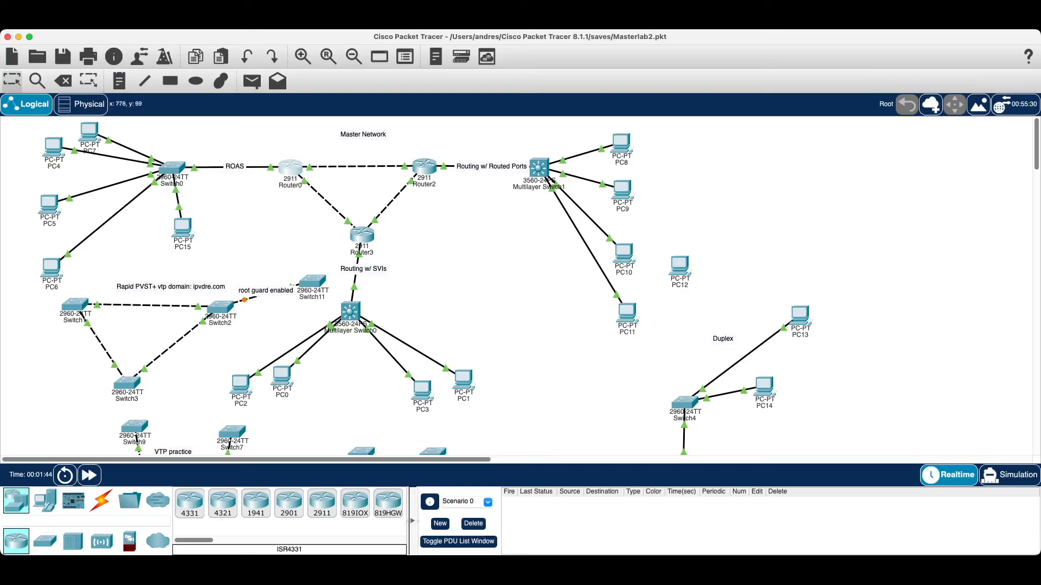
{"action": "left_click", "coordinate": [423, 169]}
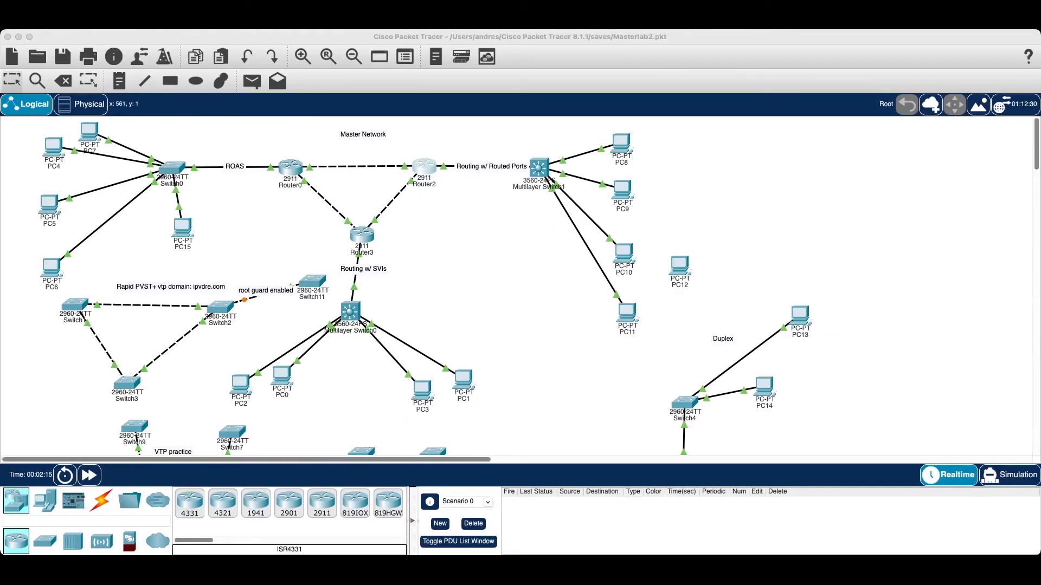
{"action": "left_click", "coordinate": [433, 37]}
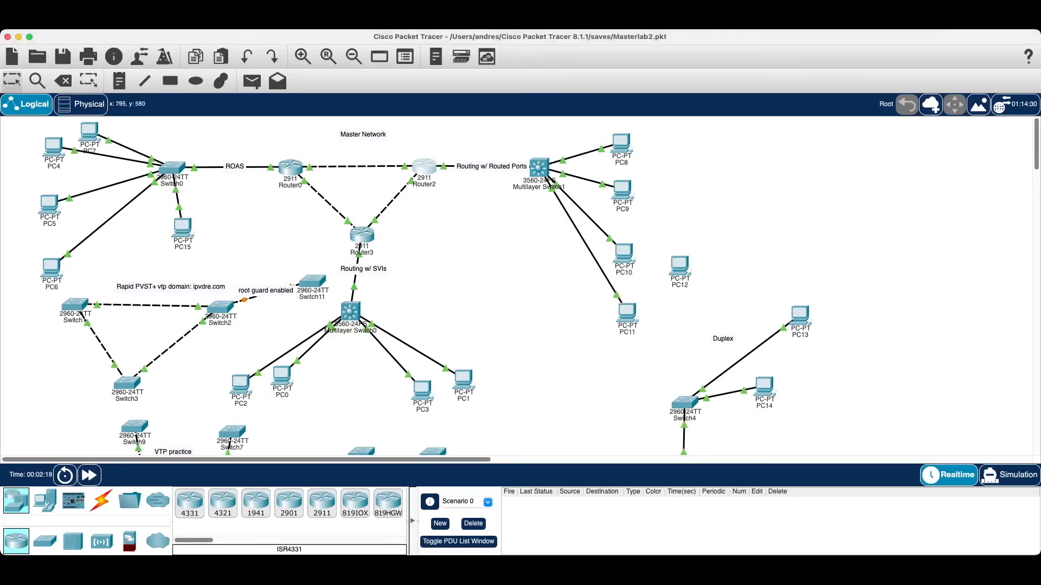
{"action": "key", "text": "super+Tab"}
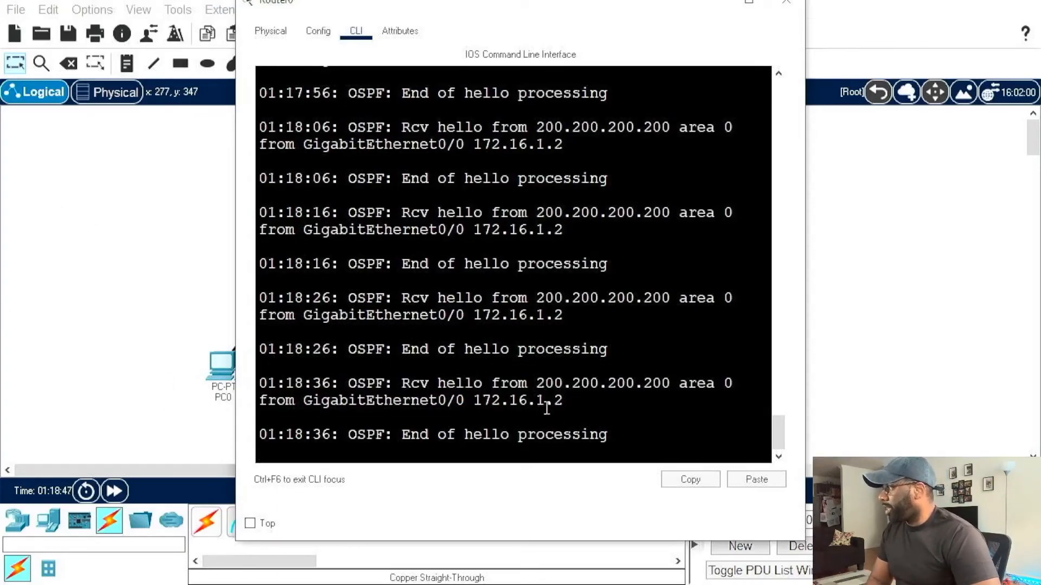
Step: Review the OSPF hello messages in Router0's console and reposition its window so the title bar is fully accessible
{"action": "scroll", "coordinate": [550, 399], "scroll_direction": "up", "scroll_amount": 4}
{"action": "scroll", "coordinate": [550, 398], "scroll_direction": "up", "scroll_amount": 20}
{"action": "scroll", "coordinate": [550, 398], "scroll_direction": "up", "scroll_amount": 12}
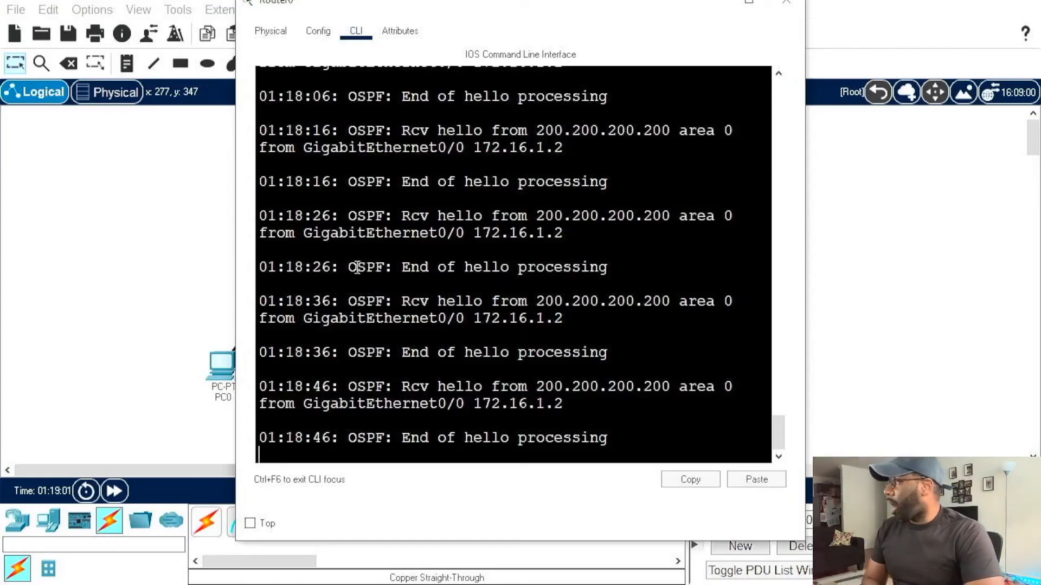
{"action": "scroll", "coordinate": [527, 299], "scroll_direction": "down", "scroll_amount": 1}
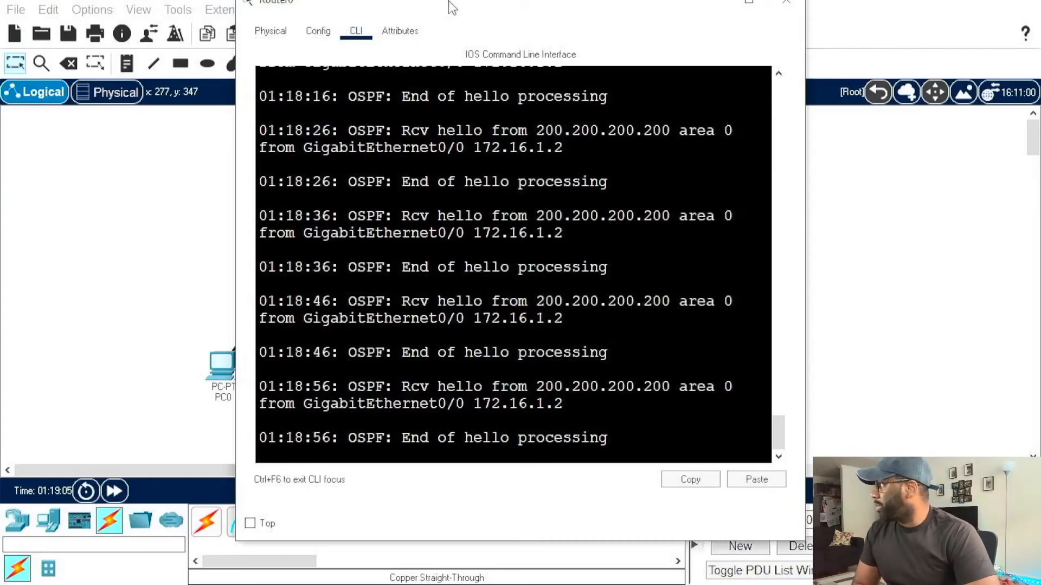
{"action": "left_click_drag", "start_coordinate": [448, 2], "coordinate": [448, 55]}
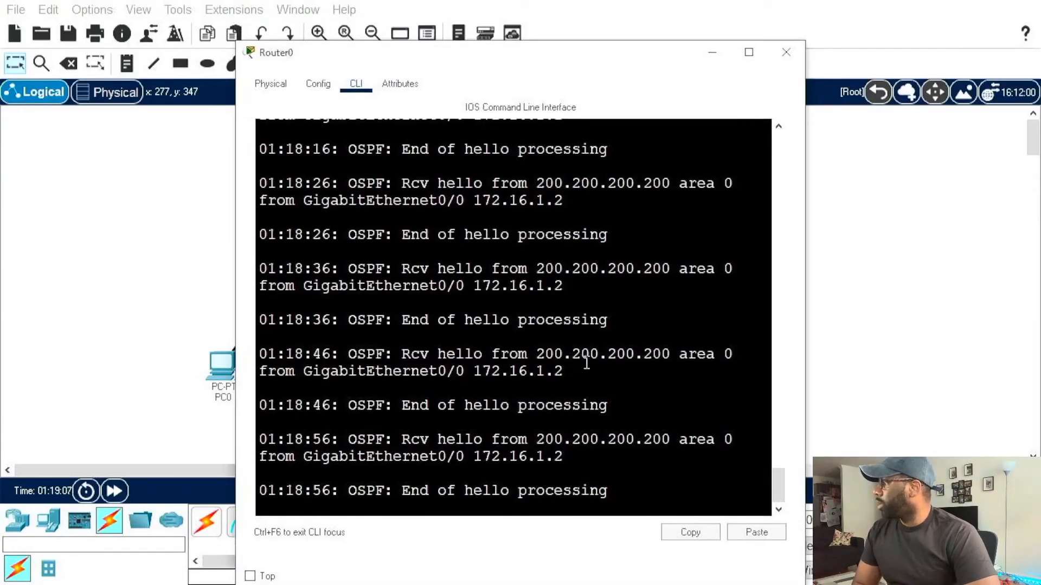
Step: Close Router0's console and switch PC1's IP configuration from static to DHCP
{"action": "scroll", "coordinate": [587, 364], "scroll_direction": "down", "scroll_amount": 1}
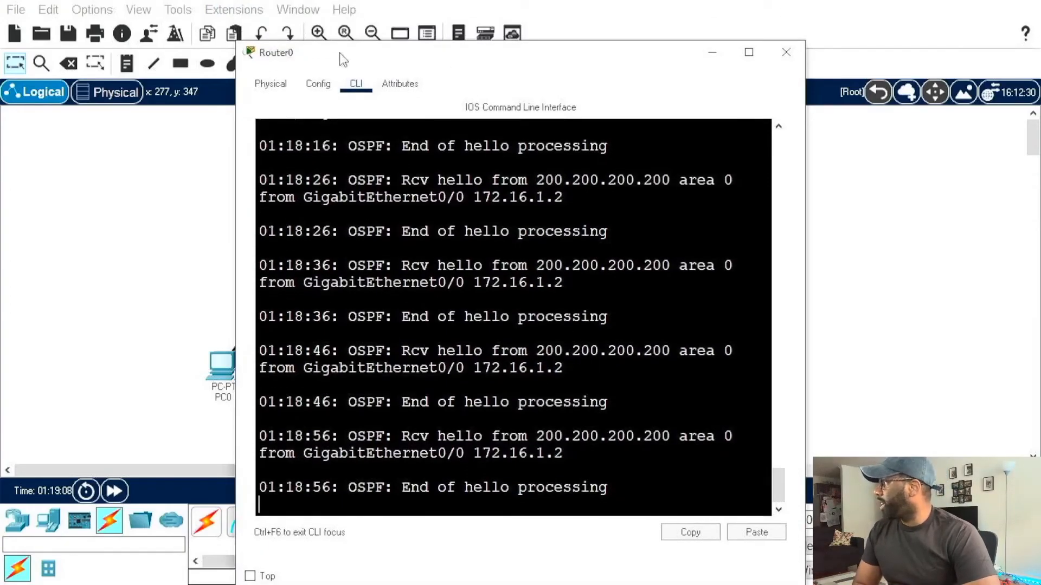
{"action": "left_click", "coordinate": [787, 56]}
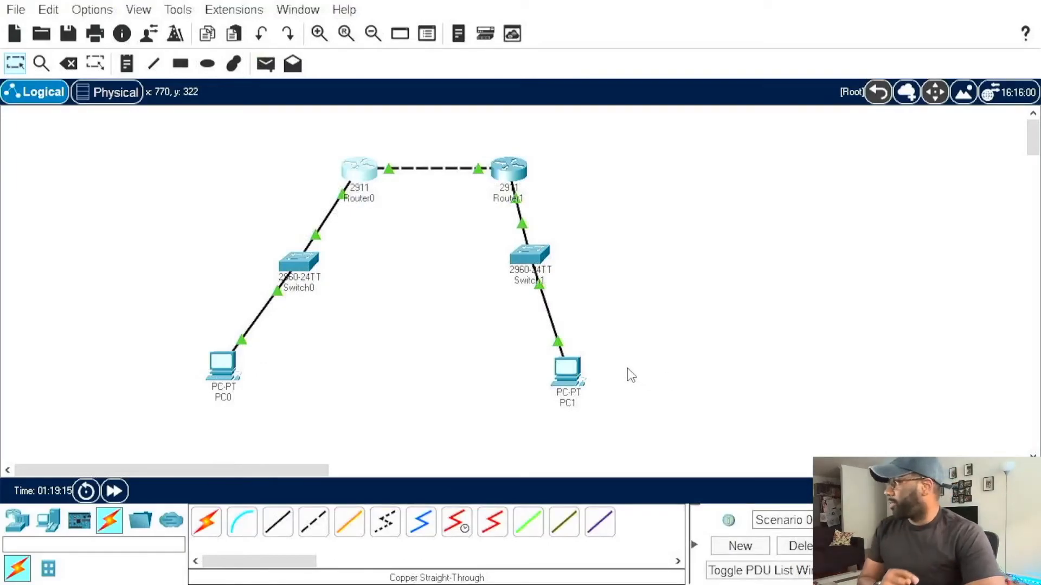
{"action": "left_click", "coordinate": [570, 367]}
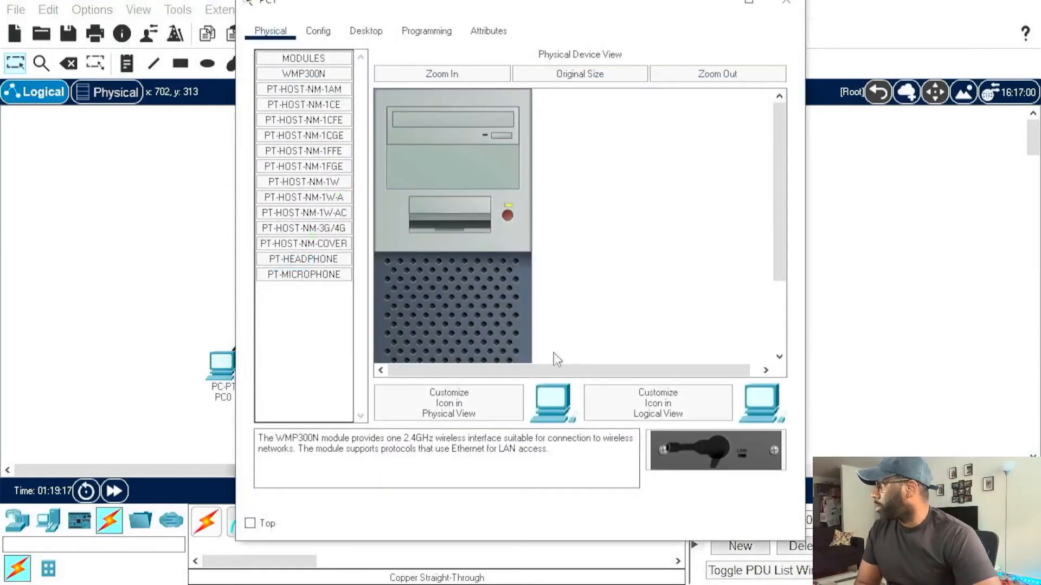
{"action": "left_click", "coordinate": [366, 30]}
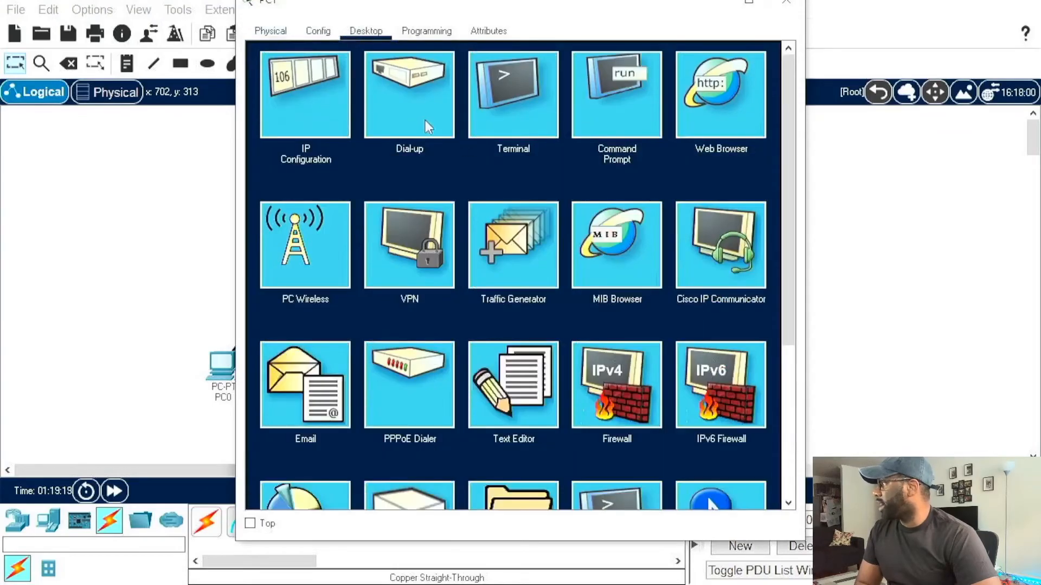
{"action": "left_click", "coordinate": [299, 108]}
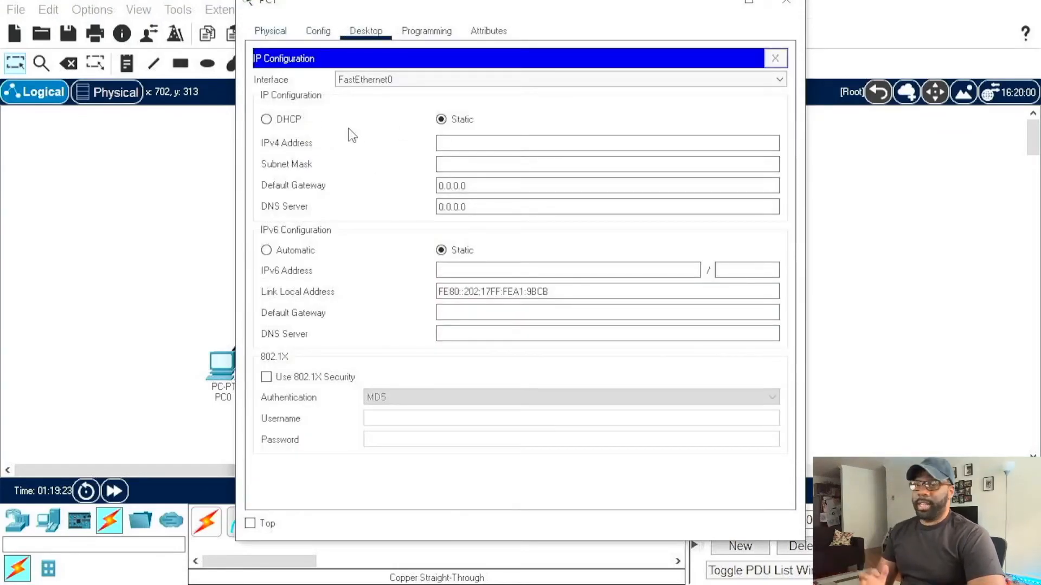
{"action": "left_click", "coordinate": [266, 119]}
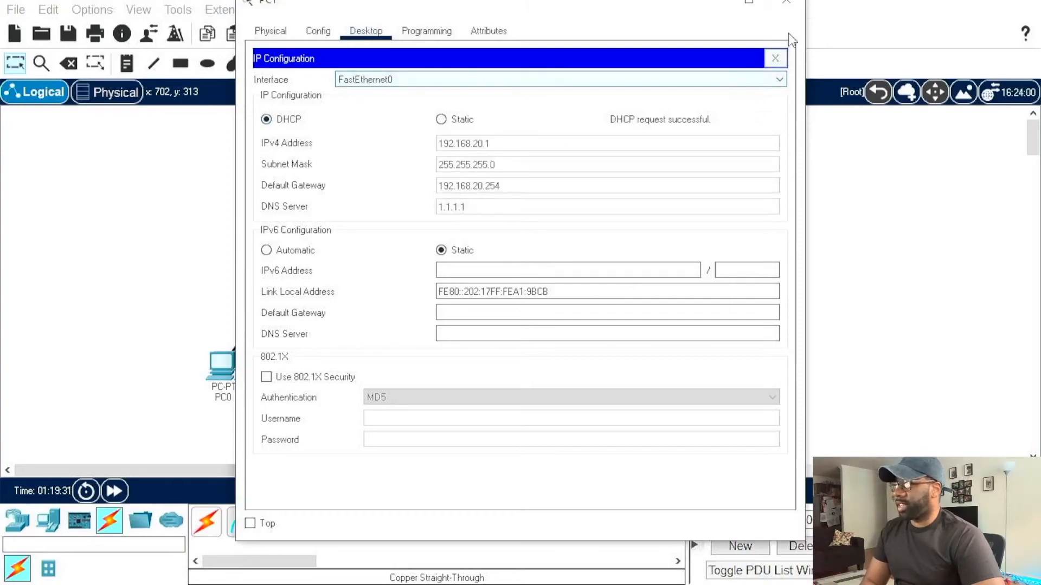
{"action": "left_click_drag", "start_coordinate": [666, 19], "coordinate": [669, 55]}
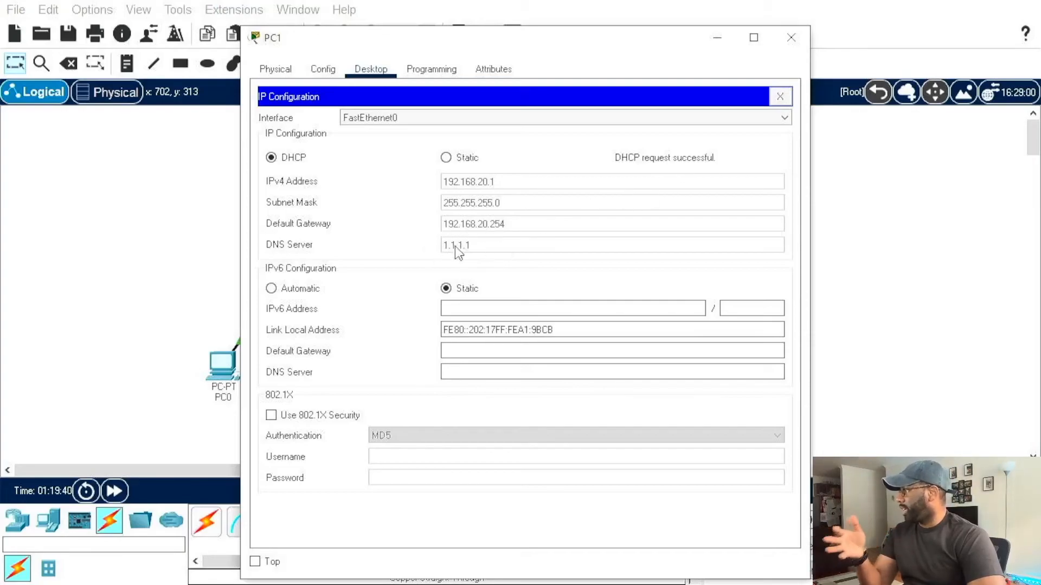
{"action": "left_click", "coordinate": [790, 37]}
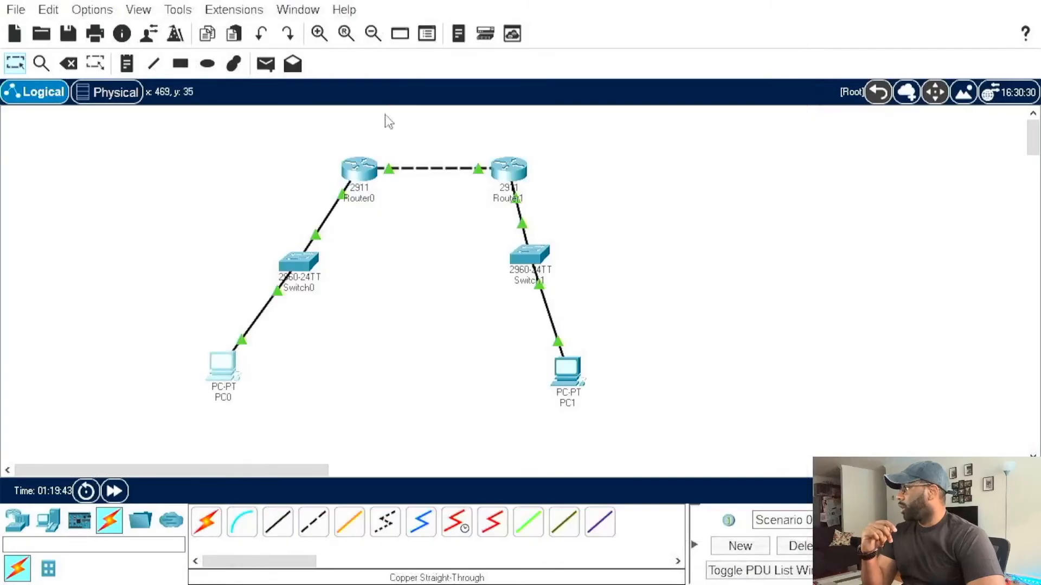
Step: Set PC0's IP configuration to DHCP and close its window
{"action": "left_click", "coordinate": [226, 364]}
{"action": "left_click", "coordinate": [362, 25]}
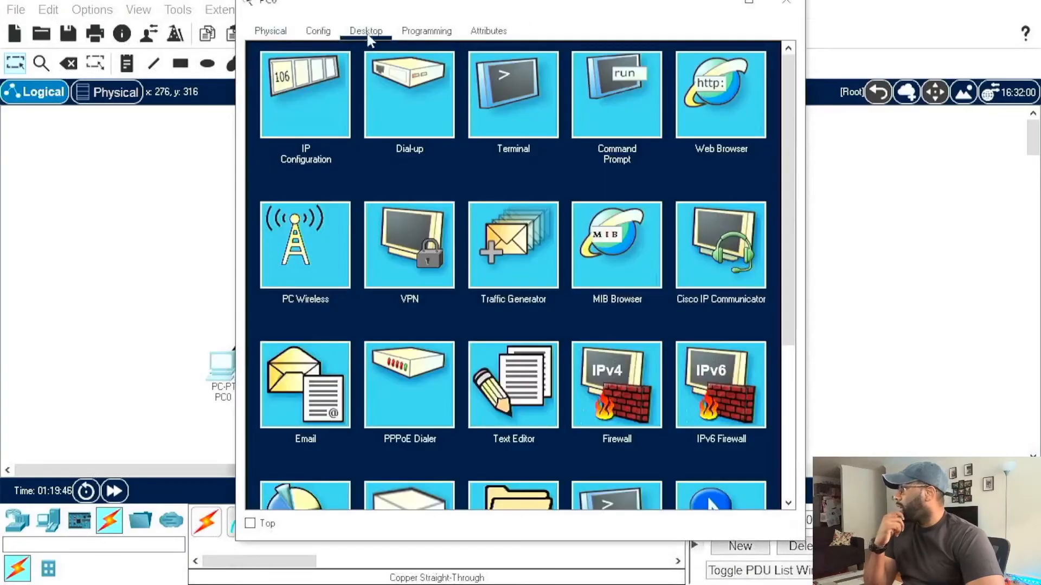
{"action": "left_click", "coordinate": [349, 87]}
{"action": "left_click", "coordinate": [266, 119]}
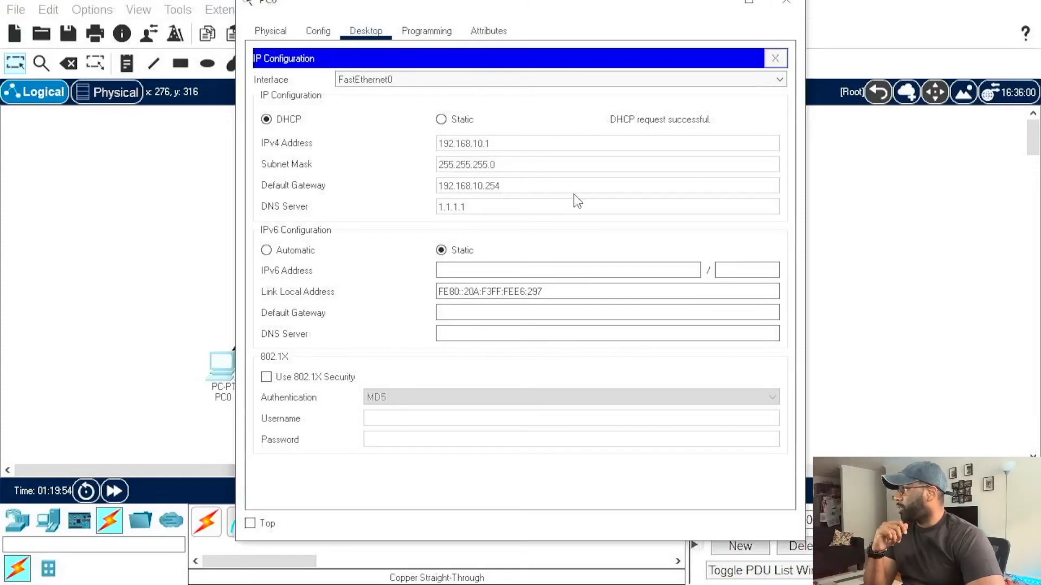
{"action": "left_click", "coordinate": [786, 2]}
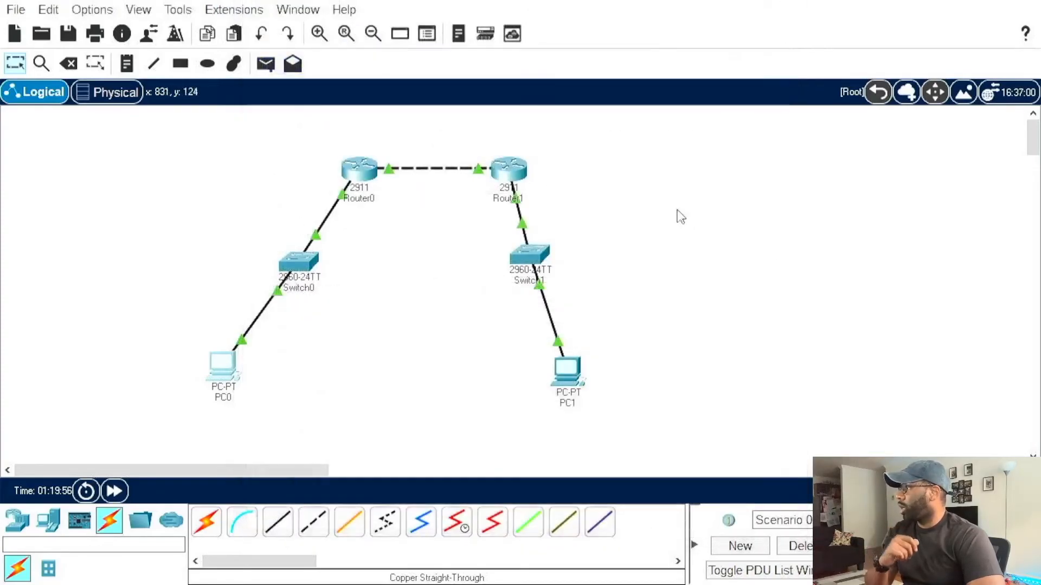
Step: Check the IP settings assigned to PC1 in its IP configuration
{"action": "left_click", "coordinate": [577, 370]}
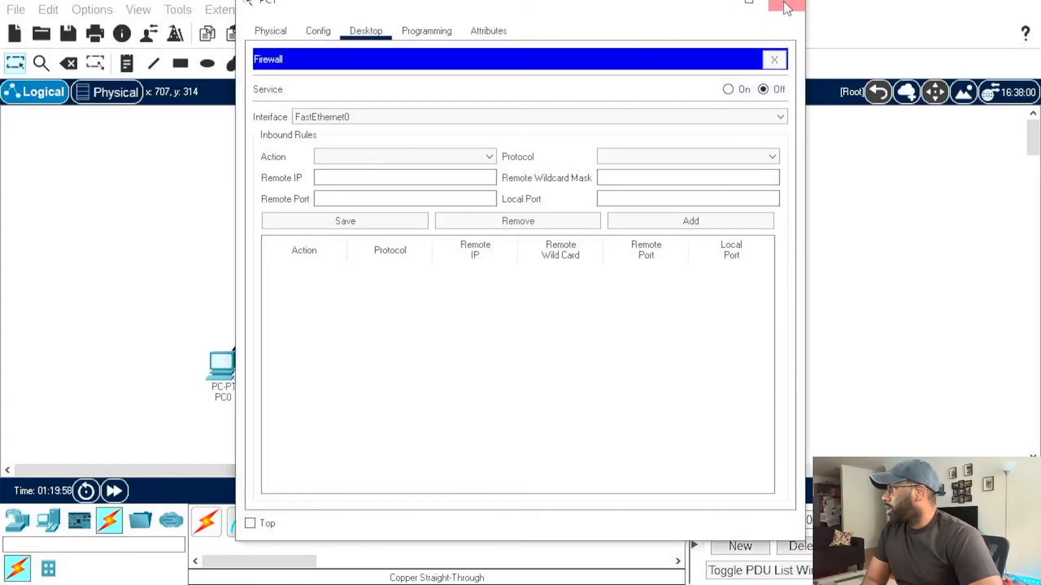
{"action": "left_click", "coordinate": [786, 5]}
{"action": "left_click", "coordinate": [563, 376]}
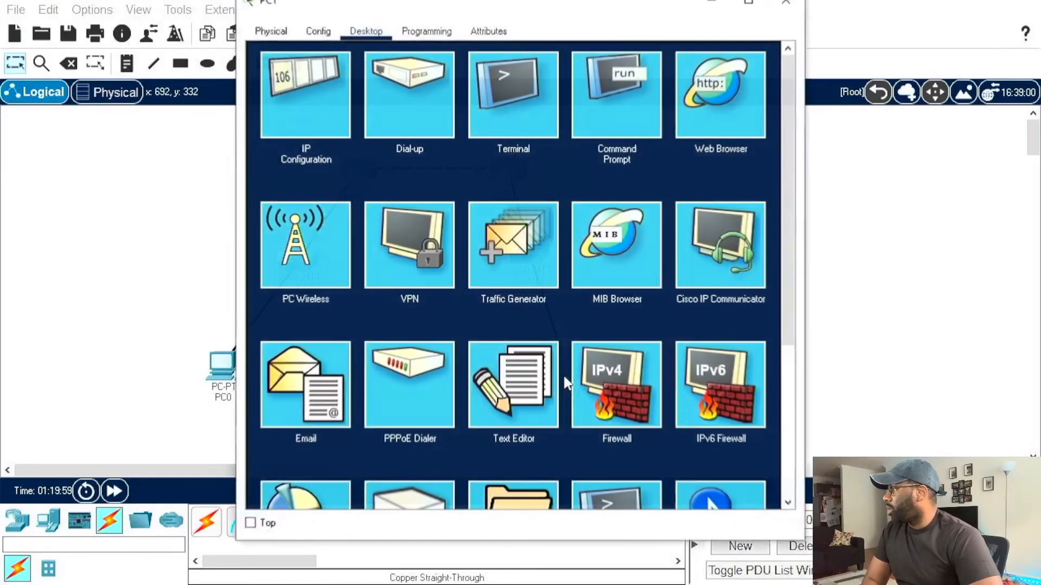
{"action": "left_click", "coordinate": [324, 83]}
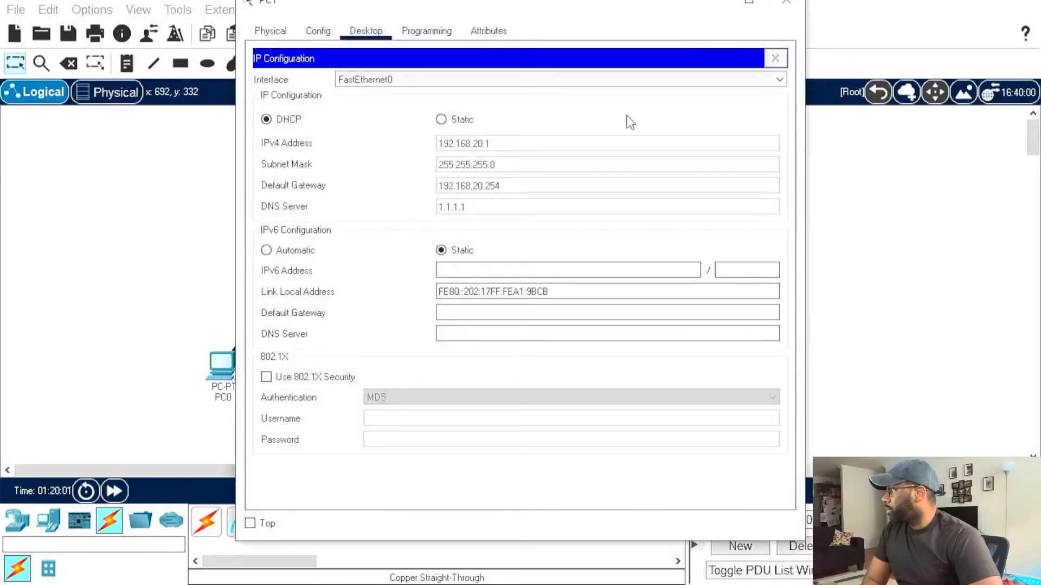
{"action": "left_click", "coordinate": [786, 3]}
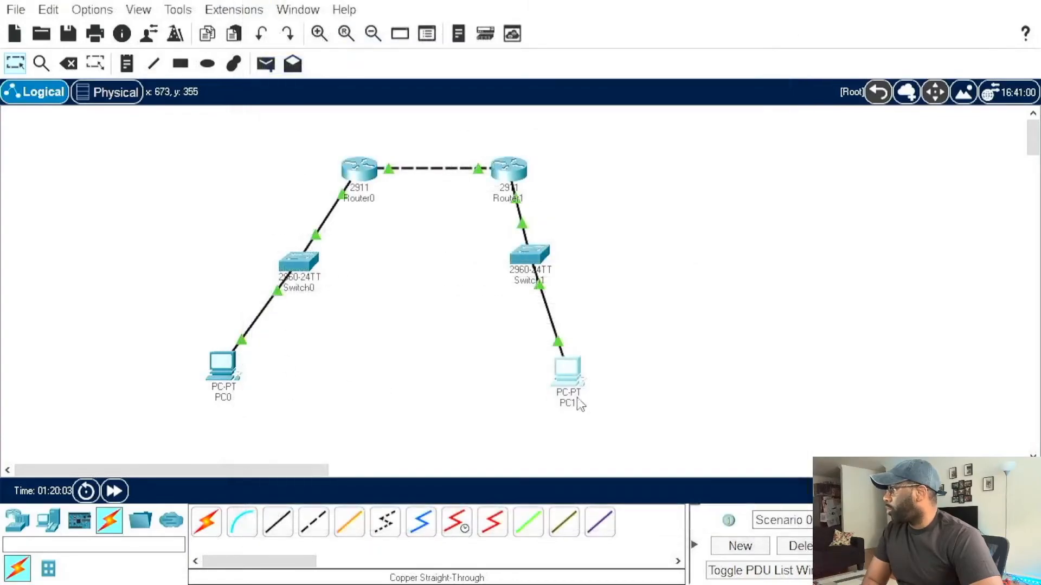
Step: Ping 192.168.10.1 from PC1's command prompt to test connectivity to PC0
{"action": "left_click", "coordinate": [563, 379]}
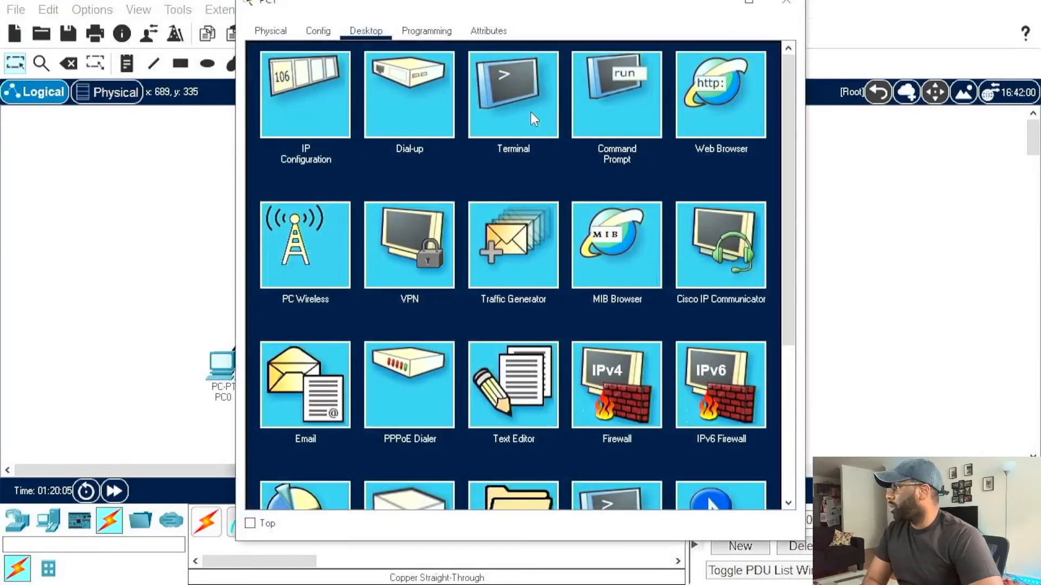
{"action": "left_click", "coordinate": [613, 93]}
{"action": "type", "text": "ping 1"}
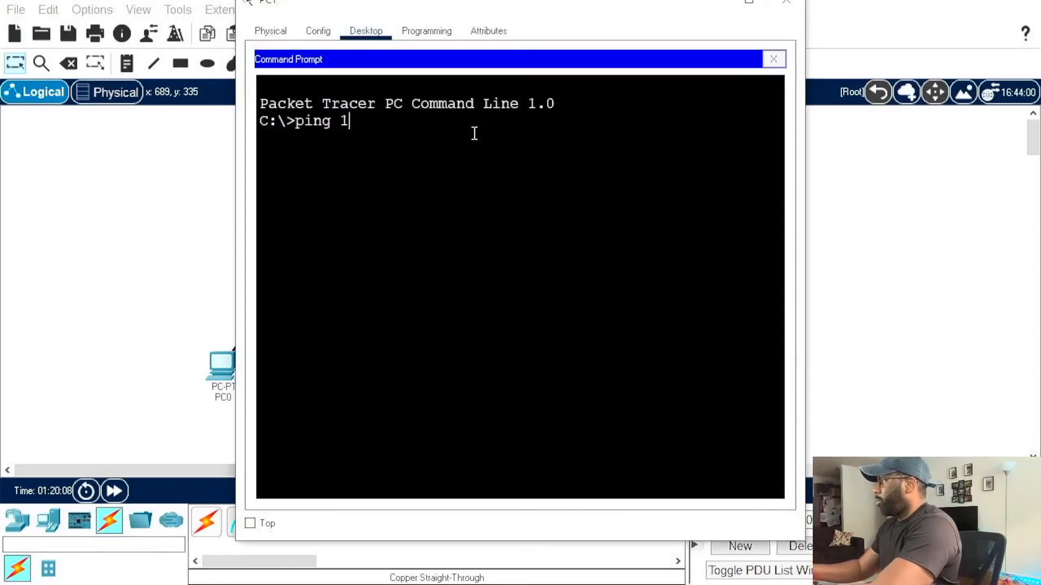
{"action": "type", "text": "92.168."}
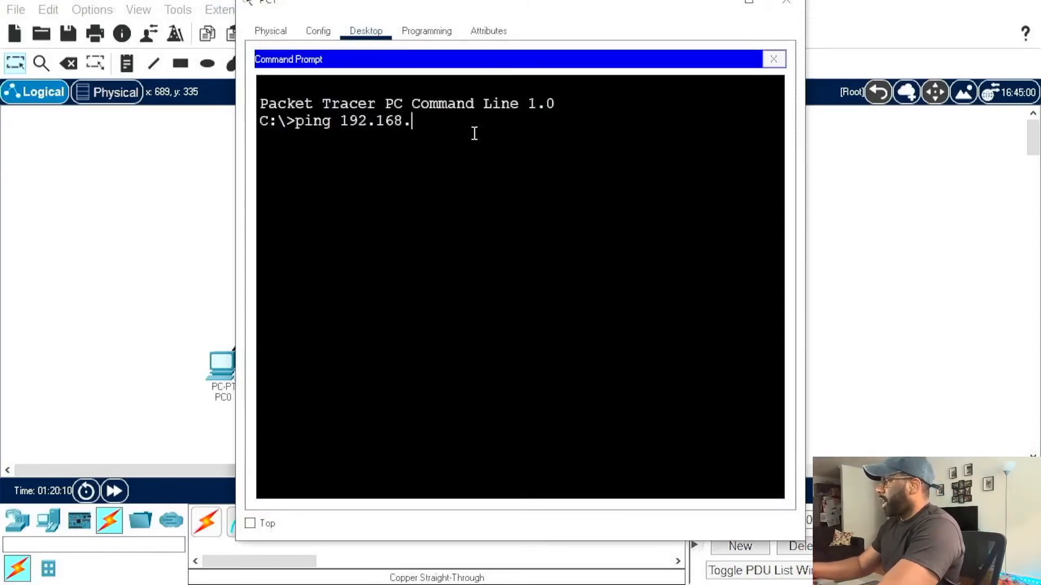
{"action": "type", "text": "10.2"}
{"action": "key", "text": "BackSpace"}
{"action": "type", "text": "1"}
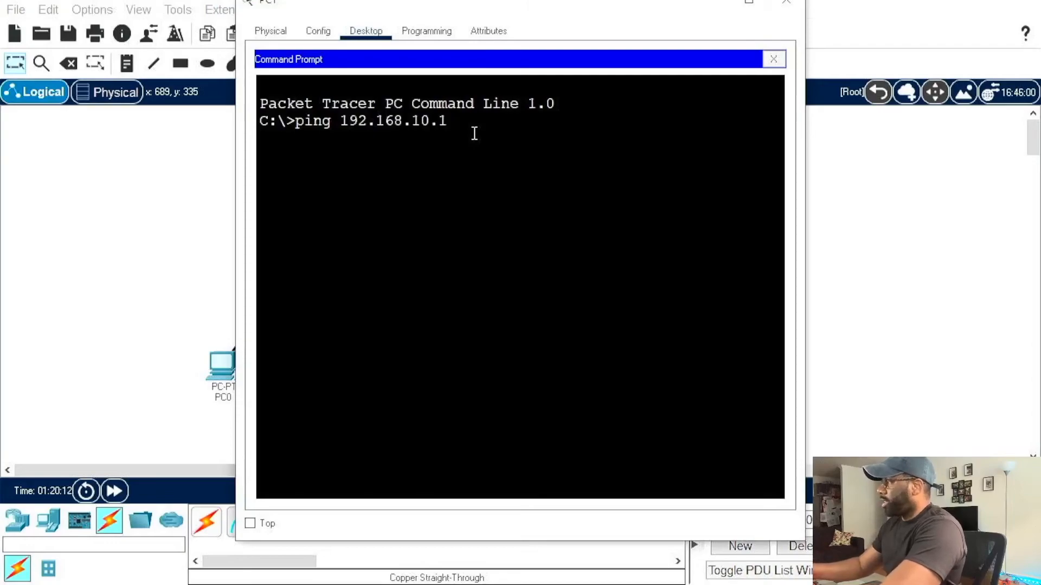
{"action": "key", "text": "Return"}
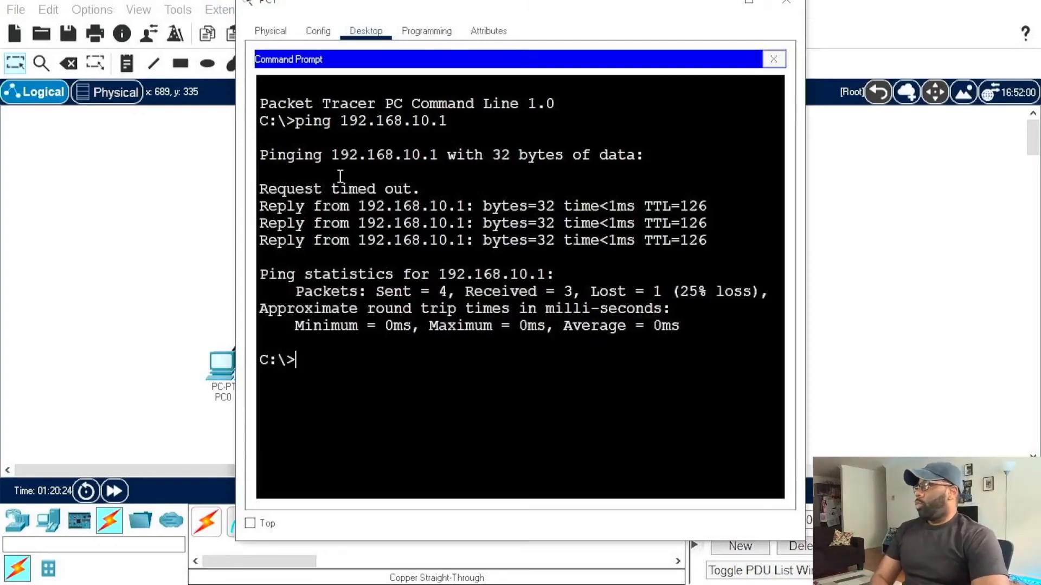
Step: Highlight the timed-out request in the ping output and repeat the ping to 192.168.10.1 from PC1
{"action": "left_click_drag", "start_coordinate": [257, 192], "coordinate": [432, 193]}
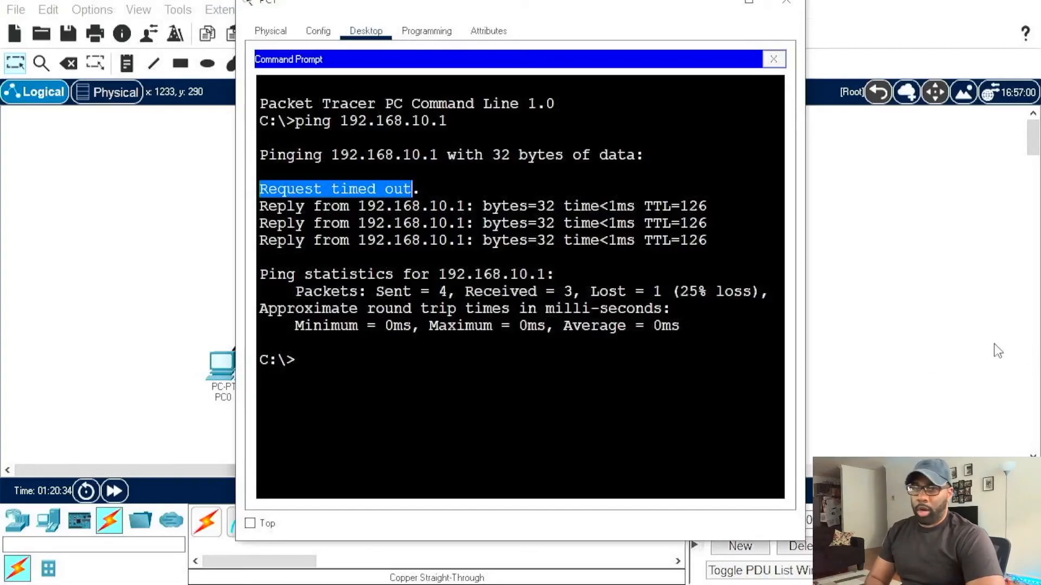
{"action": "left_click", "coordinate": [419, 358]}
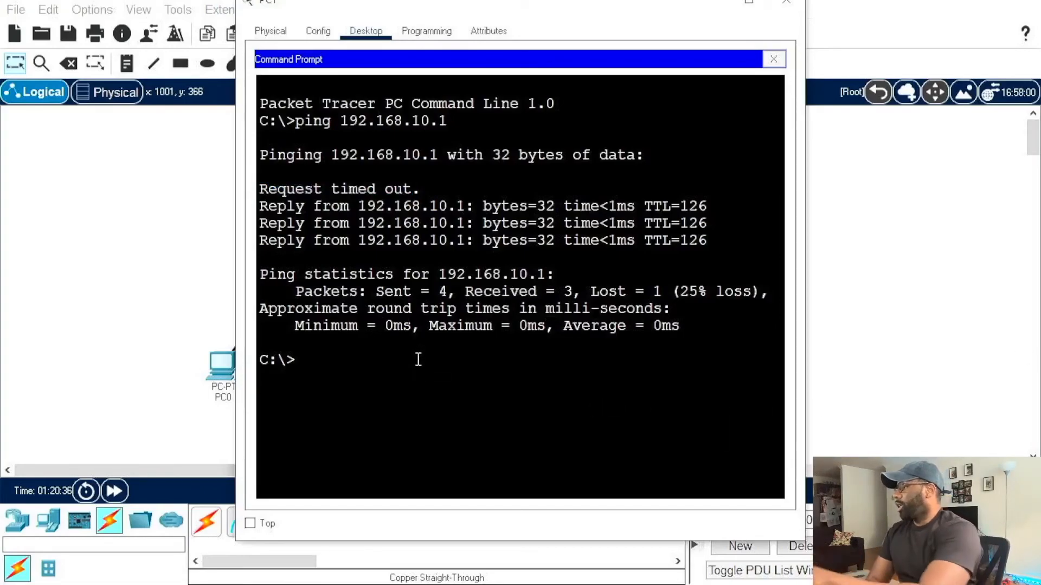
{"action": "key", "text": "Up"}
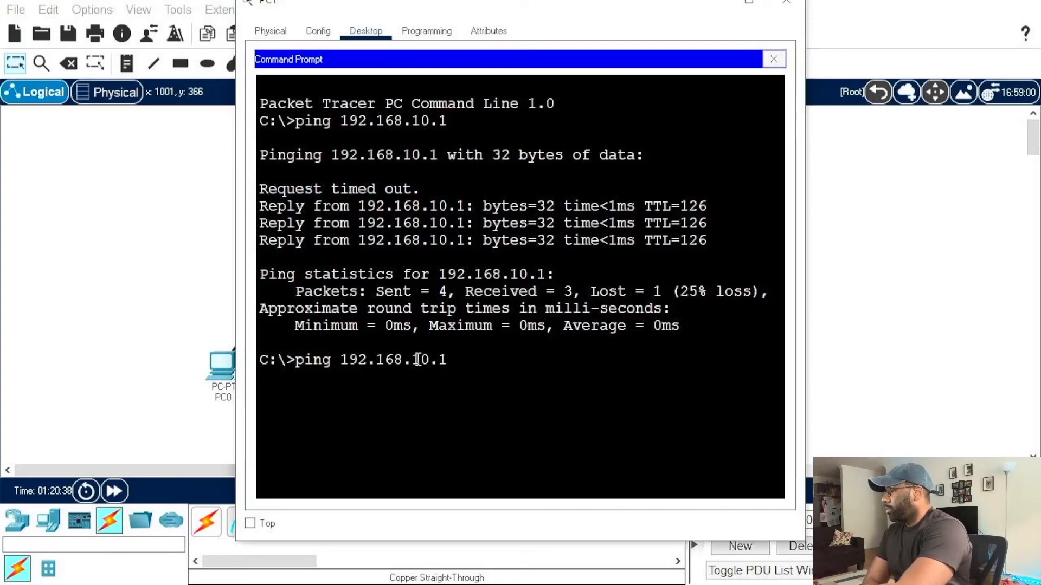
{"action": "key", "text": "Return"}
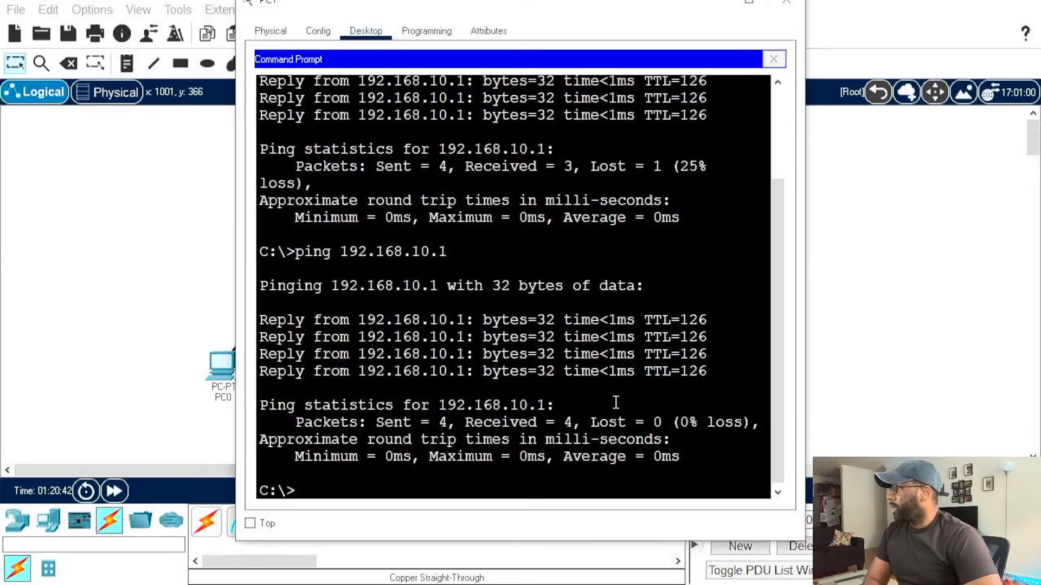
Step: Compare the two ping outputs on PC1, highlight the first ping's timed-out line, and put PC1's window away
{"action": "scroll", "coordinate": [615, 402], "scroll_direction": "up", "scroll_amount": 2}
{"action": "scroll", "coordinate": [613, 401], "scroll_direction": "down", "scroll_amount": 1}
{"action": "scroll", "coordinate": [612, 401], "scroll_direction": "up", "scroll_amount": 1}
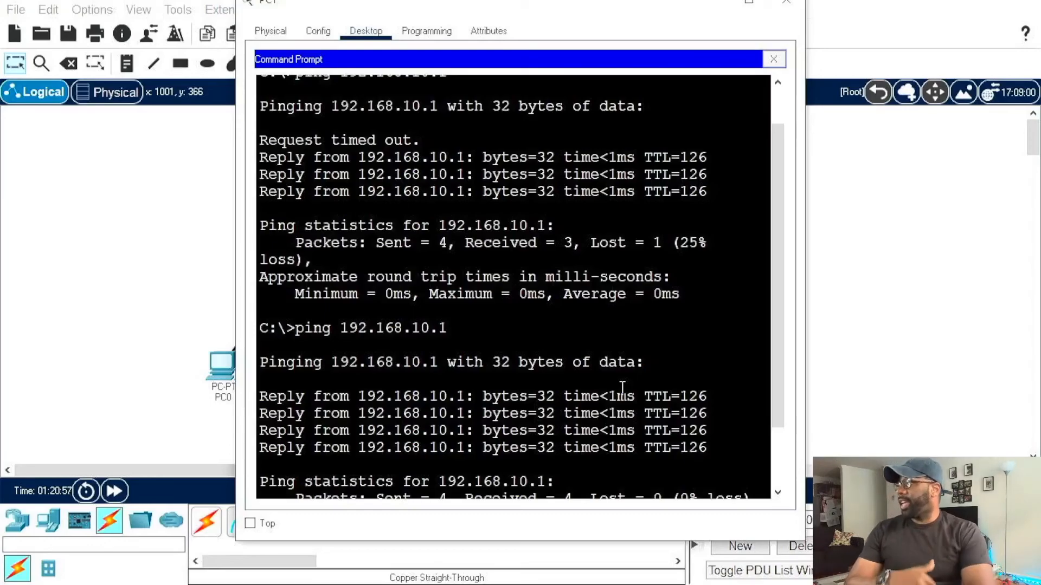
{"action": "left_click_drag", "start_coordinate": [259, 139], "coordinate": [432, 138]}
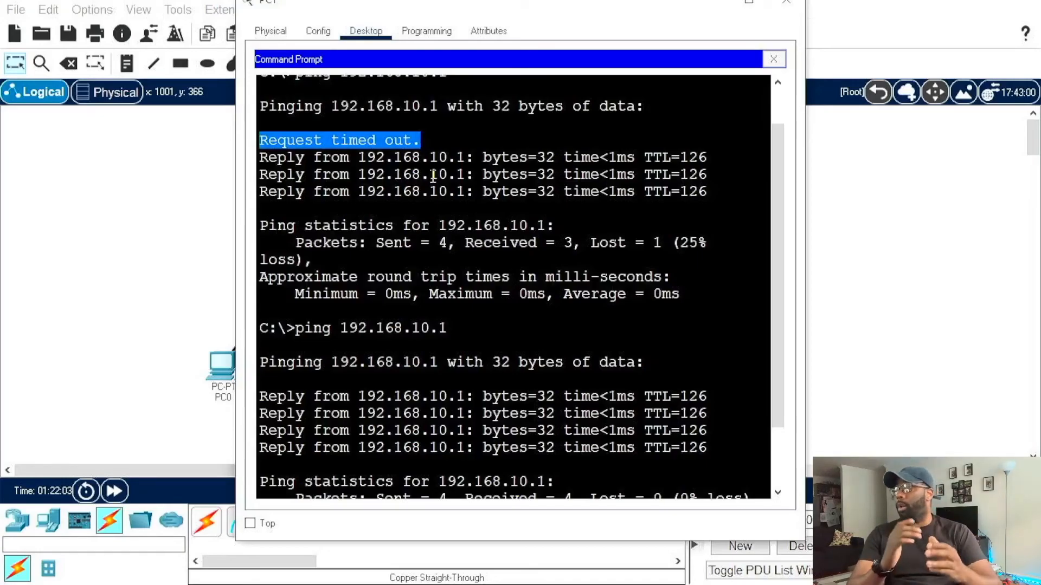
{"action": "left_click", "coordinate": [716, 4]}
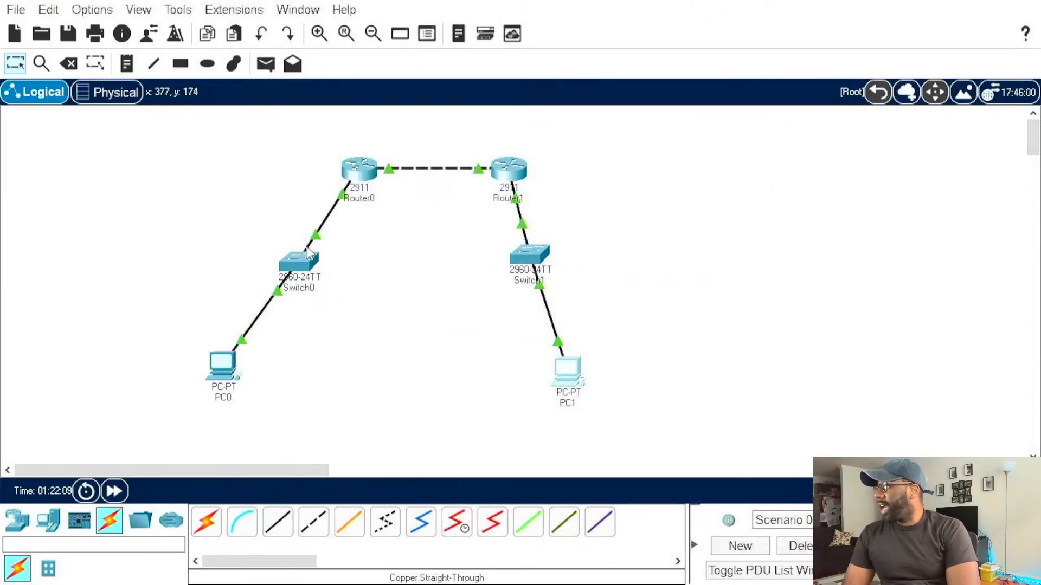
Step: Examine the path between PC0, Switch0 and Router0 in the topology, including port labels and Switch0's physical view
{"action": "mouse_move", "coordinate": [298, 252]}
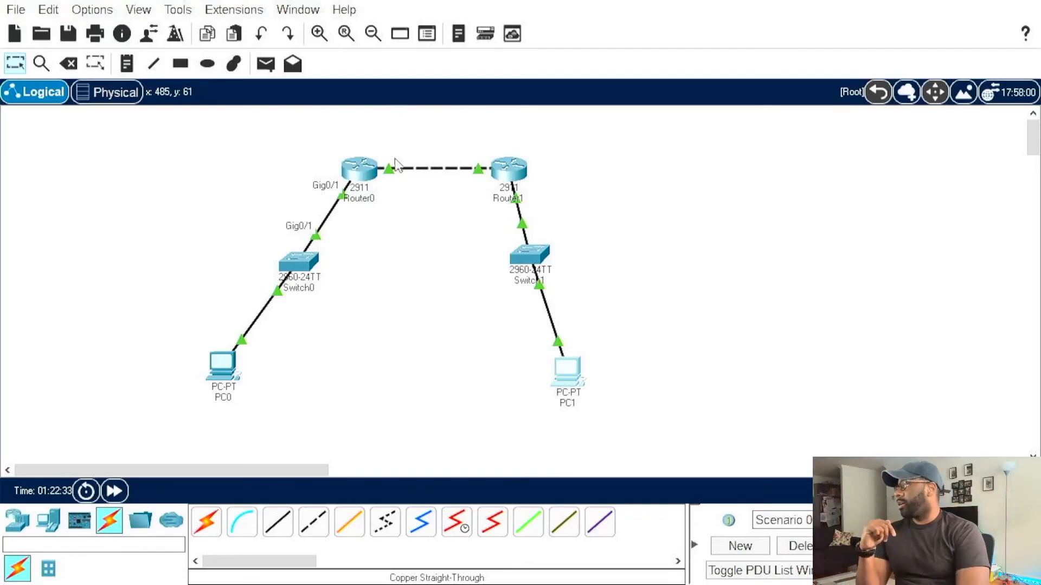
{"action": "mouse_move", "coordinate": [355, 169]}
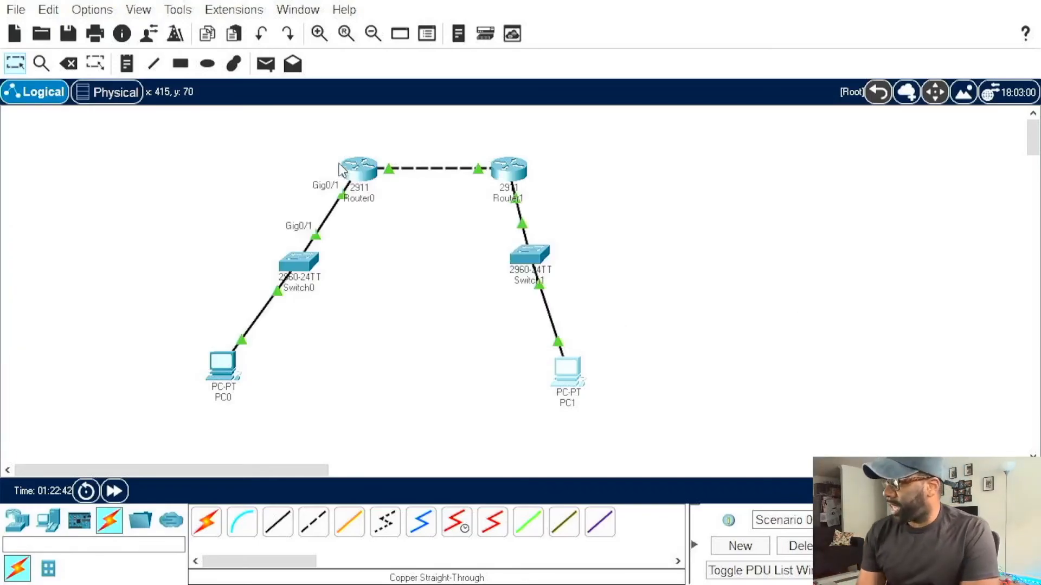
{"action": "mouse_move", "coordinate": [344, 171]}
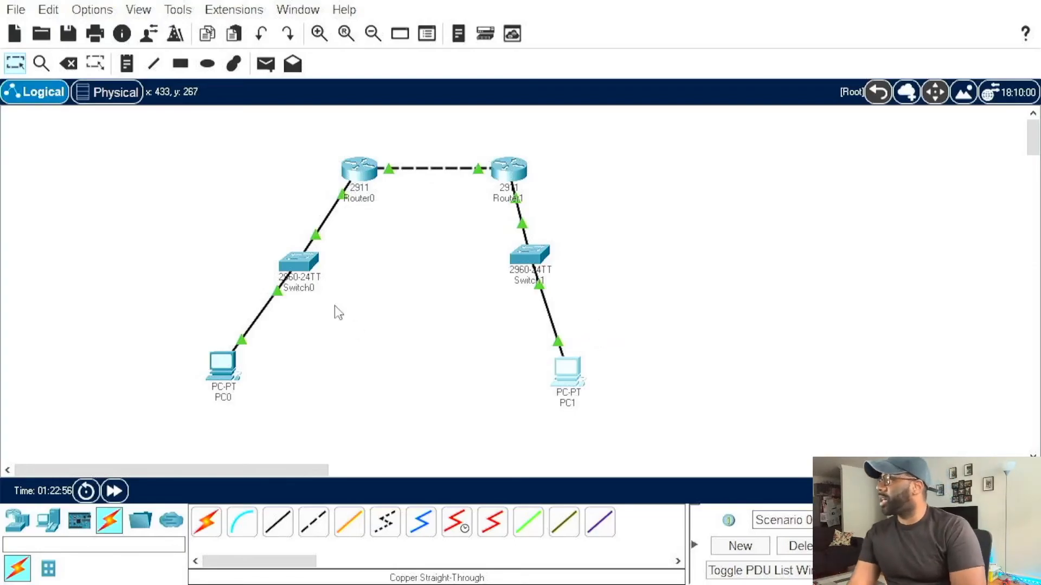
{"action": "left_click", "coordinate": [302, 267]}
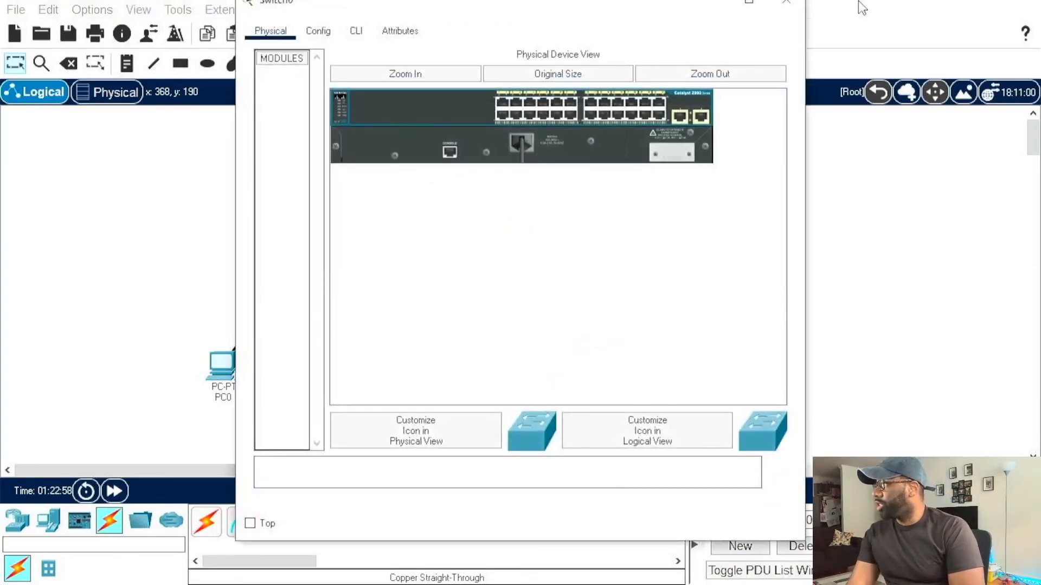
{"action": "left_click", "coordinate": [787, 3]}
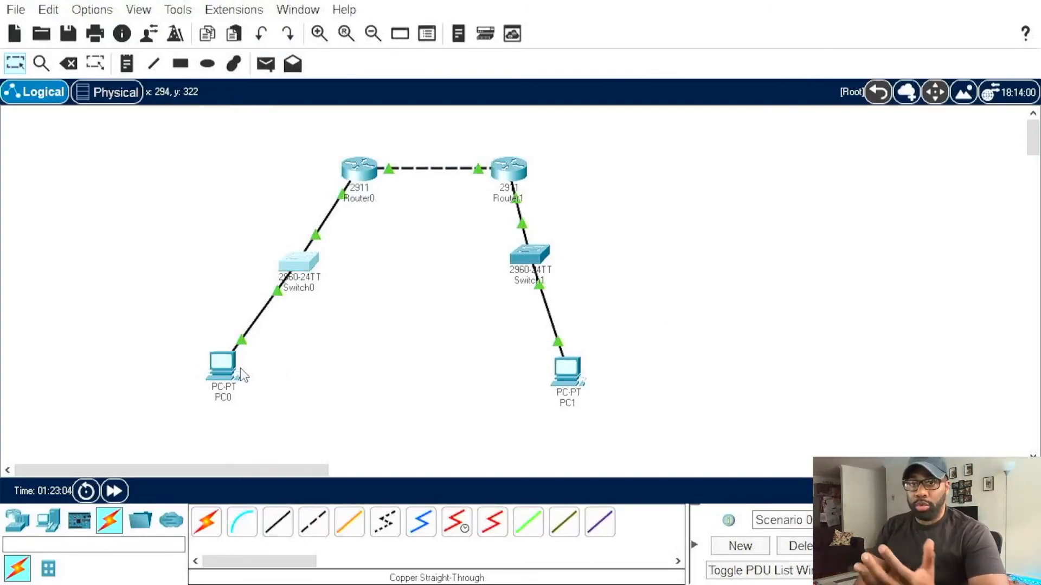
{"action": "mouse_move", "coordinate": [240, 370]}
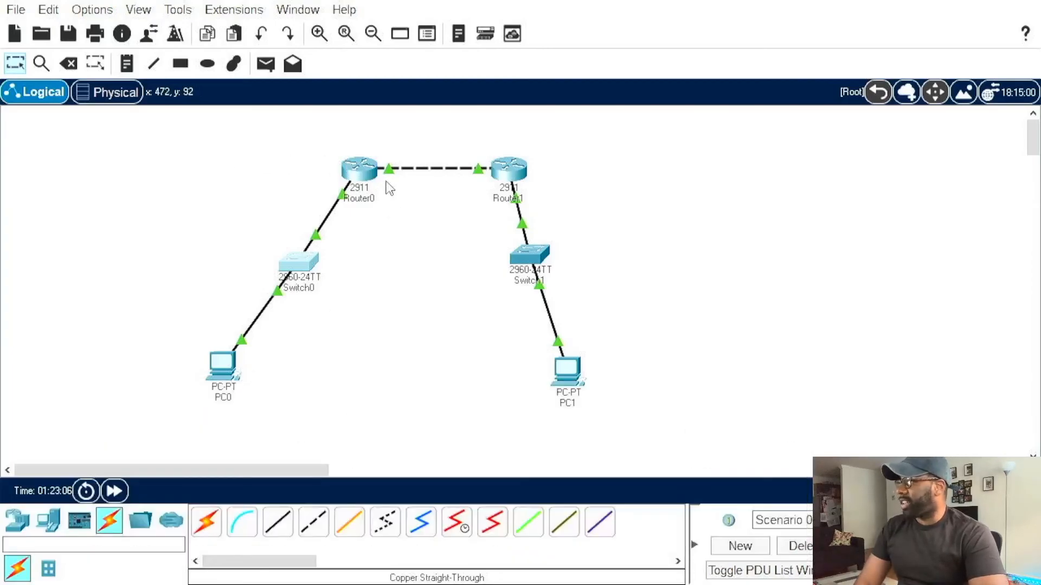
{"action": "mouse_move", "coordinate": [353, 194]}
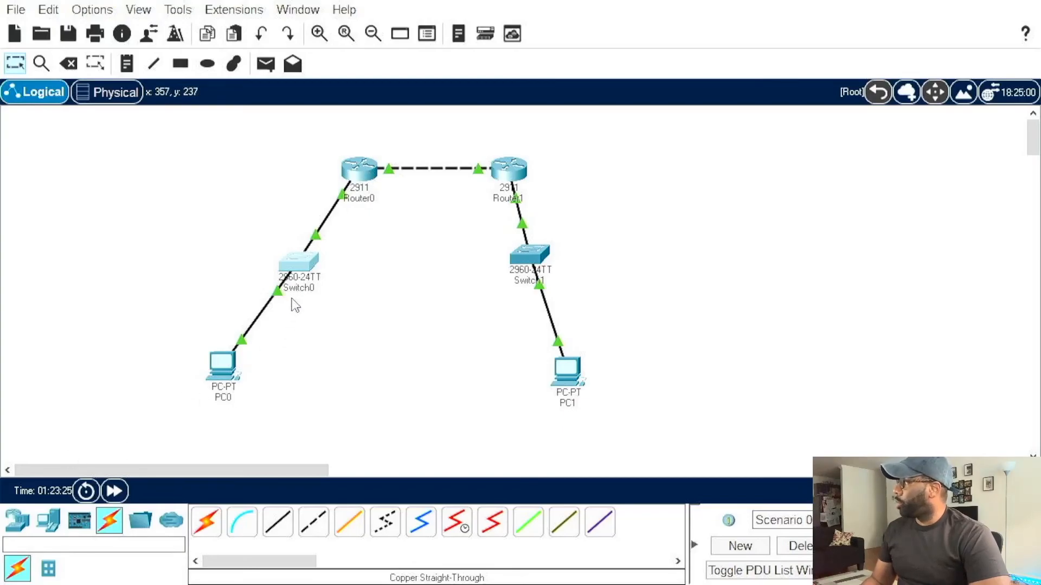
{"action": "mouse_move", "coordinate": [300, 256]}
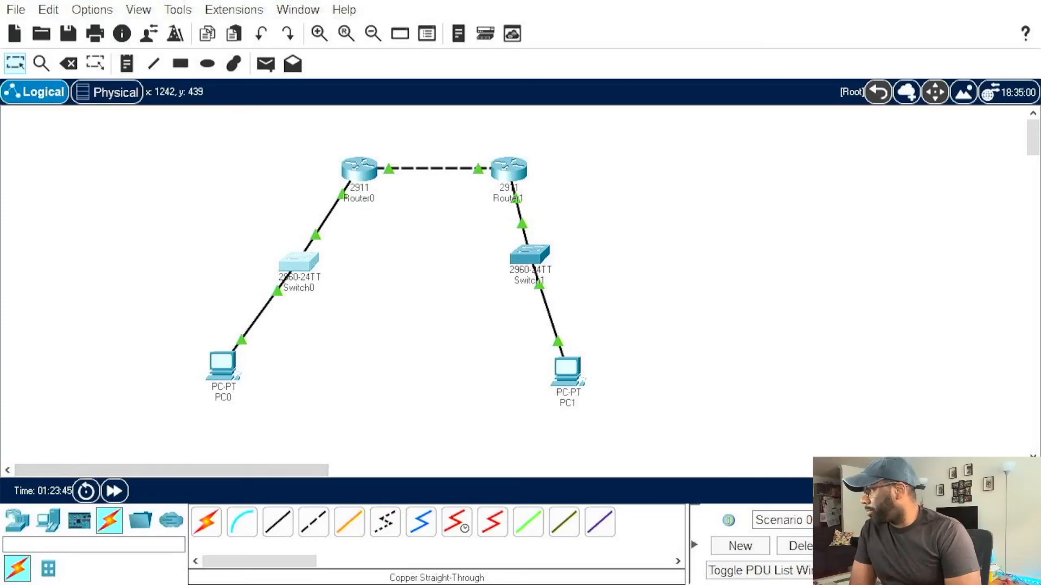
Step: Switch the network to Simulation mode, hide the event panel and start automatic packet playback
{"action": "key", "text": "shift+s"}
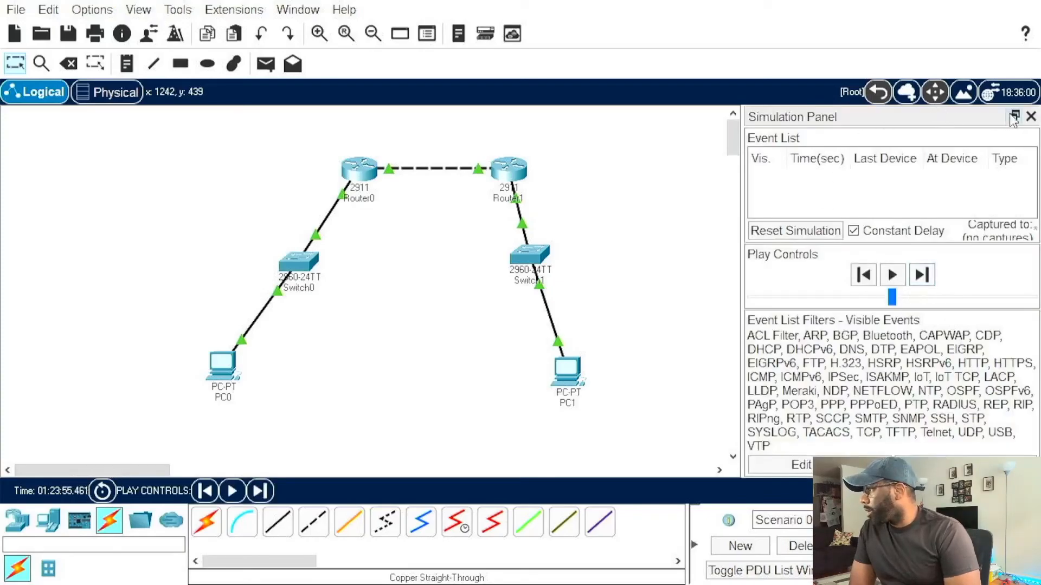
{"action": "left_click", "coordinate": [1030, 116]}
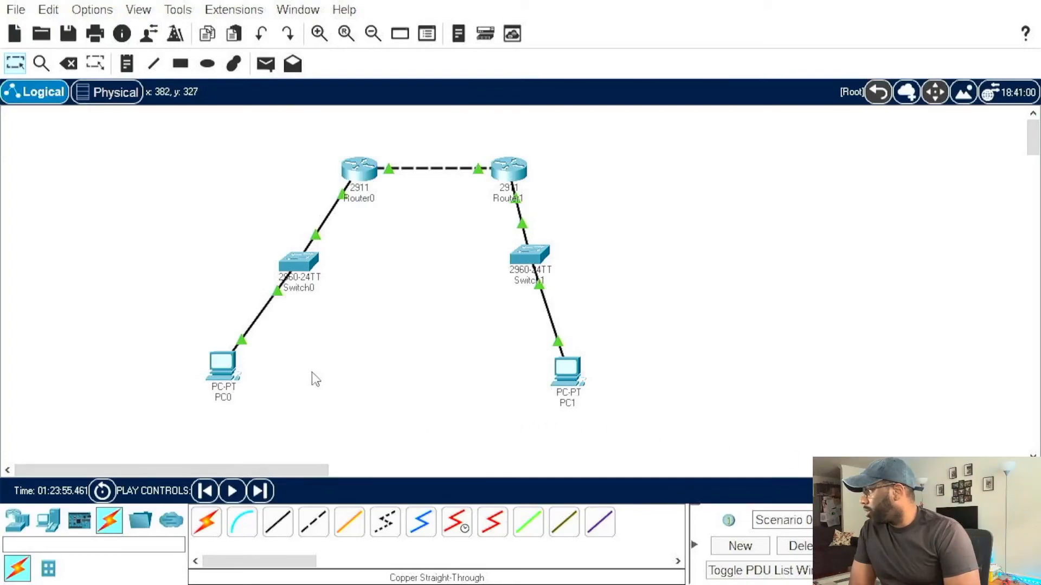
{"action": "left_click", "coordinate": [233, 490]}
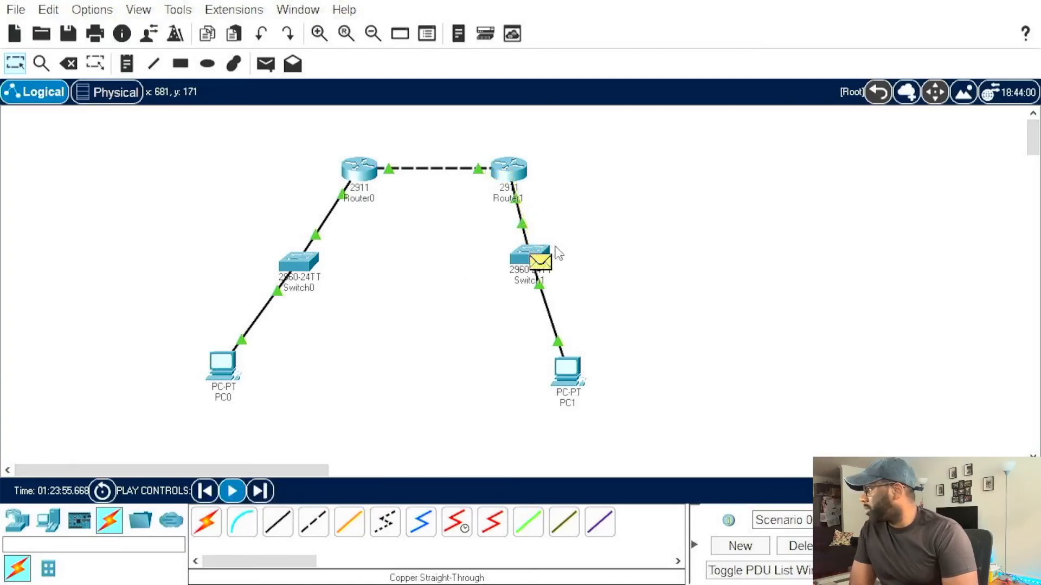
Step: Inspect the OSI-layer details of the packet at Switch1, advance one layer, and dismiss the PDU information
{"action": "left_click", "coordinate": [539, 263]}
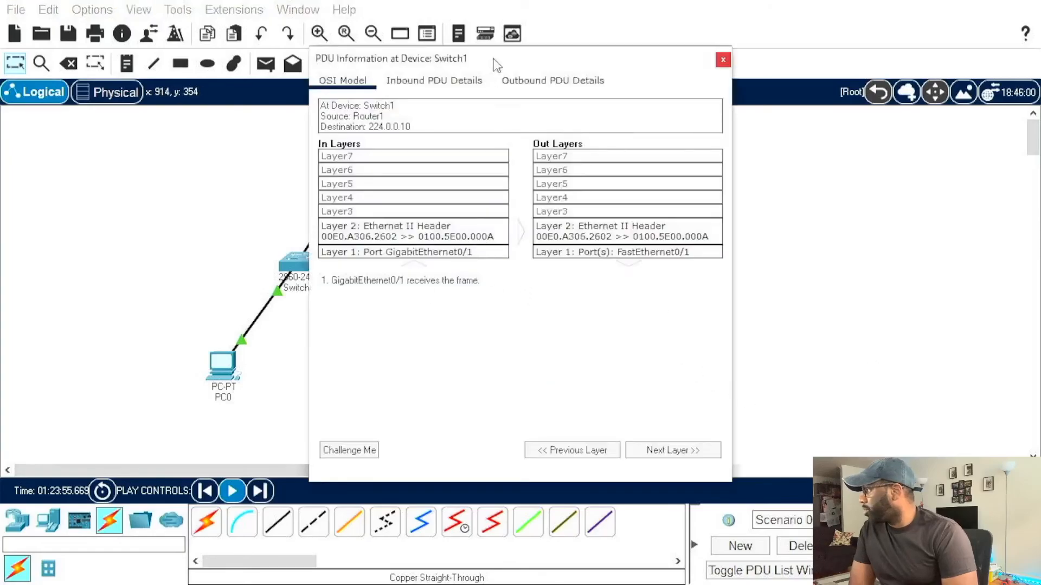
{"action": "left_click_drag", "start_coordinate": [510, 54], "coordinate": [753, 65]}
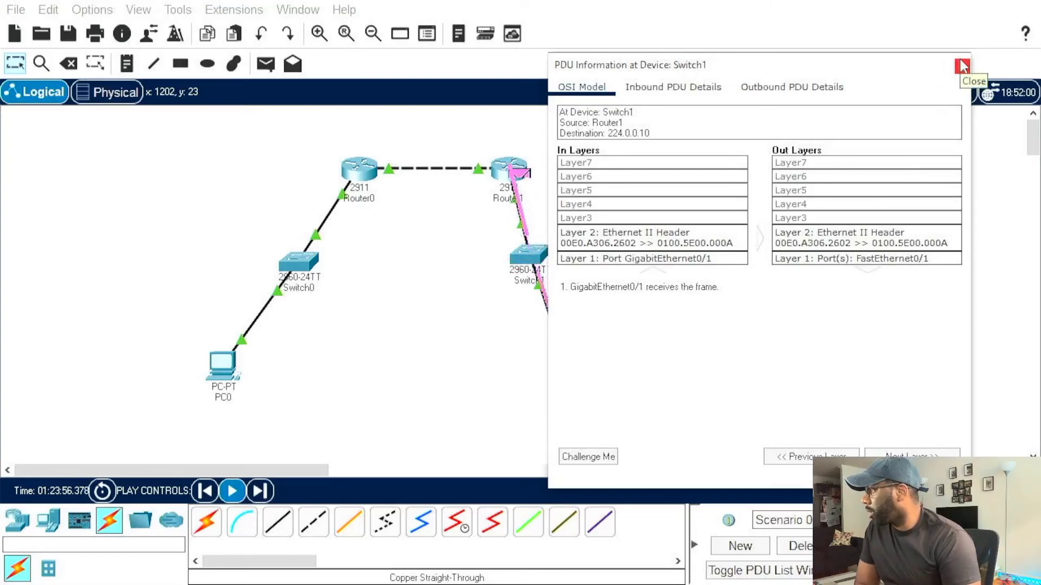
{"action": "left_click", "coordinate": [900, 455]}
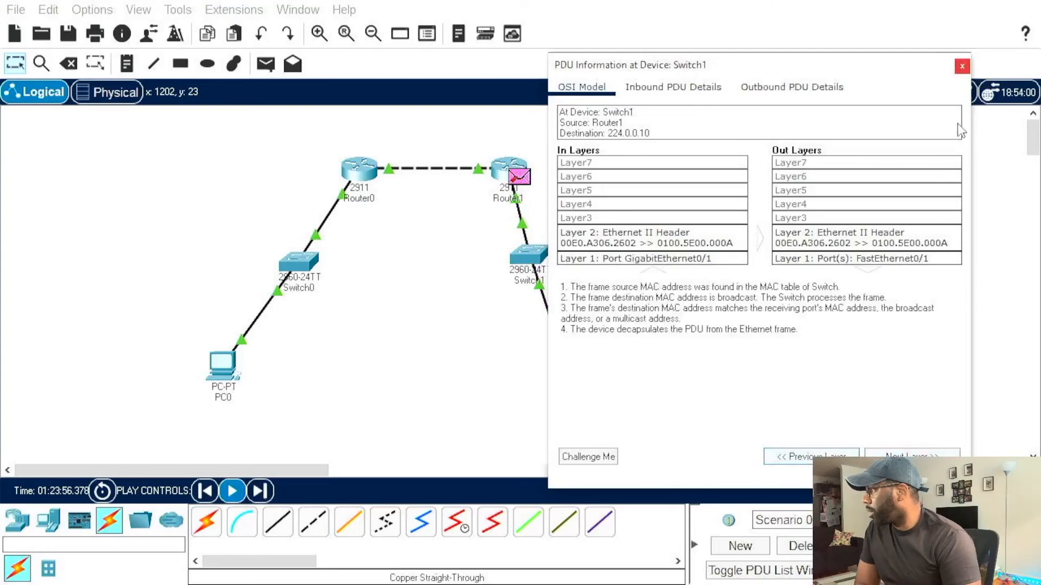
{"action": "left_click", "coordinate": [962, 66]}
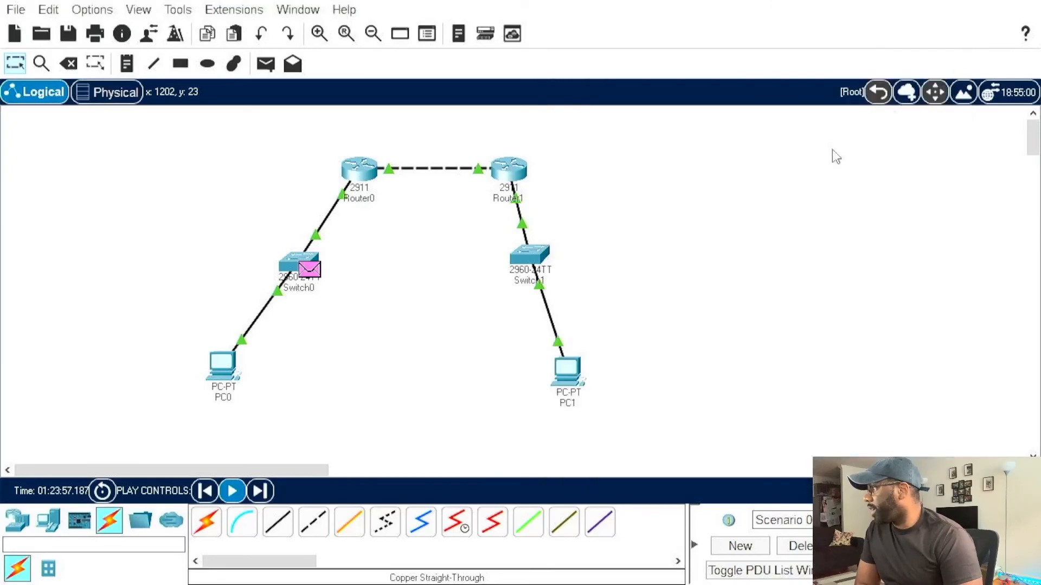
Step: Ping 192.168.20.1 from PC0's command prompt while the simulation is running
{"action": "left_click", "coordinate": [217, 363]}
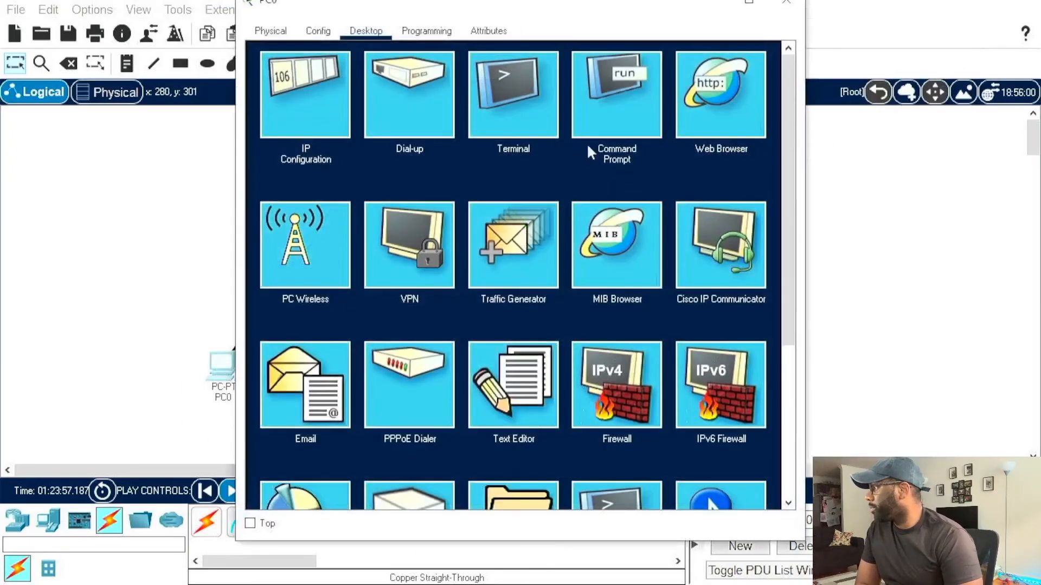
{"action": "left_click", "coordinate": [600, 101]}
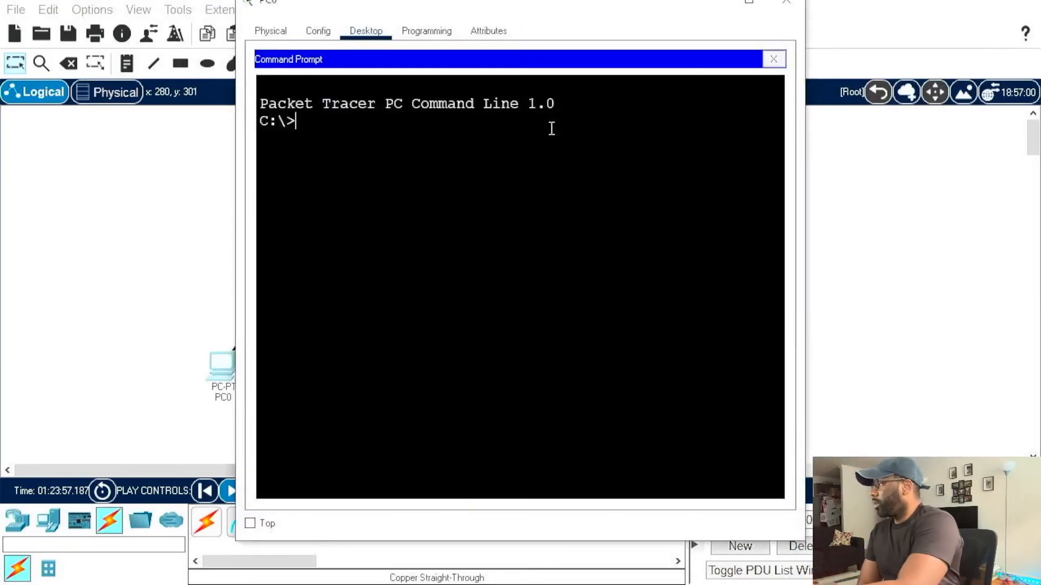
{"action": "type", "text": "192"}
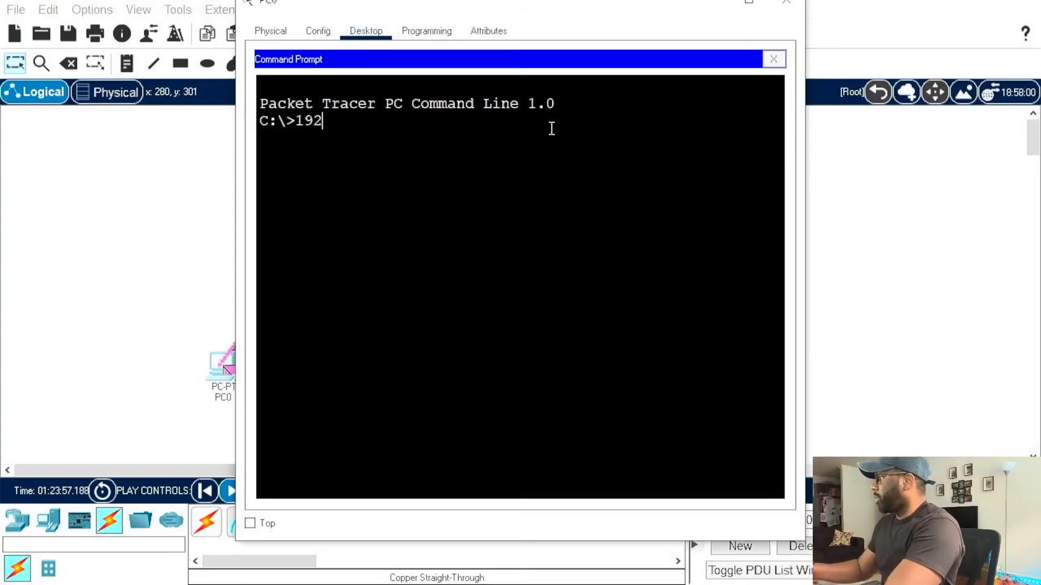
{"action": "type", "text": ".168."}
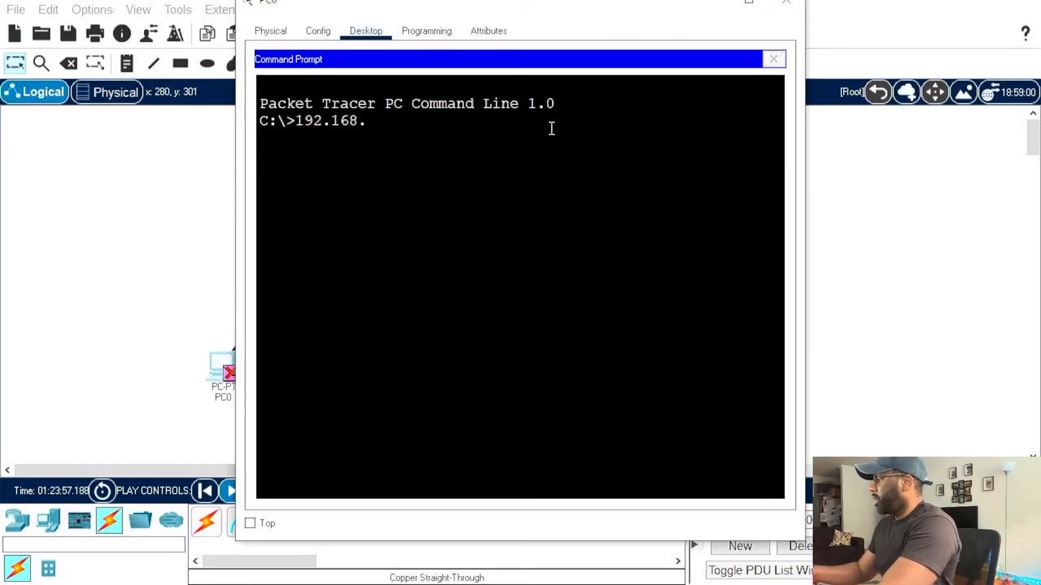
{"action": "type", "text": "20.1"}
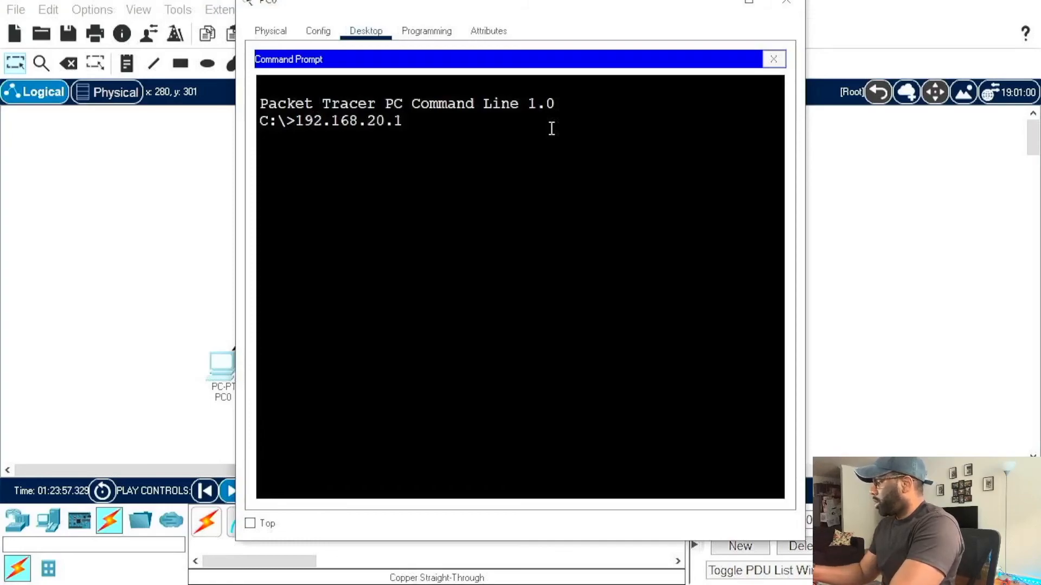
{"action": "type", "text": "ping"}
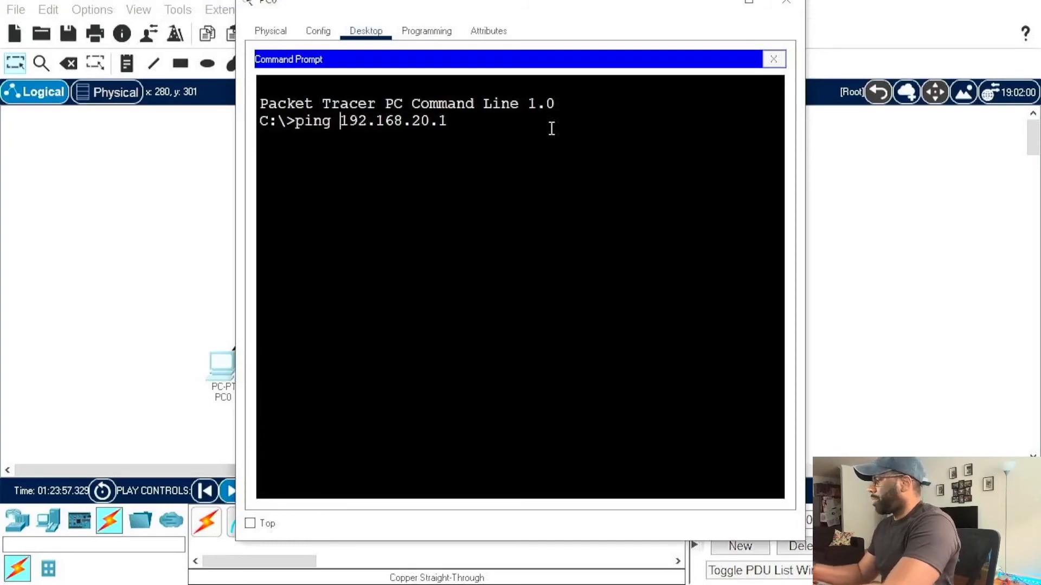
{"action": "key", "text": "Return"}
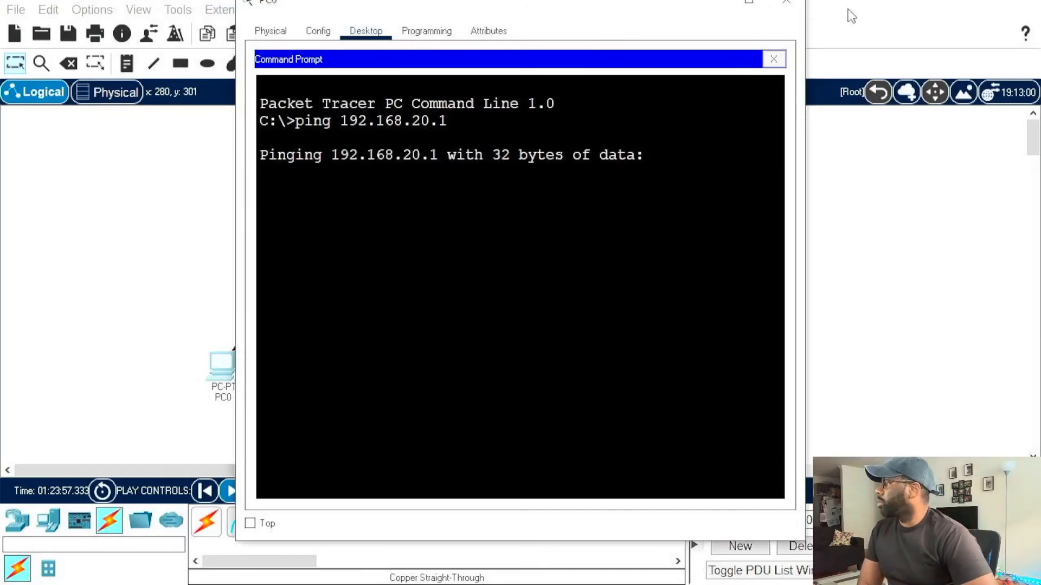
Step: Put PC0's window away and examine the ping packet's OSI layers at PC1, including the inbound Layer 2 processing
{"action": "left_click_drag", "start_coordinate": [668, 7], "coordinate": [744, 48]}
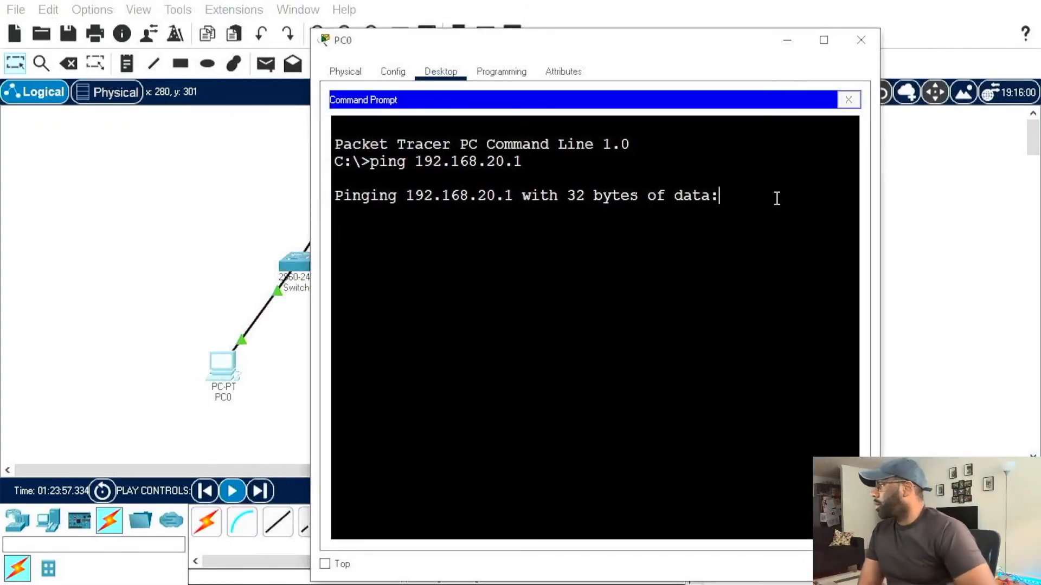
{"action": "left_click", "coordinate": [872, 42]}
{"action": "left_click", "coordinate": [578, 377]}
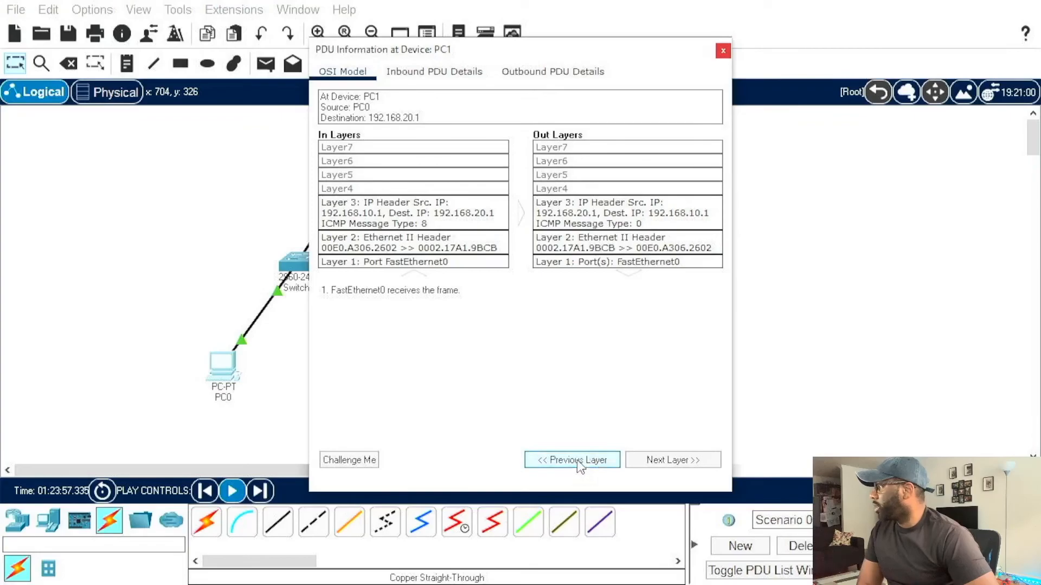
{"action": "left_click", "coordinate": [419, 238]}
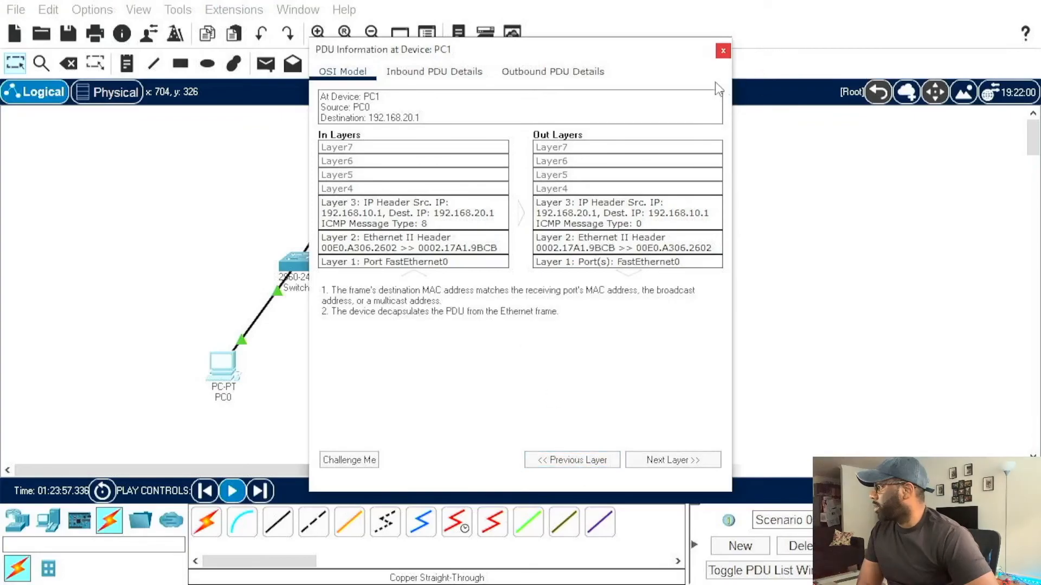
{"action": "left_click", "coordinate": [722, 51]}
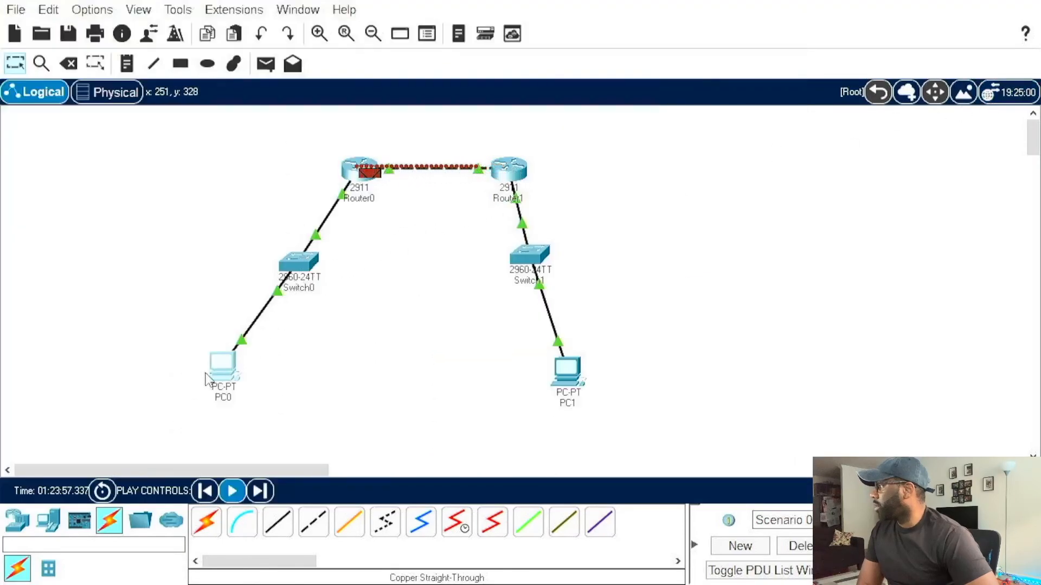
Step: Switch to Realtime mode and back to Simulation mode, play the event capture, and undock the simulation panel beside the topology
{"action": "mouse_move", "coordinate": [206, 377]}
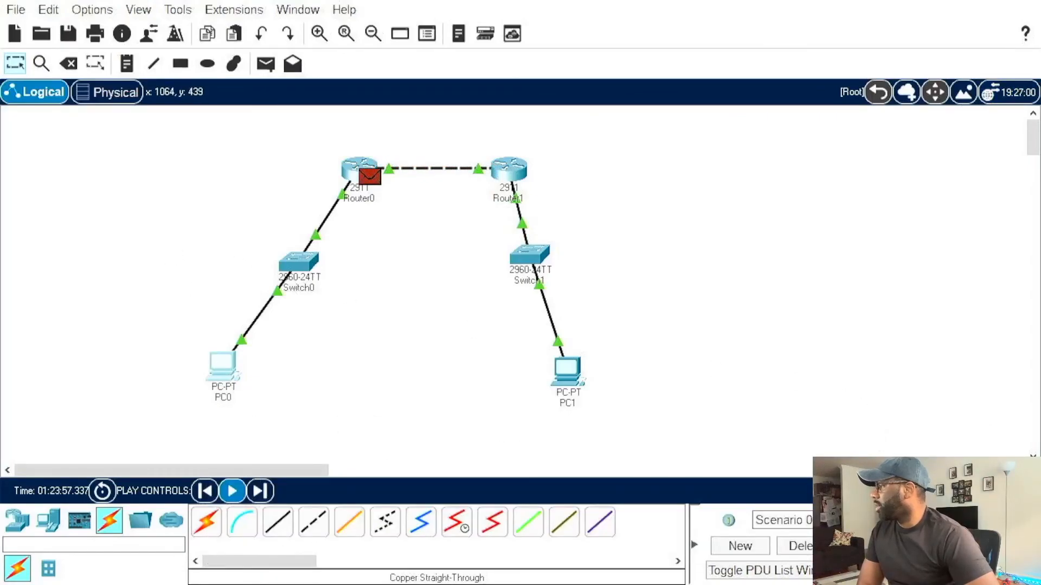
{"action": "left_click", "coordinate": [921, 491]}
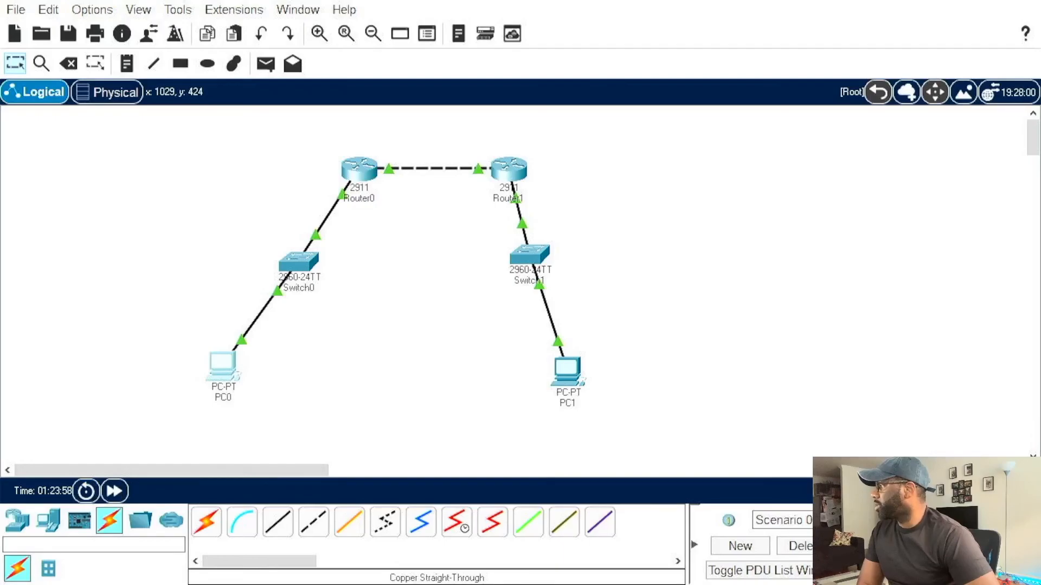
{"action": "left_click", "coordinate": [921, 491]}
{"action": "left_click", "coordinate": [893, 276]}
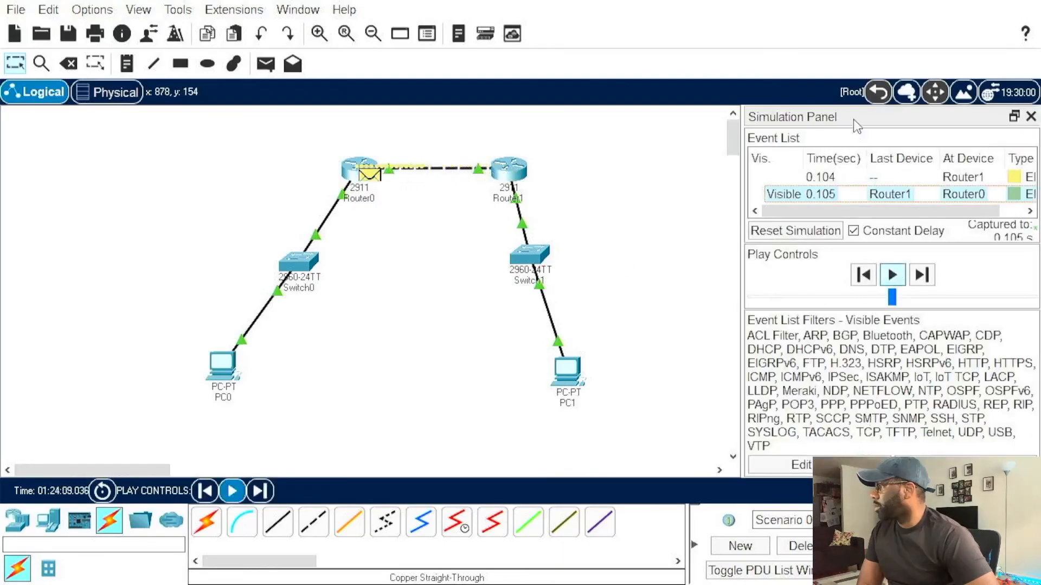
{"action": "left_click_drag", "start_coordinate": [853, 120], "coordinate": [787, 103]}
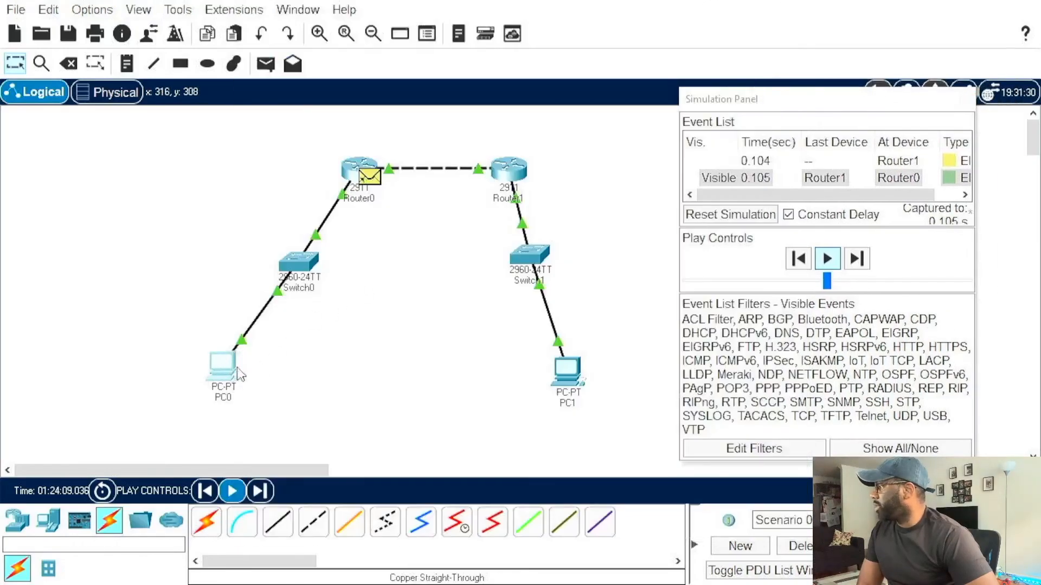
Step: Review the ping output in PC0's command prompt, close the simulation panel, and return the network to Realtime mode
{"action": "left_click", "coordinate": [223, 367]}
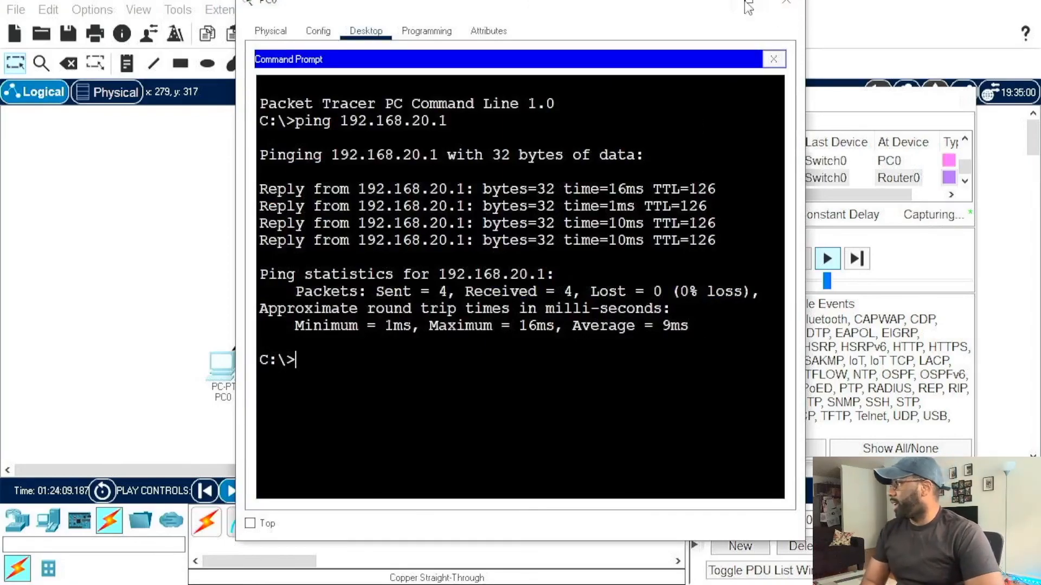
{"action": "left_click", "coordinate": [798, 5]}
{"action": "left_click", "coordinate": [961, 98]}
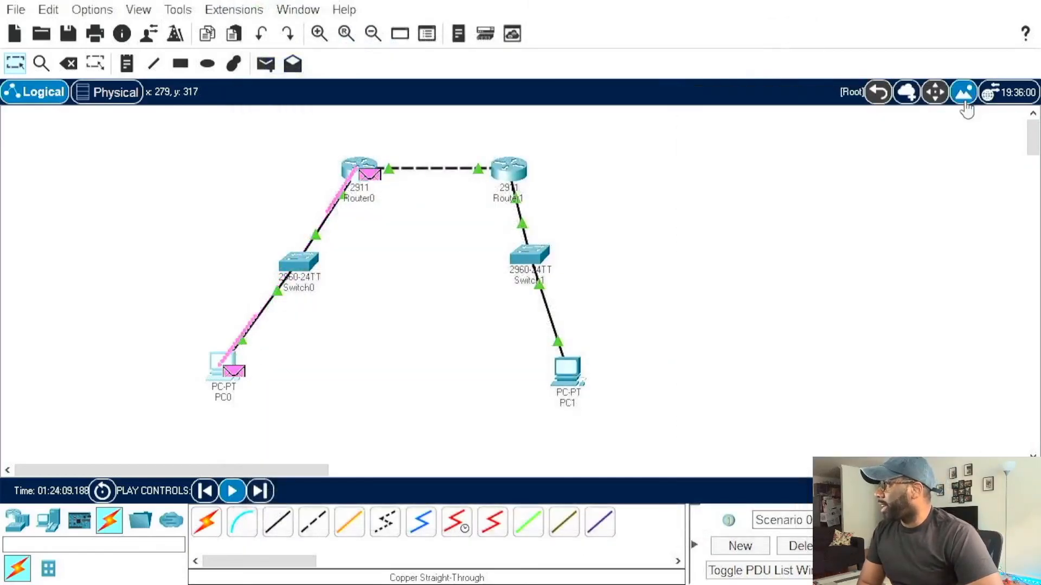
{"action": "left_click", "coordinate": [919, 491]}
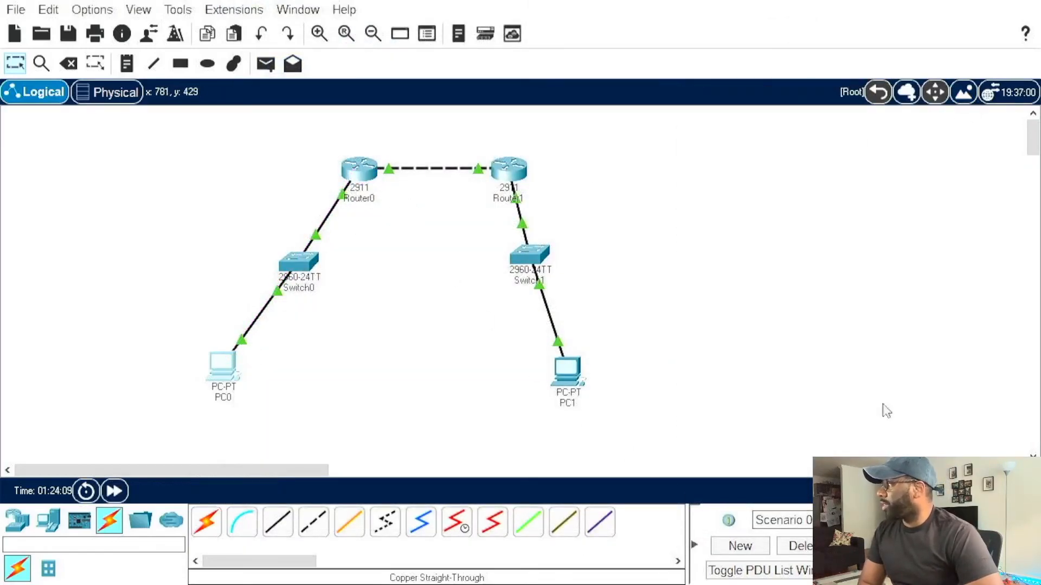